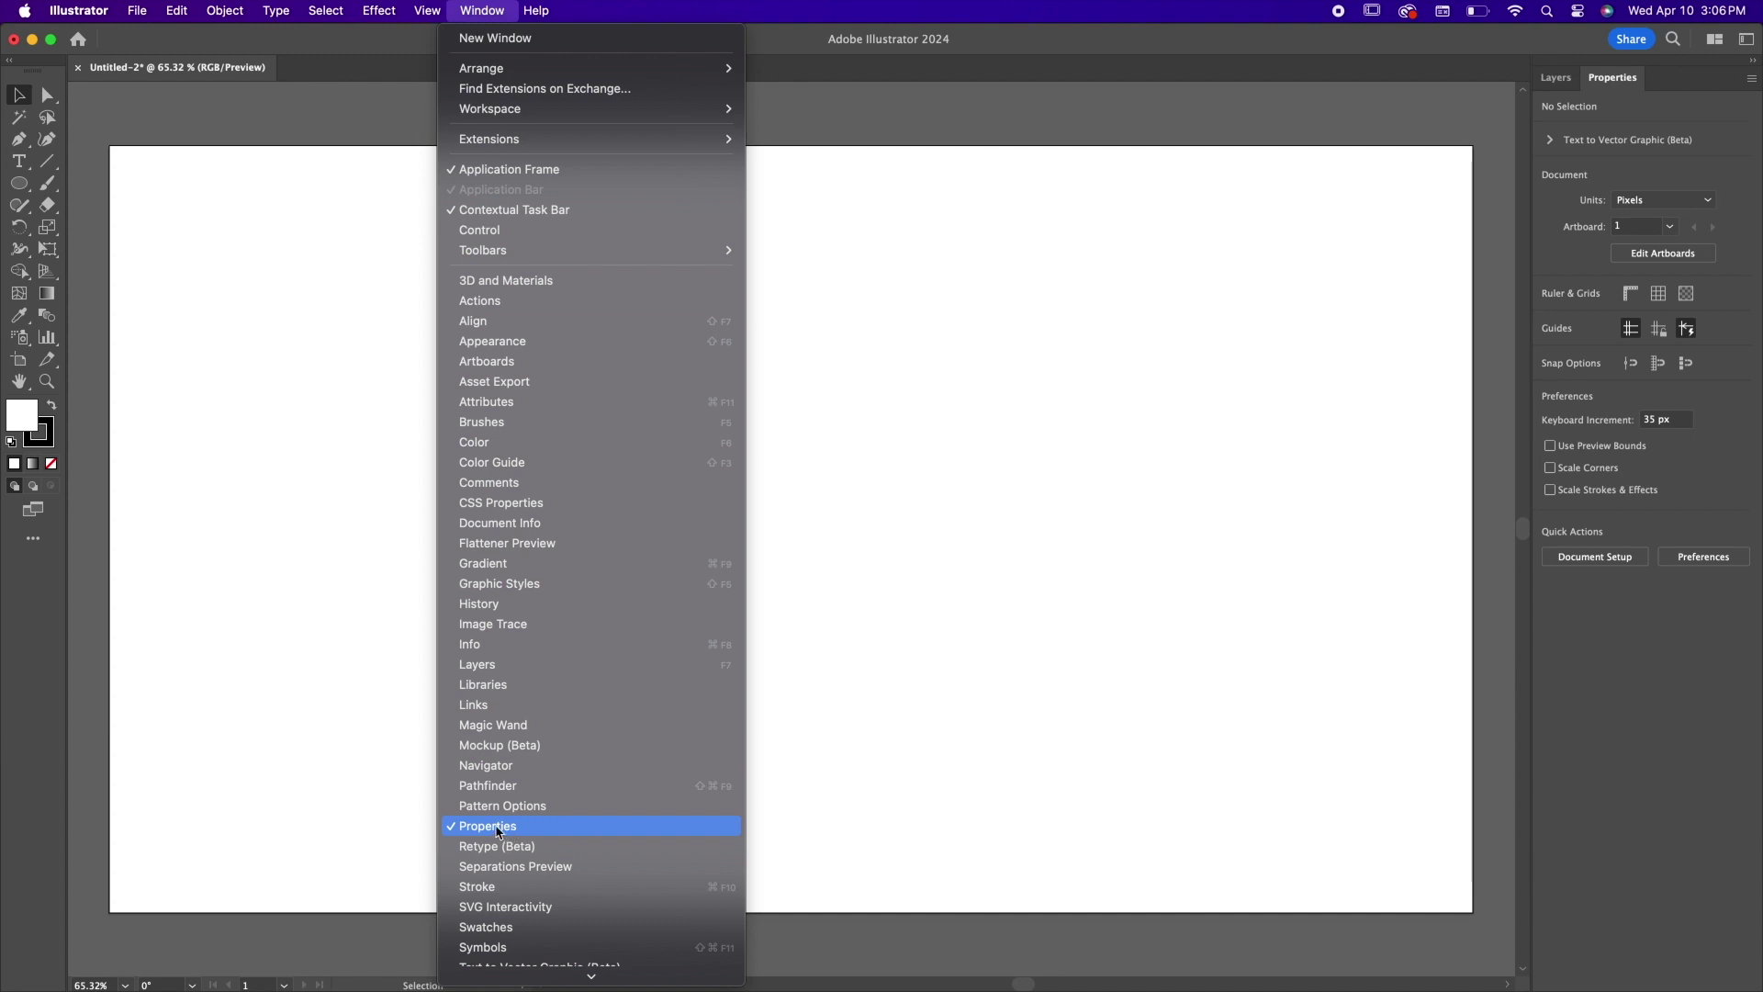
Reorder the docked panels so that Properties comes before Layers.
{"action": "left_click", "coordinate": [1004, 554]}
{"action": "left_click_drag", "start_coordinate": [1613, 78], "coordinate": [1565, 79]}
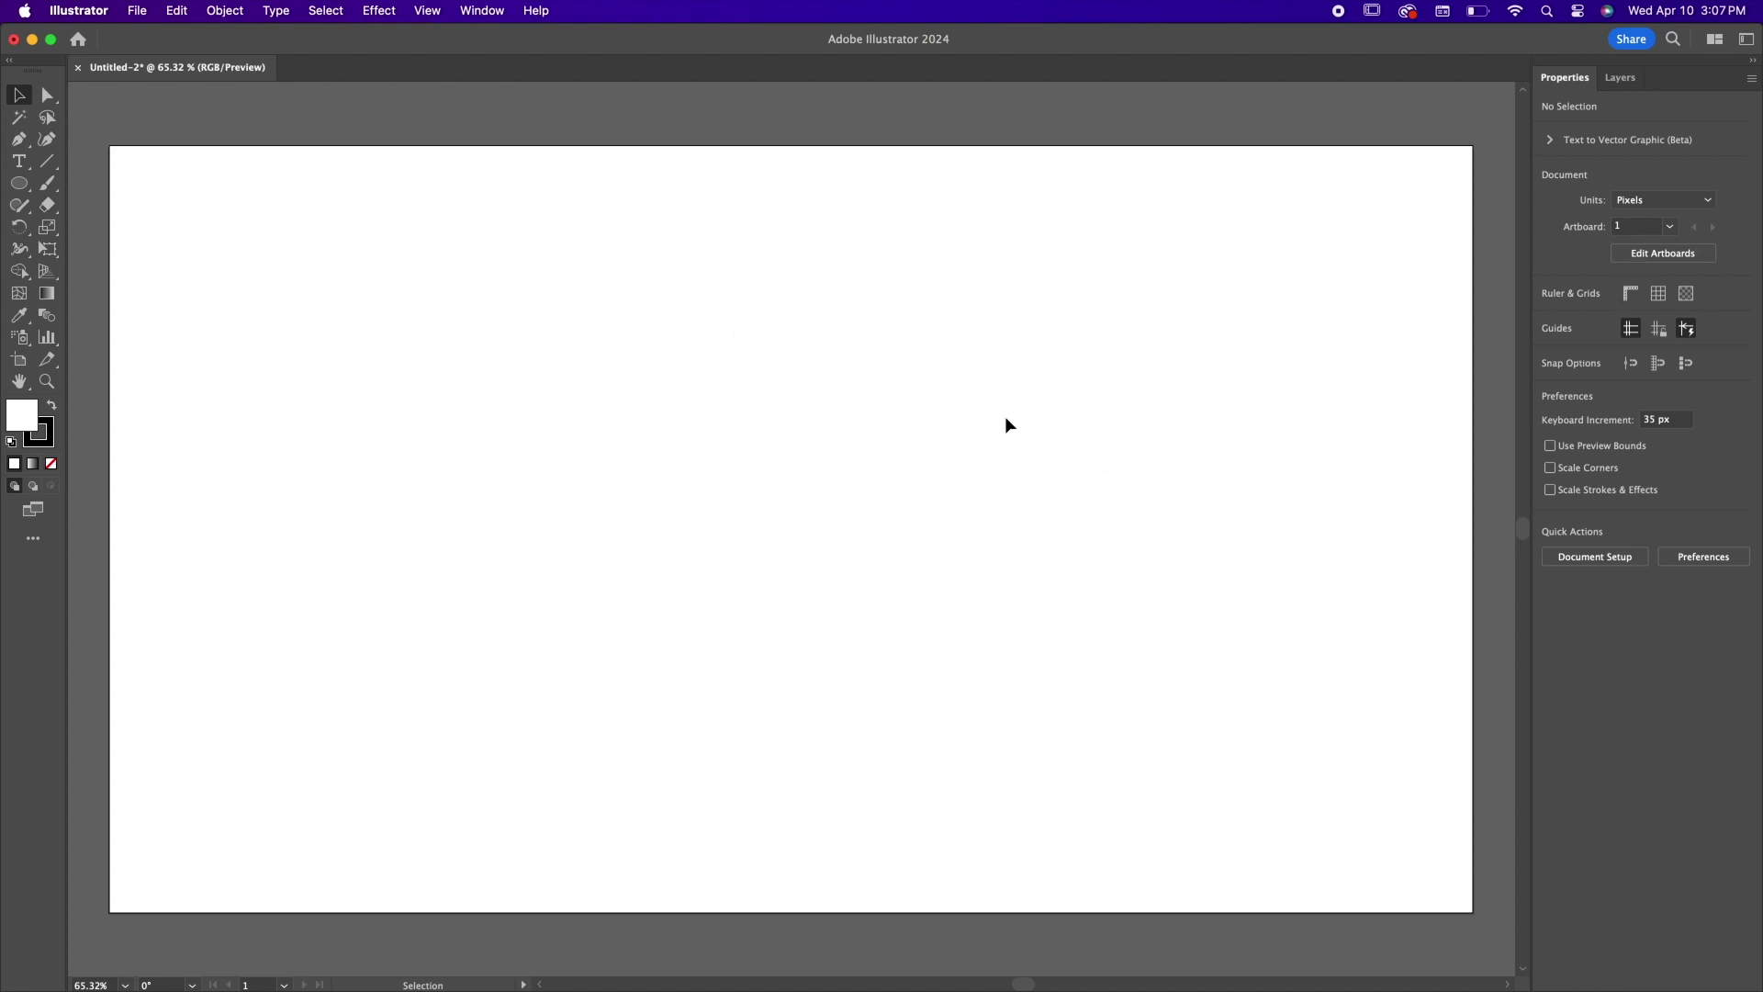
Try resizing the artboard freehand to about 1207 by 659 px in artboard editing mode and undo it.
{"action": "left_click", "coordinate": [1699, 254]}
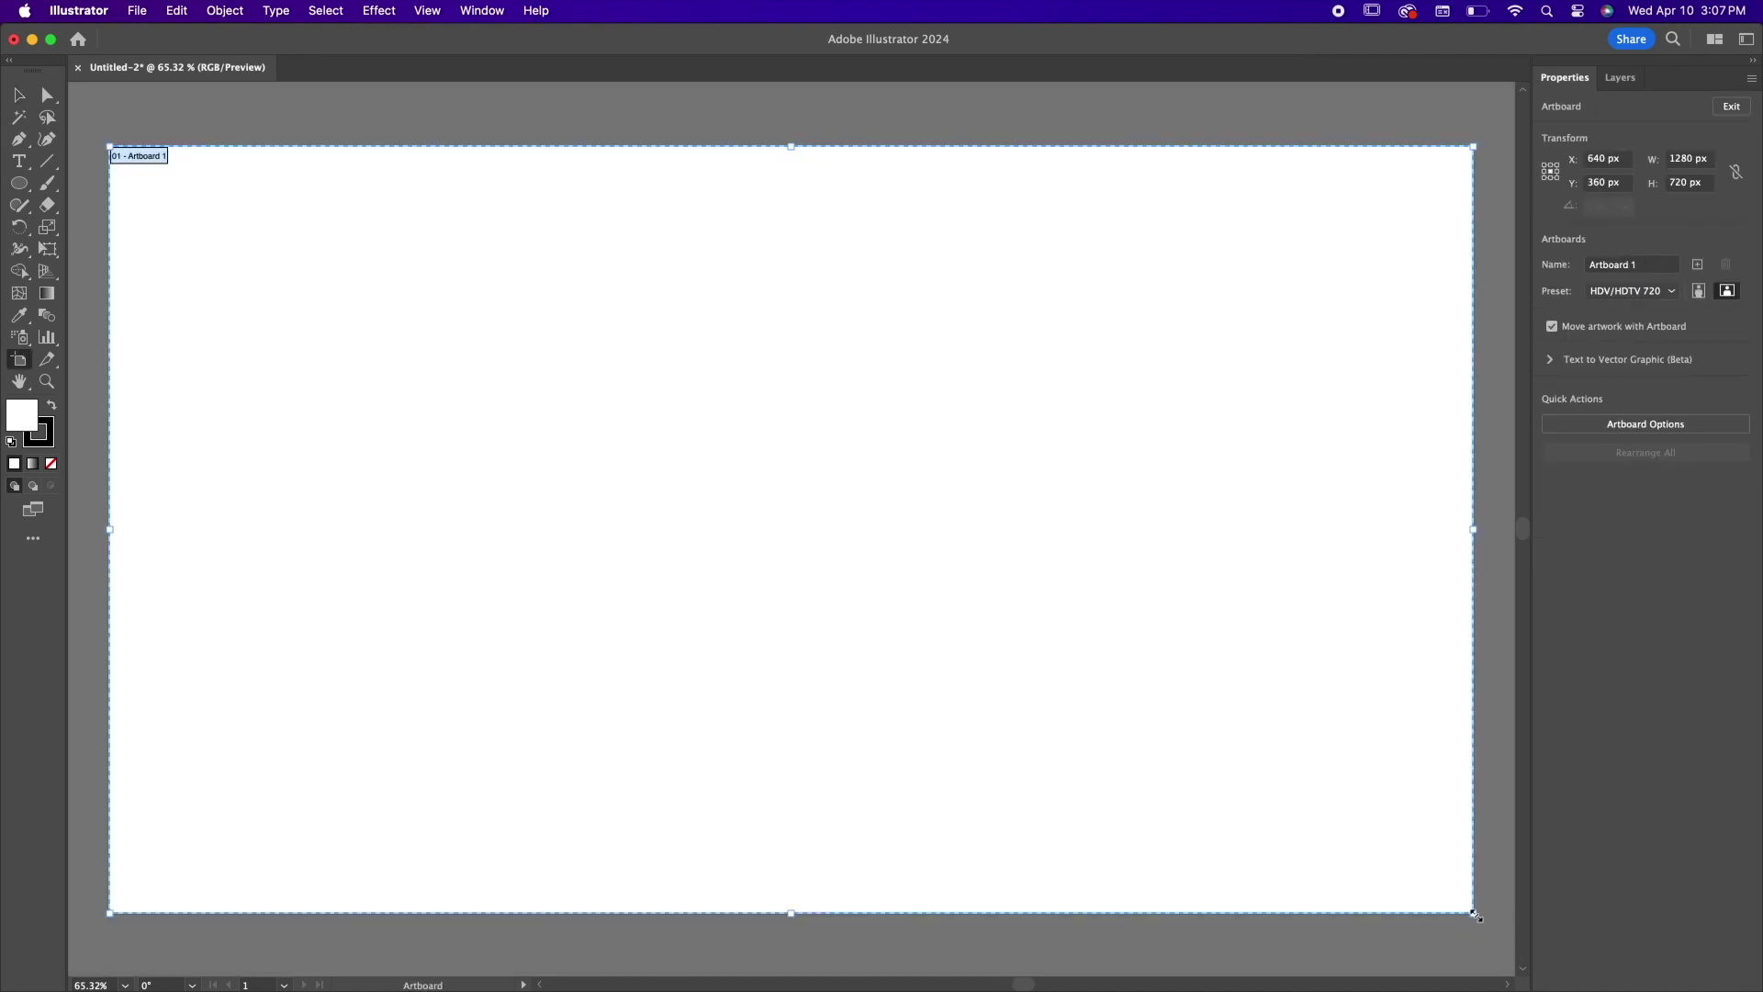
{"action": "left_click_drag", "start_coordinate": [1474, 914], "coordinate": [1462, 831]}
{"action": "key", "text": "super+z"}
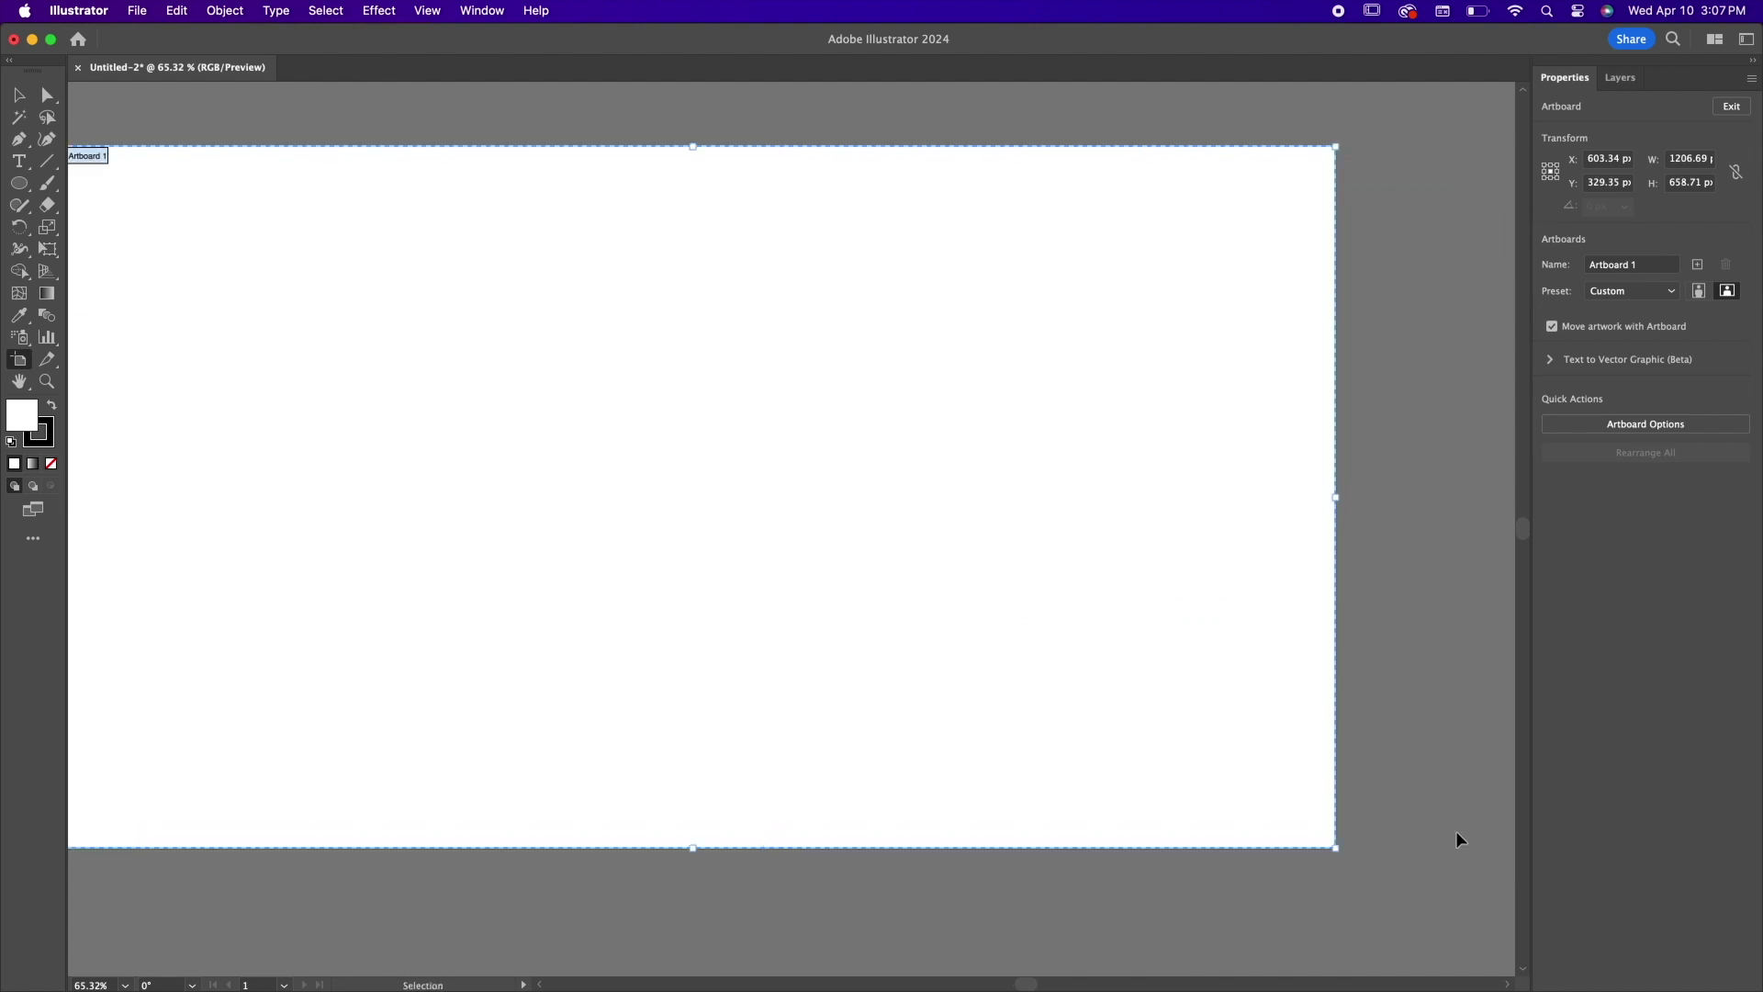
{"action": "key", "text": "super+z"}
{"action": "key", "text": "super+z"}
{"action": "key", "text": "super+z"}
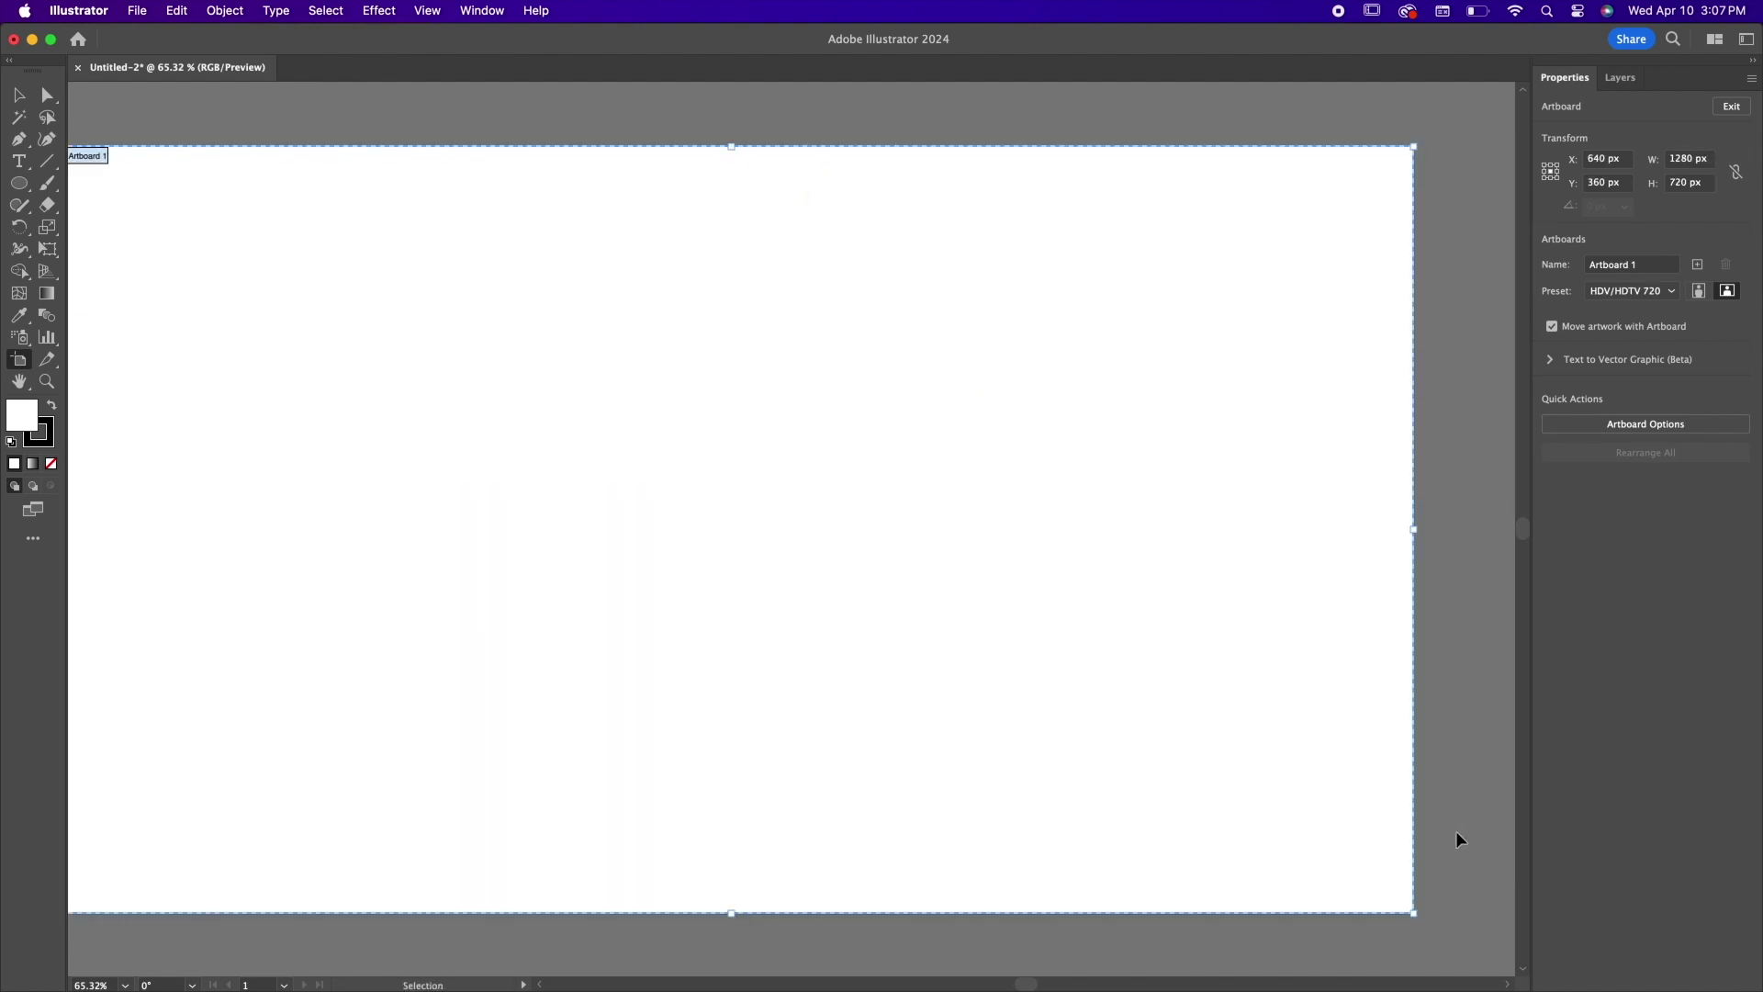
{"action": "scroll", "coordinate": [1458, 833], "scroll_direction": "left", "scroll_amount": 2}
{"action": "scroll", "coordinate": [1457, 833], "scroll_direction": "down", "scroll_amount": 1}
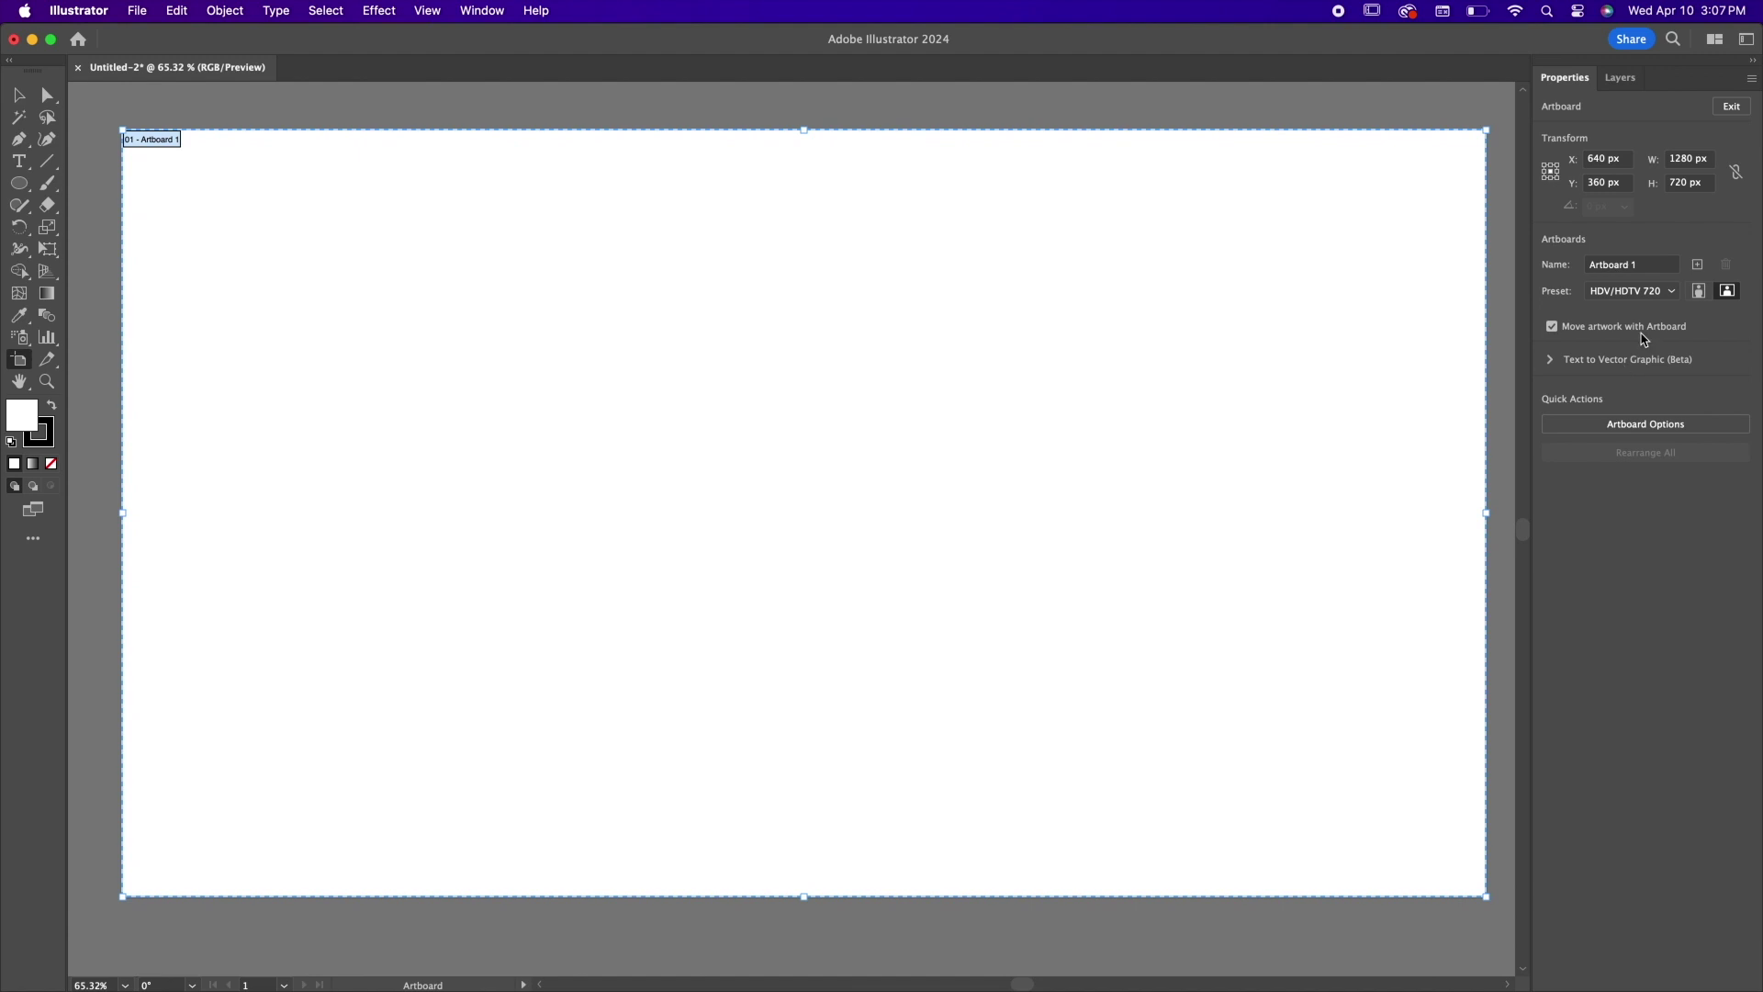
{"action": "left_click", "coordinate": [1692, 161]}
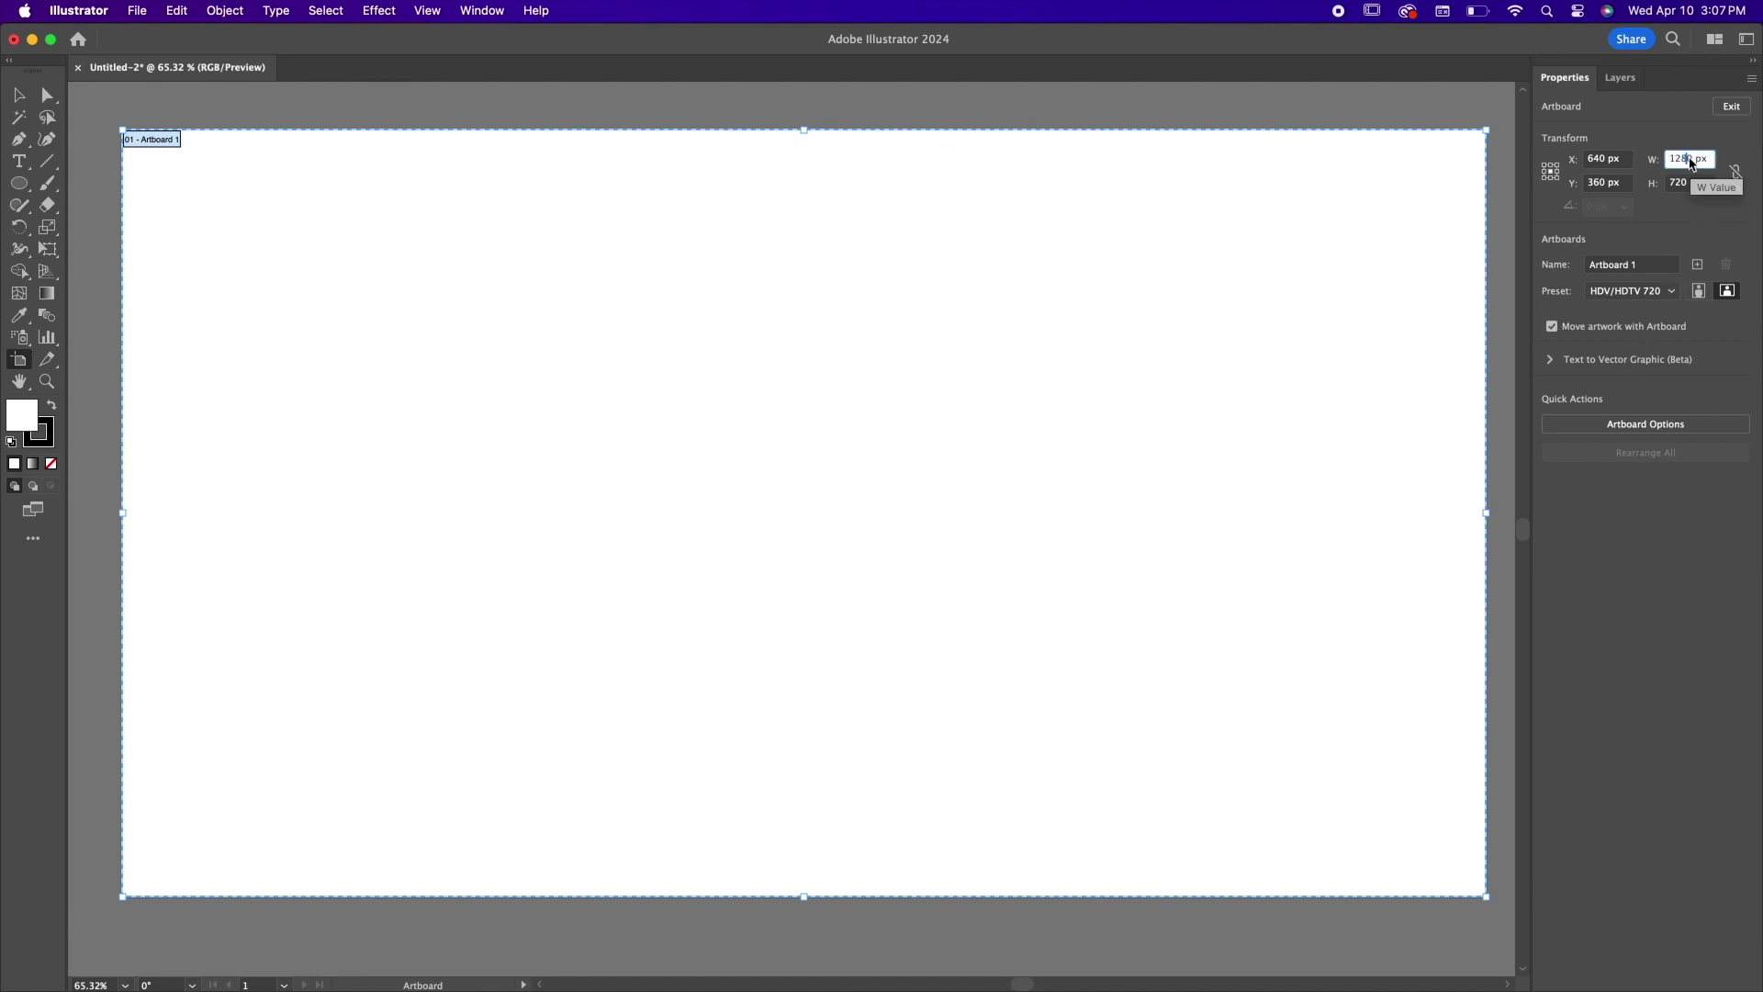
{"action": "double_click", "coordinate": [1692, 161]}
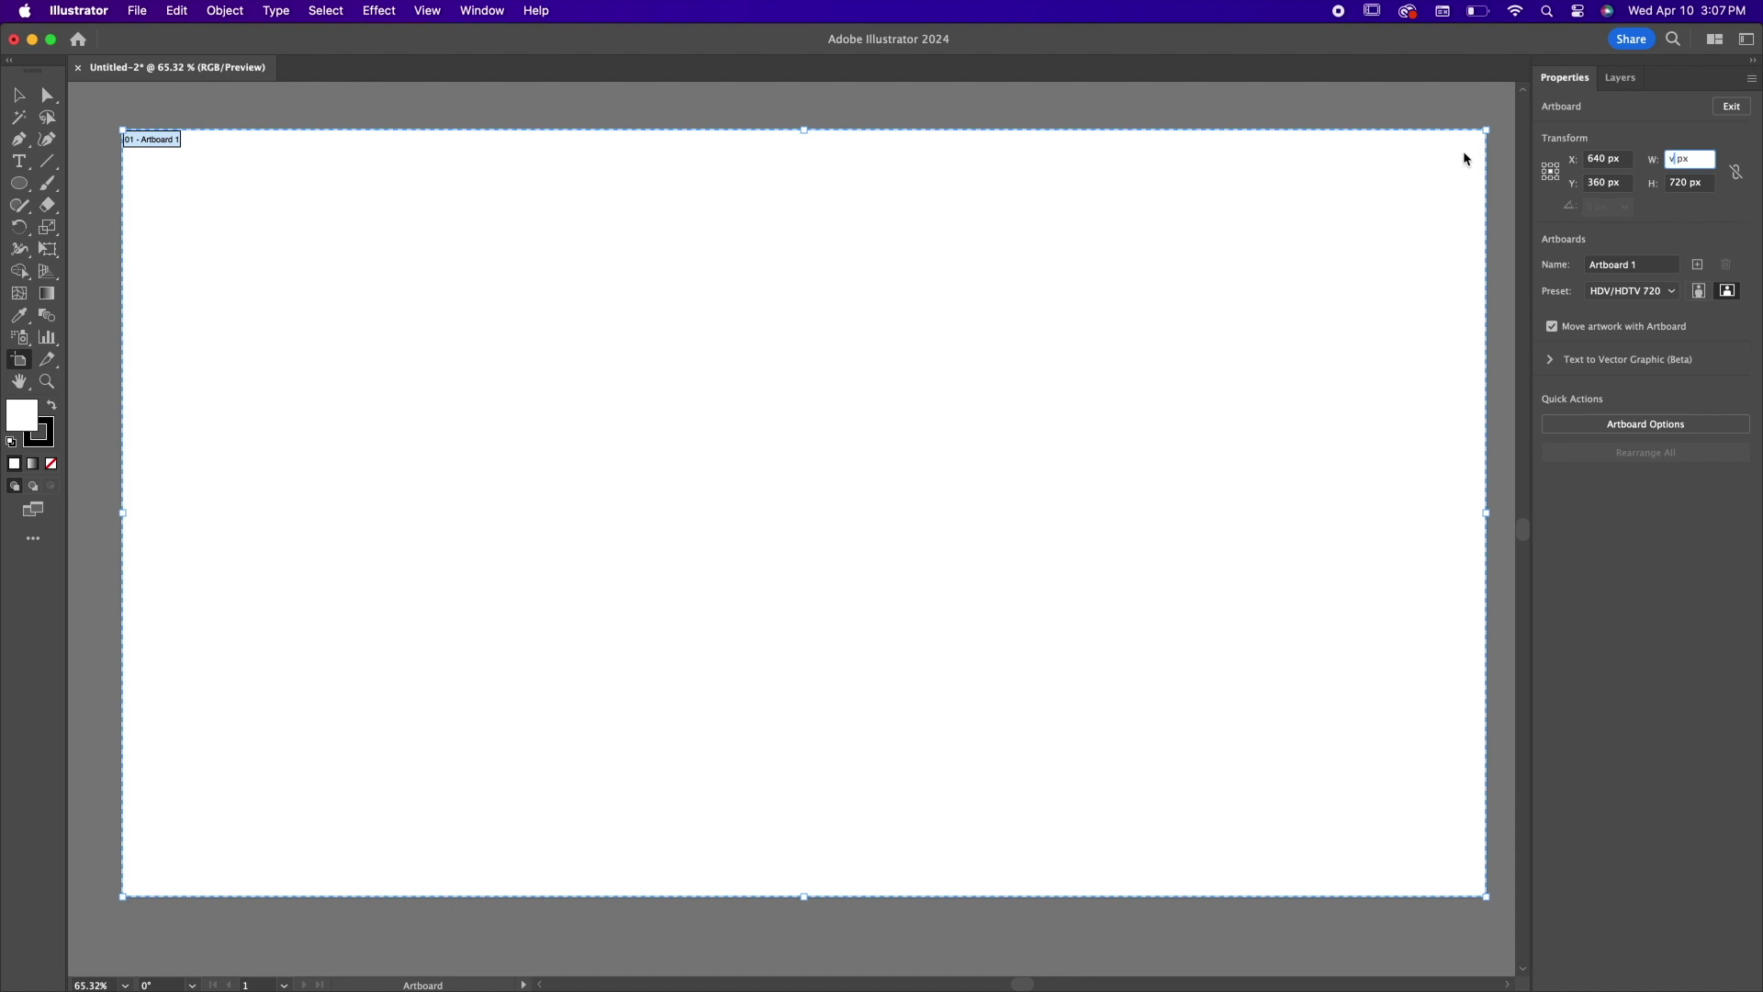
{"action": "left_click", "coordinate": [1440, 122]}
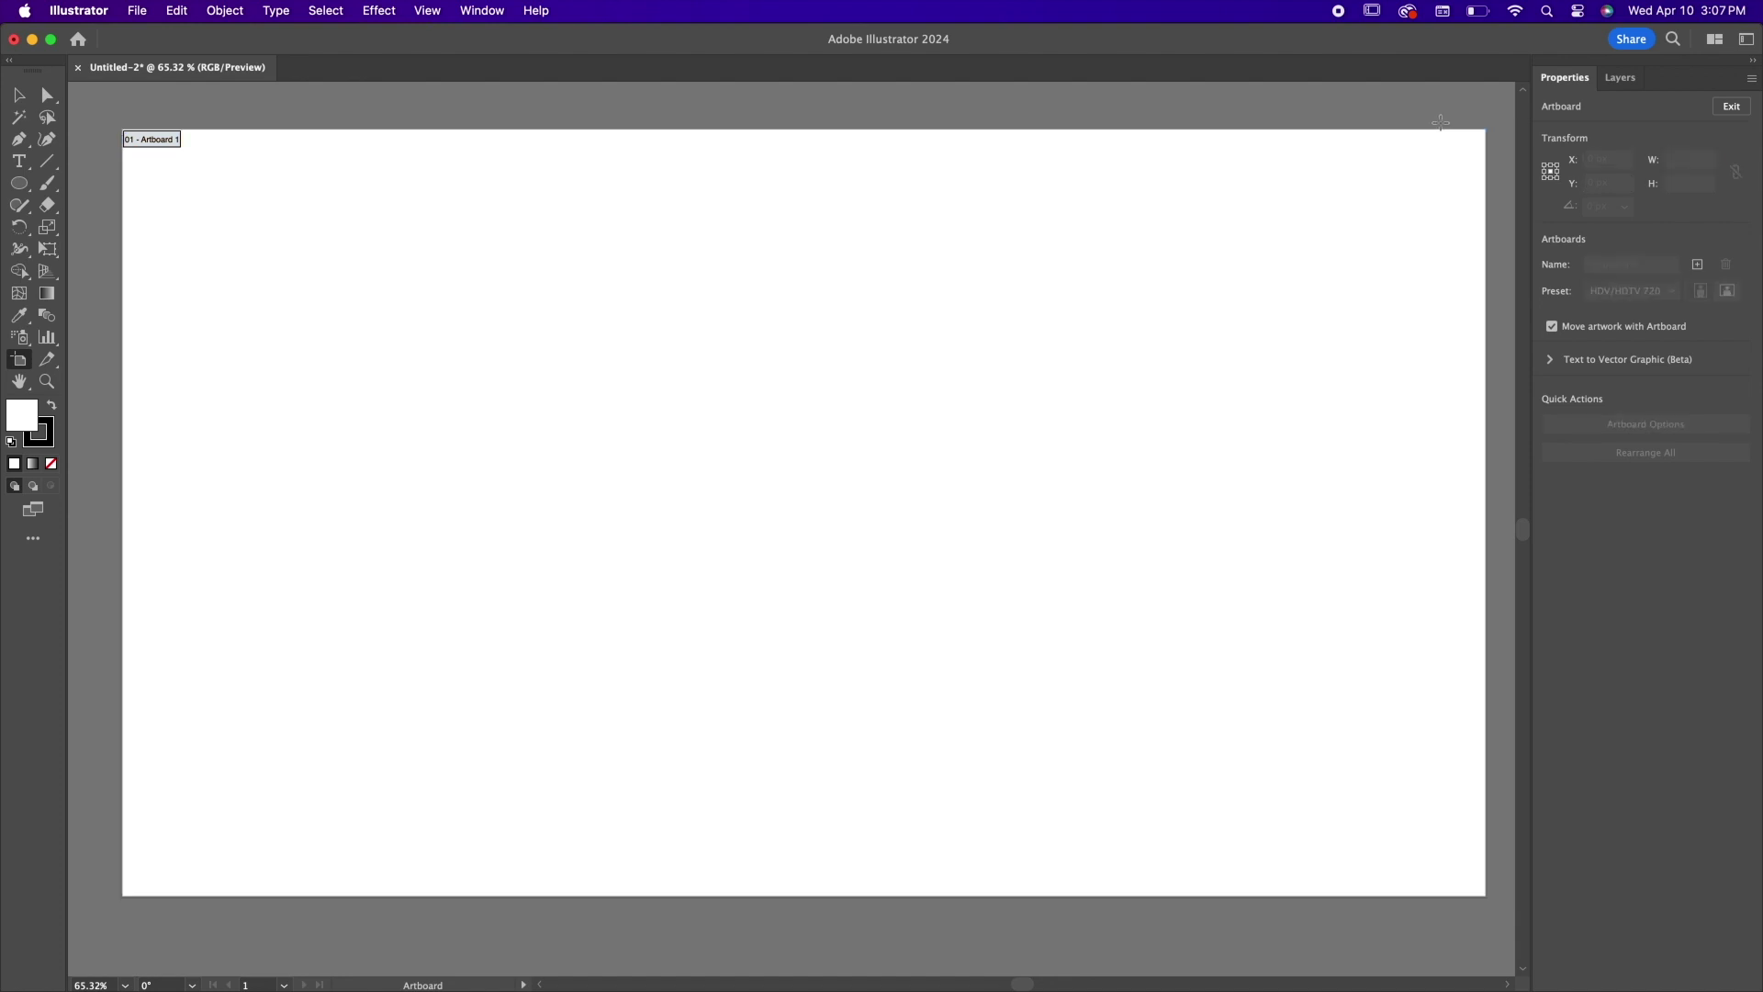
{"action": "left_click", "coordinate": [19, 95]}
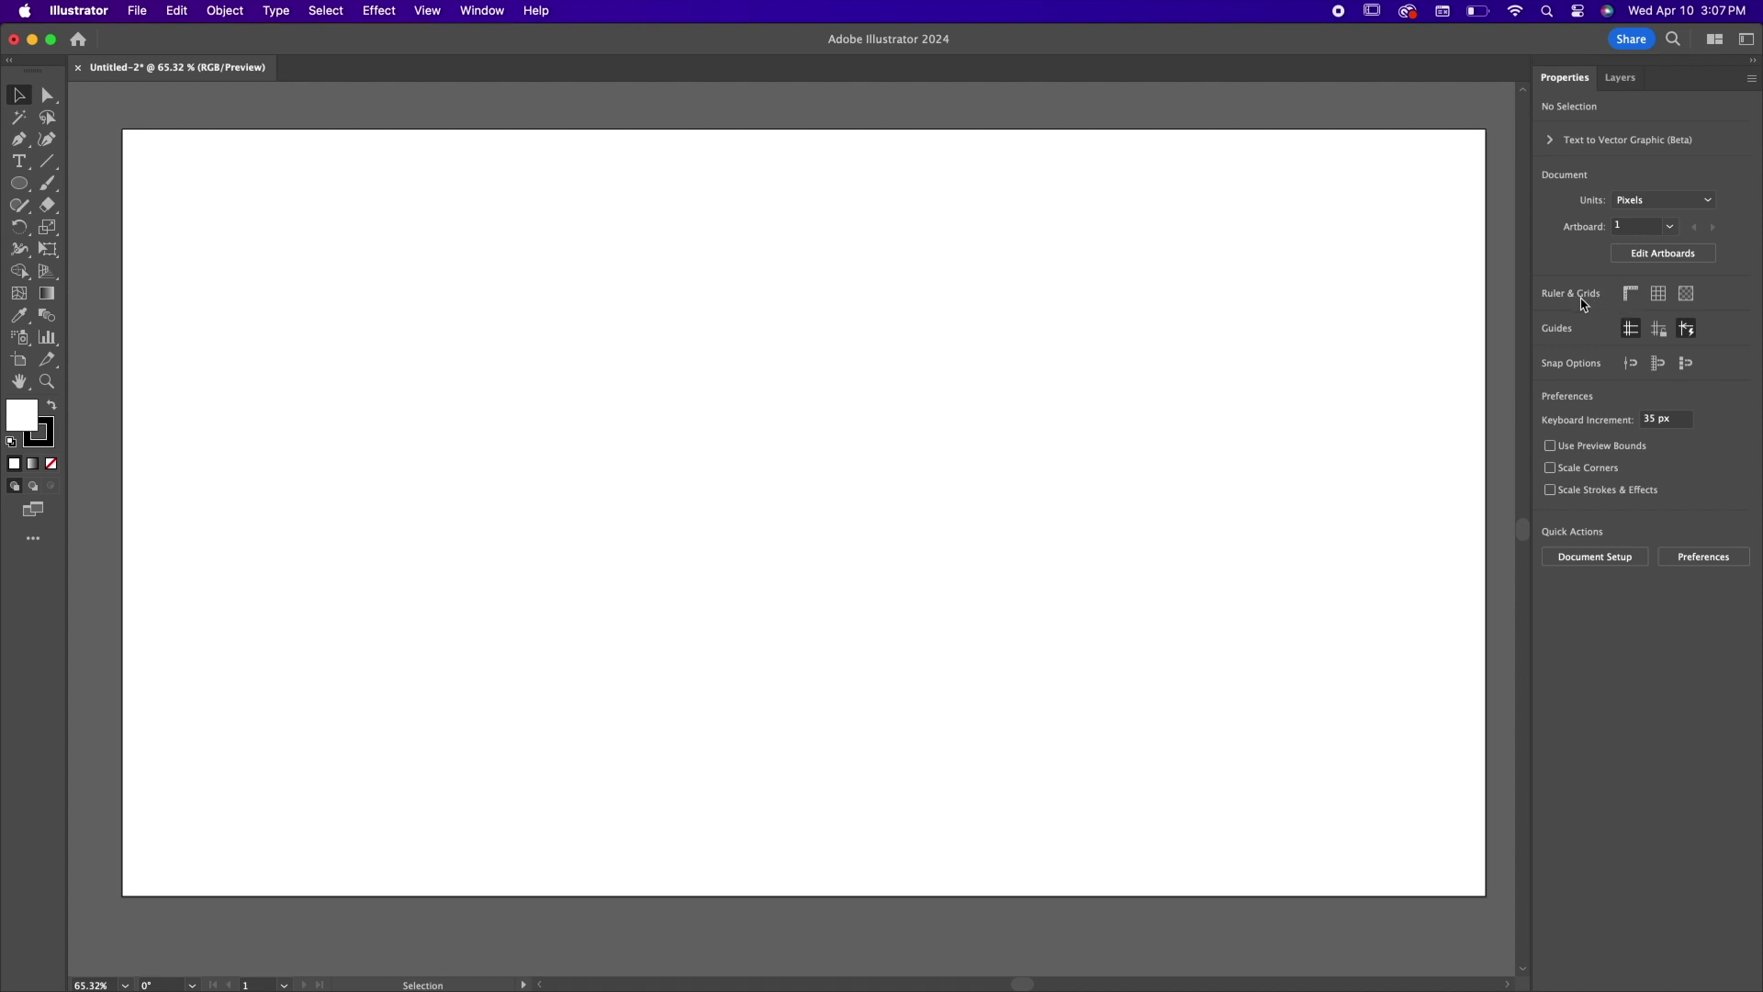
Show the rulers, the grid and the transparency grid in turn, and hide all three again.
{"action": "left_click", "coordinate": [1634, 301]}
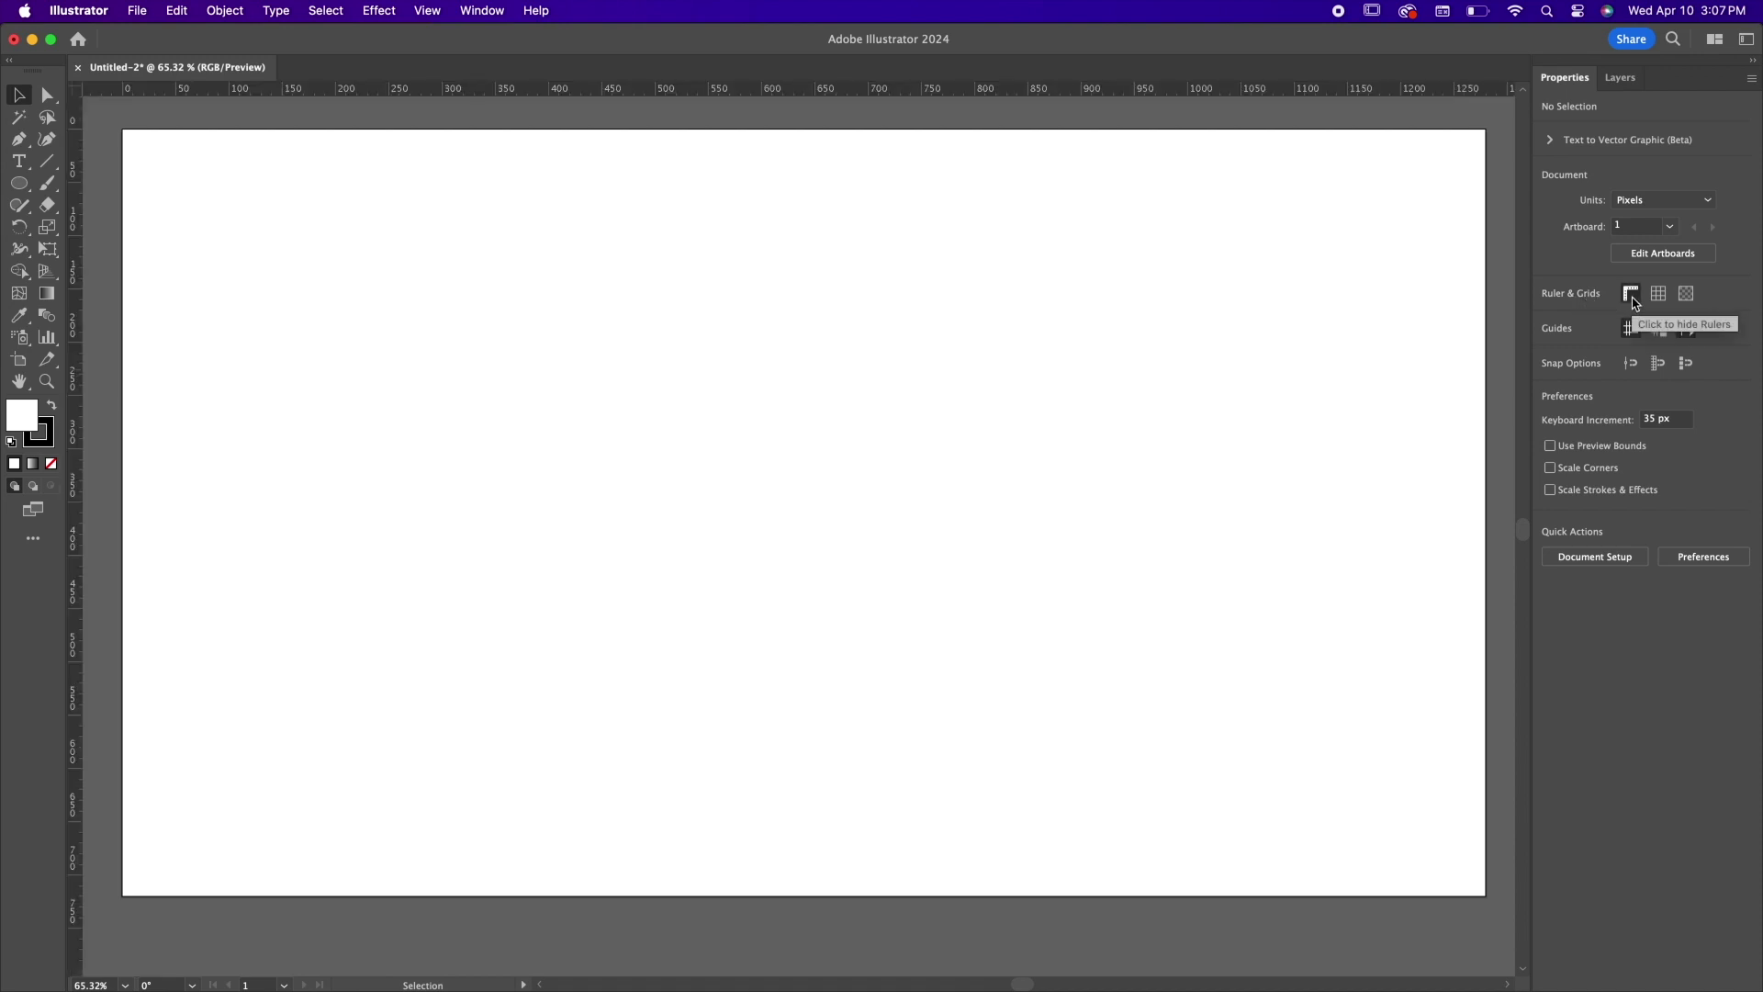
{"action": "left_click", "coordinate": [1660, 298]}
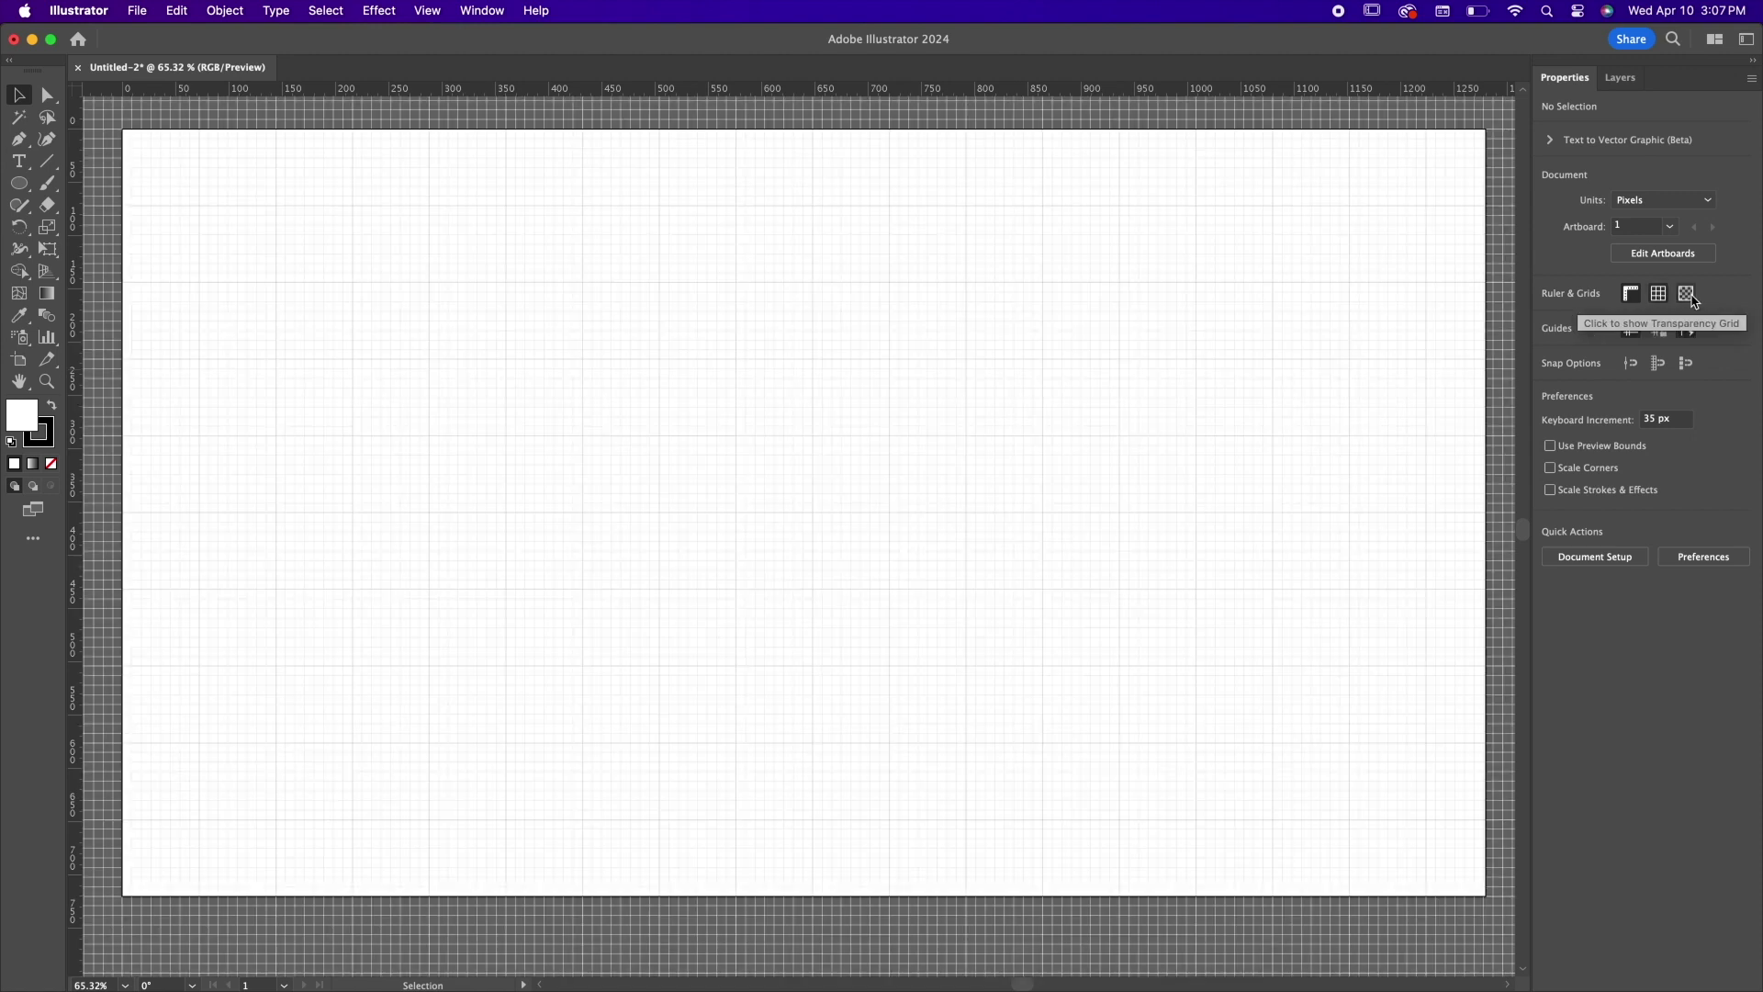
{"action": "left_click", "coordinate": [1687, 295]}
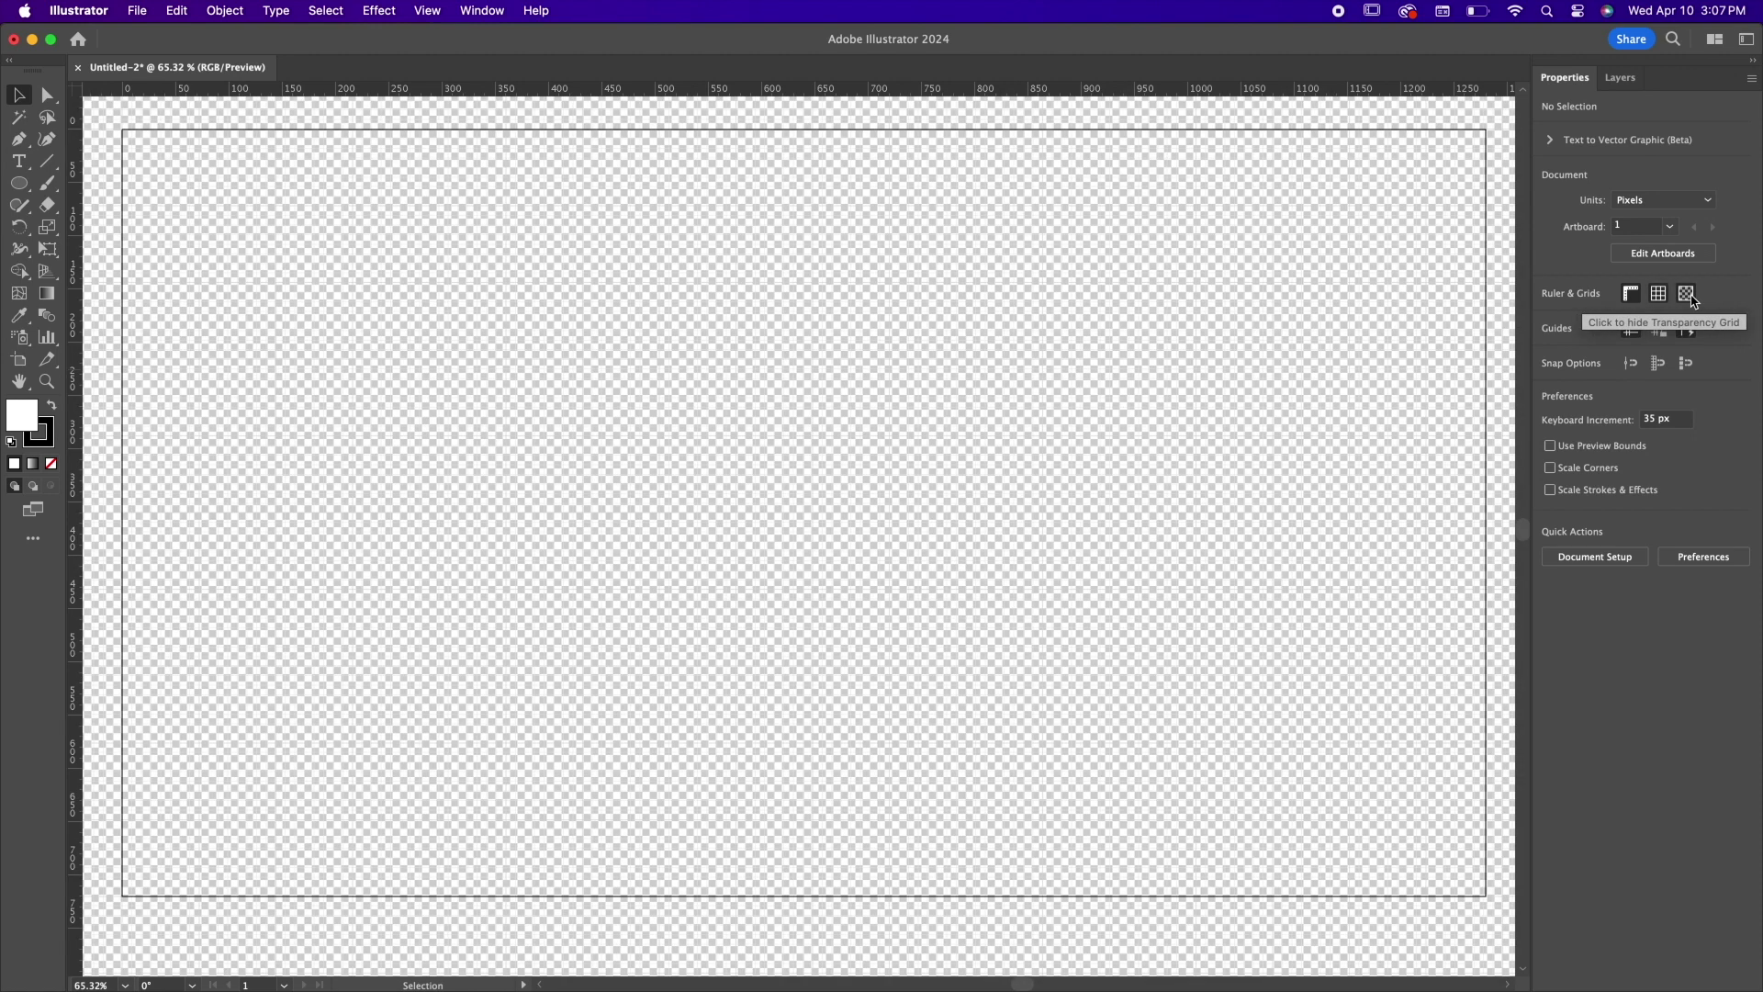
{"action": "left_click", "coordinate": [1693, 300]}
{"action": "left_click", "coordinate": [1660, 294]}
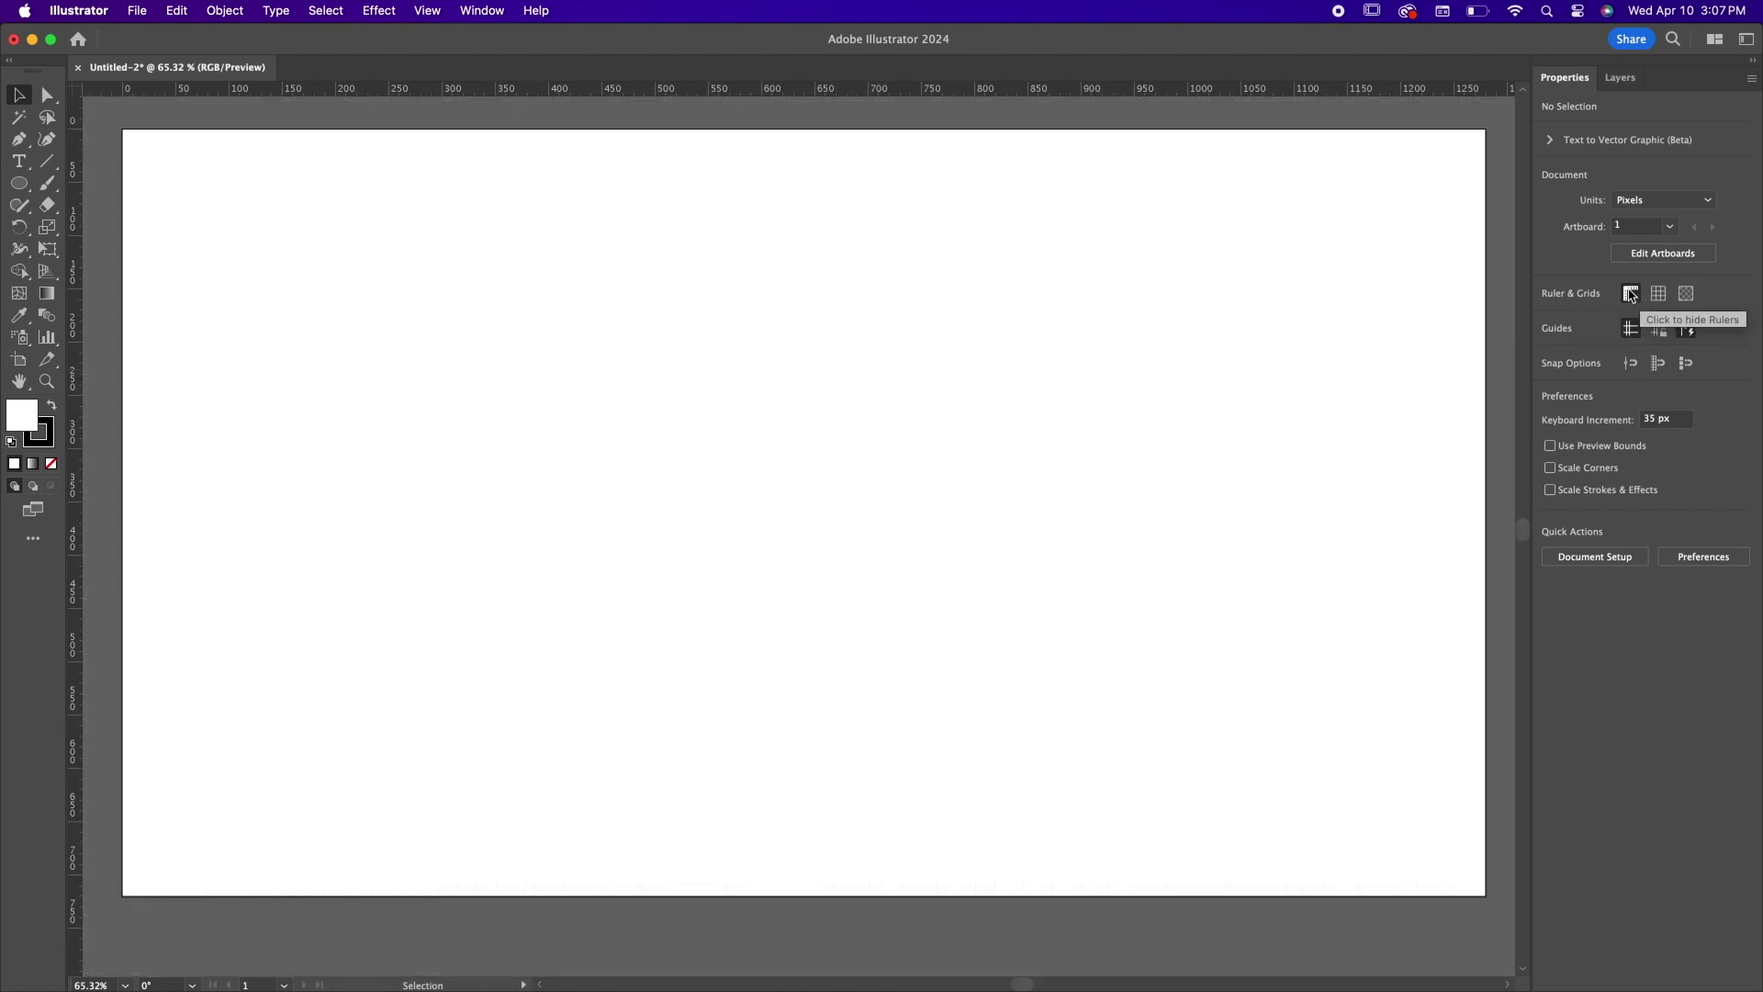
{"action": "left_click", "coordinate": [1632, 296]}
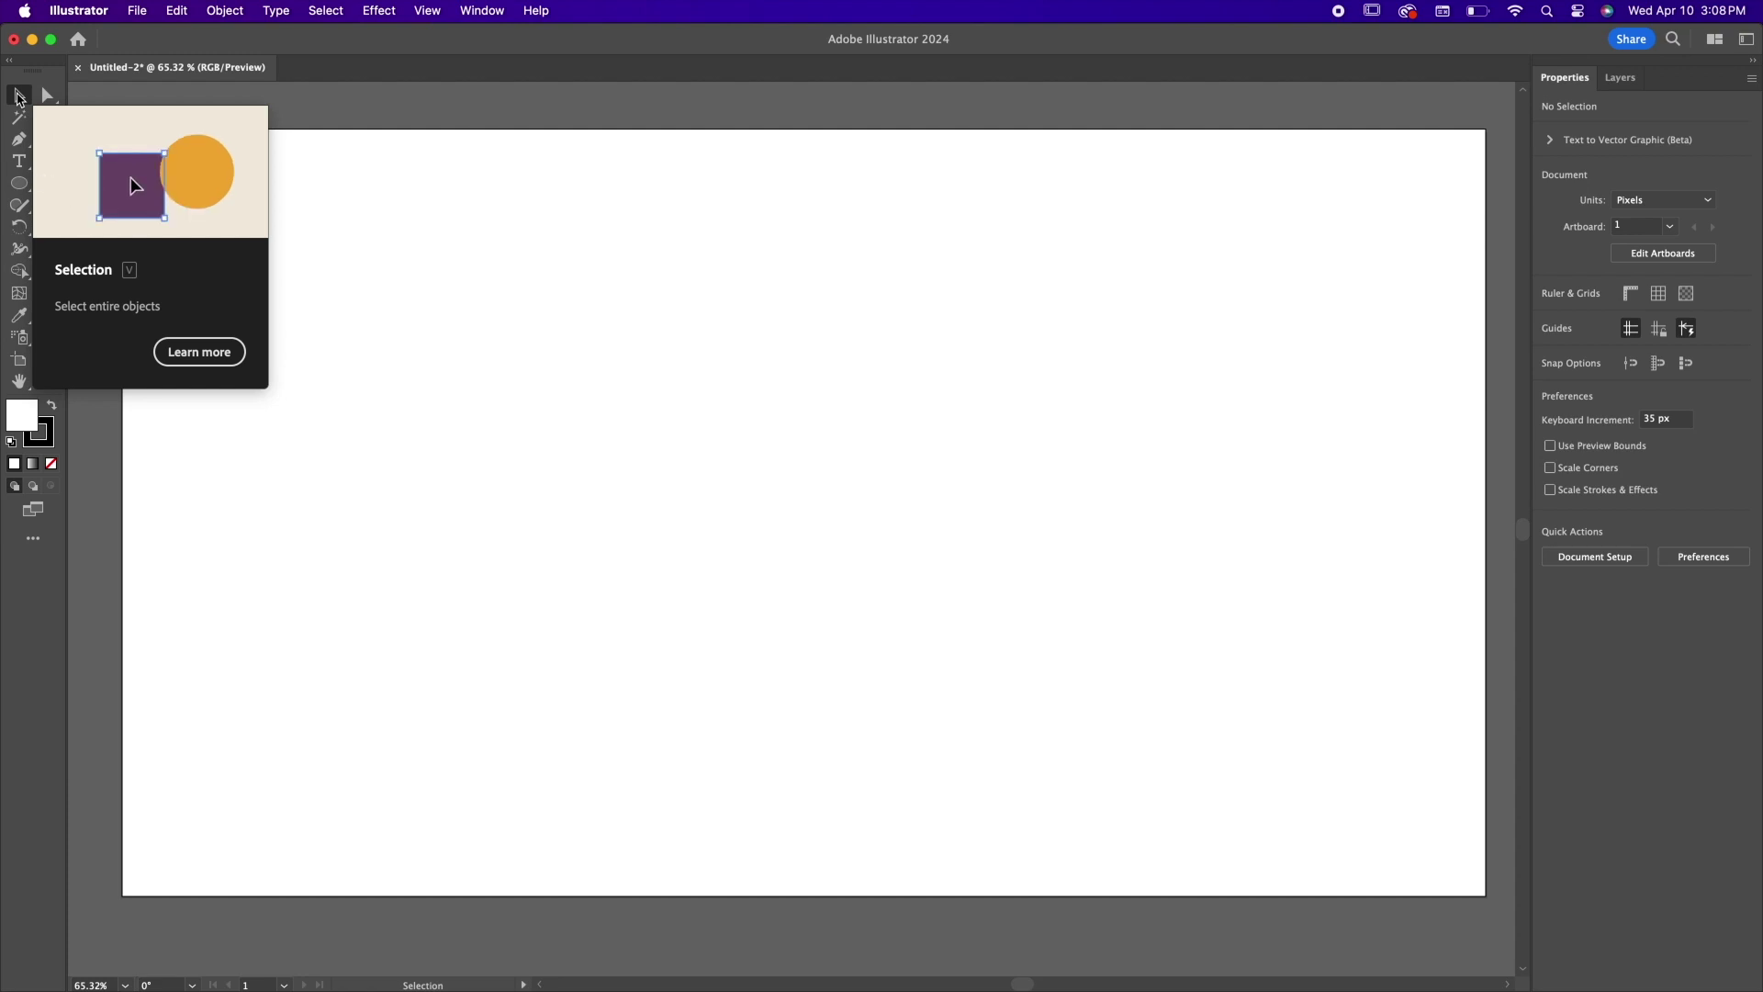
Draw a circle about 369 px in diameter on the artboard's left half and give it a black fill with no stroke.
{"action": "left_click", "coordinate": [18, 185]}
{"action": "mouse_move", "coordinate": [470, 435]}
{"action": "left_mouse_down"}
{"action": "mouse_move", "coordinate": [382, 248]}
{"action": "mouse_move", "coordinate": [354, 251]}
{"action": "left_mouse_up"}
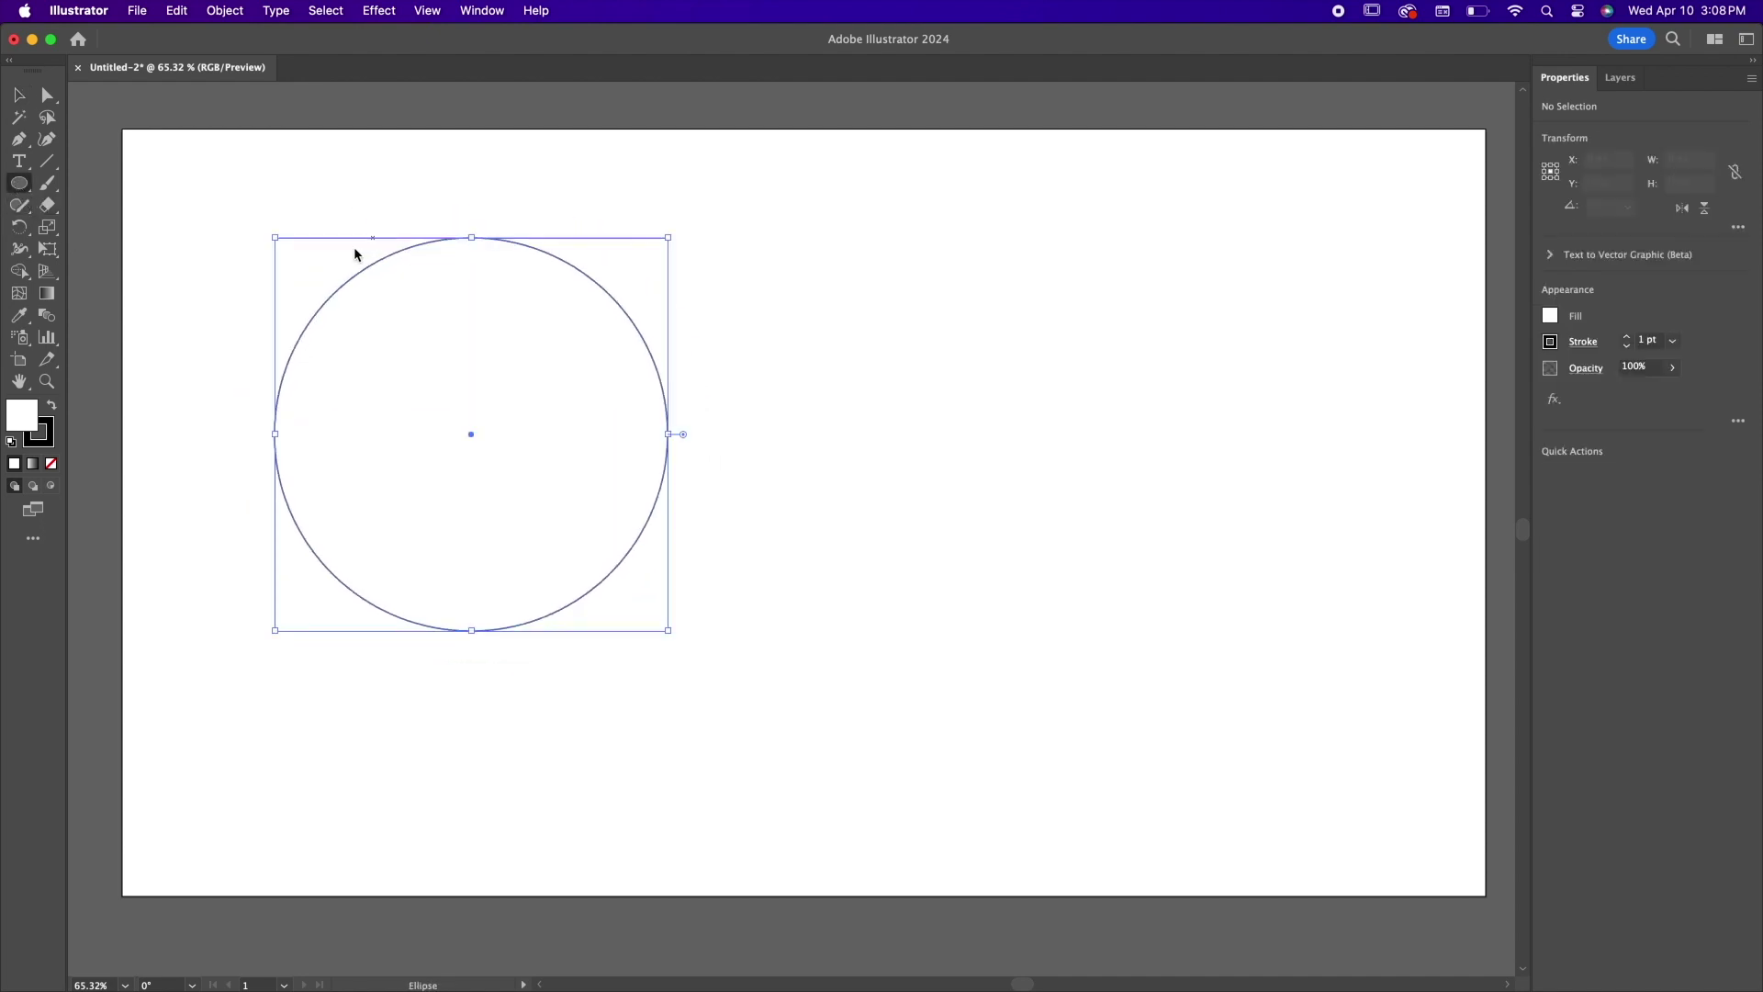
{"action": "left_click", "coordinate": [51, 463]}
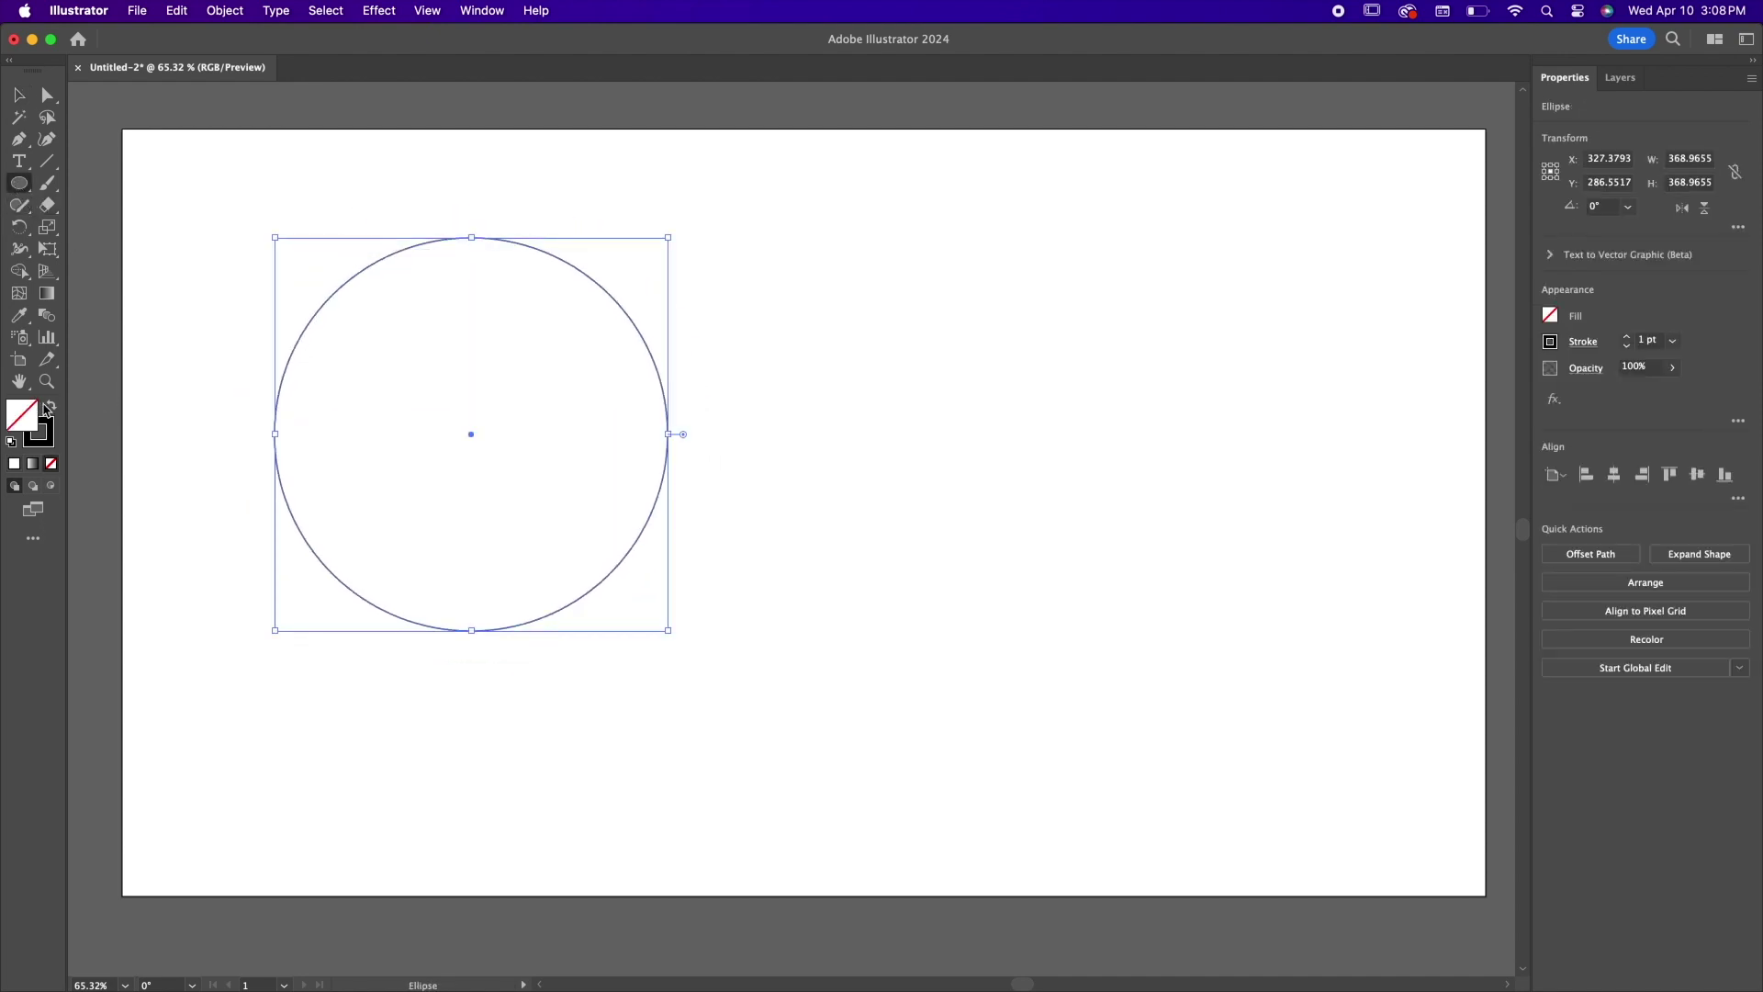
{"action": "left_click", "coordinate": [52, 407]}
{"action": "key", "text": "v"}
{"action": "left_click", "coordinate": [220, 220]}
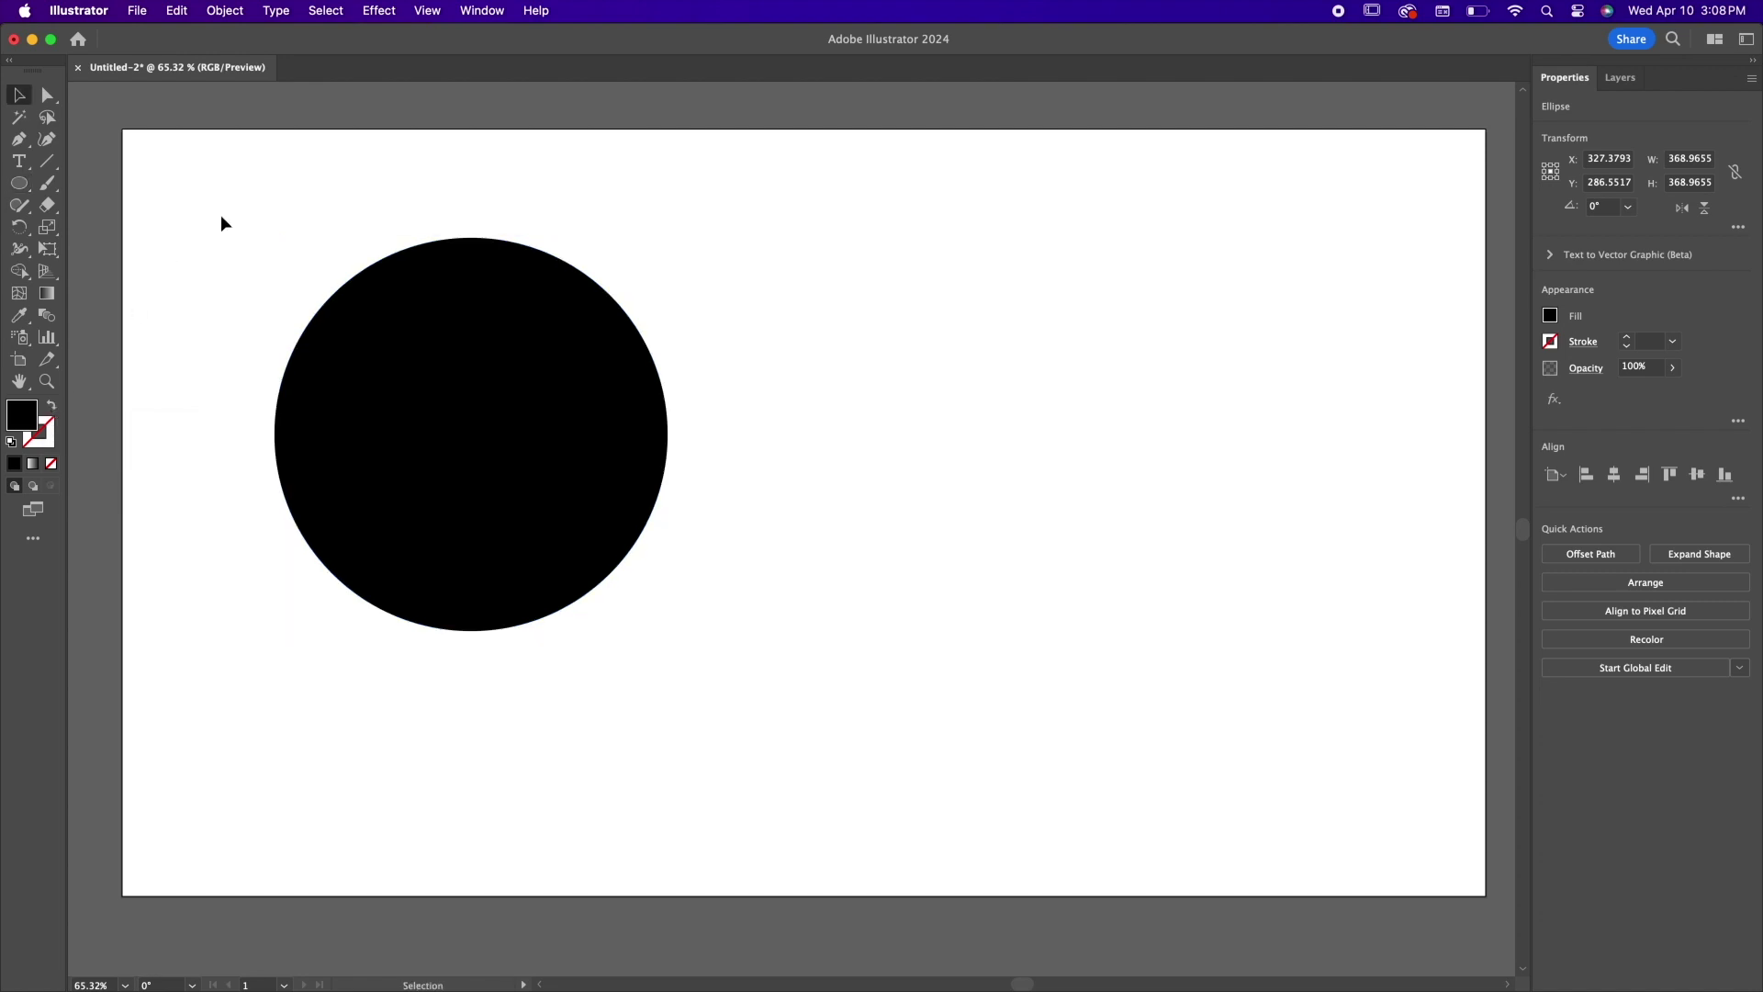
Move the black circle slightly right and down, and rotate it to about 199°.
{"action": "left_click", "coordinate": [437, 402]}
{"action": "left_click_drag", "start_coordinate": [437, 401], "coordinate": [490, 407]}
{"action": "mouse_move", "coordinate": [750, 443]}
{"action": "left_mouse_down"}
{"action": "mouse_move", "coordinate": [944, 444]}
{"action": "mouse_move", "coordinate": [677, 445]}
{"action": "mouse_move", "coordinate": [750, 444]}
{"action": "left_mouse_up"}
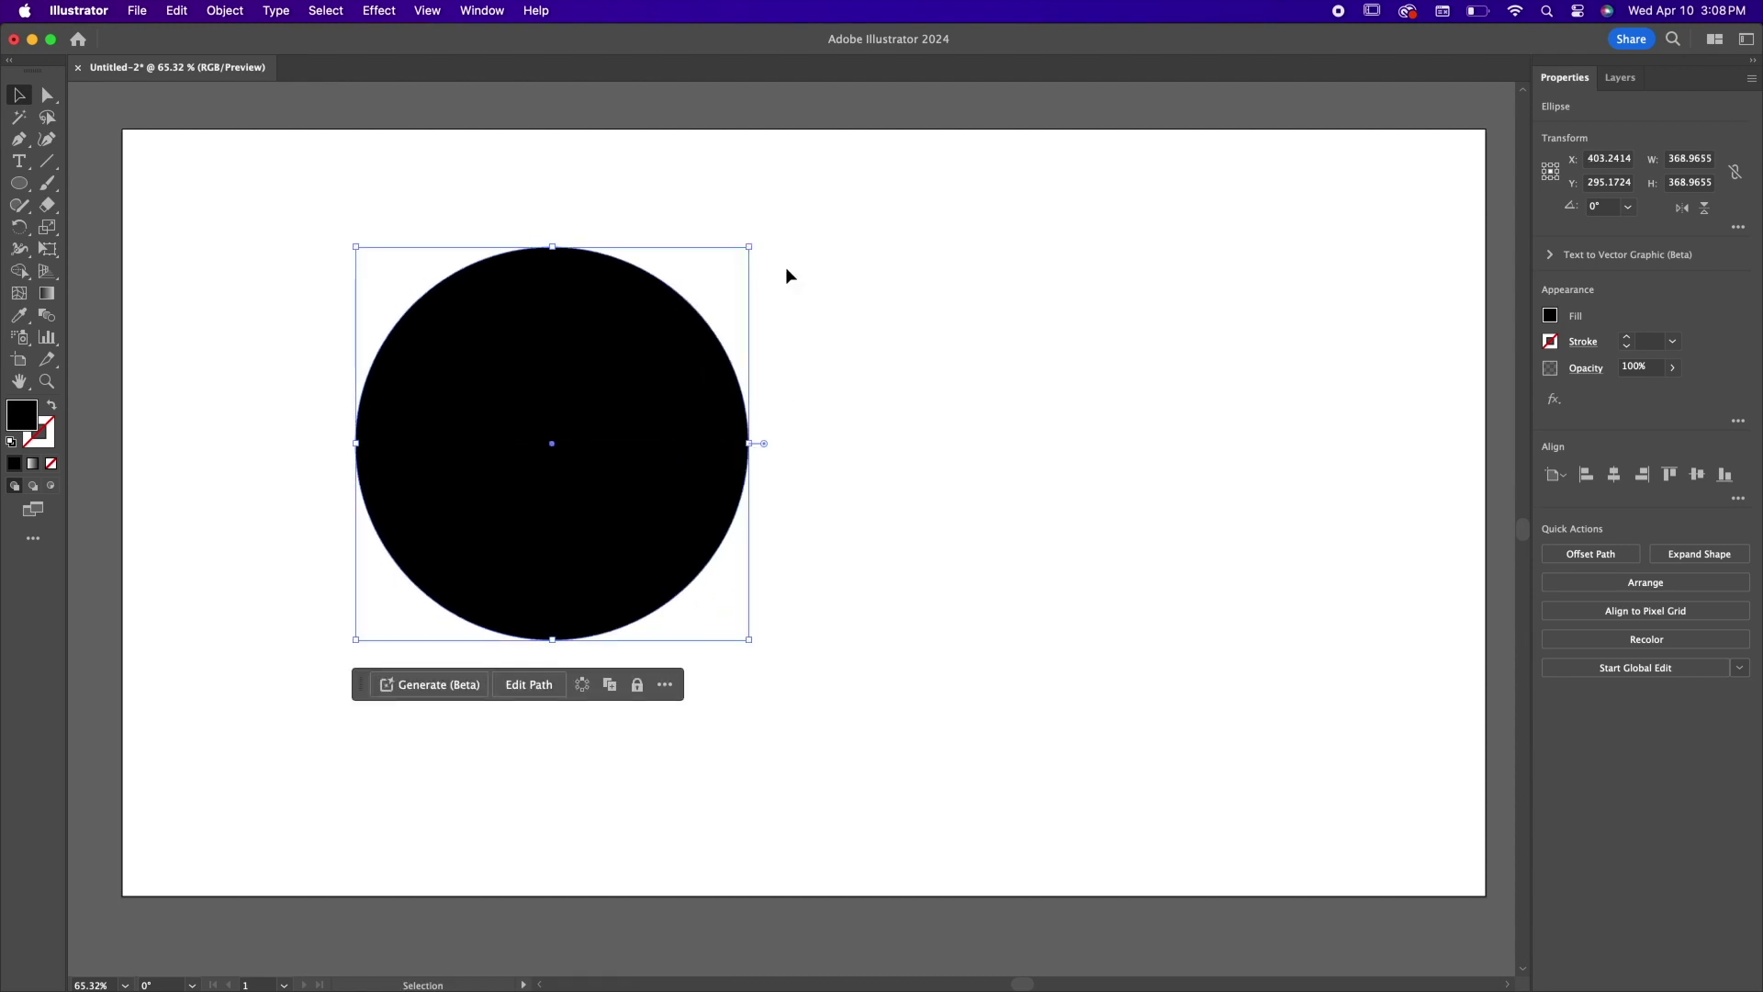
{"action": "left_click_drag", "start_coordinate": [754, 240], "coordinate": [530, 591]}
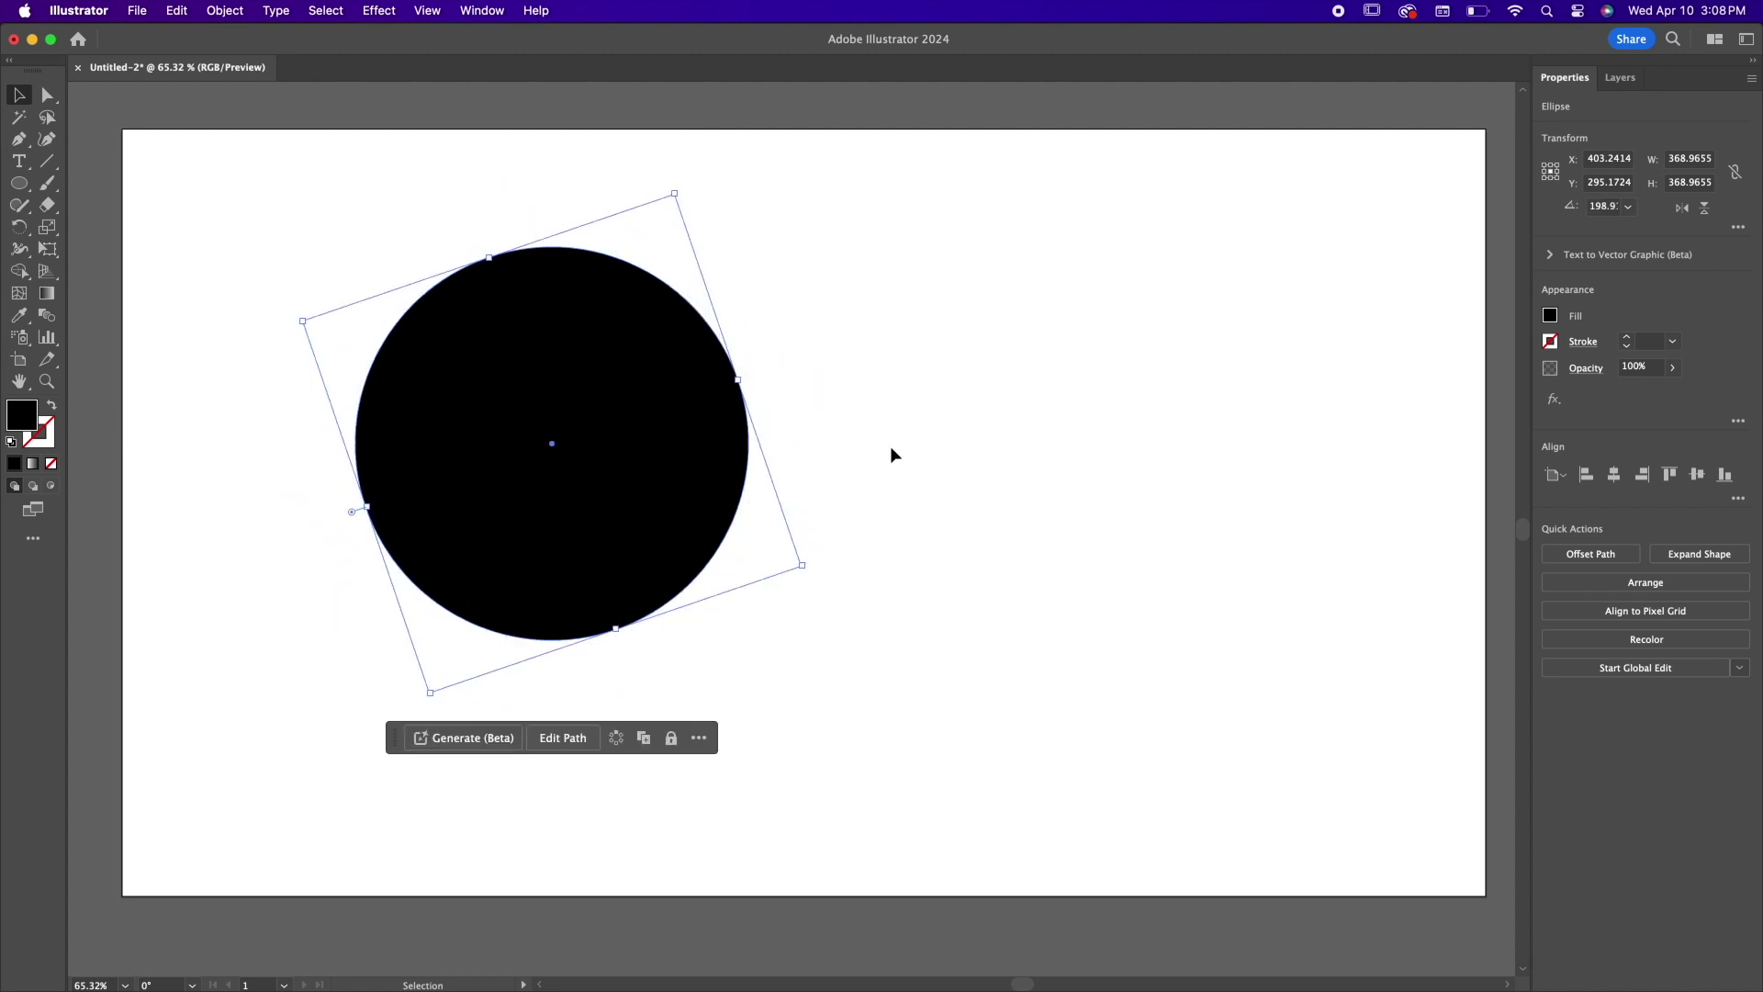
Stretch the circle into an egg shape by moving its upper anchor point up with Direct Selection.
{"action": "left_click", "coordinate": [46, 95]}
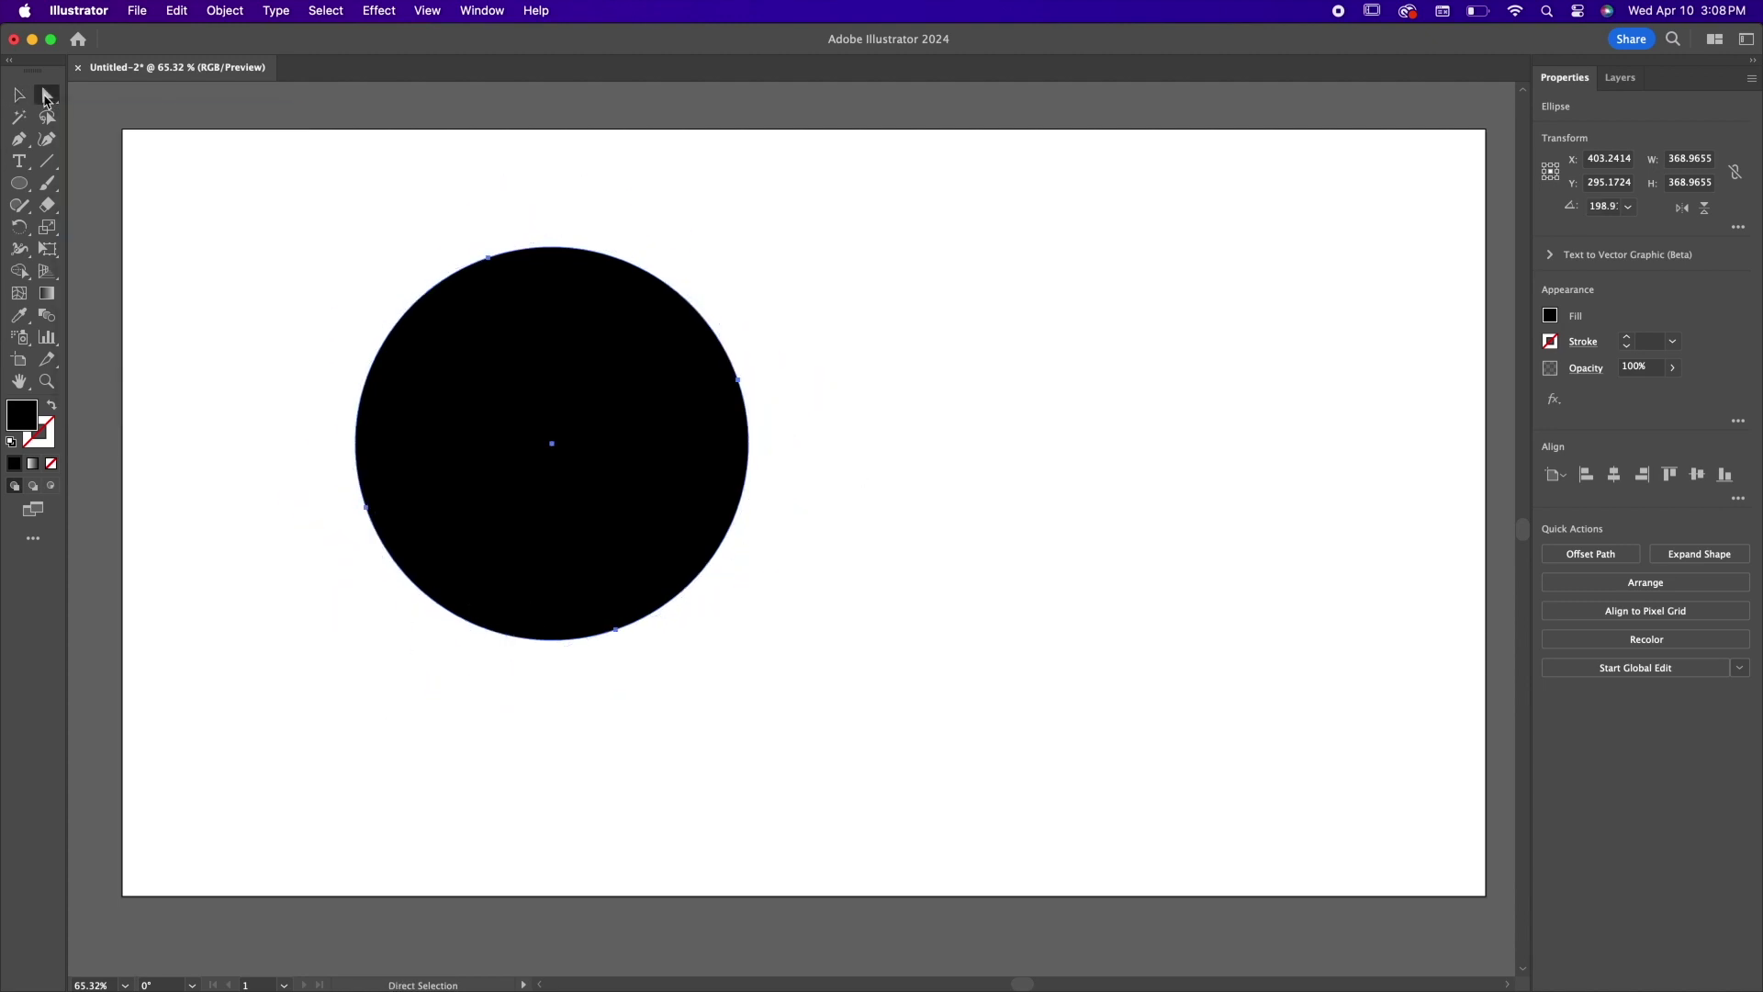
{"action": "left_click_drag", "start_coordinate": [484, 276], "coordinate": [380, 151]}
{"action": "key", "text": "super+z"}
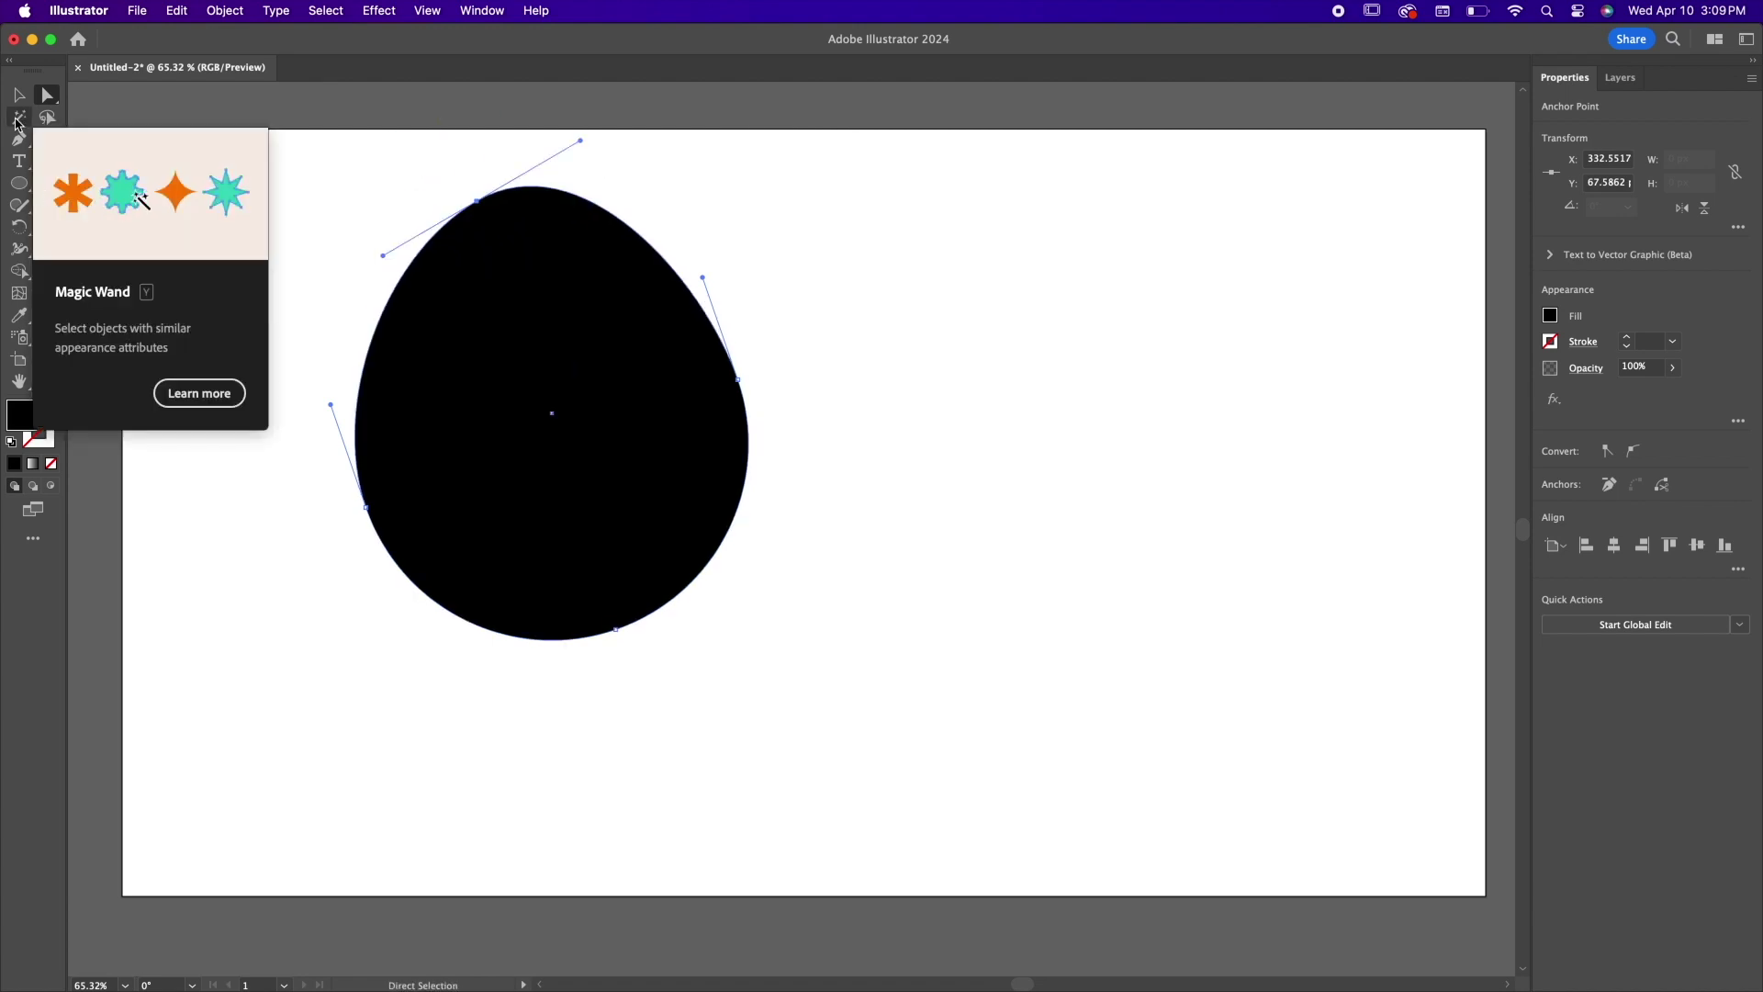
Draw a black circle about 166 px in diameter beside the egg shape and duplicate it twice into a horizontal row.
{"action": "left_click", "coordinate": [18, 119]}
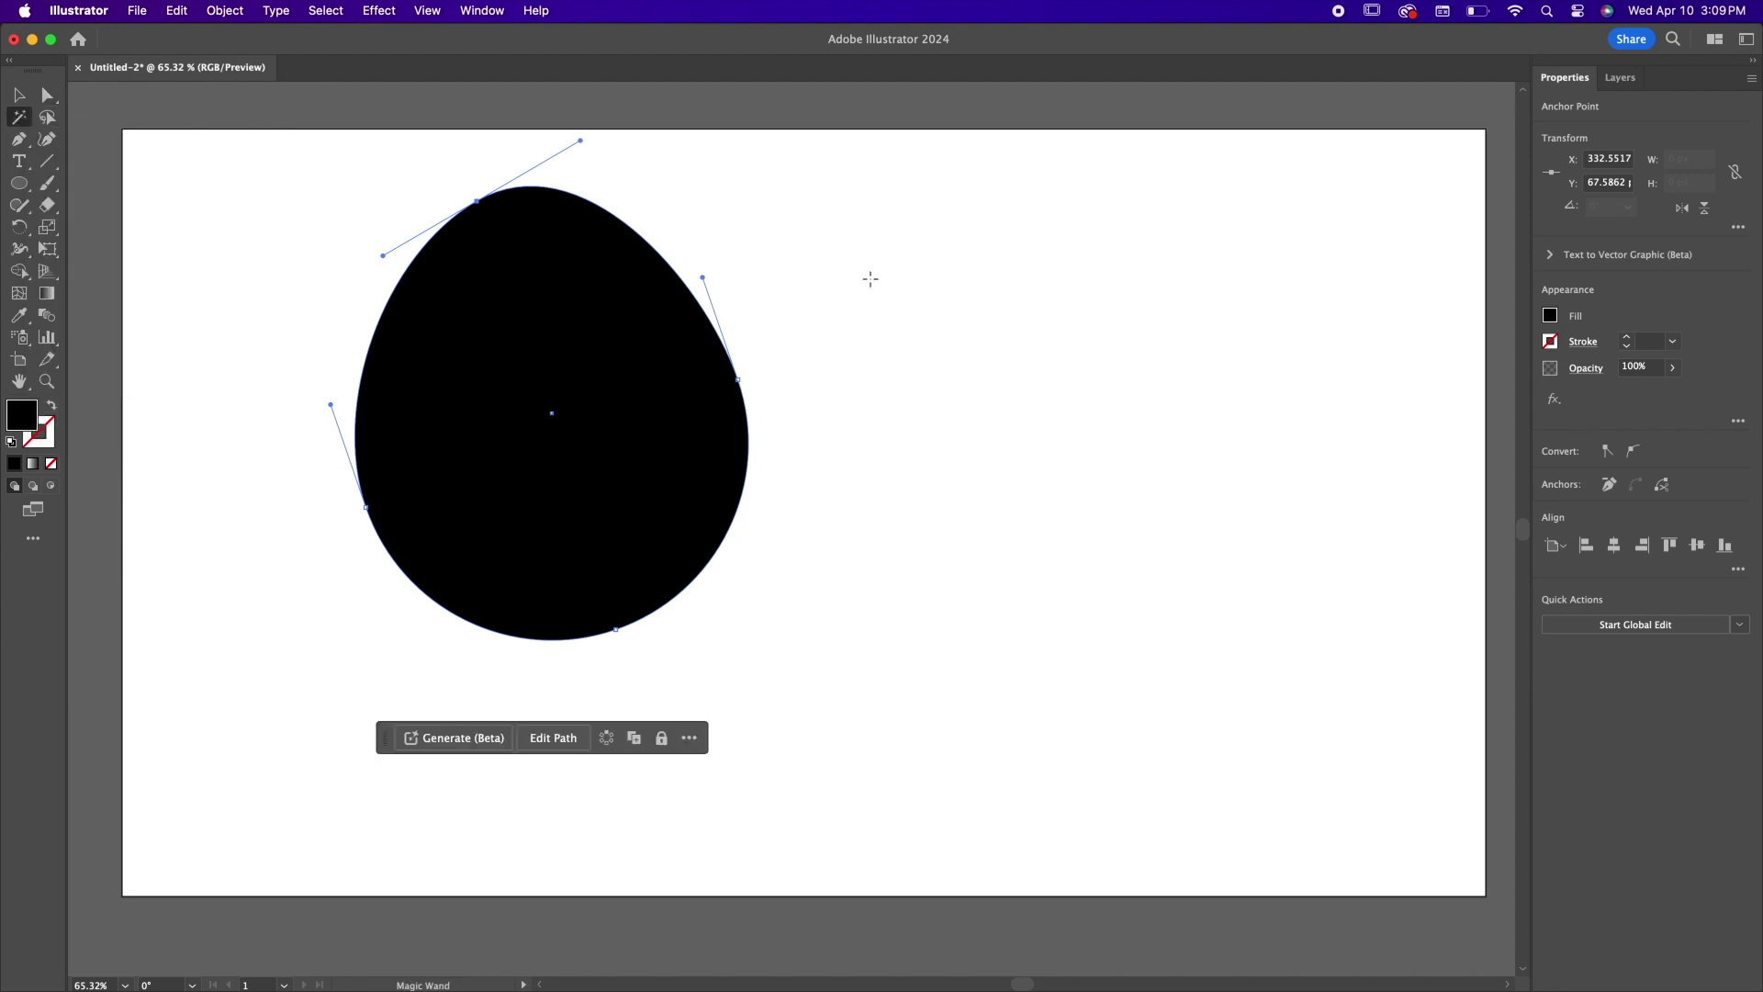
{"action": "left_click", "coordinate": [1068, 513]}
{"action": "key", "text": "l"}
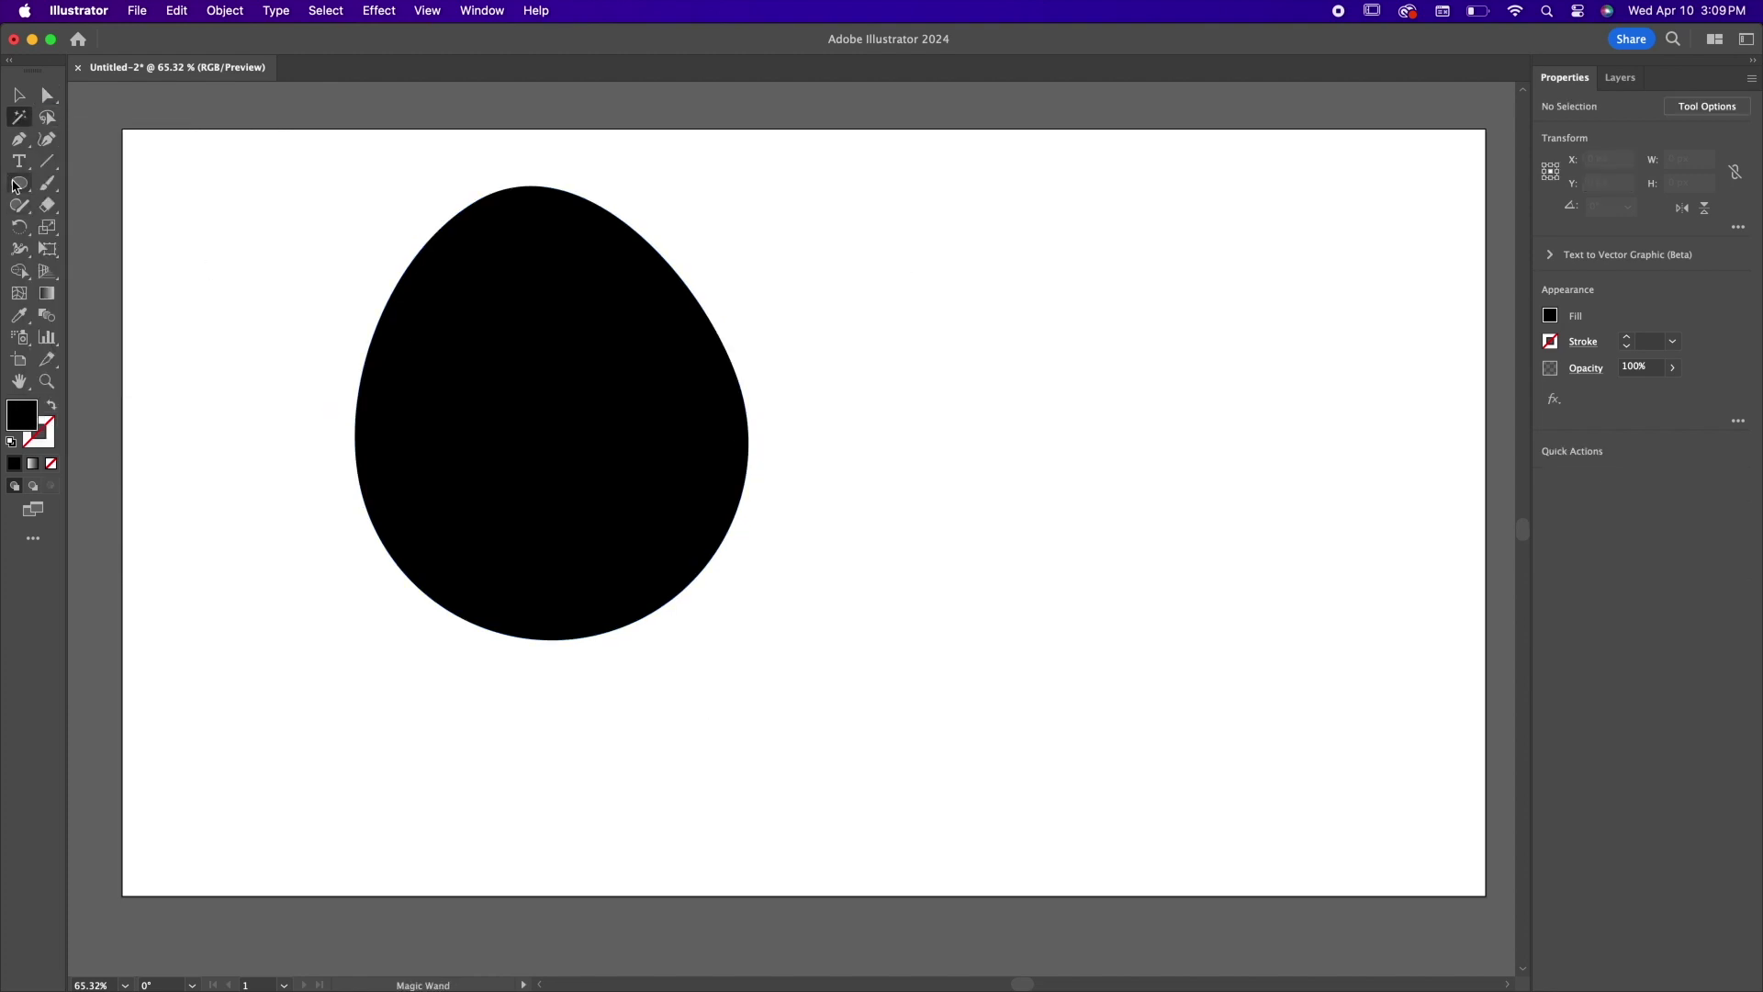
{"action": "left_click_drag", "start_coordinate": [1009, 432], "coordinate": [1100, 524]}
{"action": "key", "text": "v"}
{"action": "mouse_move", "coordinate": [1002, 421]}
{"action": "left_mouse_down"}
{"action": "mouse_move", "coordinate": [891, 421]}
{"action": "mouse_move", "coordinate": [1101, 422]}
{"action": "left_mouse_up"}
{"action": "left_click", "coordinate": [1303, 411]}
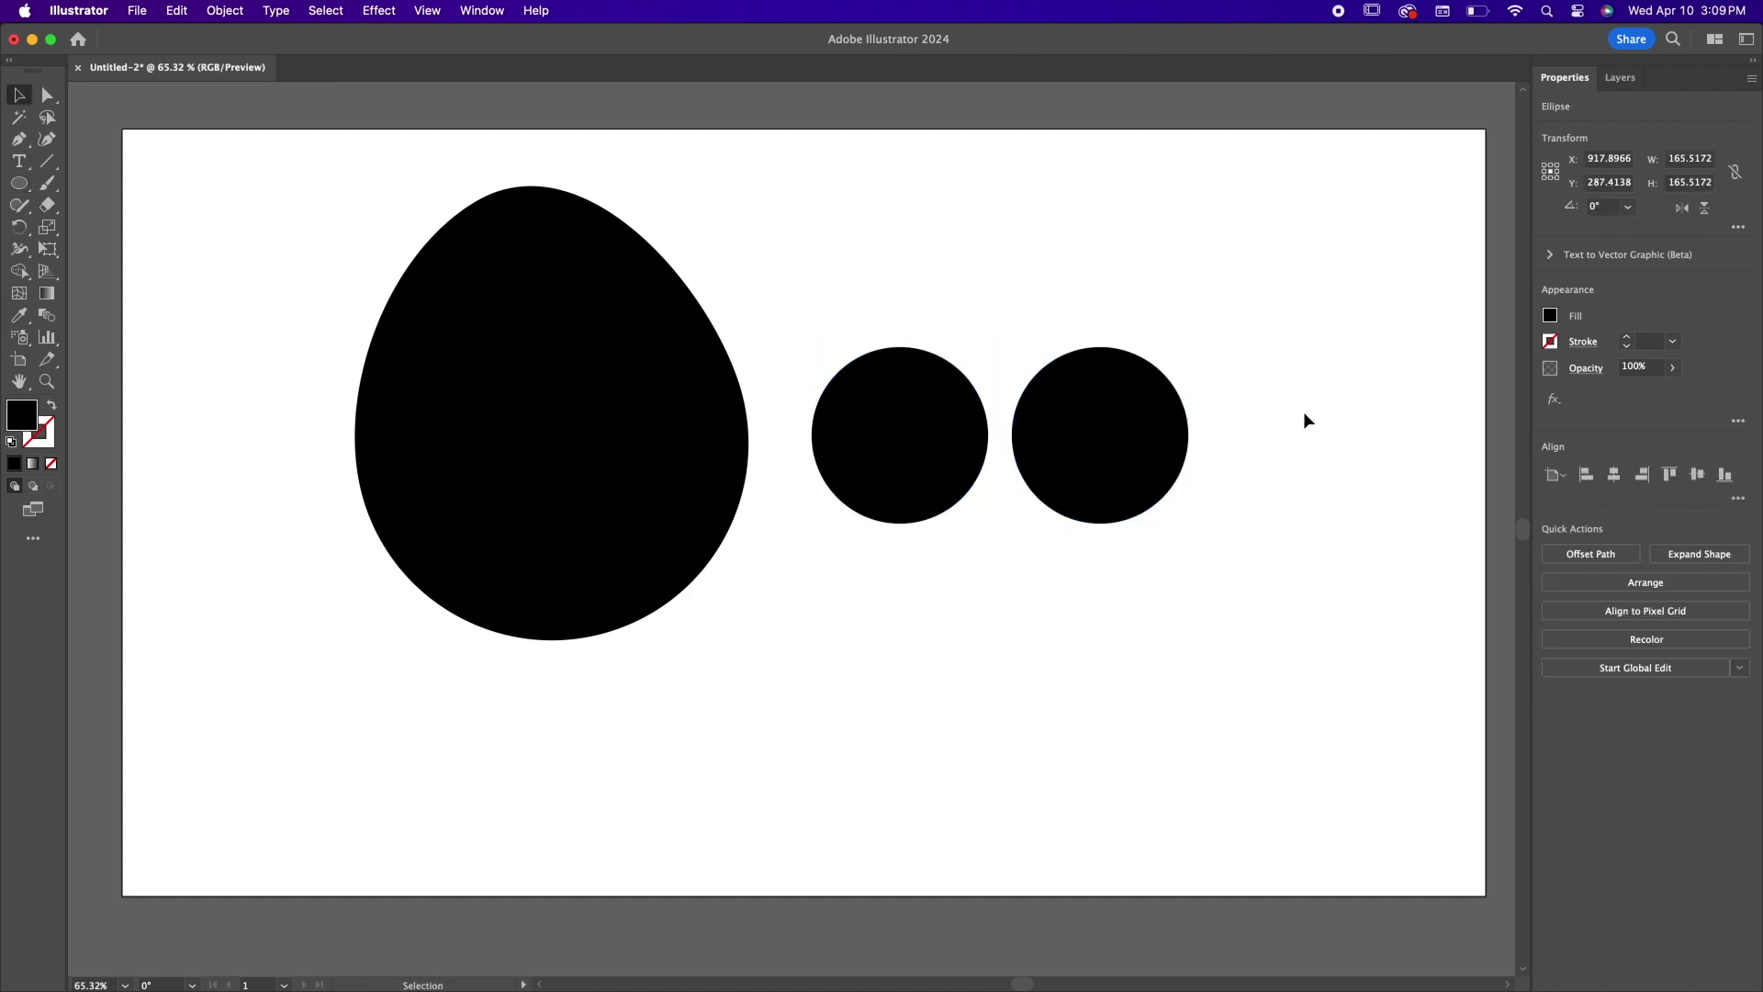
{"action": "left_click_drag", "start_coordinate": [1126, 422], "coordinate": [1323, 421]}
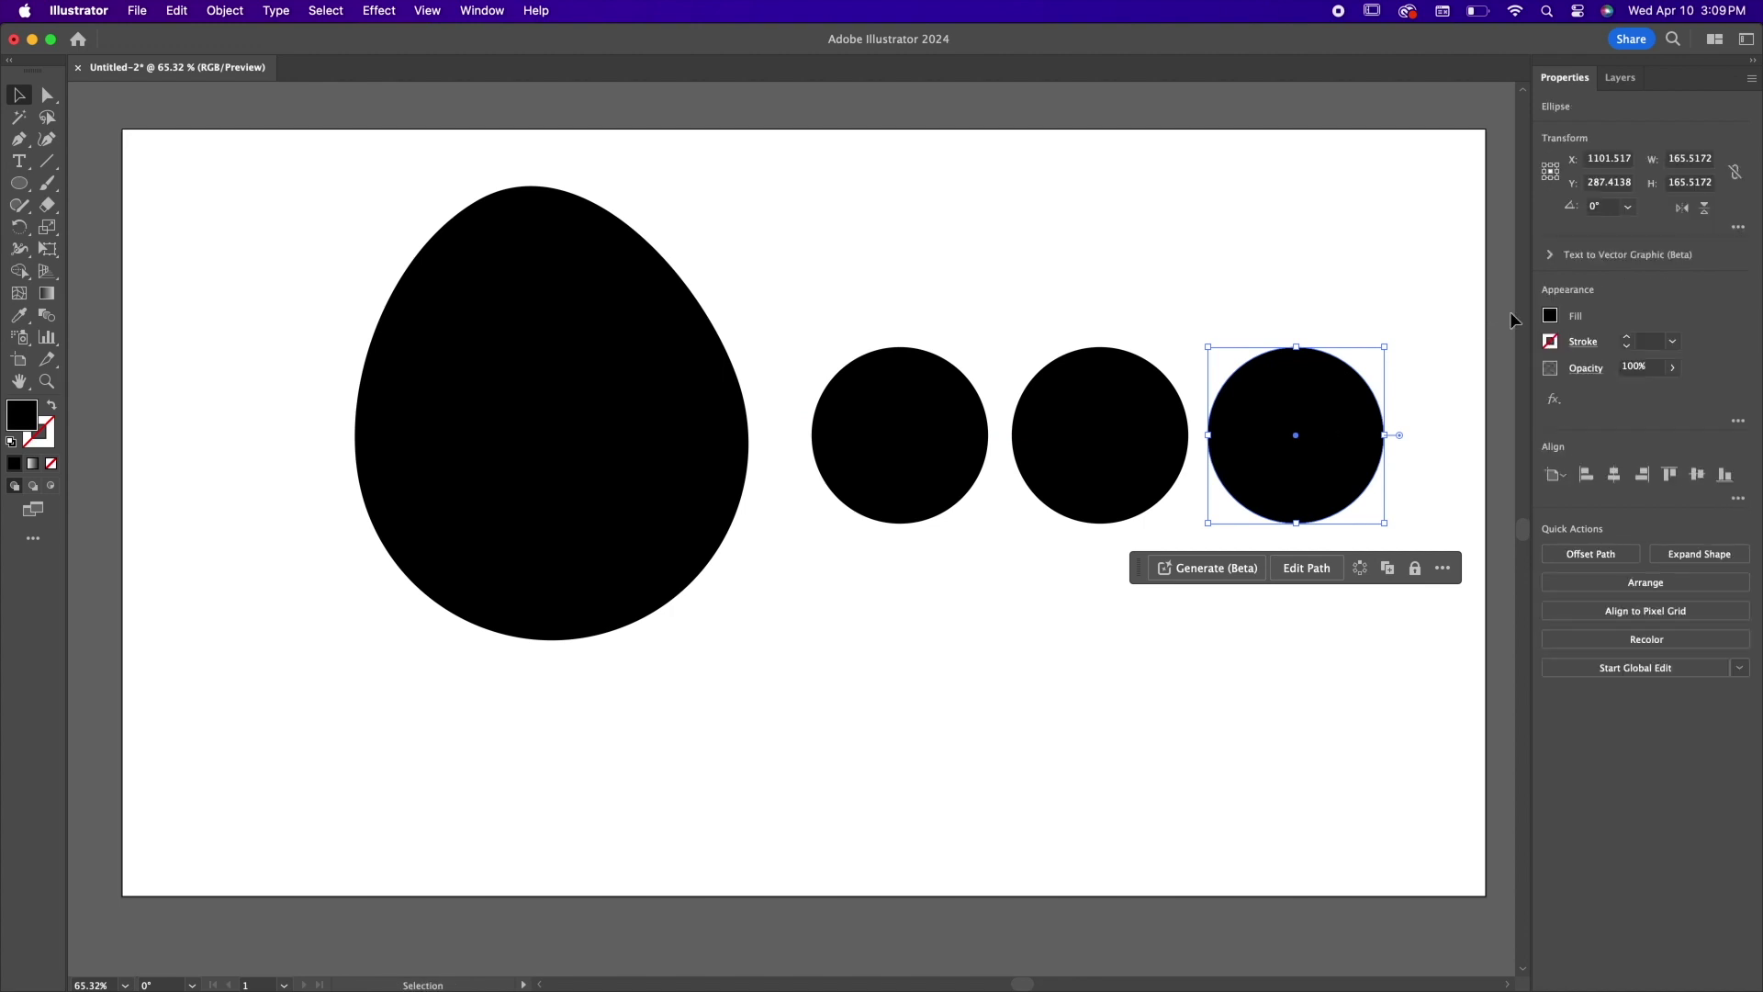
Delete the egg shape and fill the two outer circles of the row with dark red.
{"action": "left_click", "coordinate": [670, 446]}
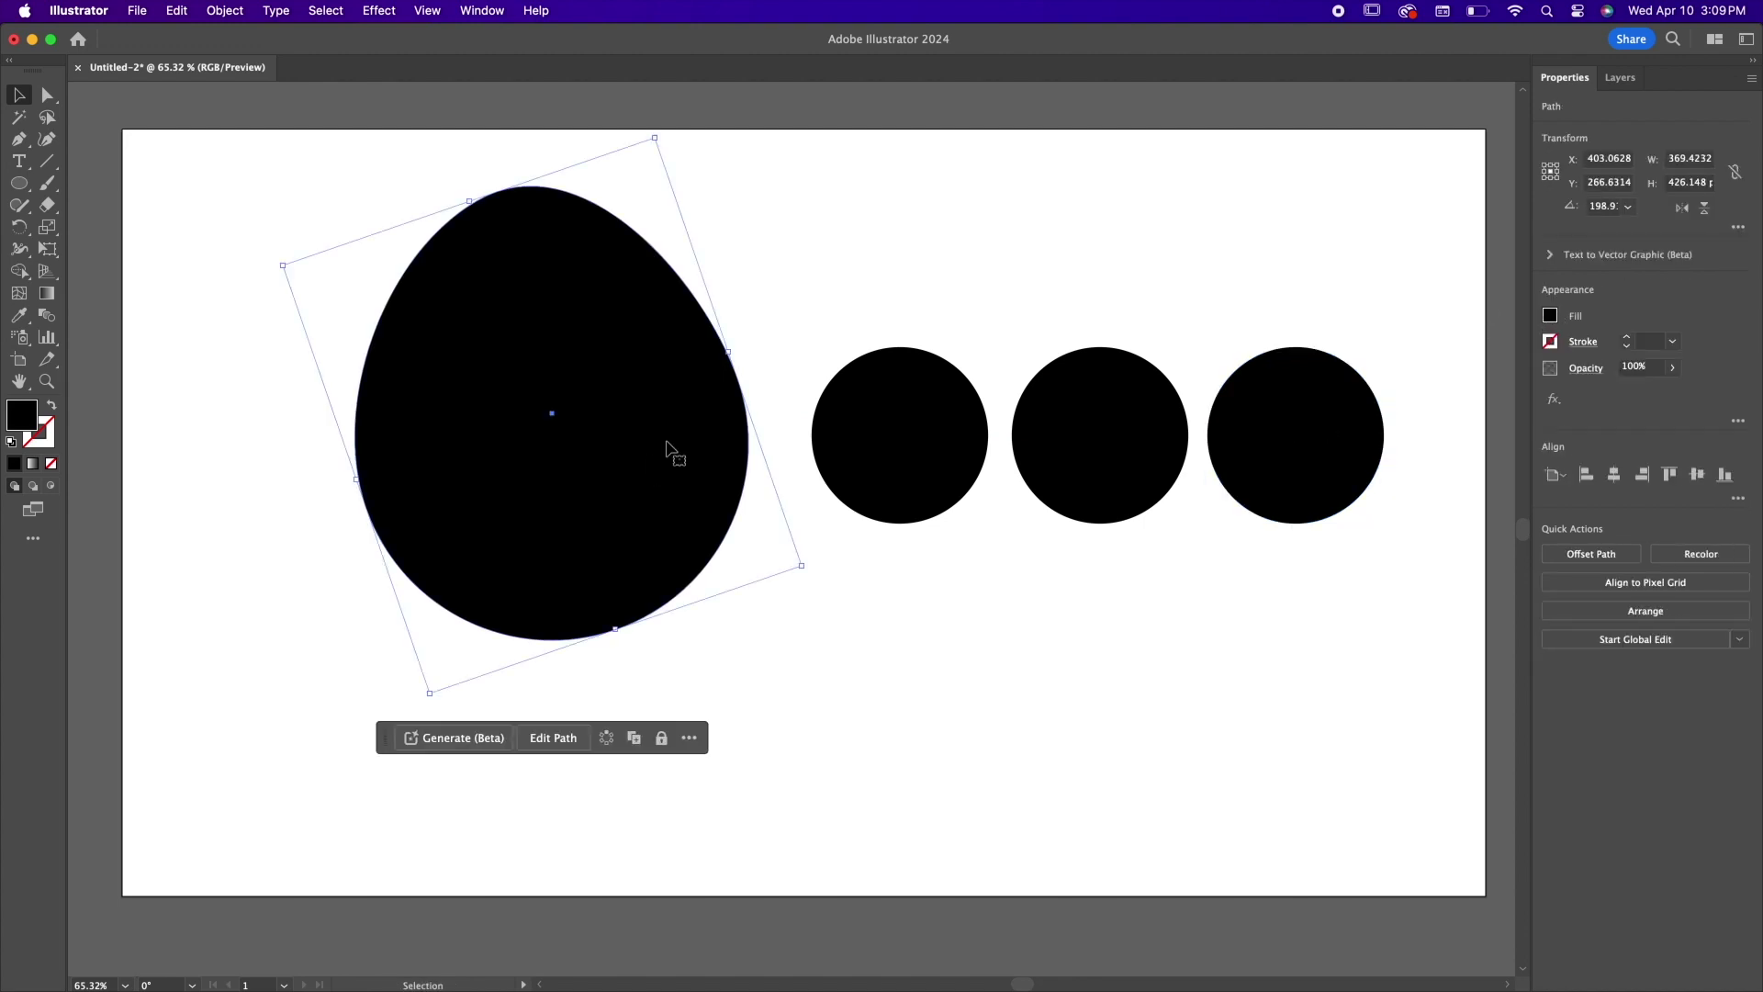
{"action": "key", "text": "Delete"}
{"action": "left_click", "coordinate": [894, 452]}
{"action": "left_click", "coordinate": [1239, 448], "text": "shift"}
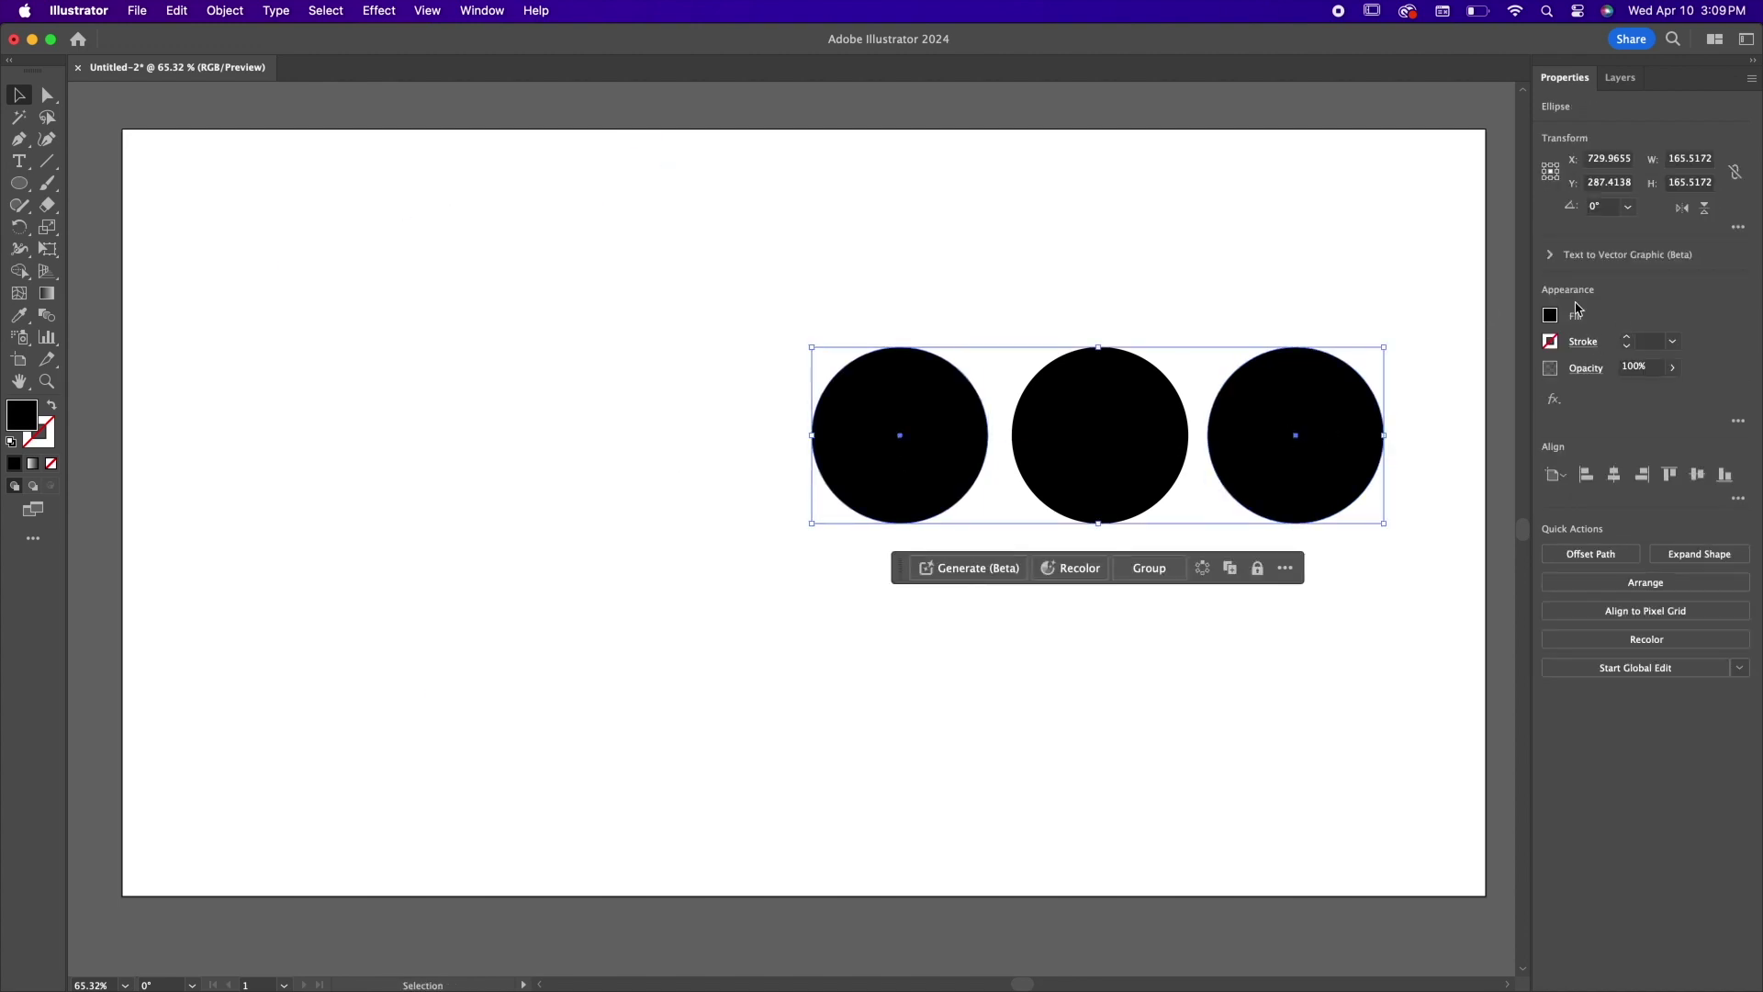
{"action": "left_click", "coordinate": [1550, 315]}
{"action": "left_click", "coordinate": [1482, 386]}
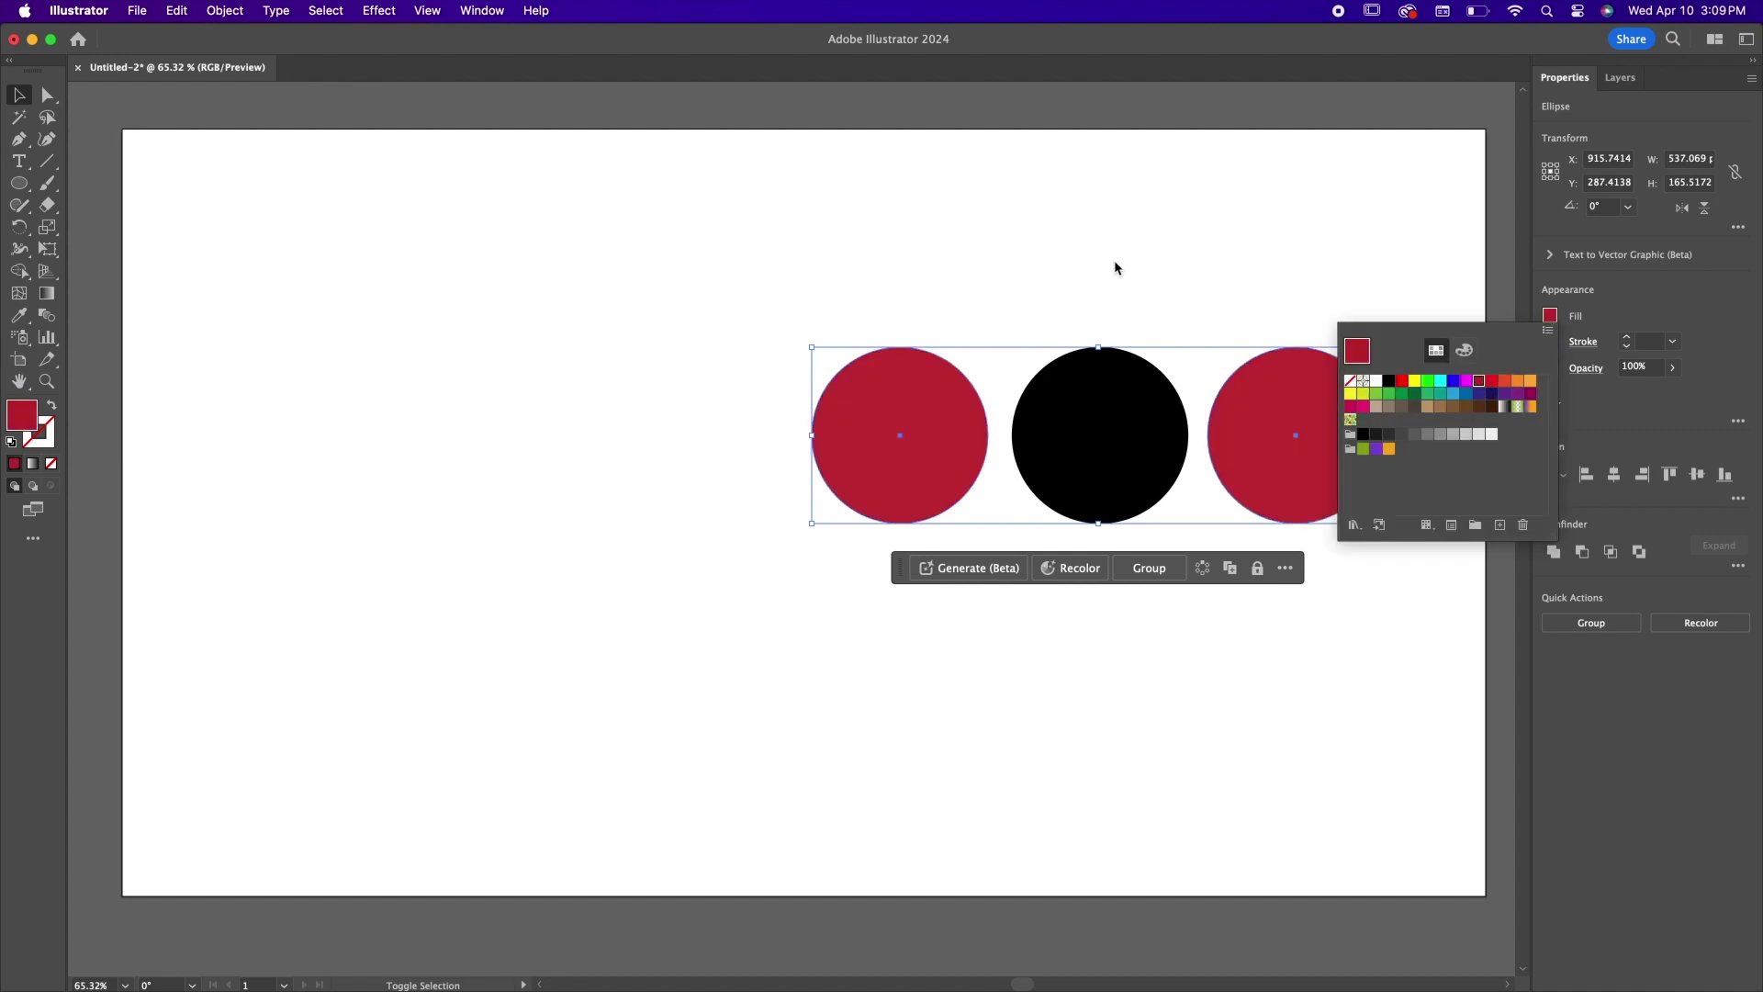
{"action": "left_click", "coordinate": [18, 119]}
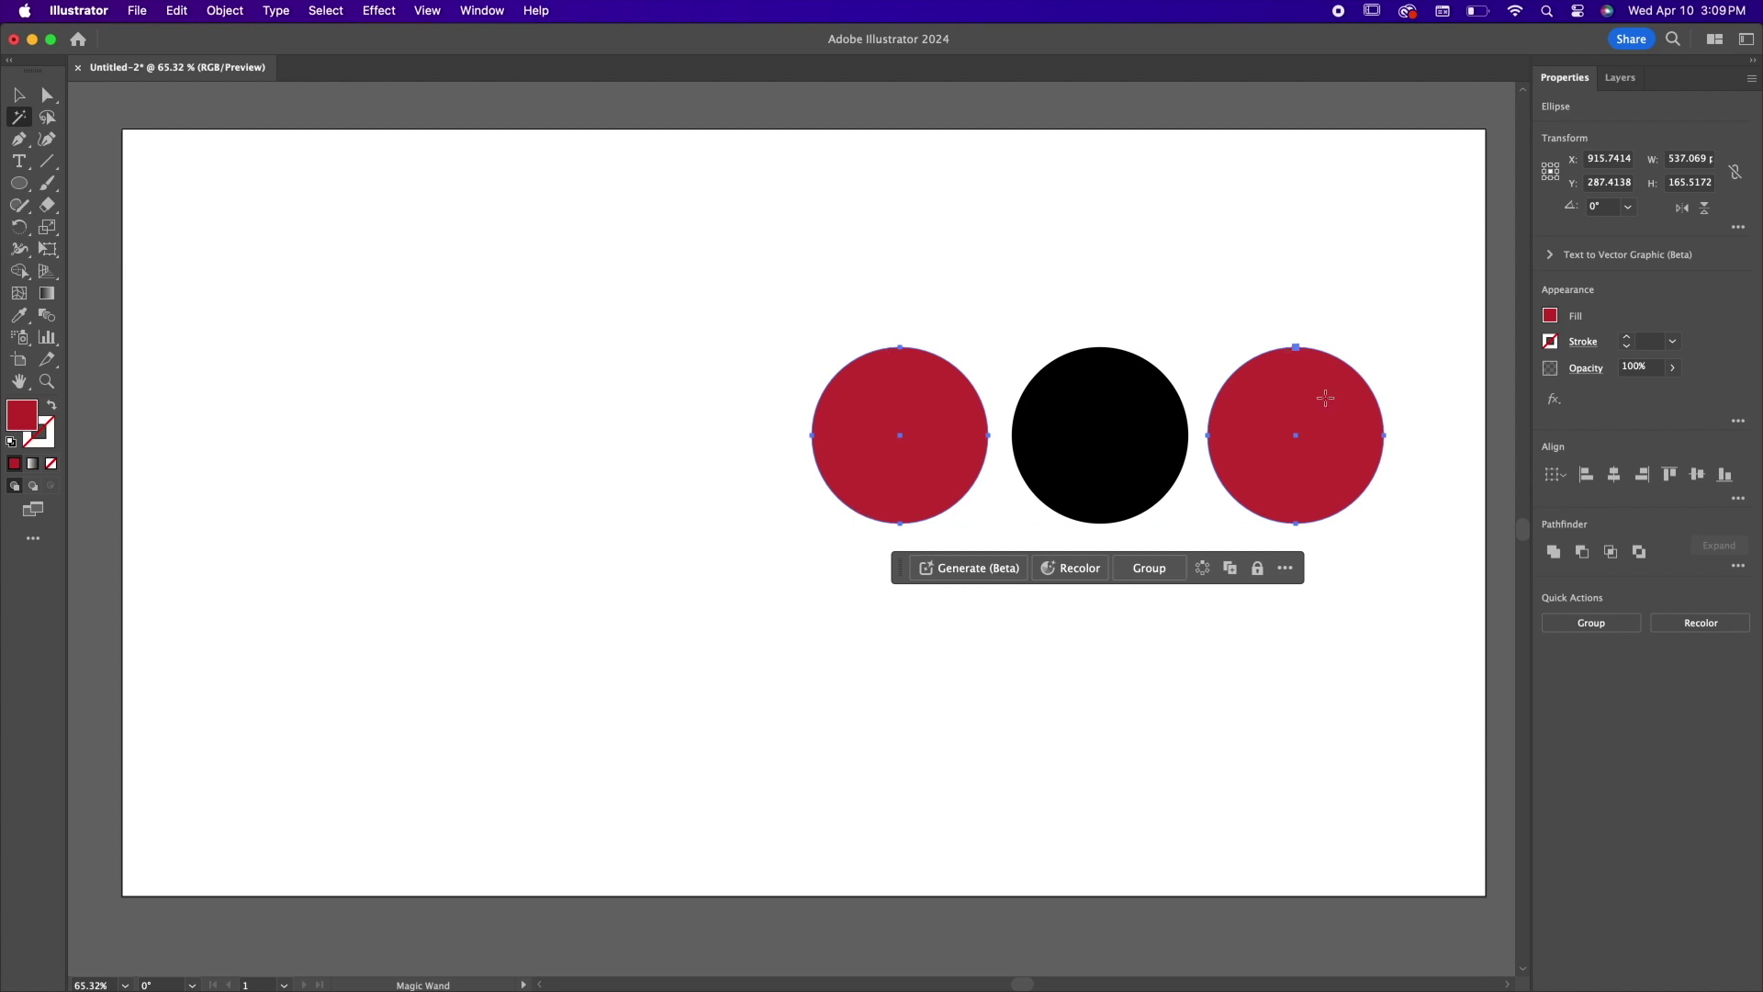
{"action": "left_click", "coordinate": [18, 95]}
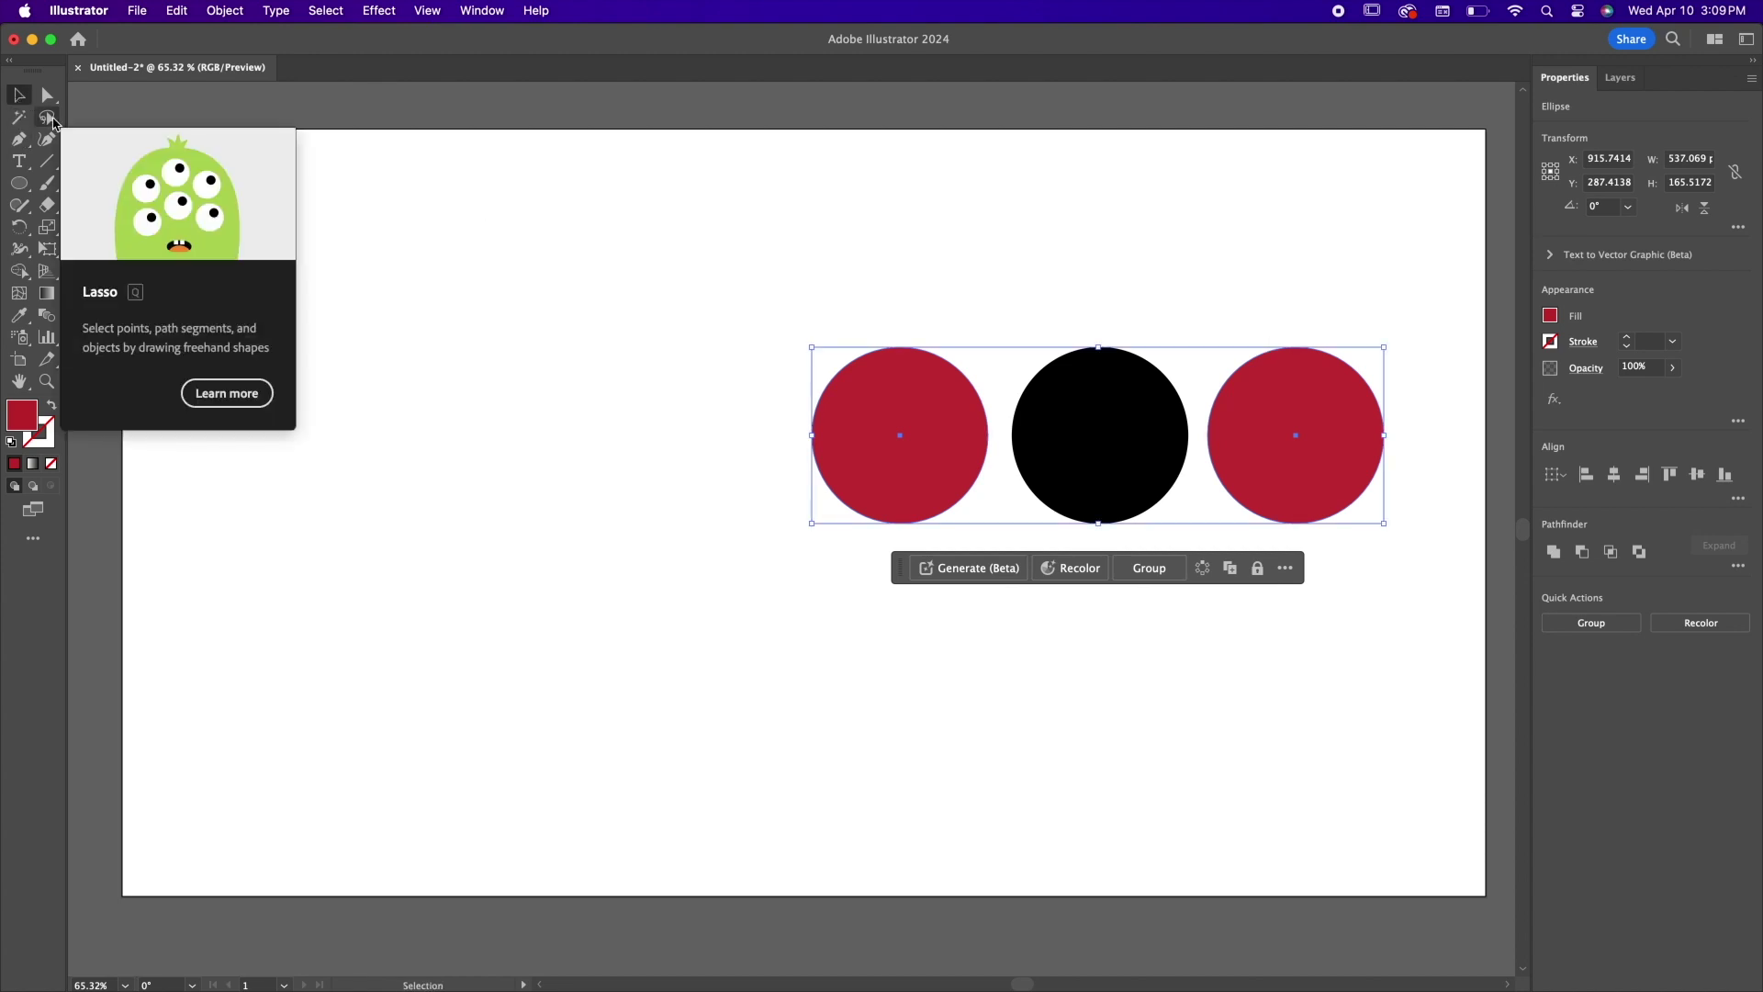
{"action": "left_click", "coordinate": [50, 165]}
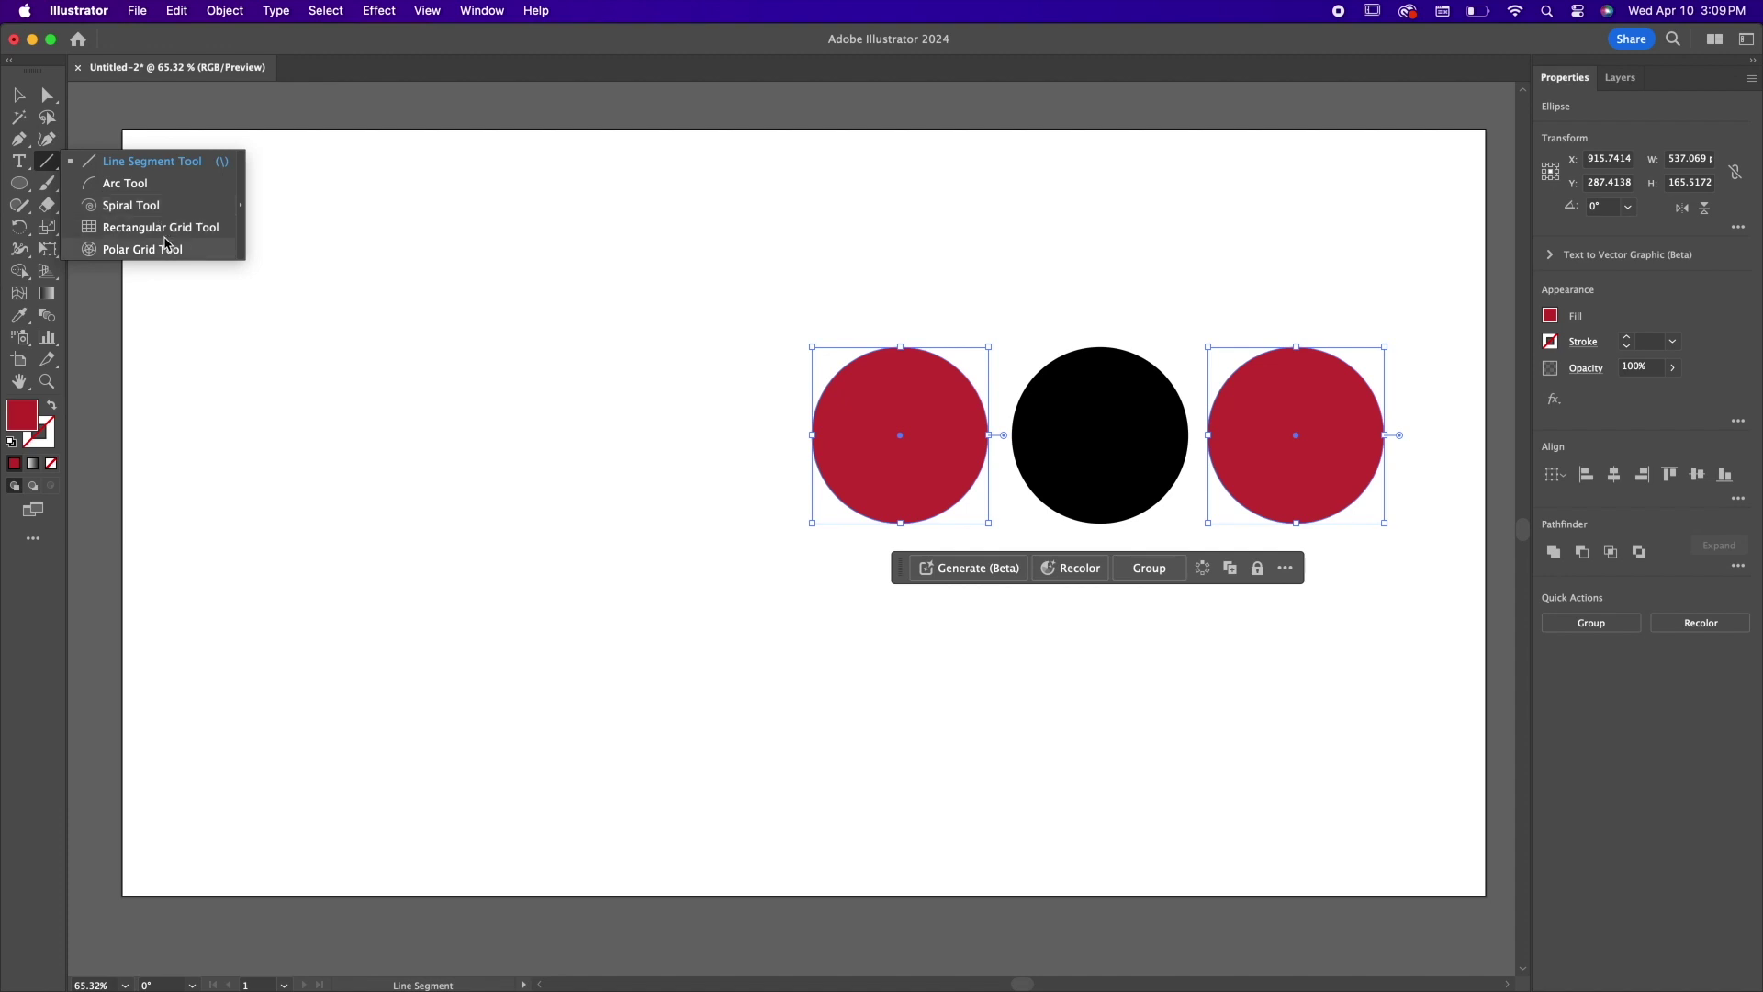
{"action": "left_click", "coordinate": [23, 190]}
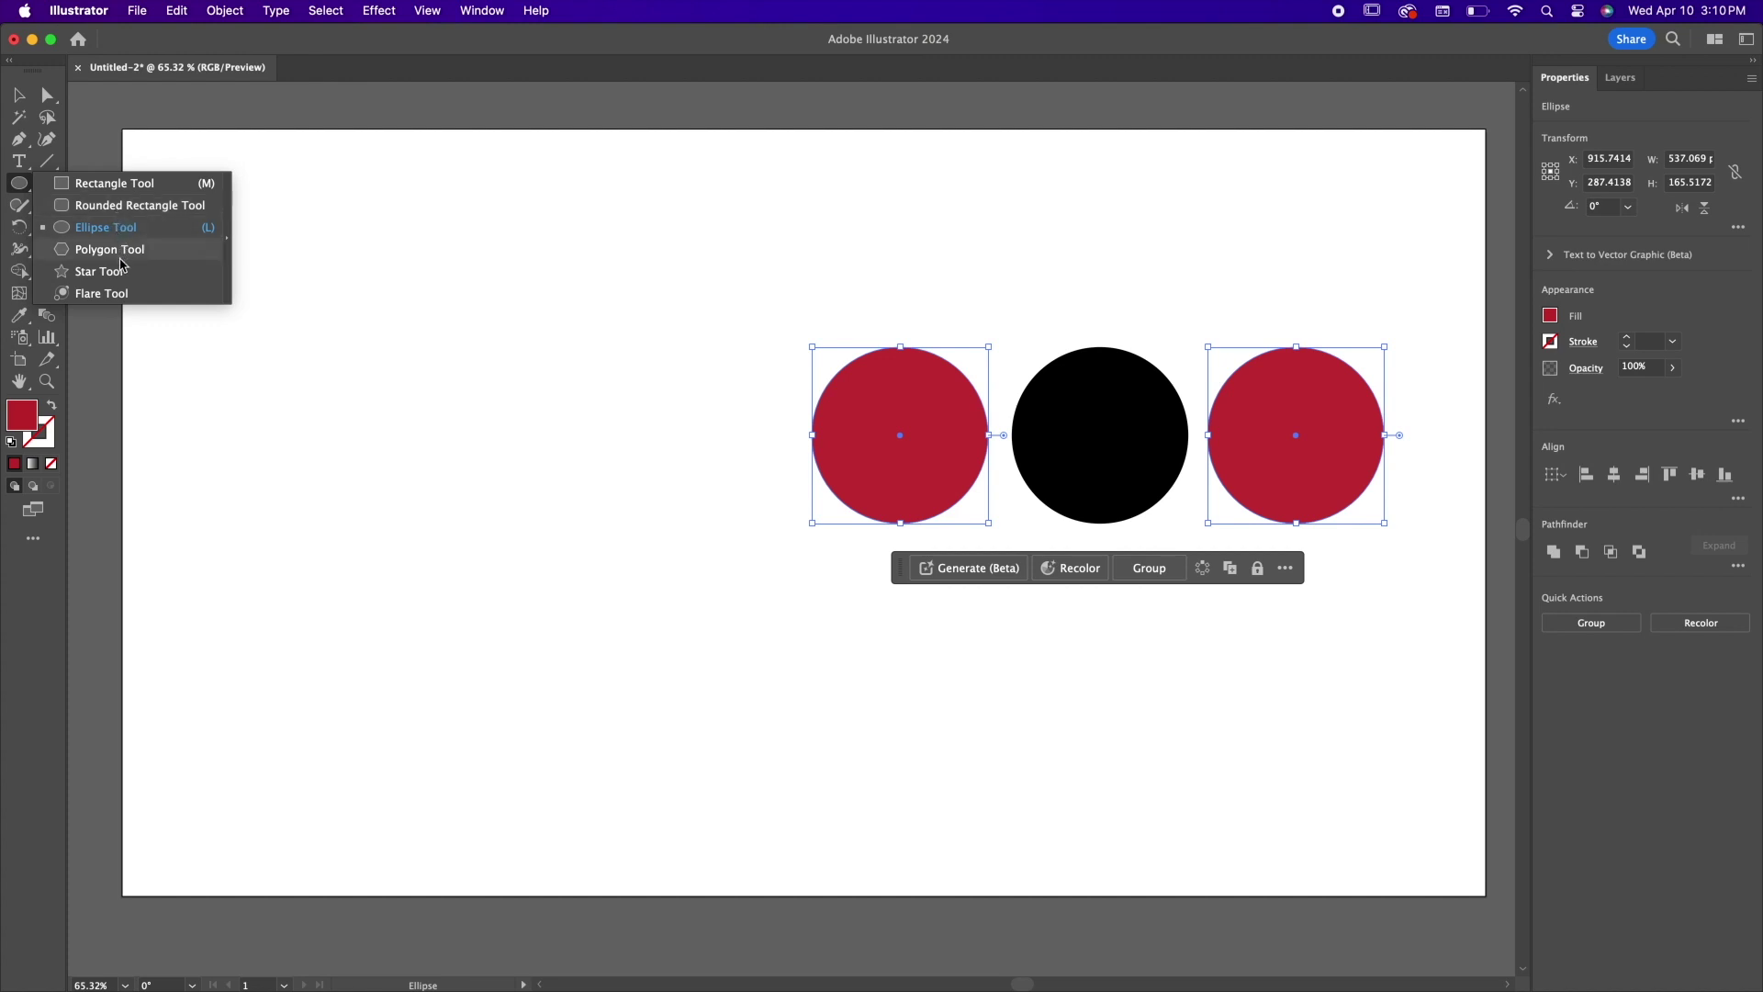
{"action": "left_click", "coordinate": [14, 184]}
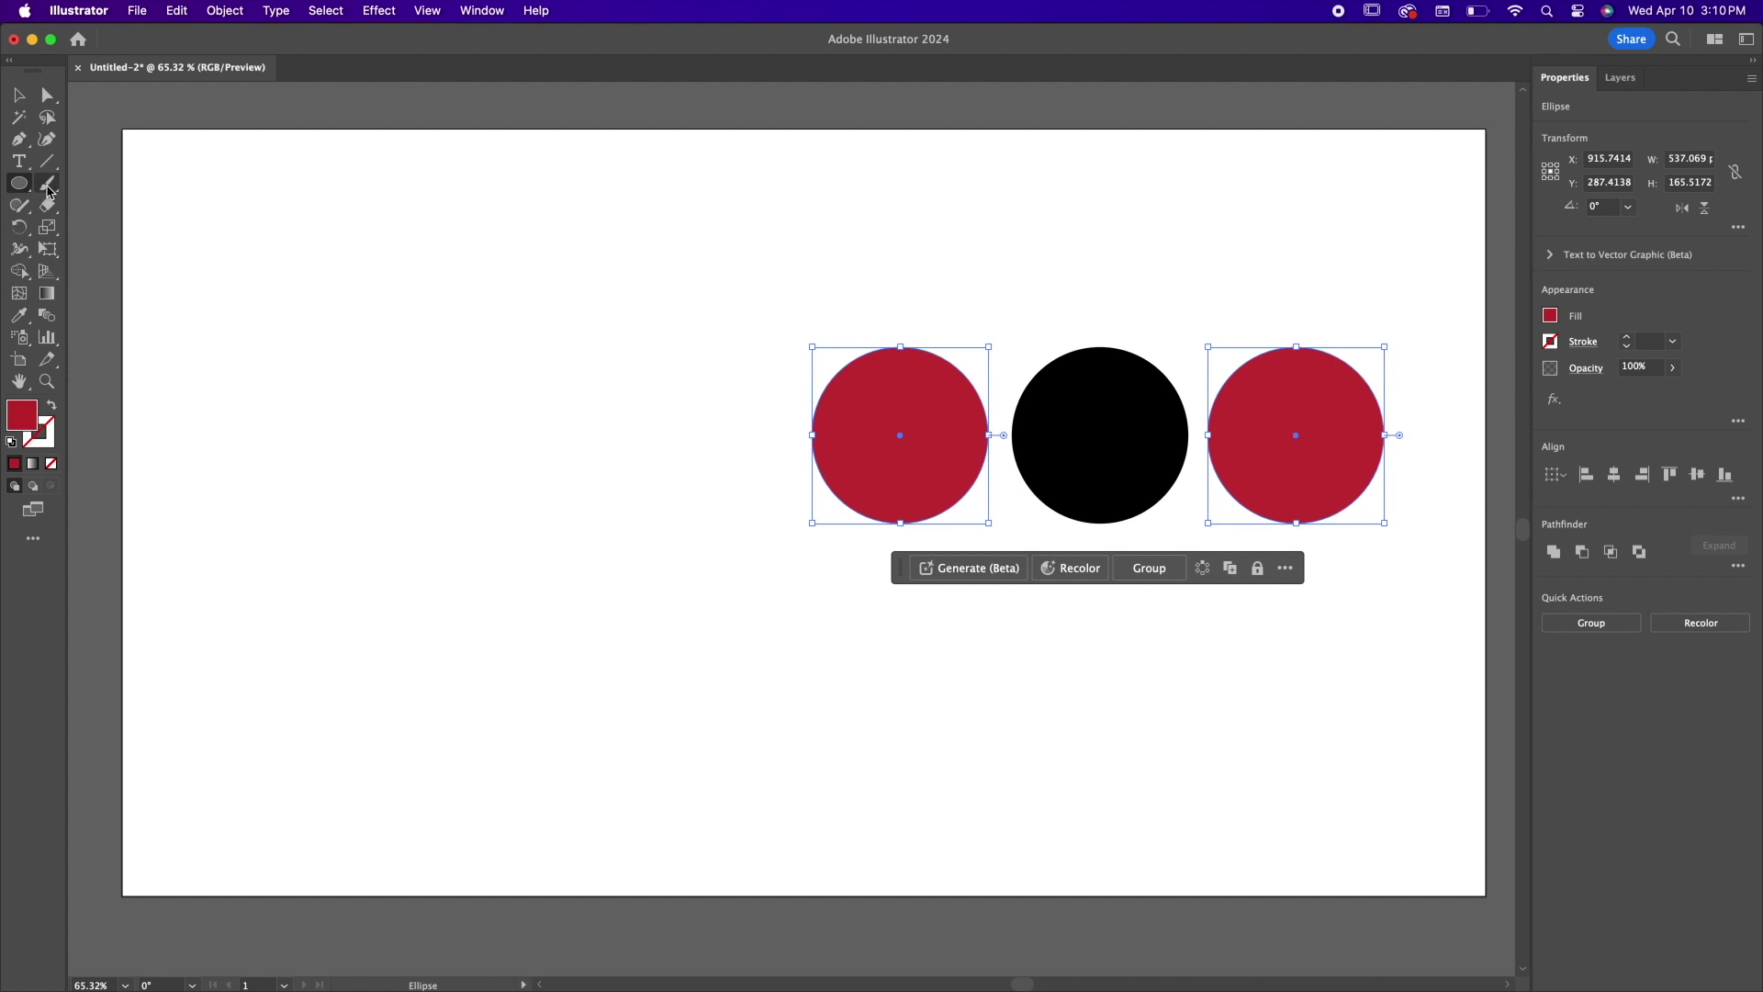
{"action": "left_click", "coordinate": [49, 190]}
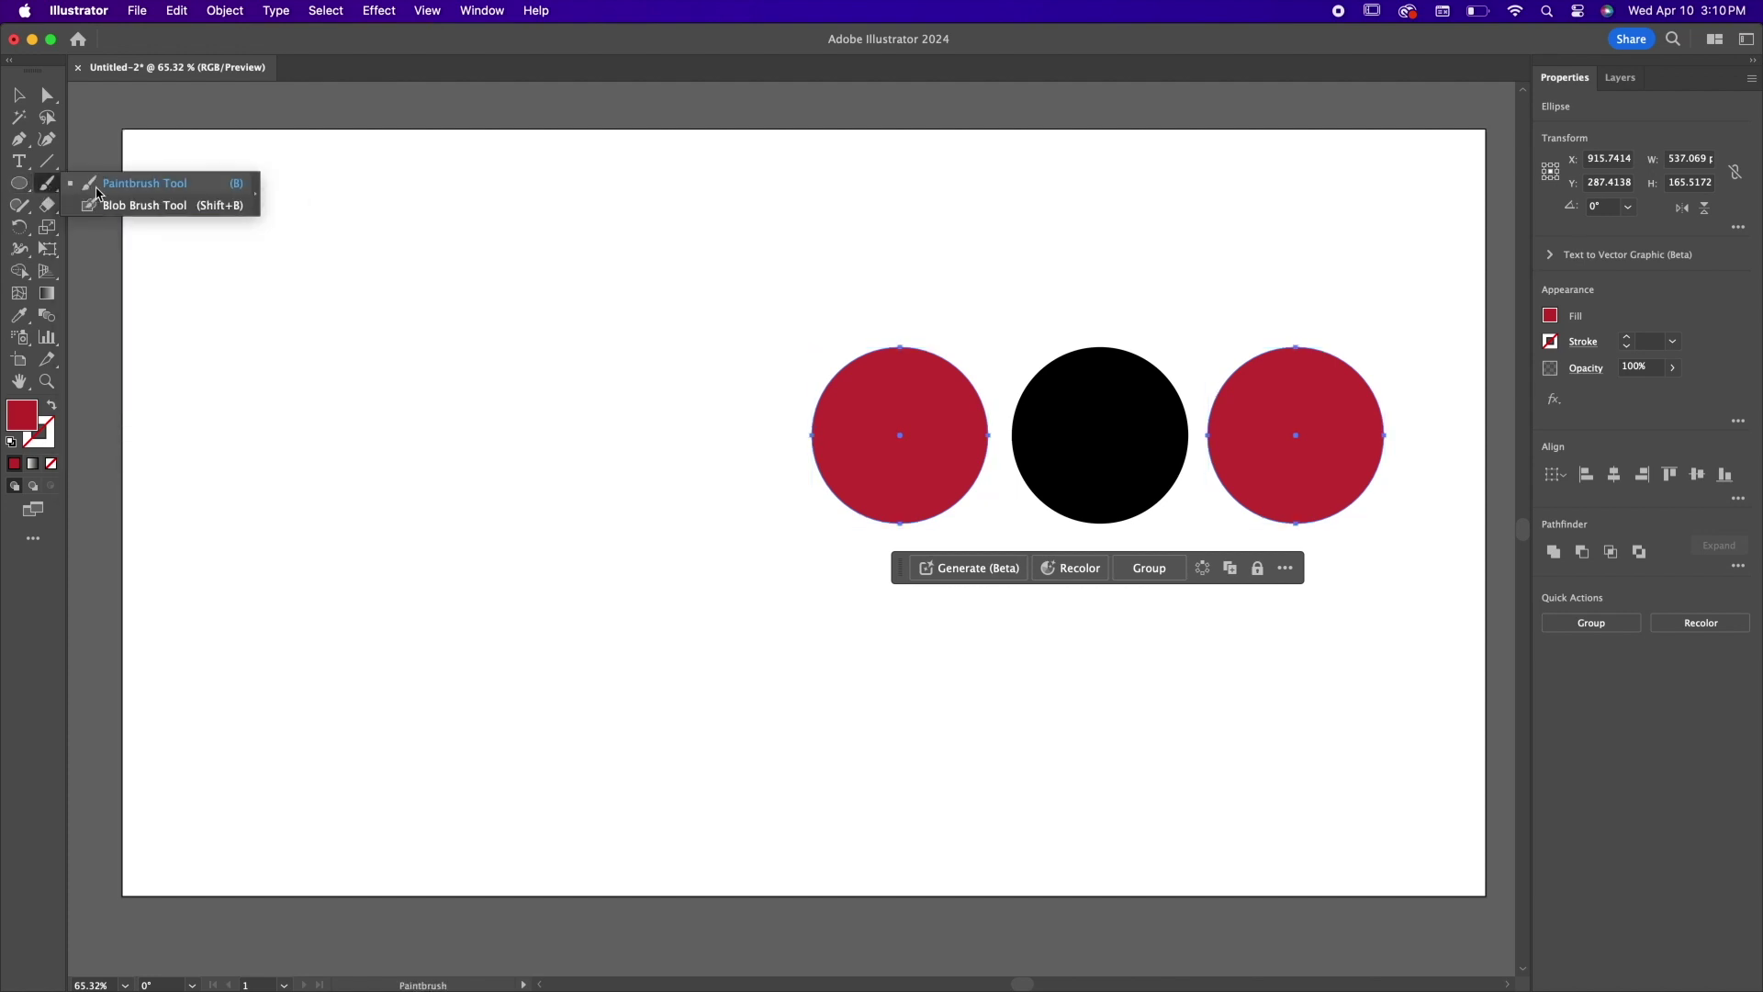
{"action": "left_click", "coordinate": [97, 186]}
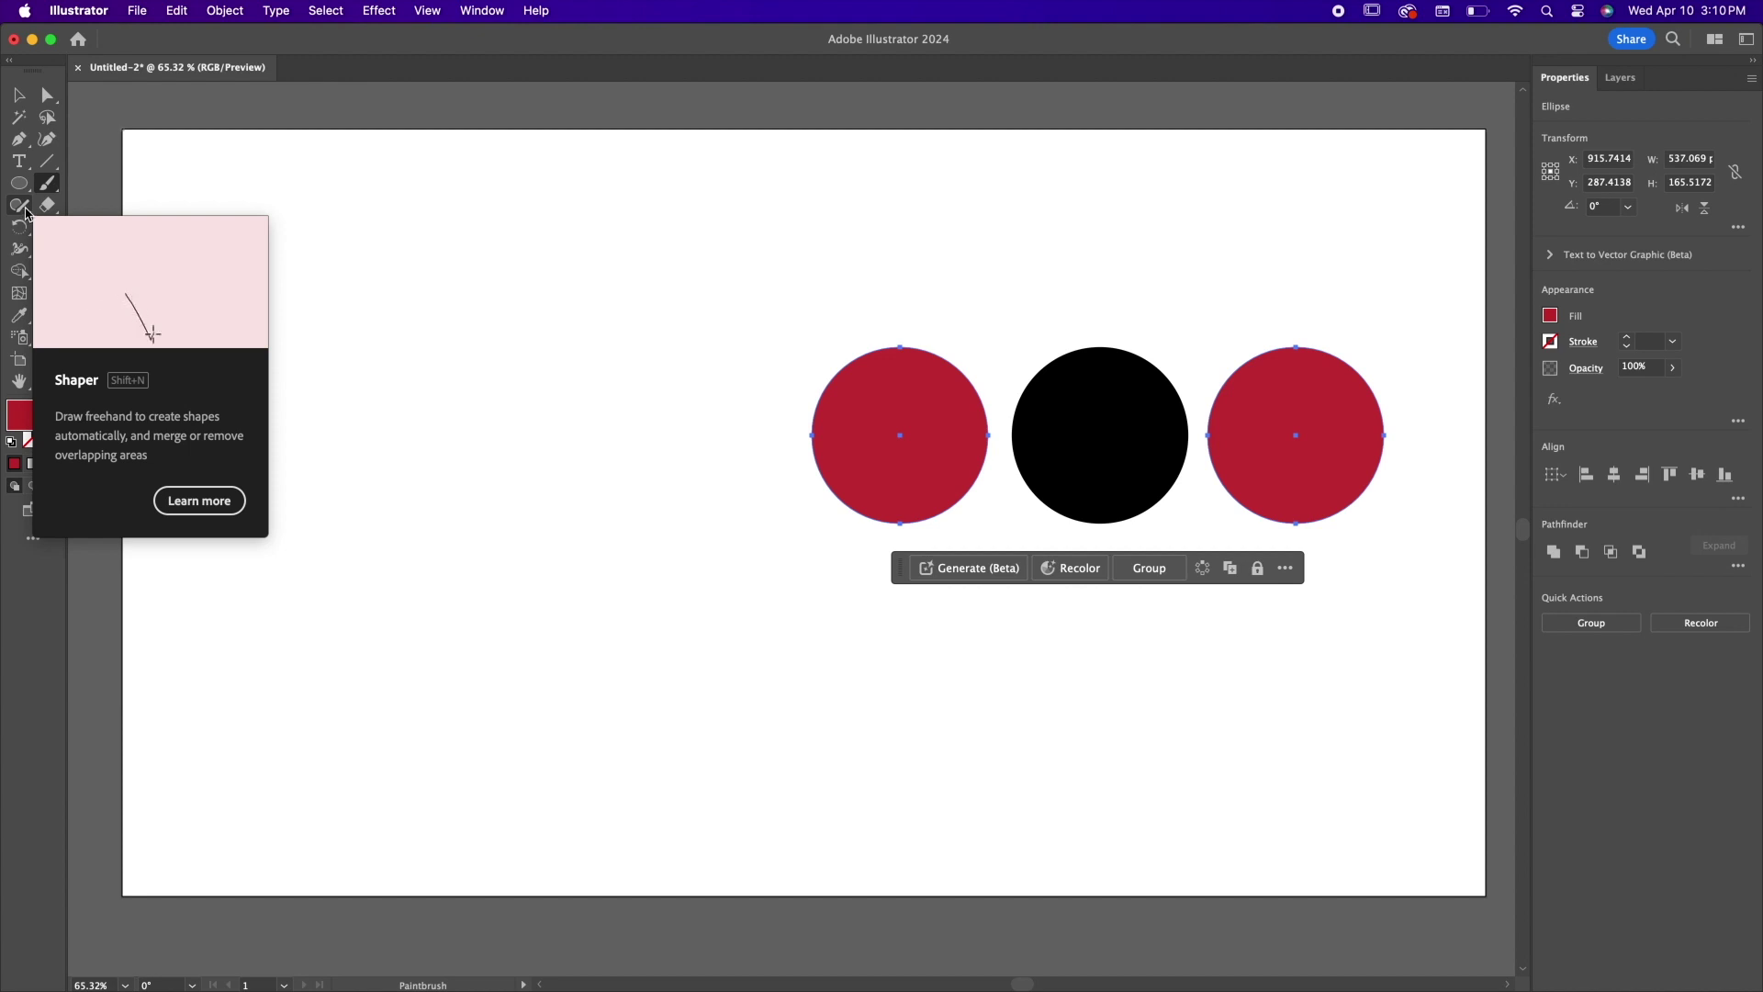
{"action": "left_click", "coordinate": [46, 210]}
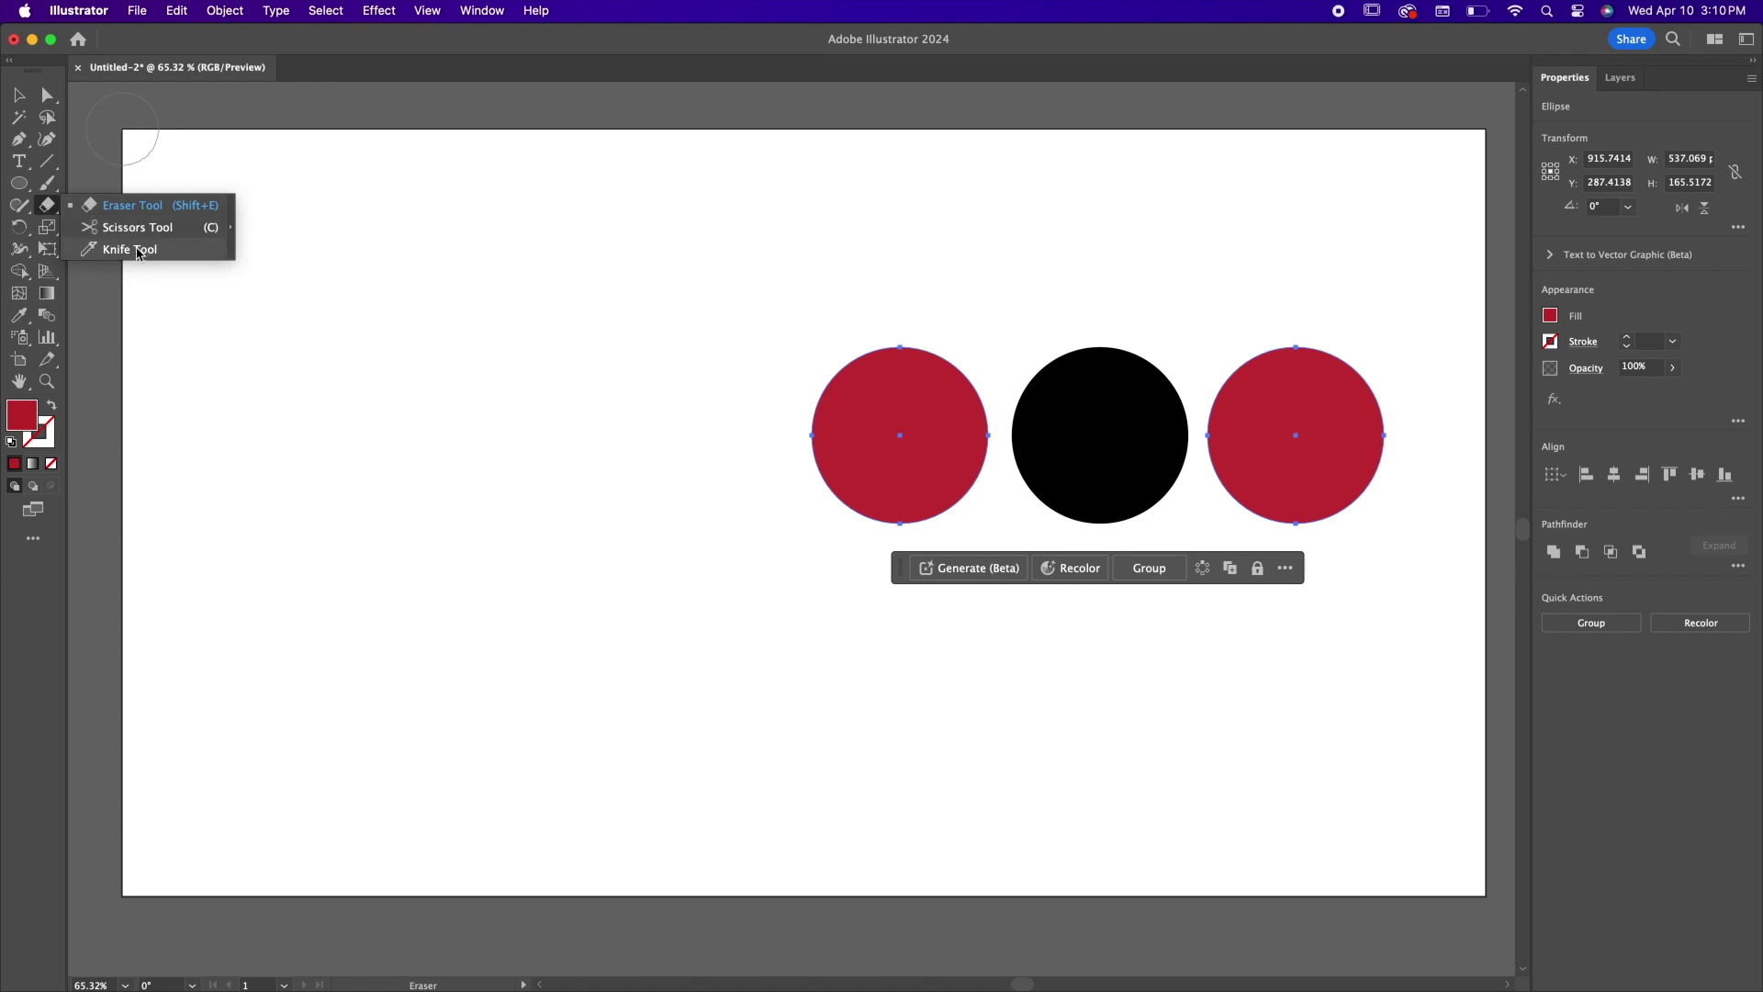
{"action": "left_click", "coordinate": [22, 228]}
{"action": "left_click", "coordinate": [22, 229]}
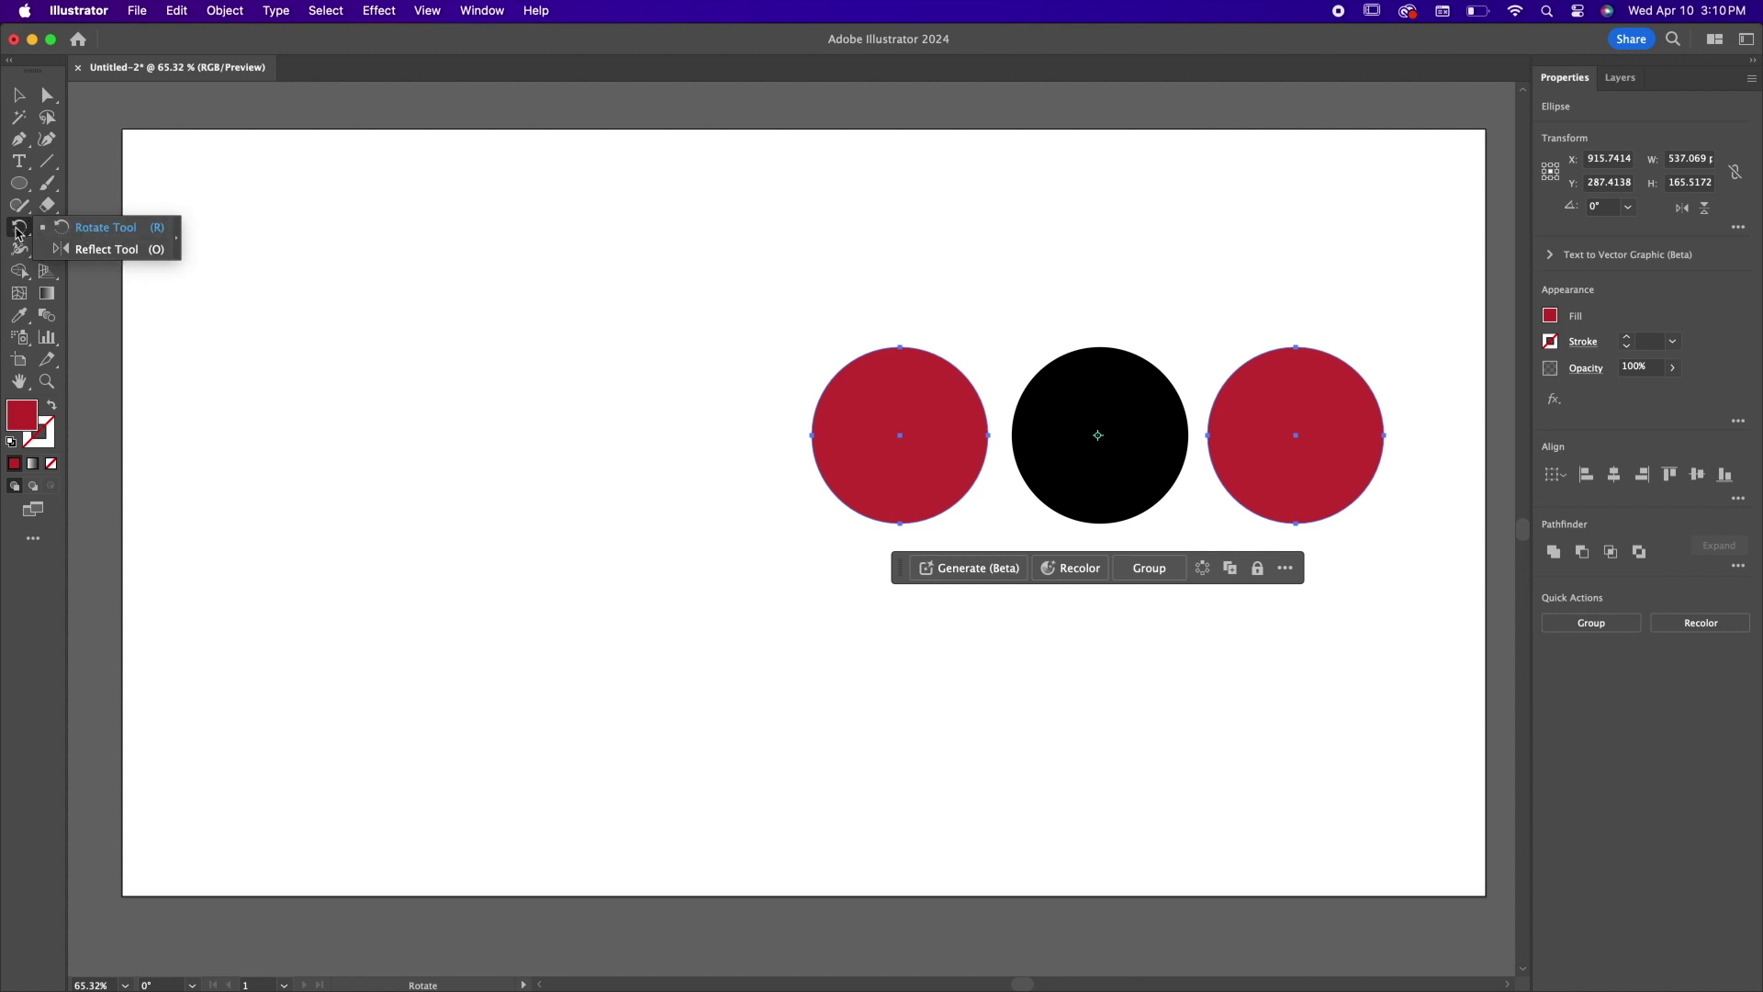
{"action": "left_click", "coordinate": [46, 229]}
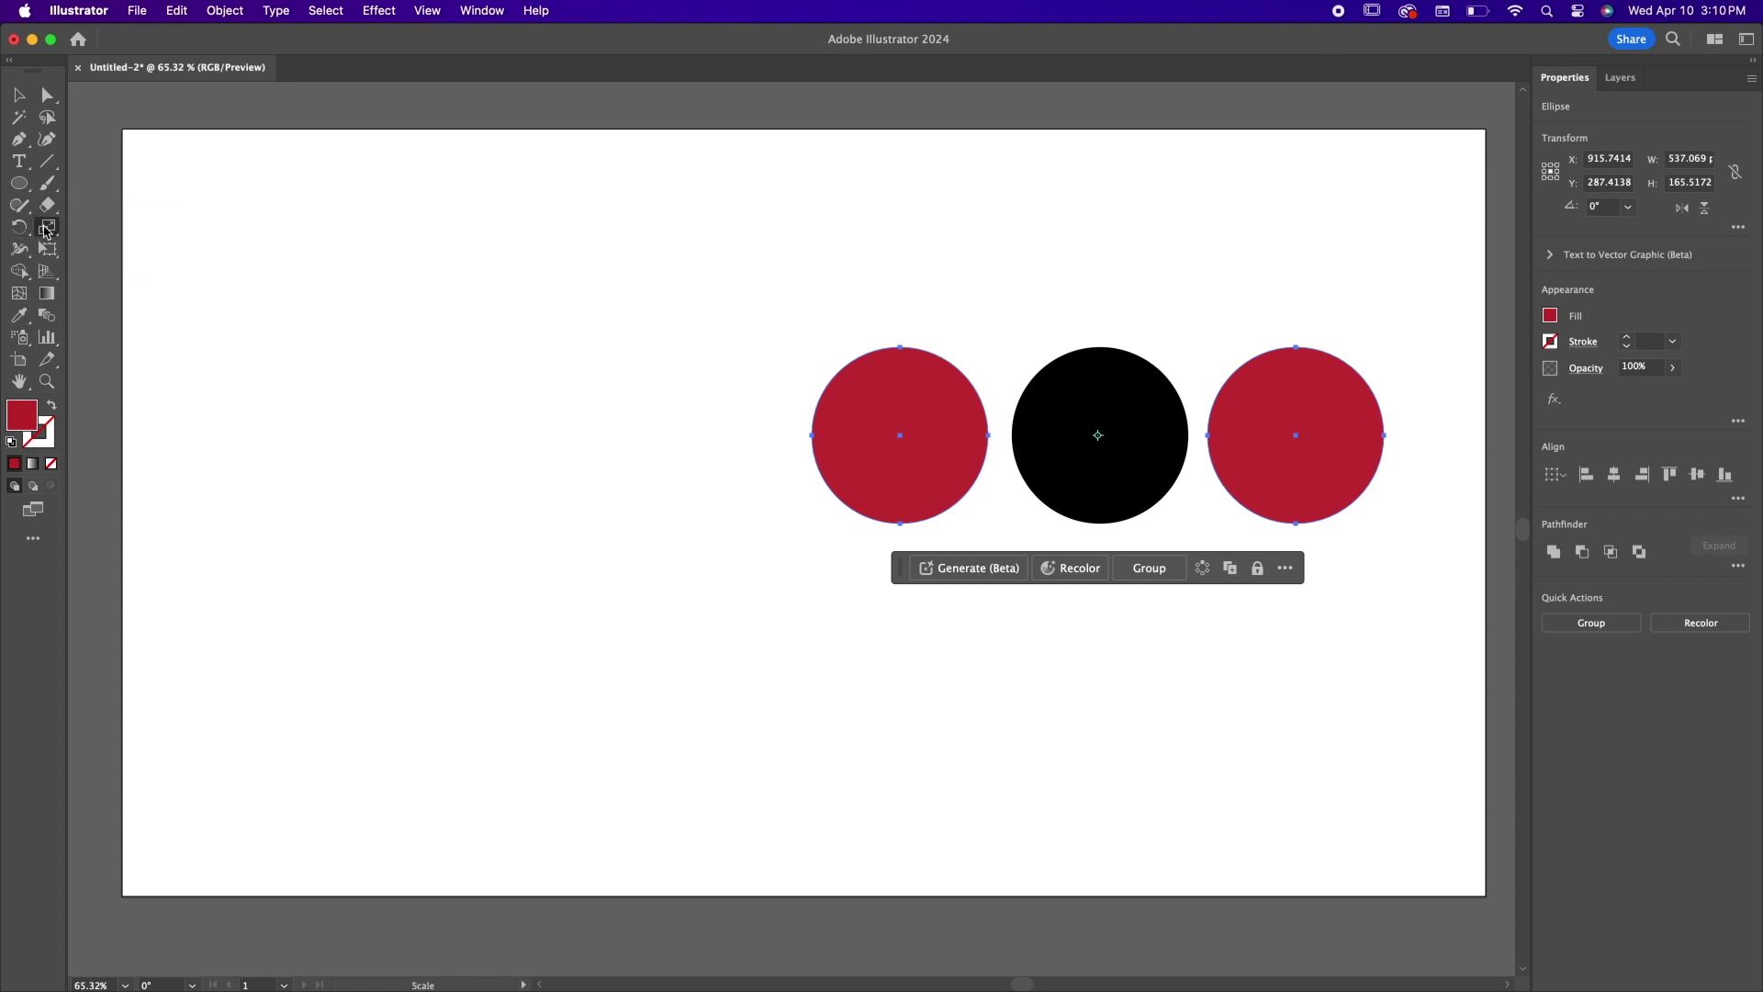
{"action": "left_click", "coordinate": [51, 228]}
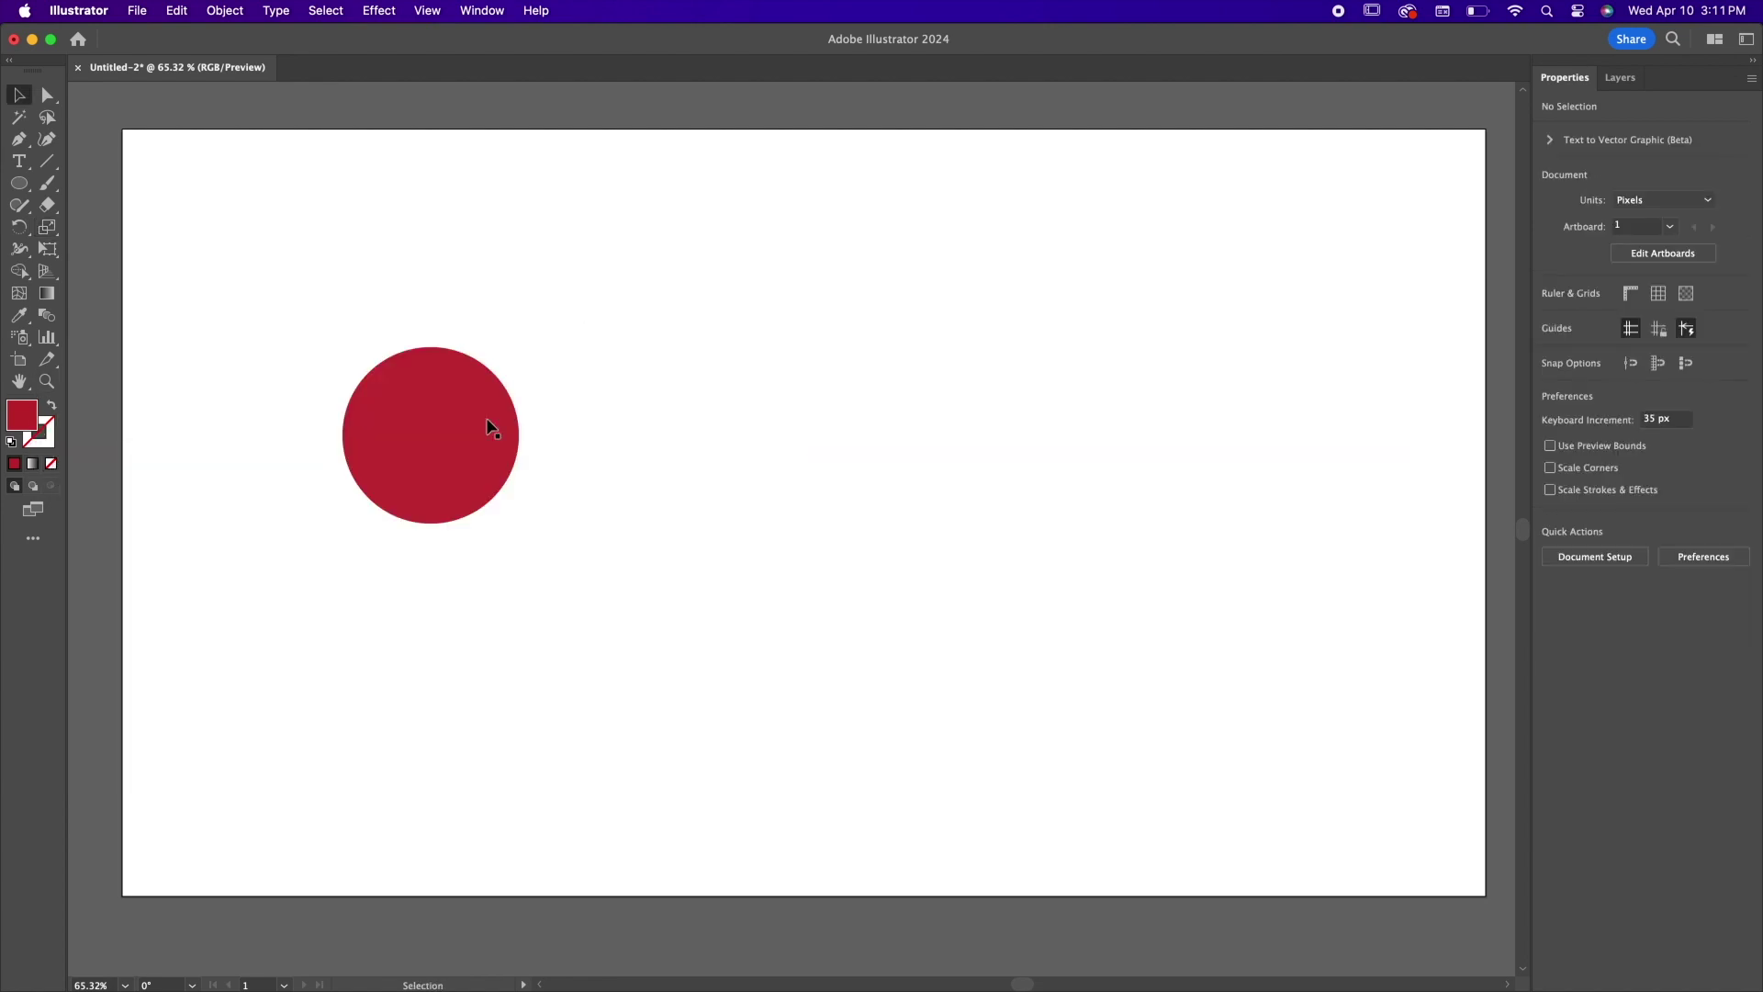
Scale the red circle up proportionally to about 337 px in diameter and shift it toward the artboard's left edge.
{"action": "left_click", "coordinate": [500, 428]}
{"action": "left_click_drag", "start_coordinate": [520, 433], "coordinate": [631, 433]}
{"action": "left_click_drag", "start_coordinate": [382, 408], "coordinate": [363, 458]}
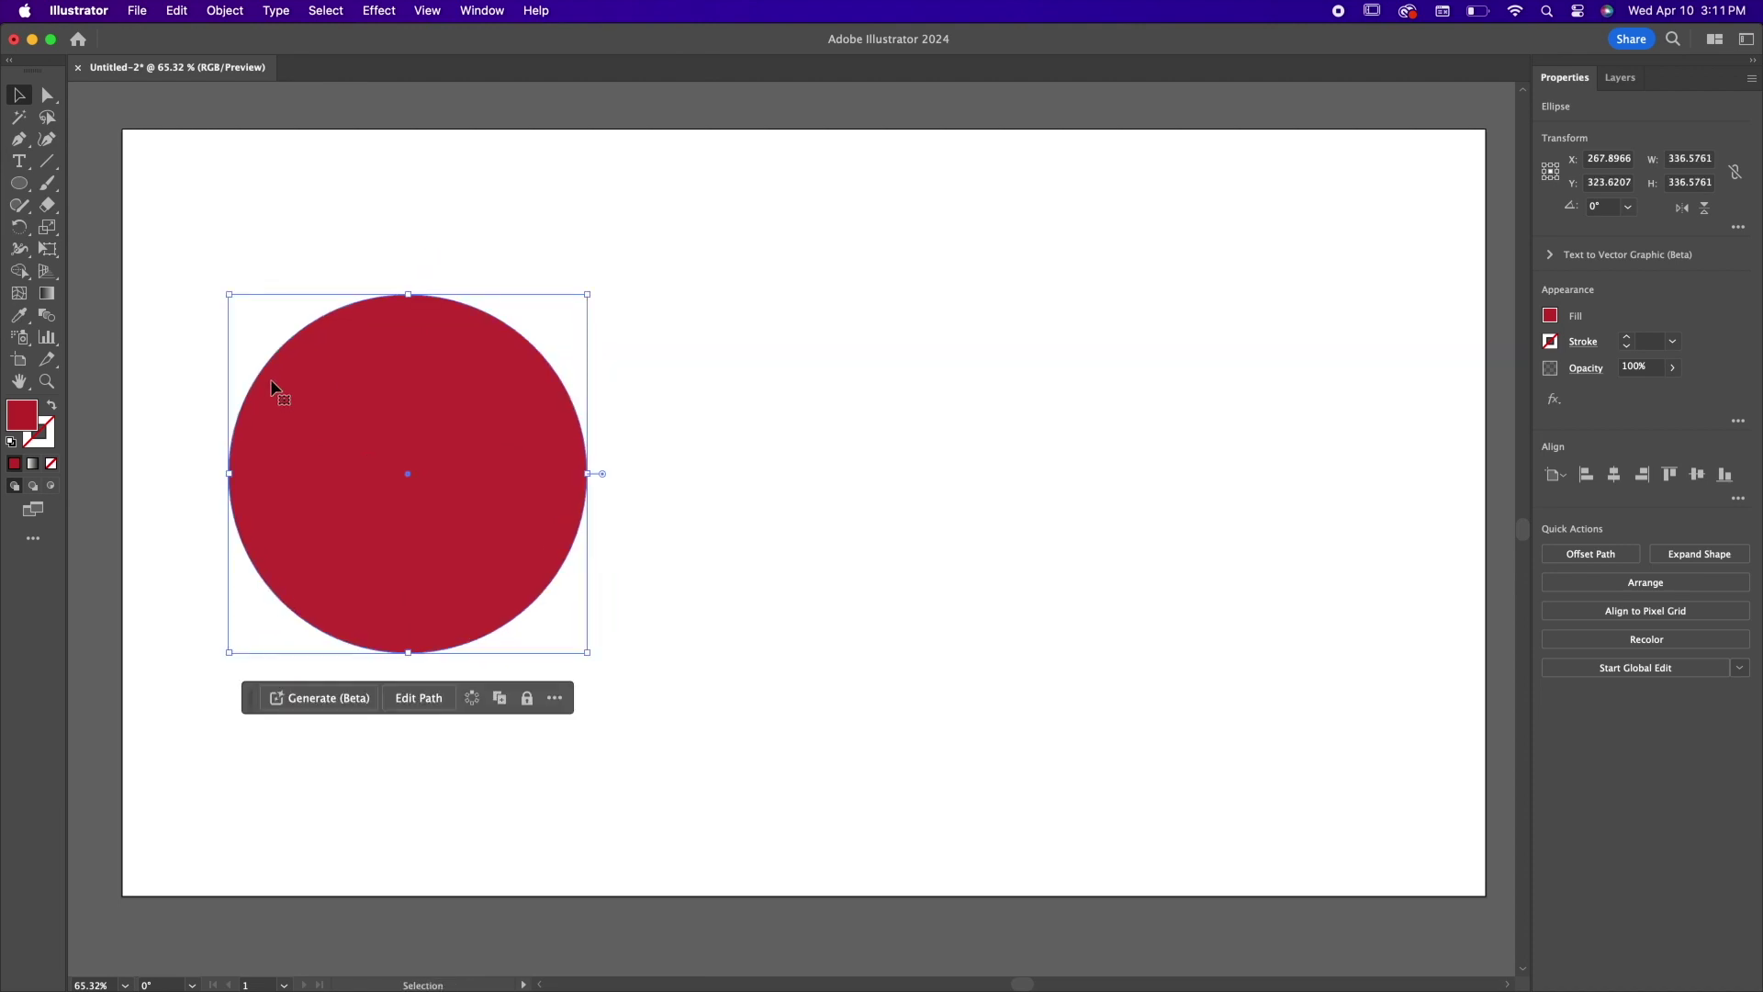
Add a solid 1 pt stroke to the red circle and raise the stroke color's cyan value to 100%.
{"action": "left_click", "coordinate": [53, 438]}
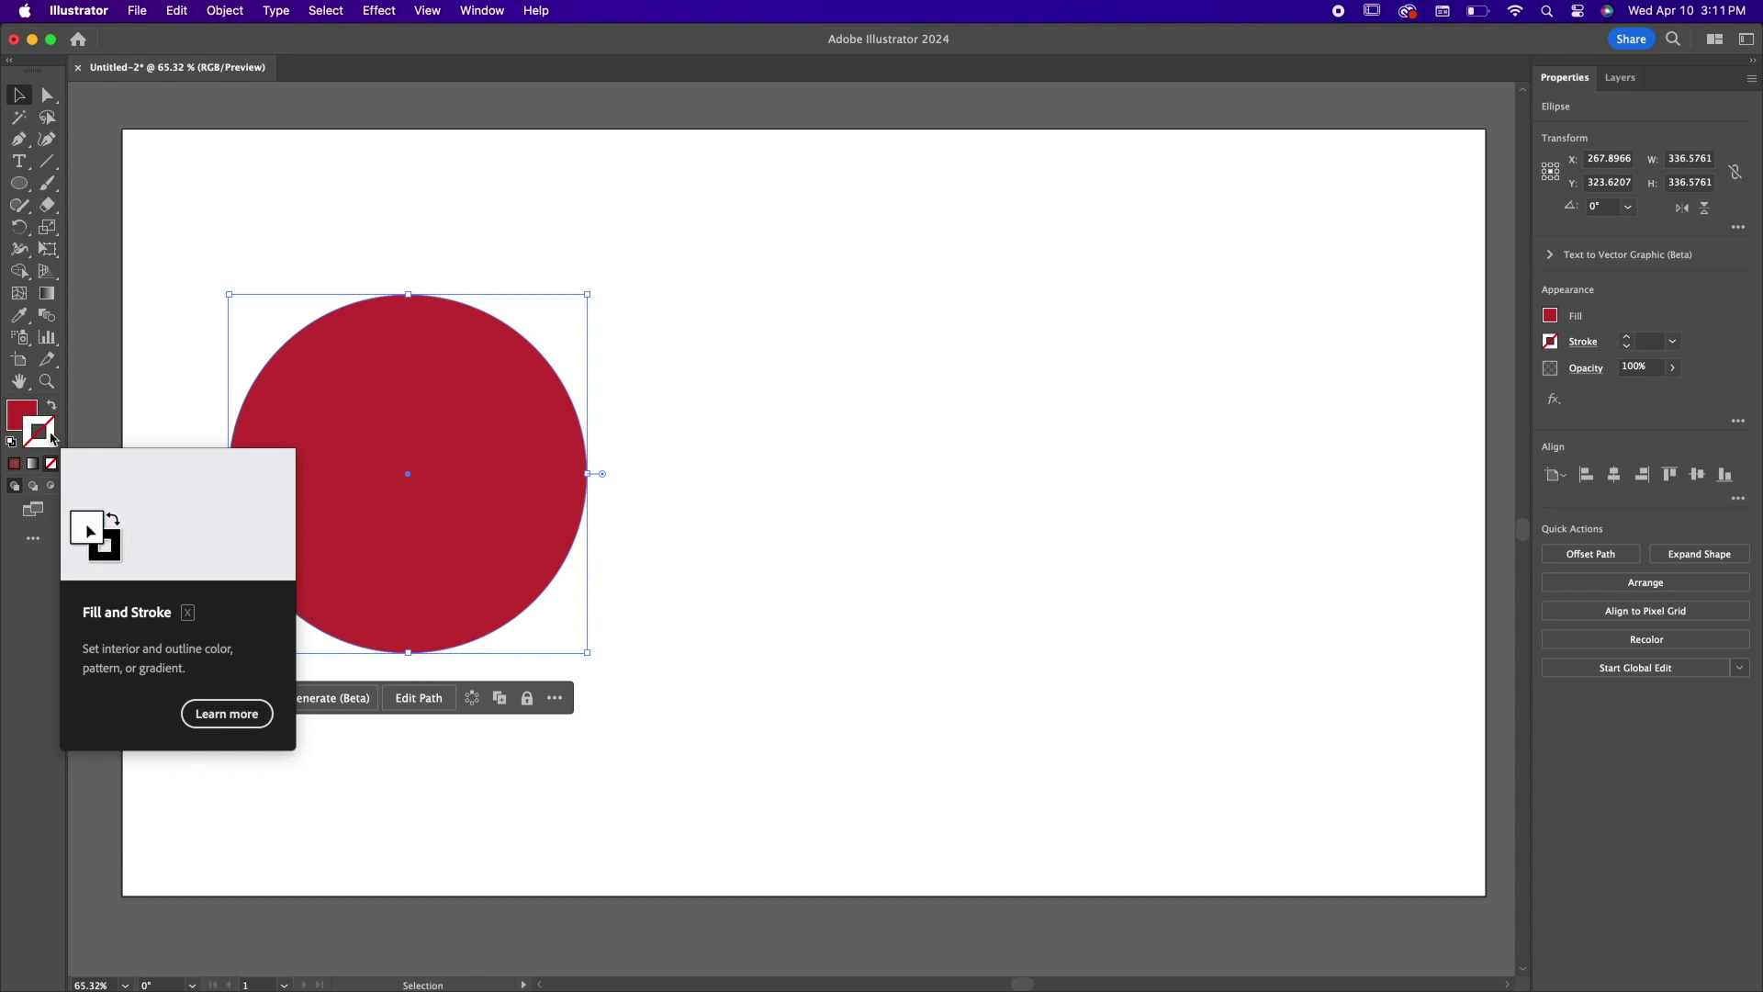
{"action": "left_click", "coordinate": [16, 472]}
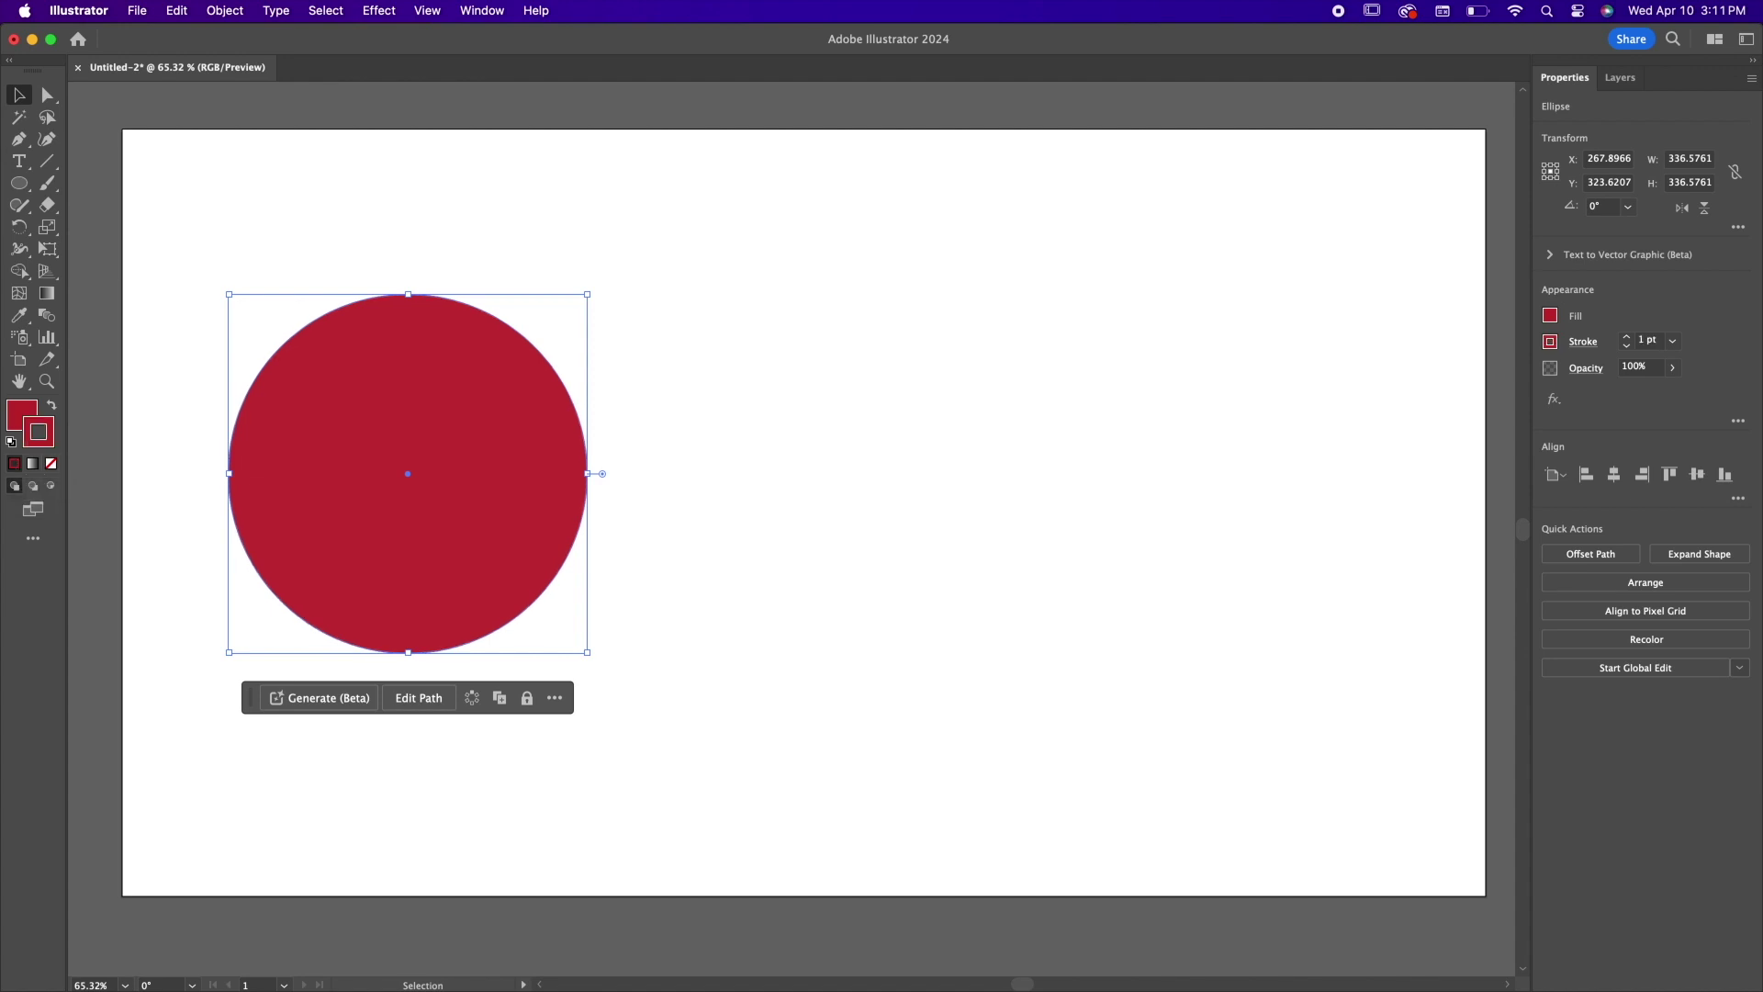
{"action": "left_click_drag", "start_coordinate": [702, 138], "coordinate": [330, 113]}
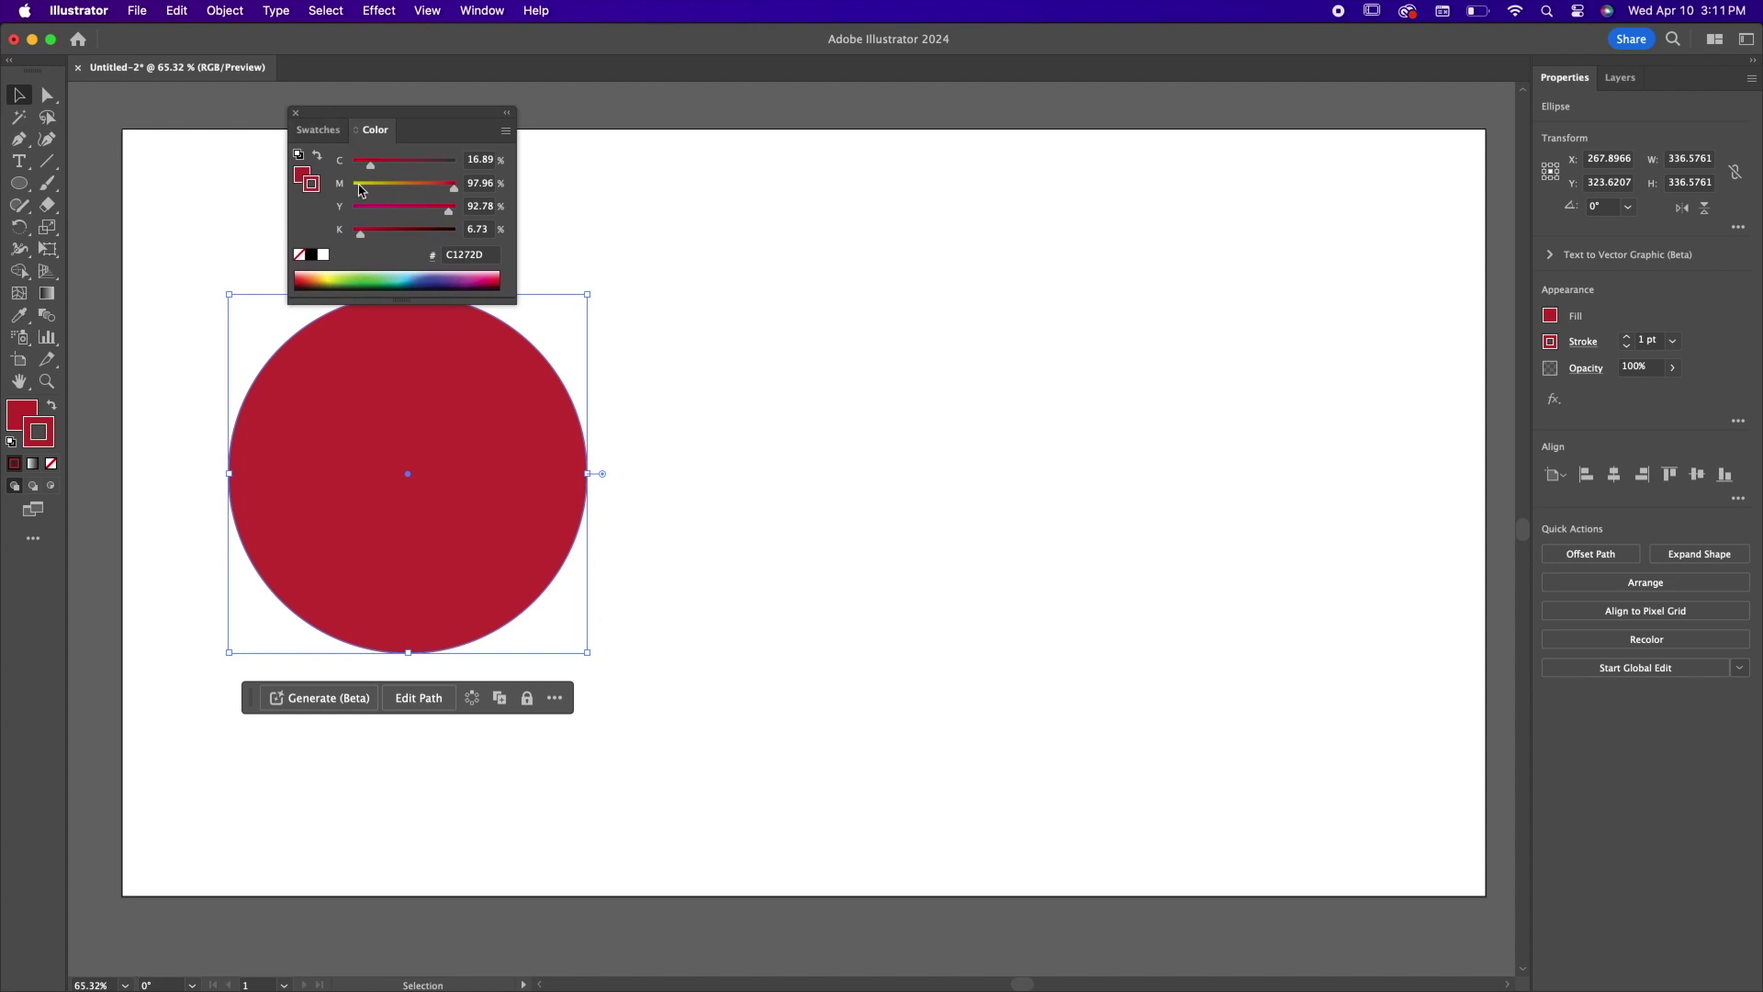
{"action": "left_click", "coordinate": [319, 131]}
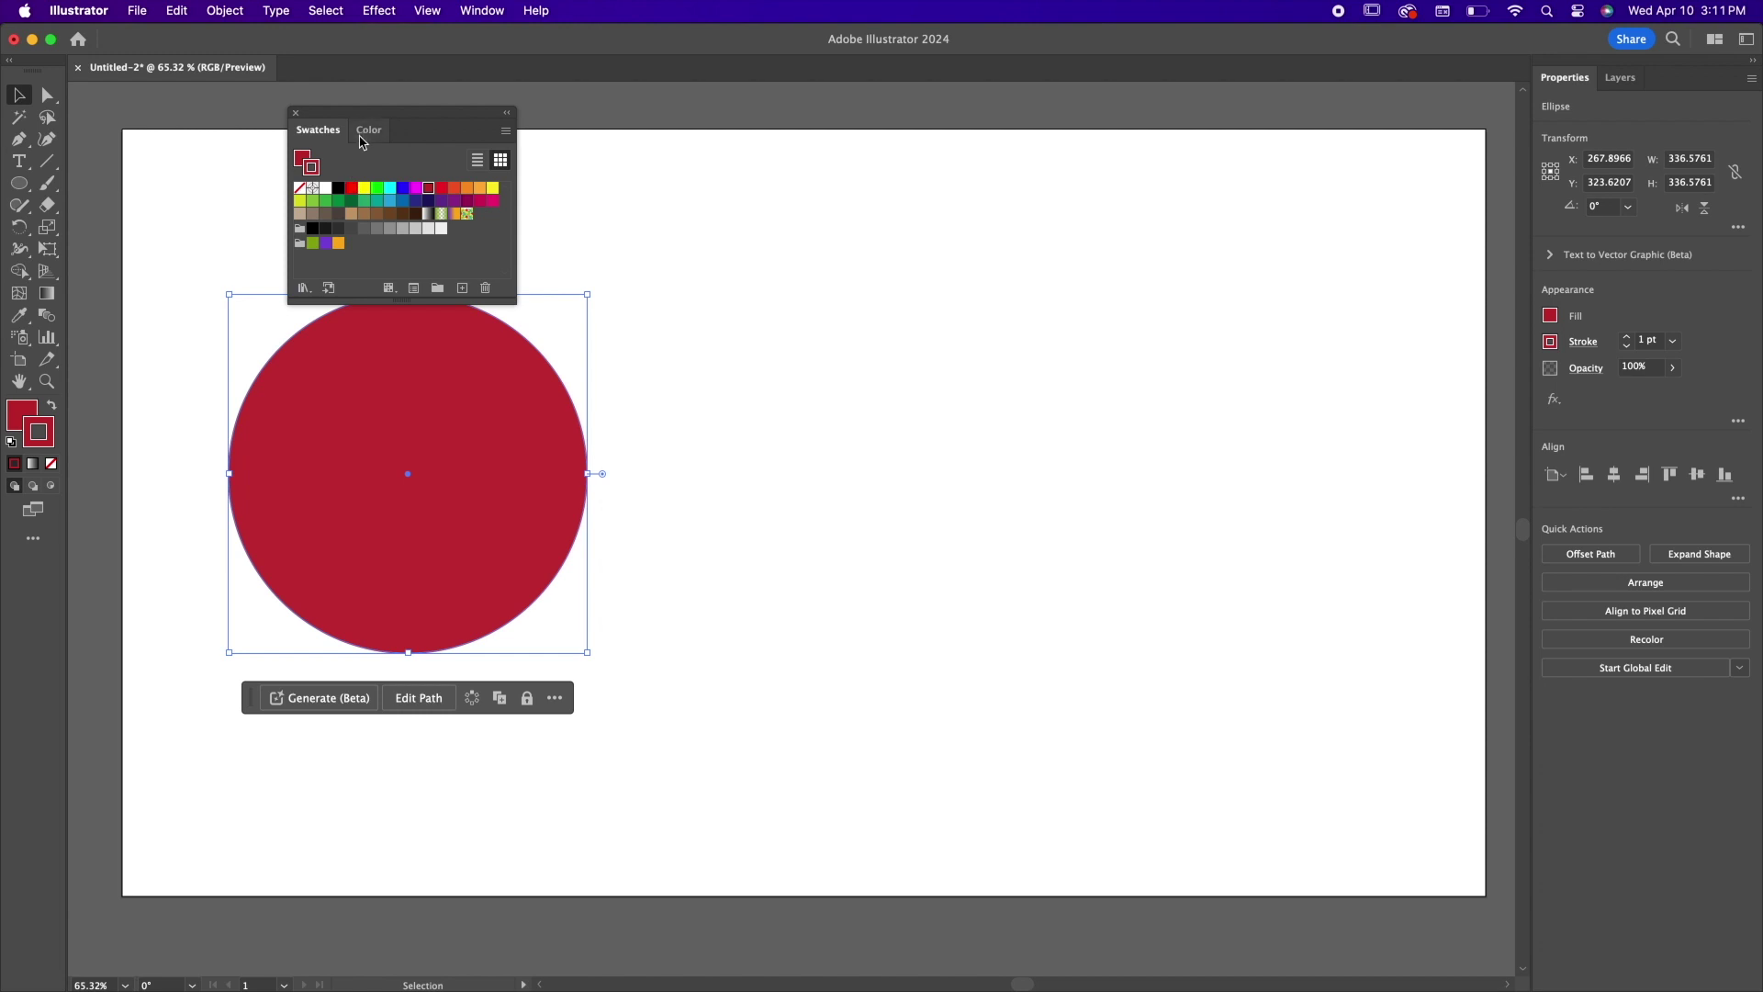
{"action": "left_click", "coordinate": [368, 129]}
{"action": "left_click_drag", "start_coordinate": [423, 166], "coordinate": [467, 165]}
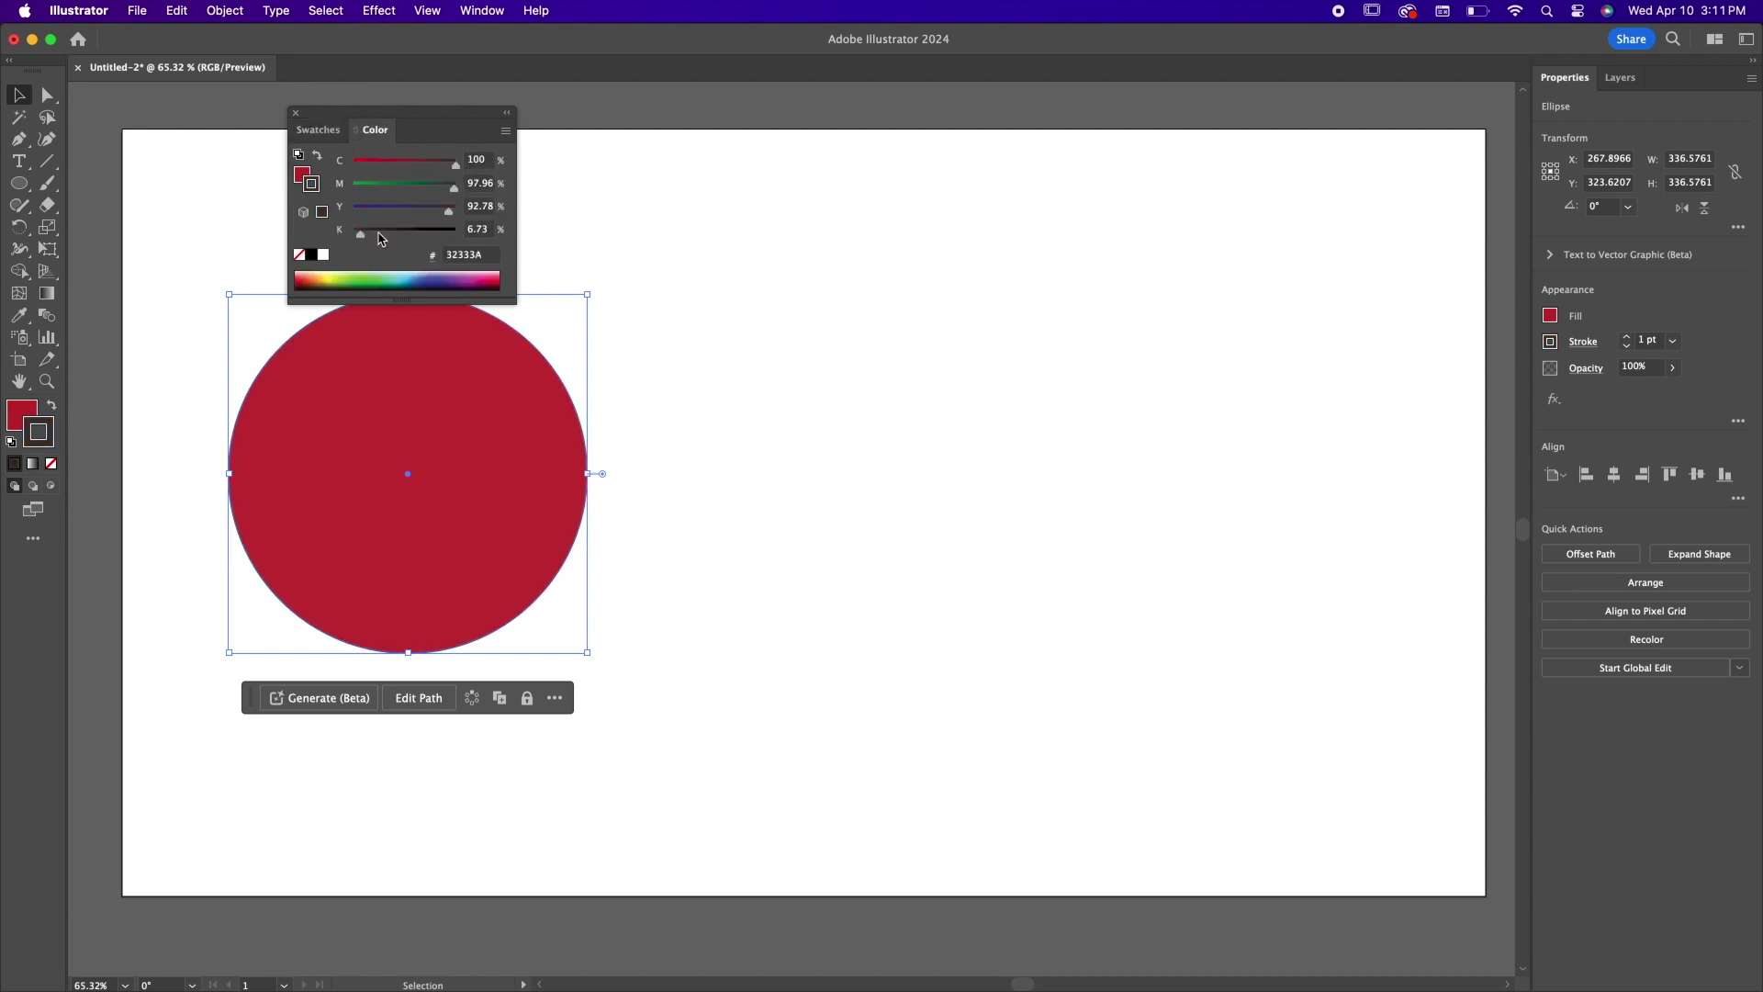
Change the red circle's stroke color to the black swatch and put the color controls away.
{"action": "left_click", "coordinate": [318, 130]}
{"action": "left_click", "coordinate": [338, 188]}
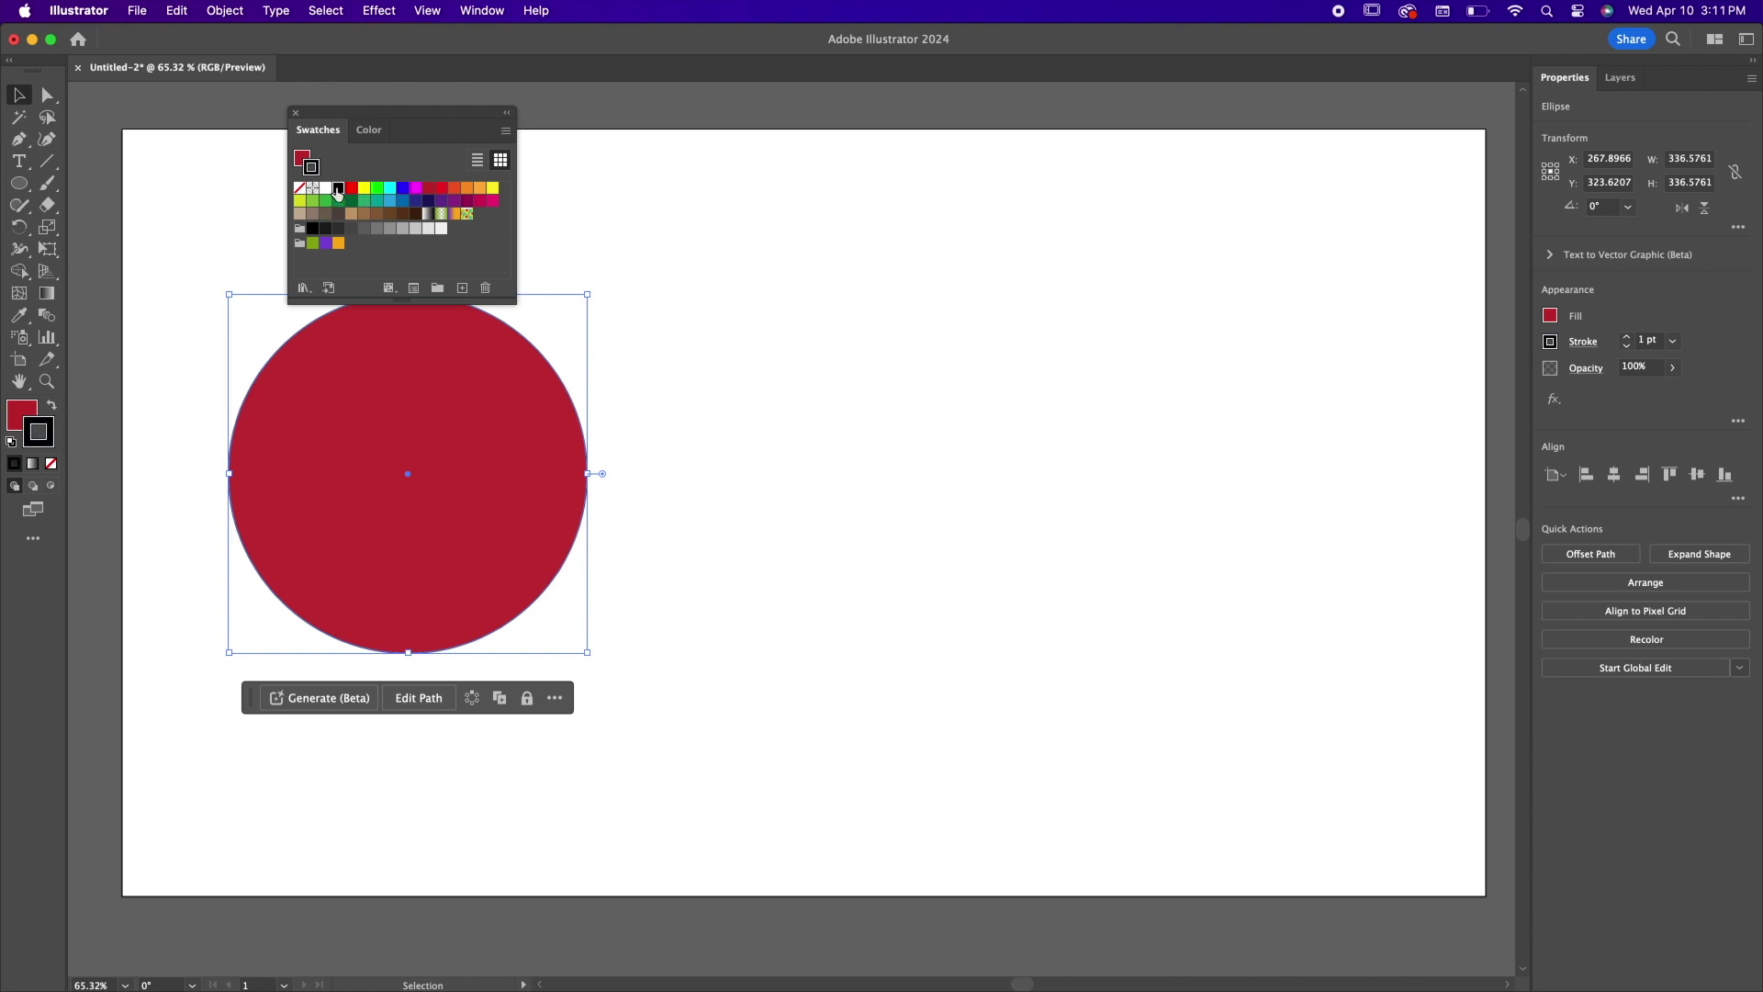
{"action": "left_click", "coordinate": [241, 332]}
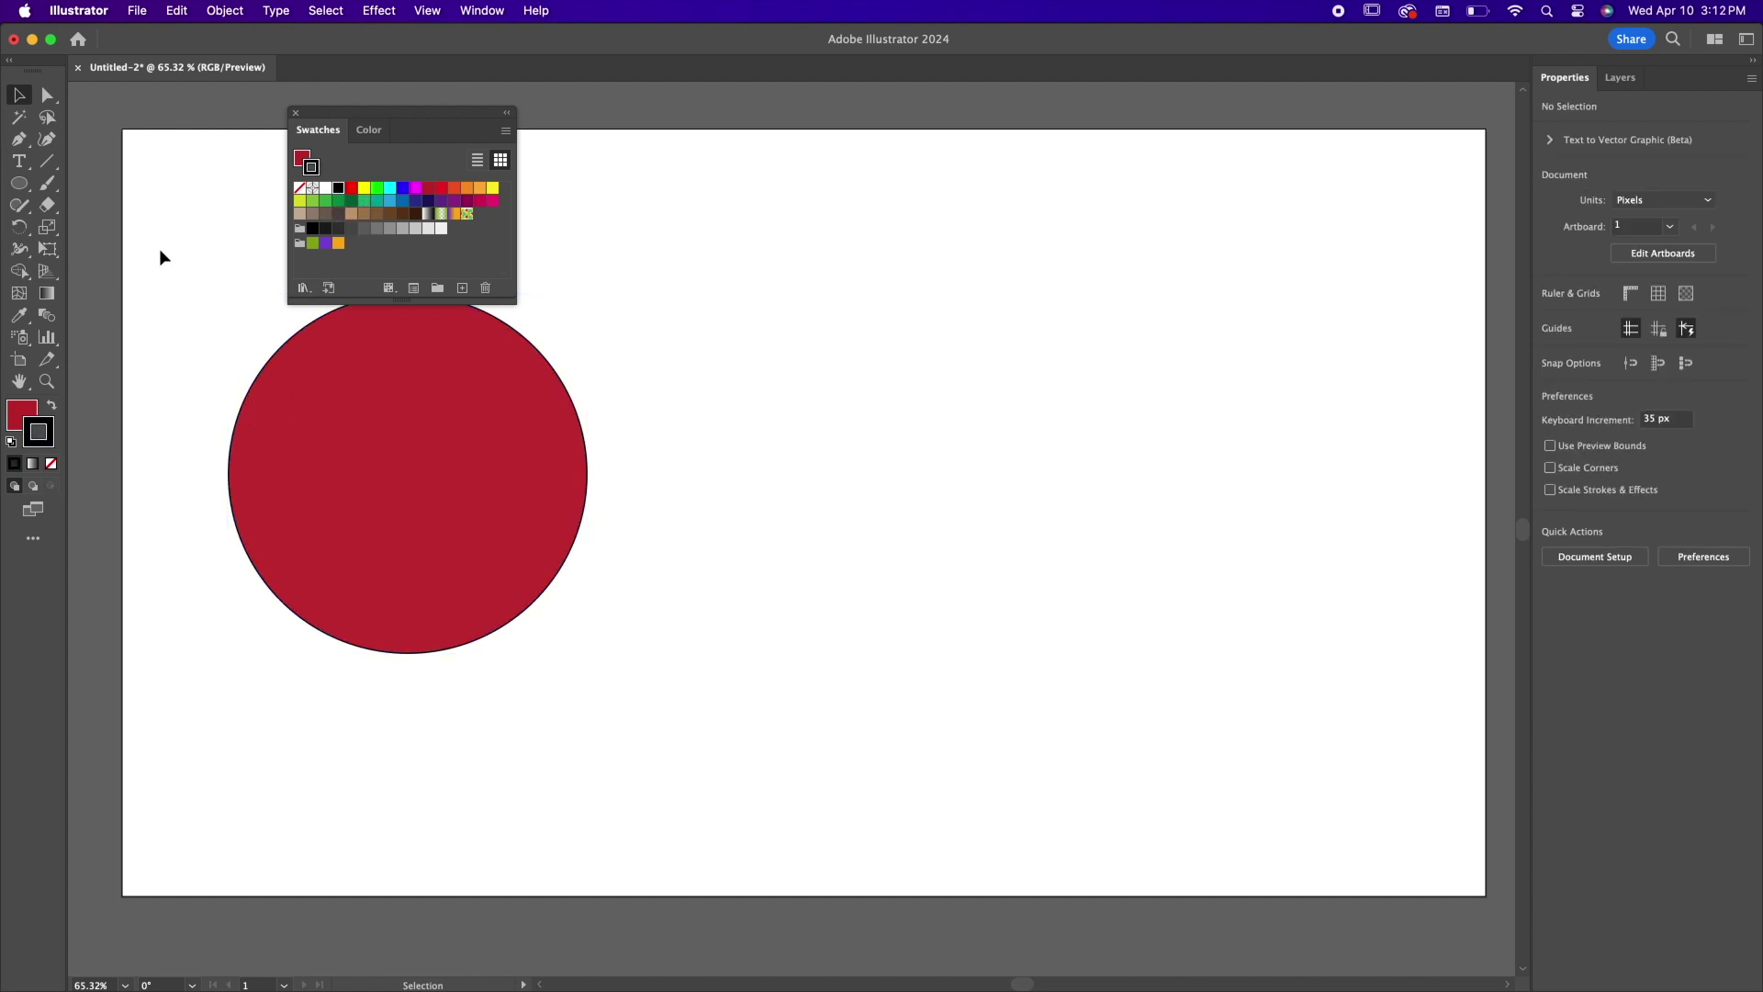
{"action": "left_click", "coordinate": [296, 112]}
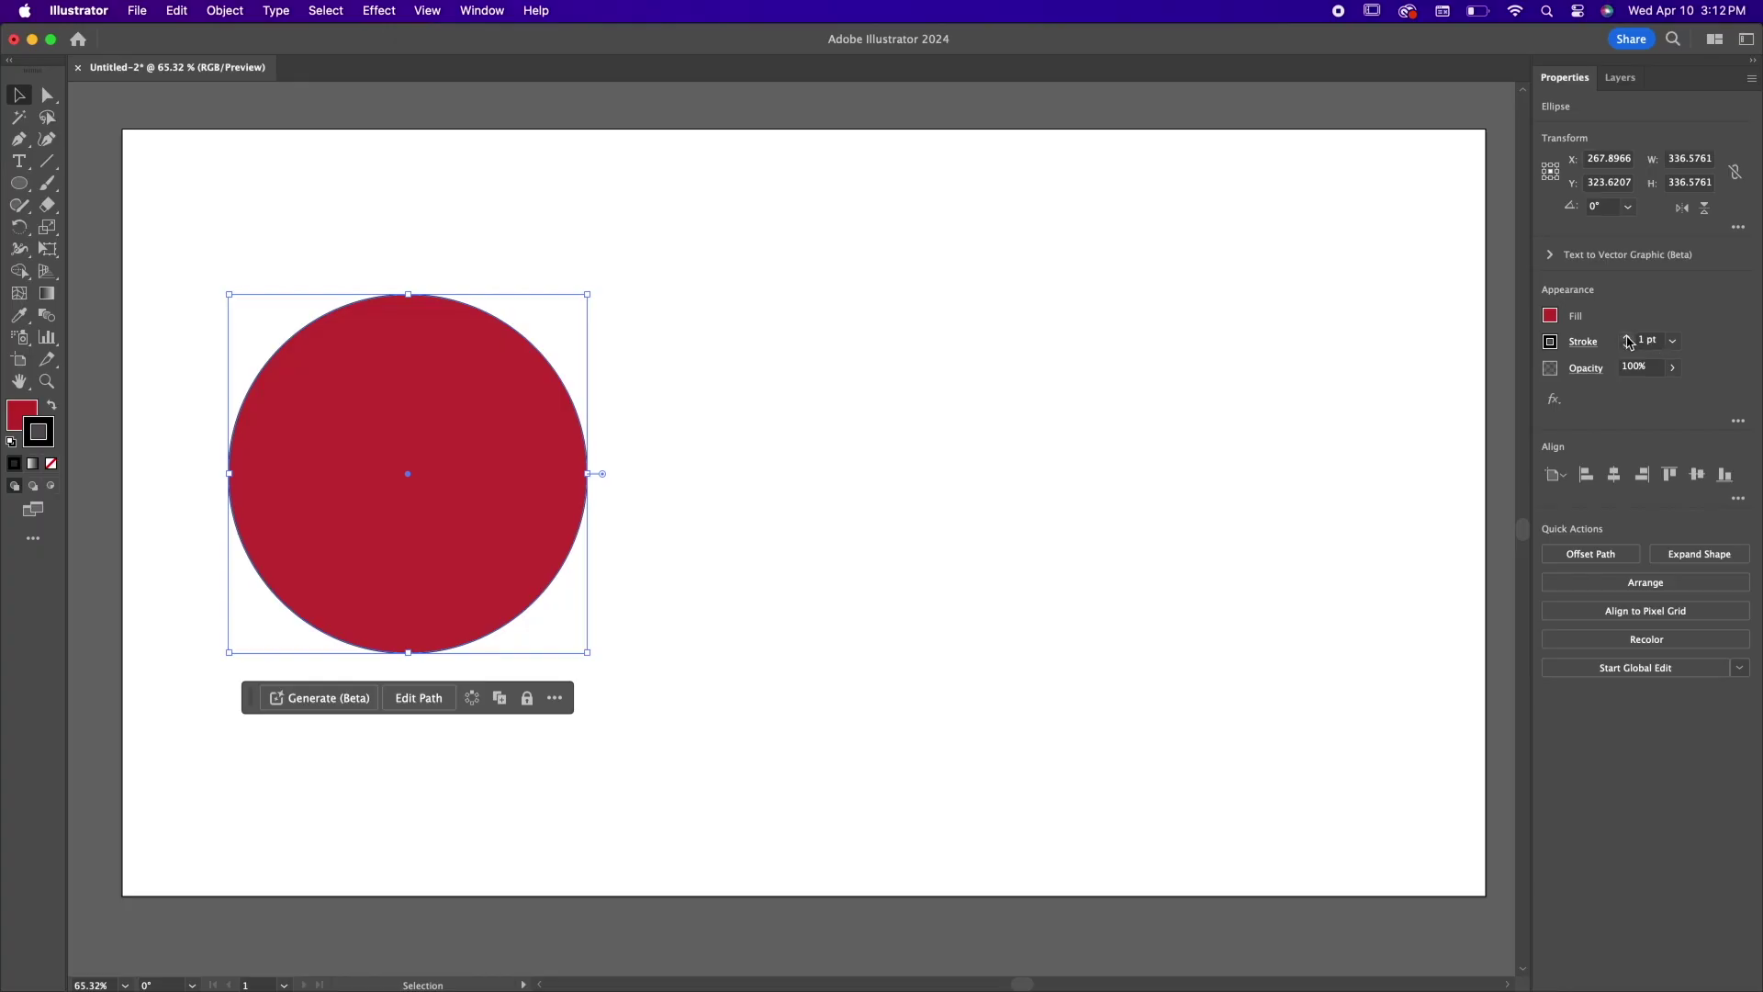
Thicken the red circle's black stroke to 13 pt and deselect the circle.
{"action": "left_click", "coordinate": [1626, 337]}
{"action": "left_click", "coordinate": [1627, 337]}
{"action": "left_click", "coordinate": [1627, 338]}
{"action": "left_click", "coordinate": [1626, 337]}
{"action": "left_click", "coordinate": [1626, 337]}
{"action": "left_click", "coordinate": [1627, 337]}
{"action": "left_click", "coordinate": [1626, 337]}
{"action": "left_click", "coordinate": [1627, 337]}
{"action": "left_click", "coordinate": [1626, 337]}
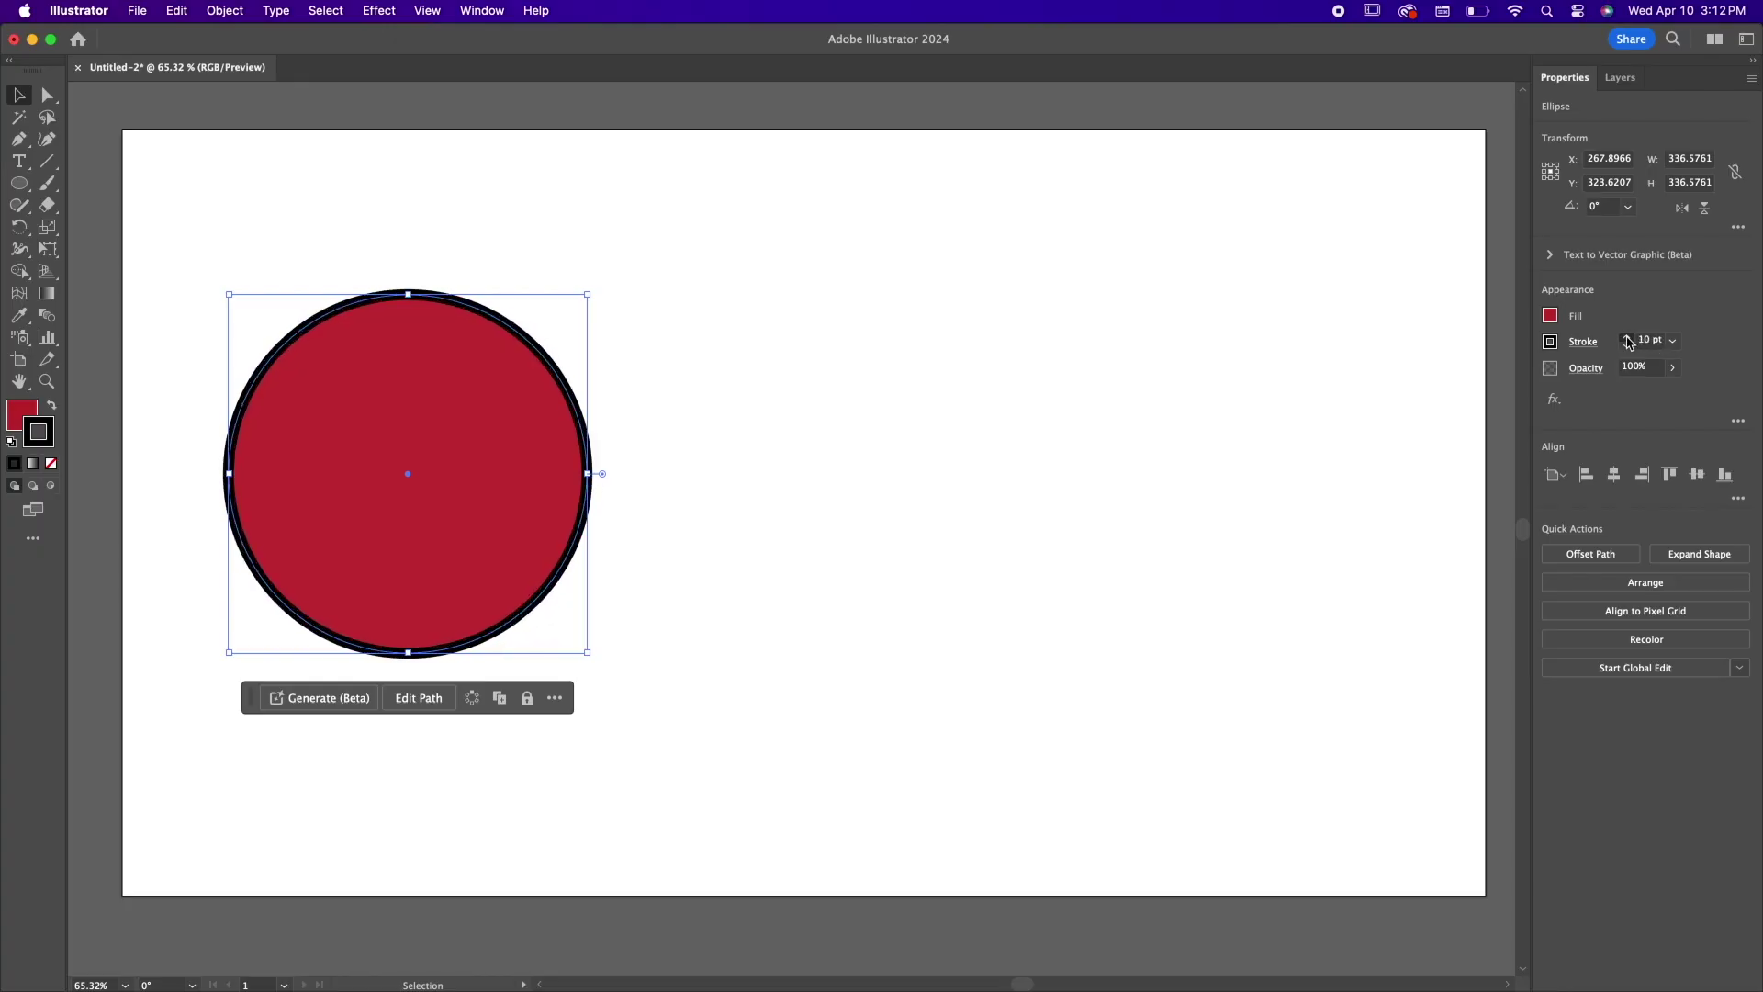
{"action": "left_click", "coordinate": [1626, 338]}
{"action": "left_click", "coordinate": [1626, 337]}
{"action": "left_click", "coordinate": [1627, 337]}
{"action": "left_click", "coordinate": [1139, 359]}
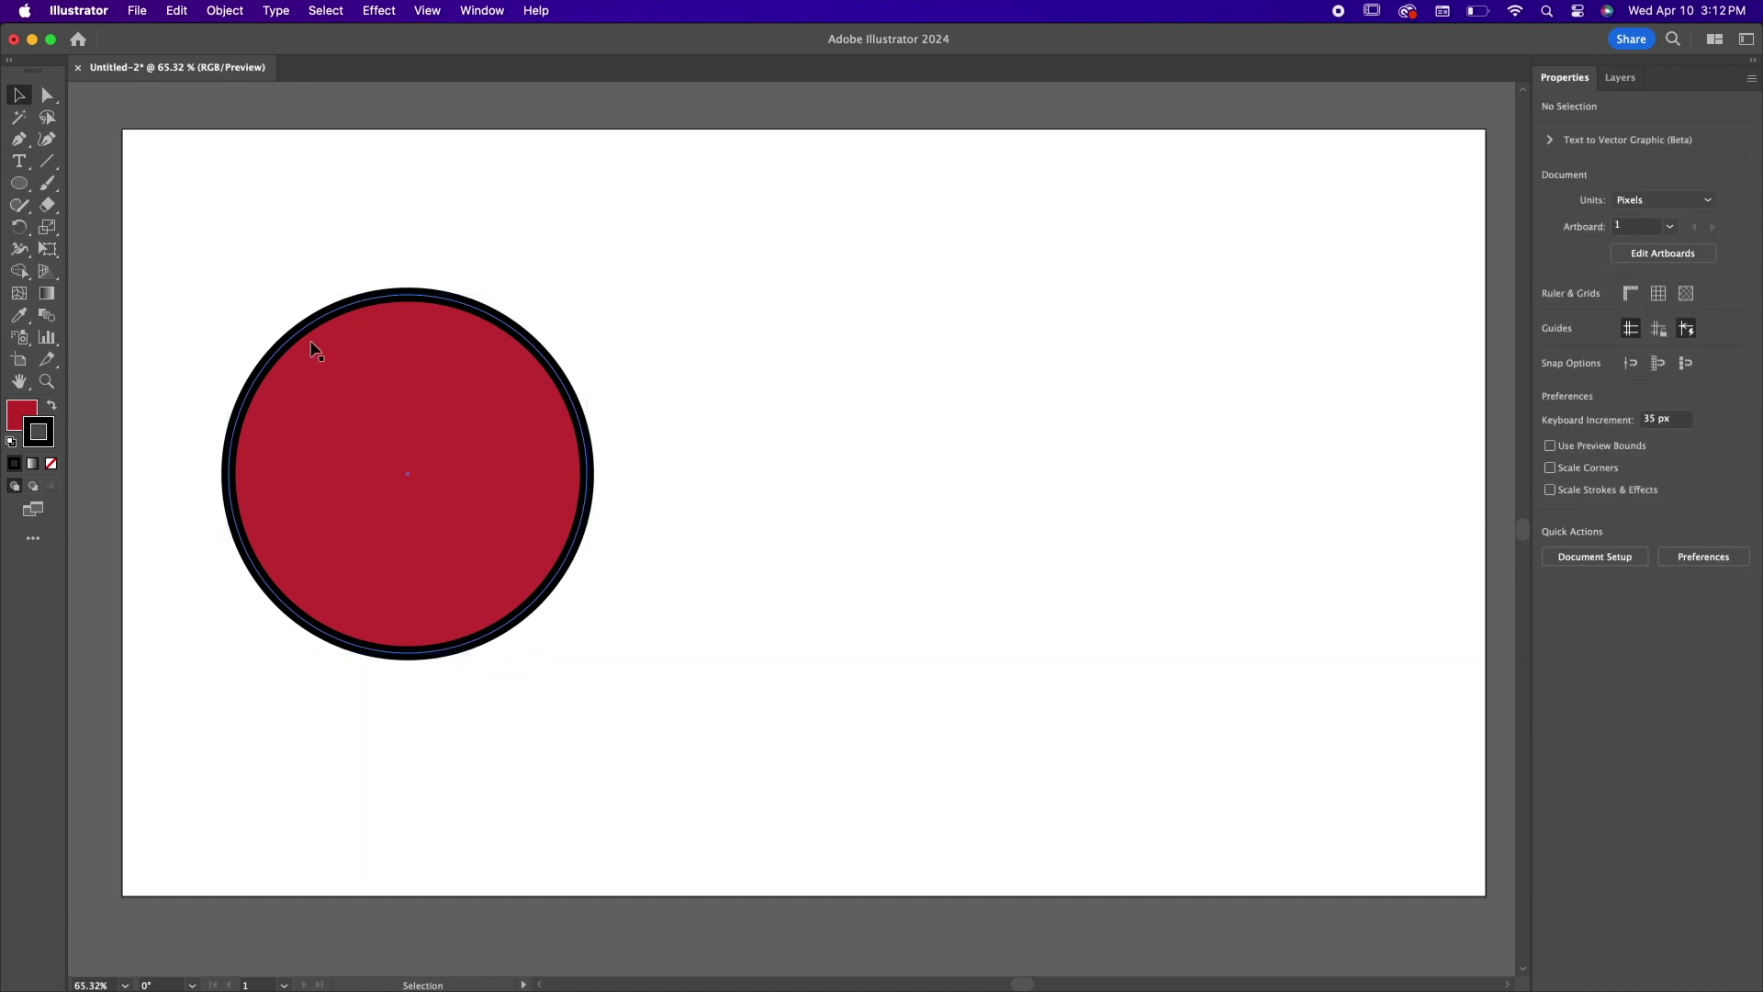
Swap the circle's fill and stroke colors back and forth, ending with the red fill and black stroke.
{"action": "left_click", "coordinate": [324, 437]}
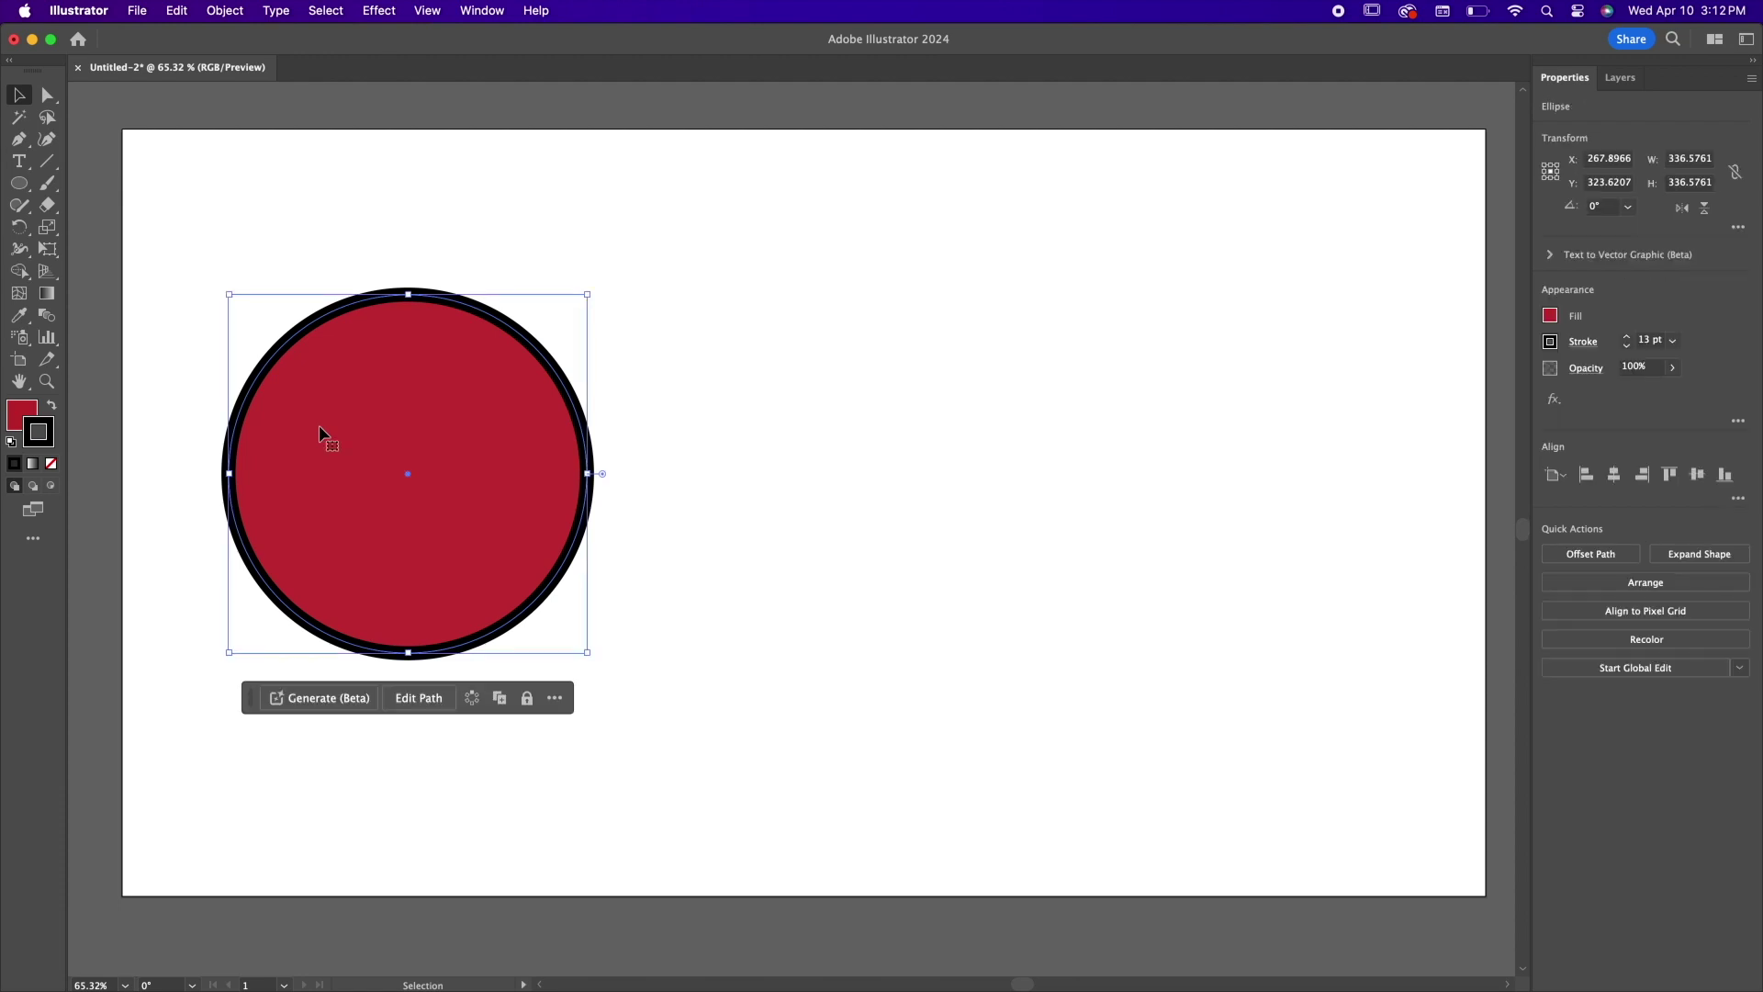
{"action": "left_click", "coordinate": [52, 411]}
{"action": "left_click", "coordinate": [52, 411]}
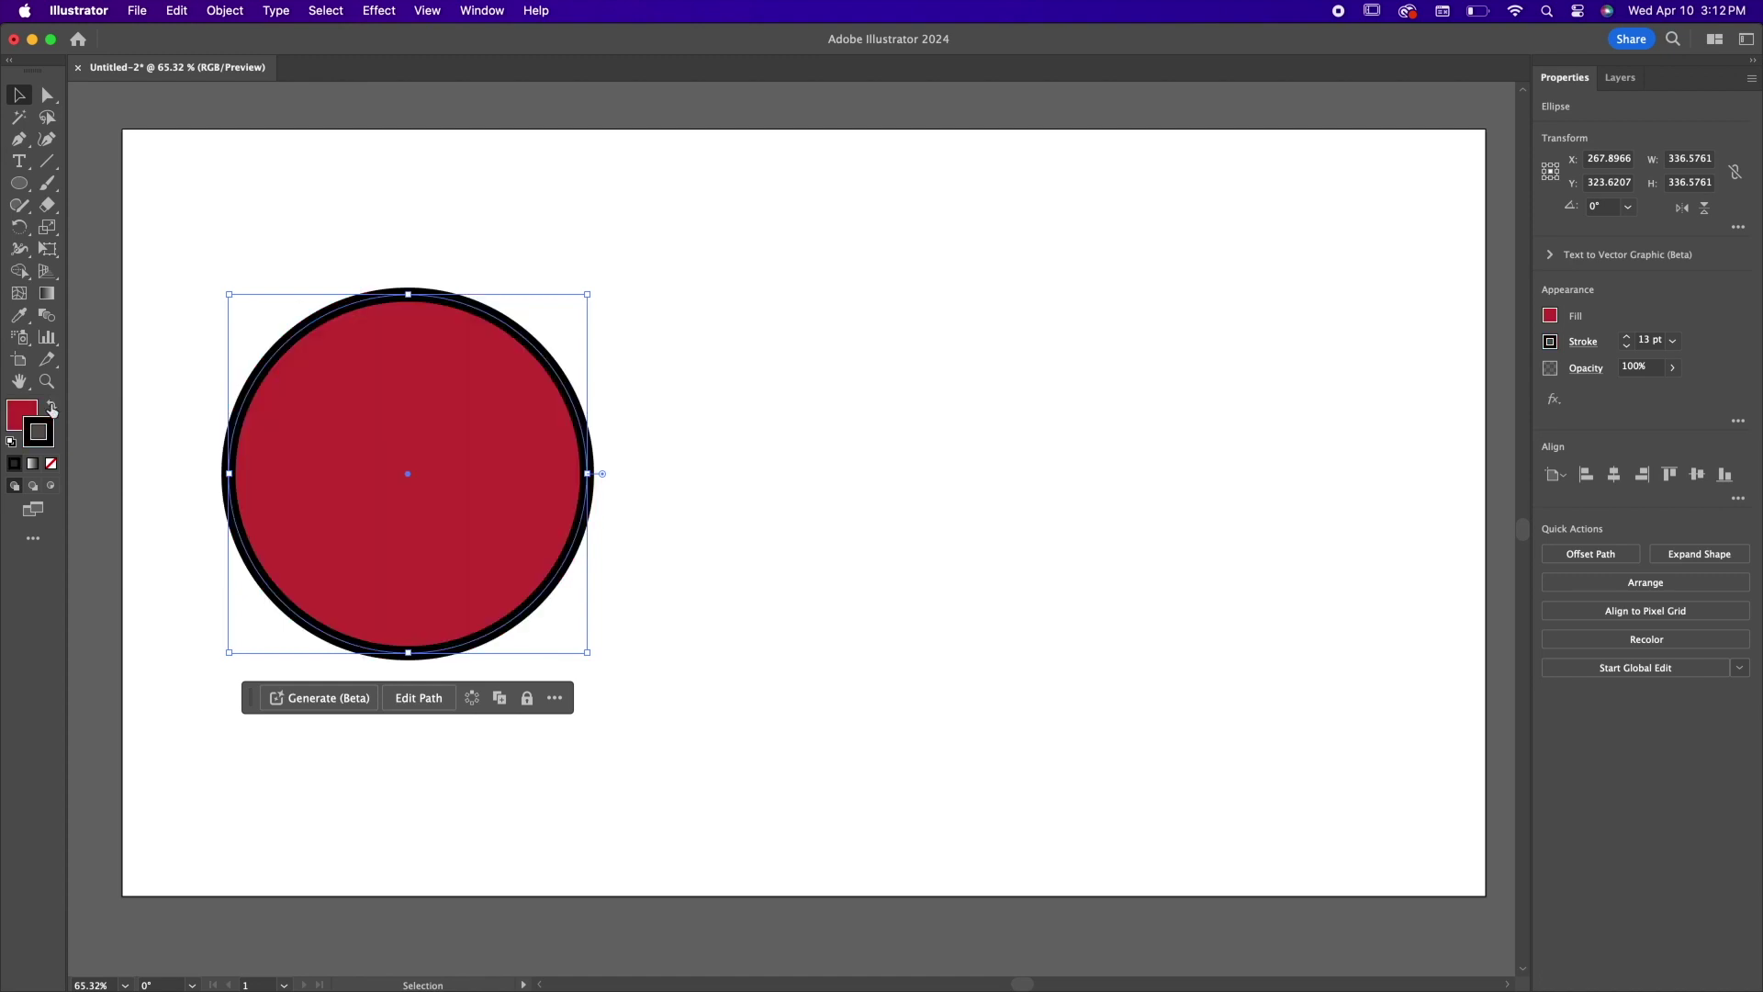
{"action": "left_click", "coordinate": [51, 410]}
{"action": "left_click", "coordinate": [51, 411]}
Remove the stroke from the red circle by setting it to None.
{"action": "left_click", "coordinate": [53, 439]}
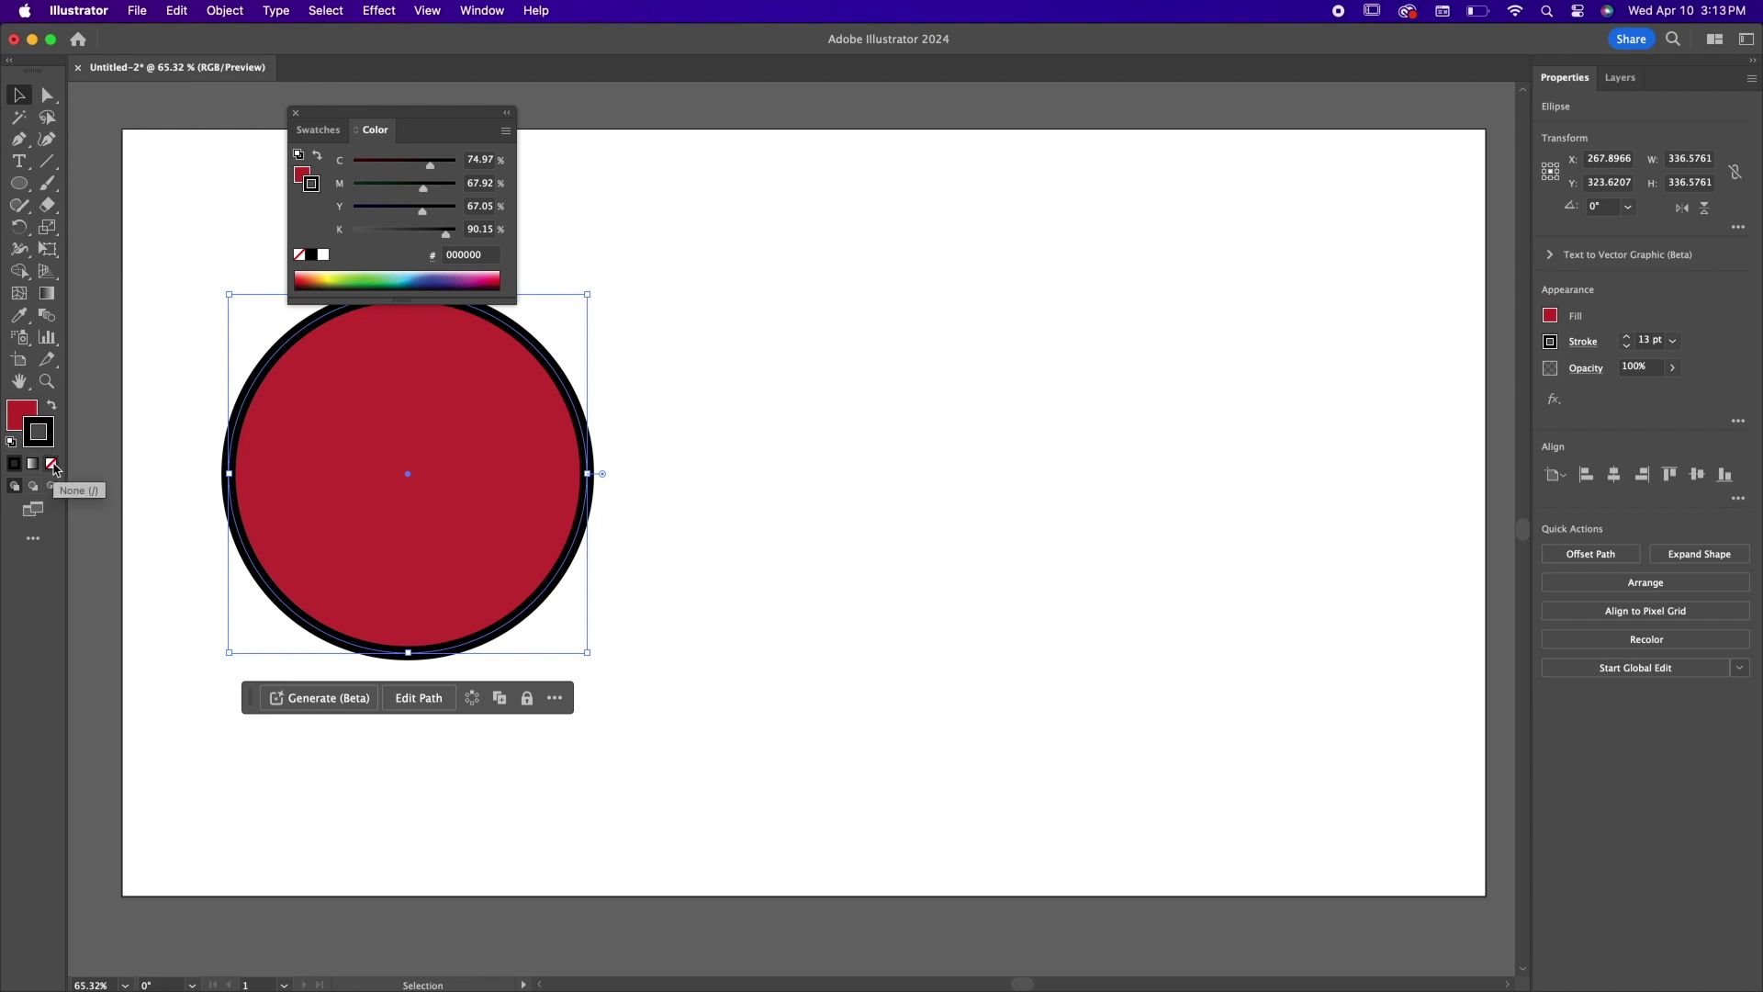
{"action": "left_click", "coordinate": [53, 465]}
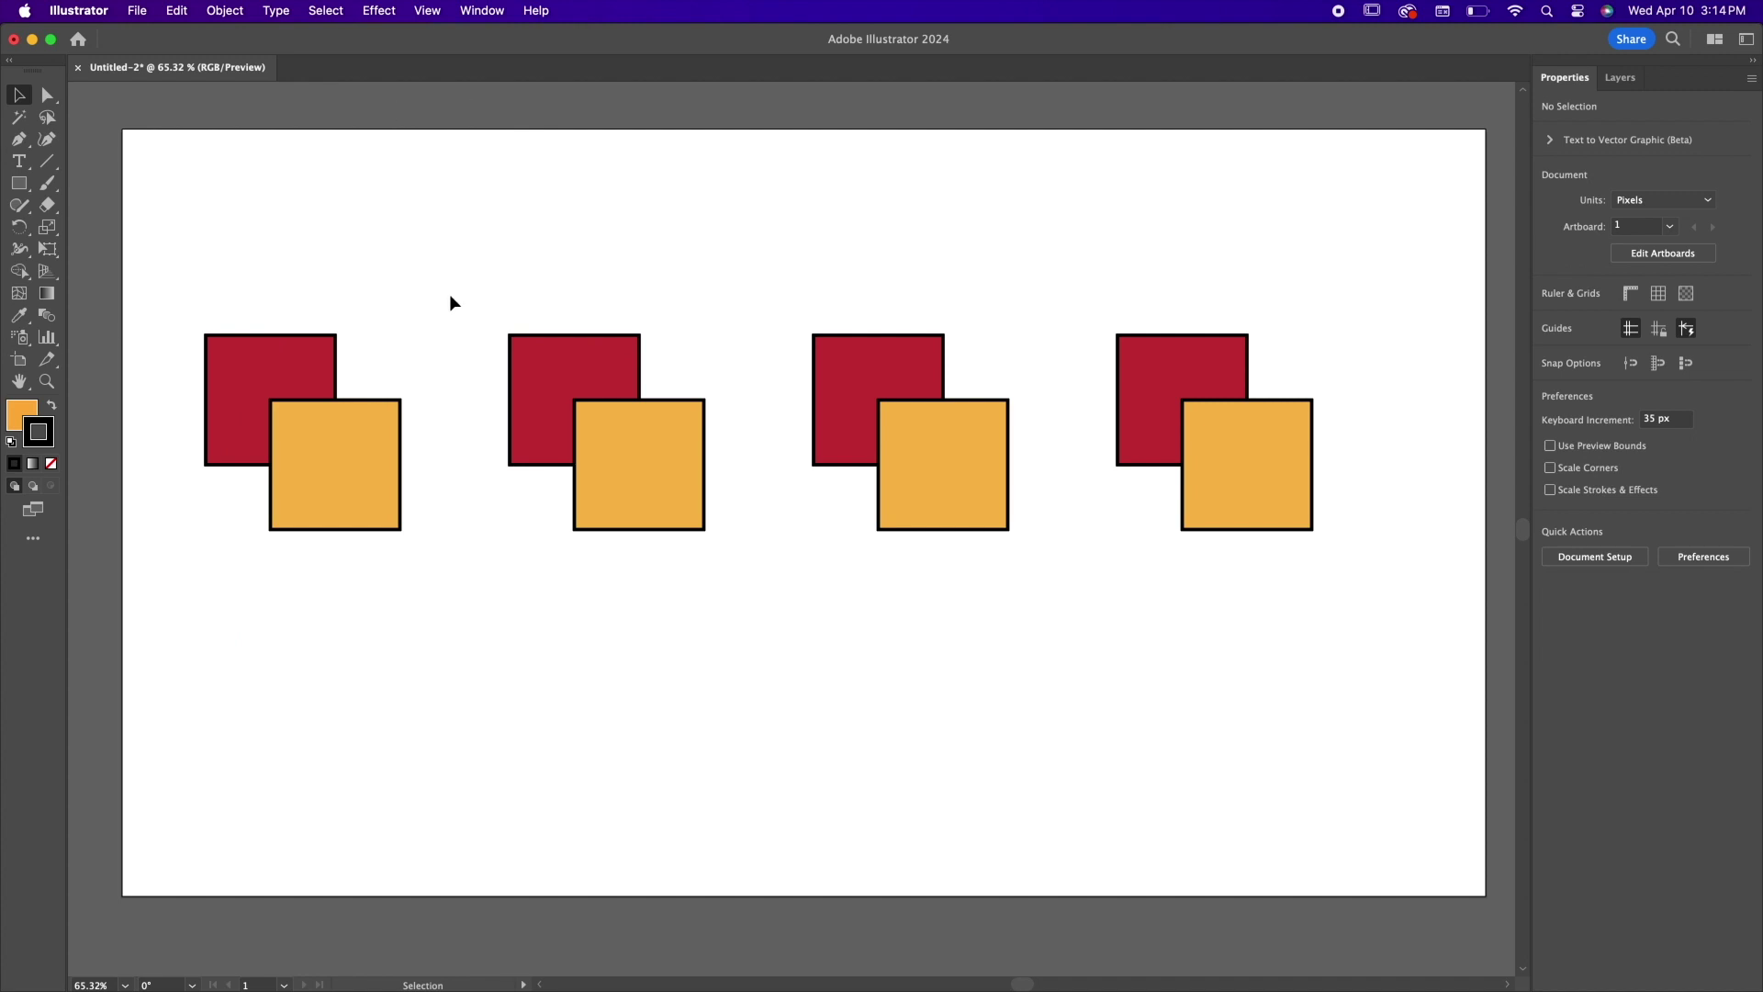
Bring up the full set of Pathfinder options and place it above the first pair of overlapping squares.
{"action": "left_click_drag", "start_coordinate": [773, 300], "coordinate": [959, 527]}
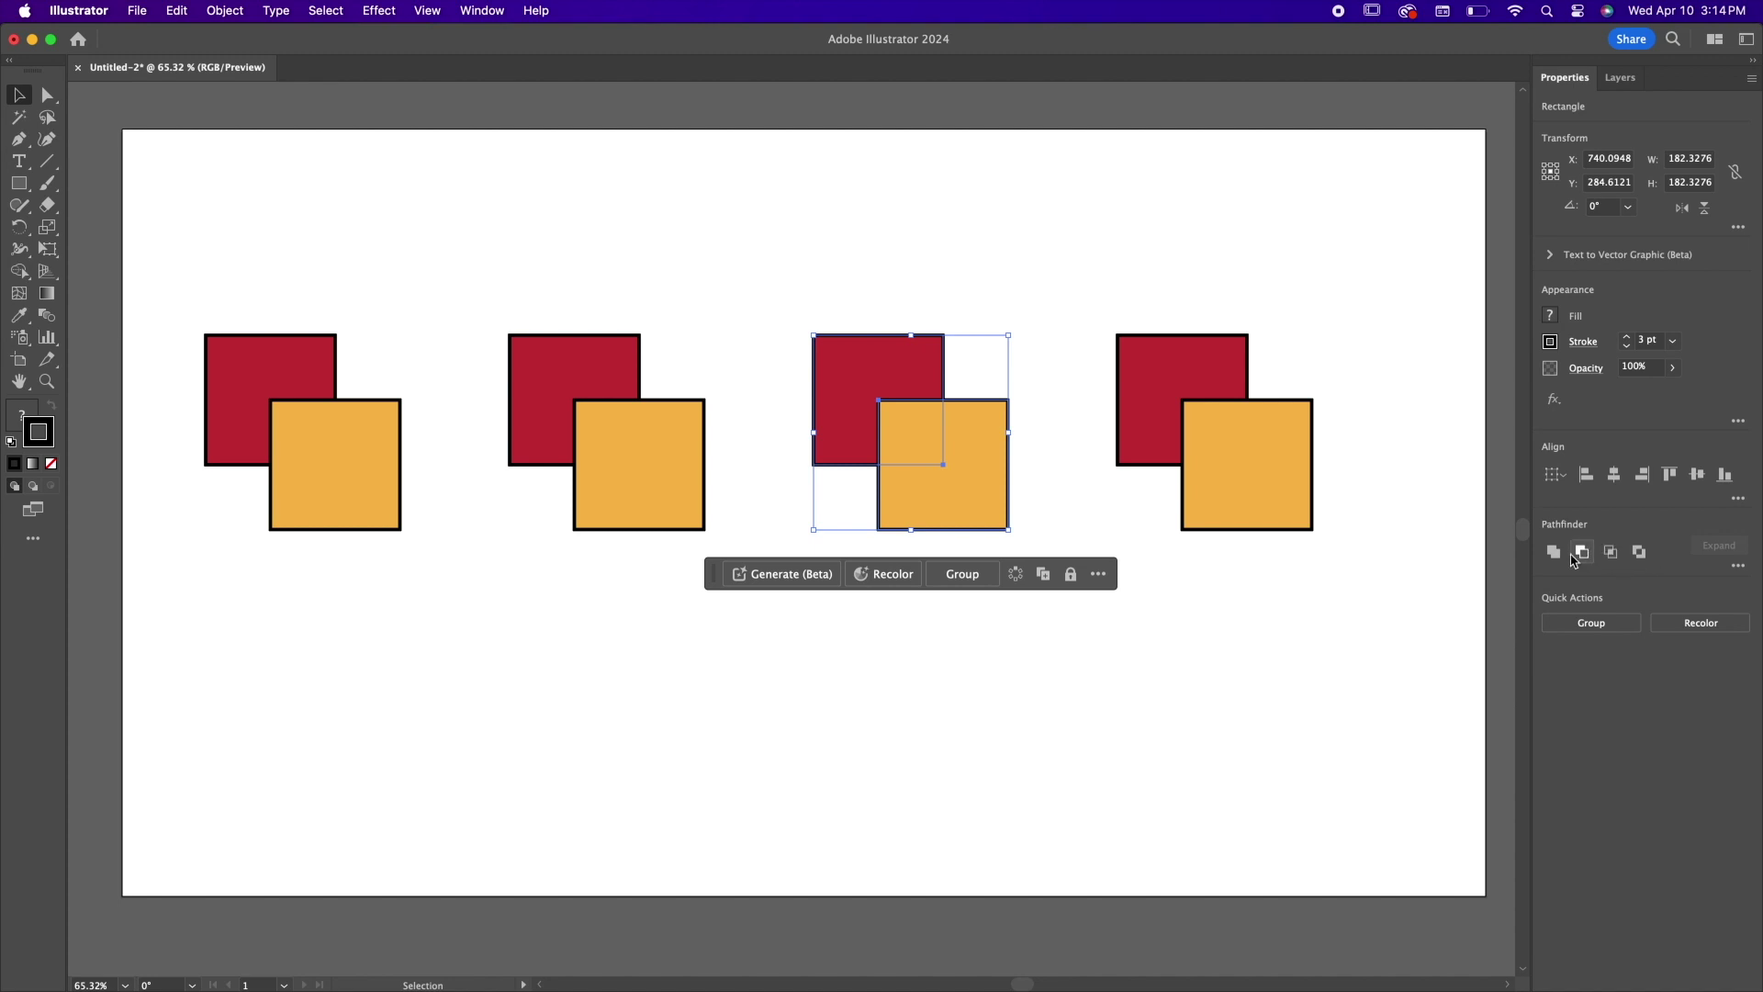
{"action": "left_click", "coordinate": [1739, 566]}
{"action": "left_click", "coordinate": [501, 11]}
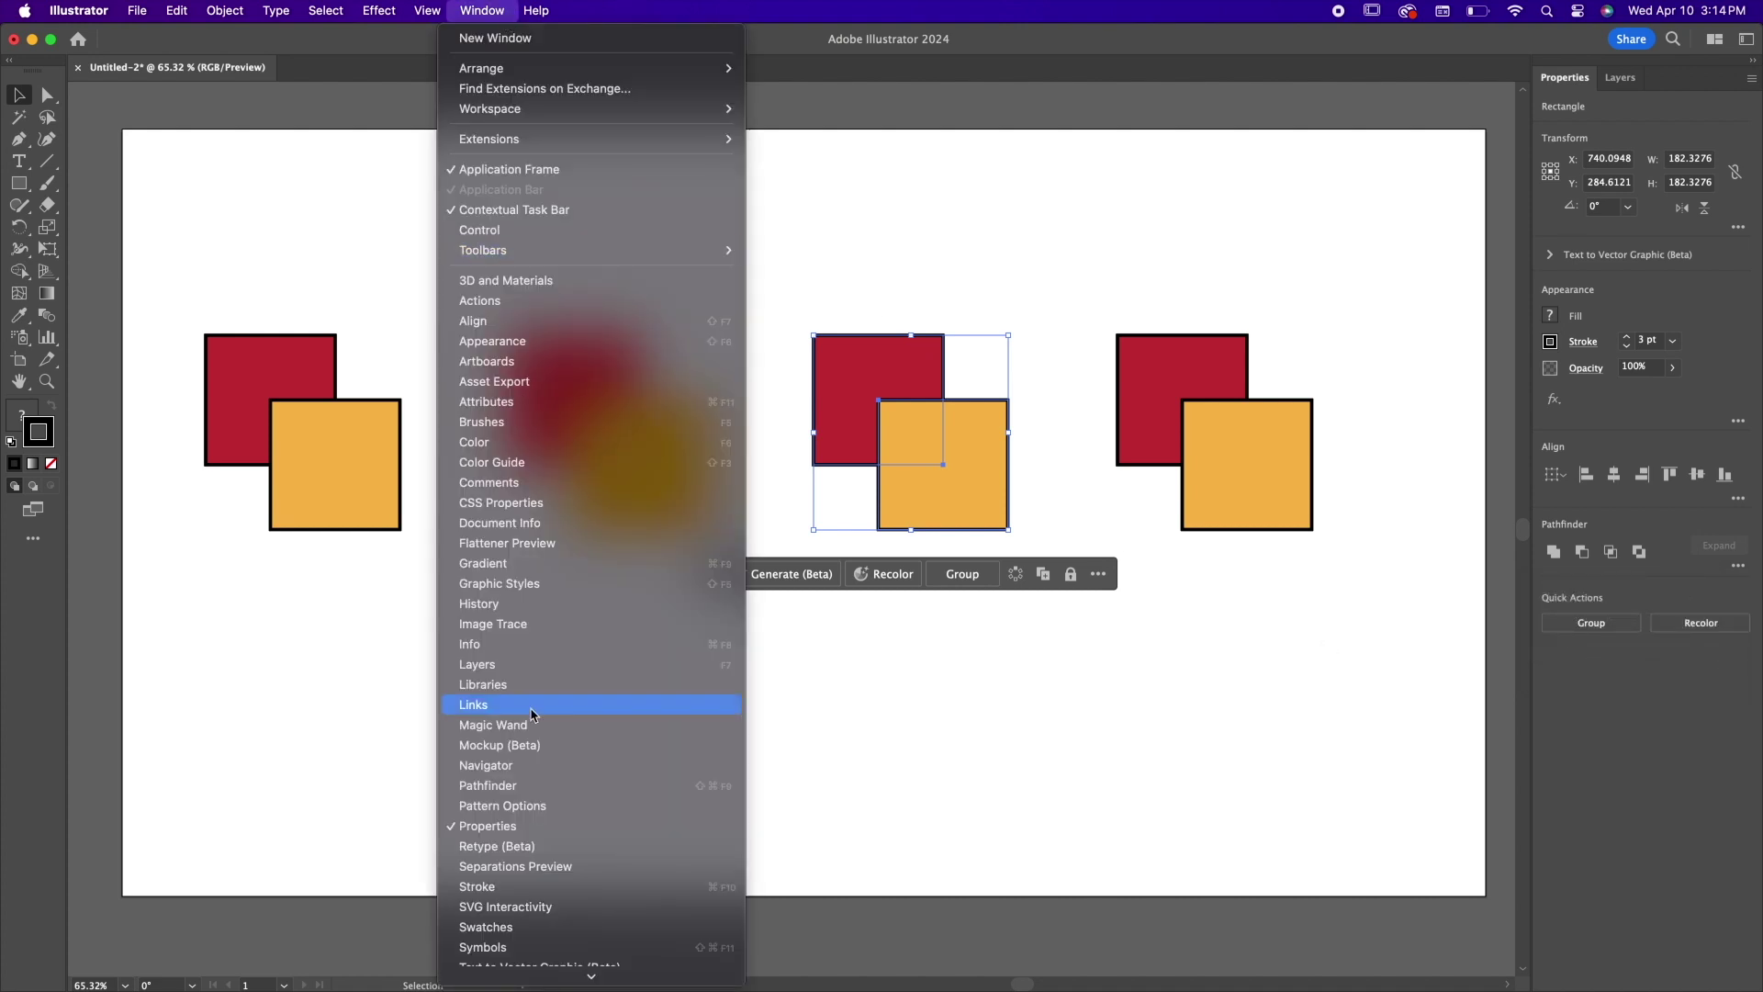
{"action": "left_click", "coordinate": [547, 788]}
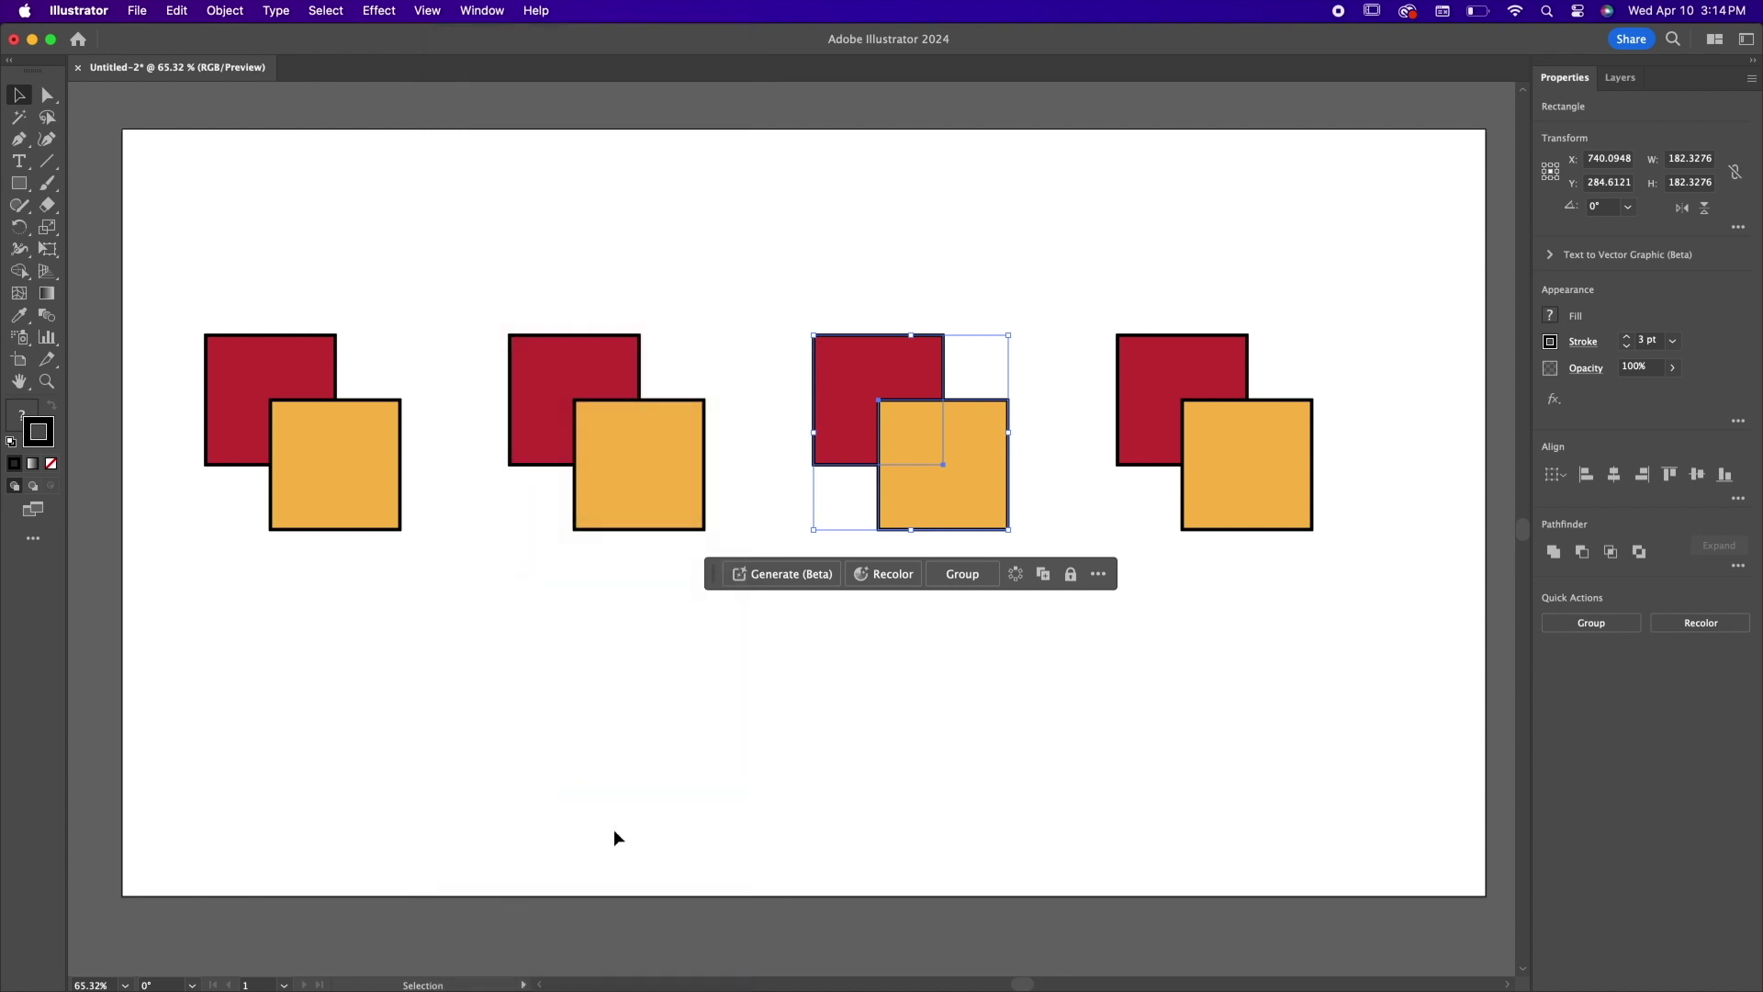
{"action": "left_click_drag", "start_coordinate": [530, 398], "coordinate": [665, 167]}
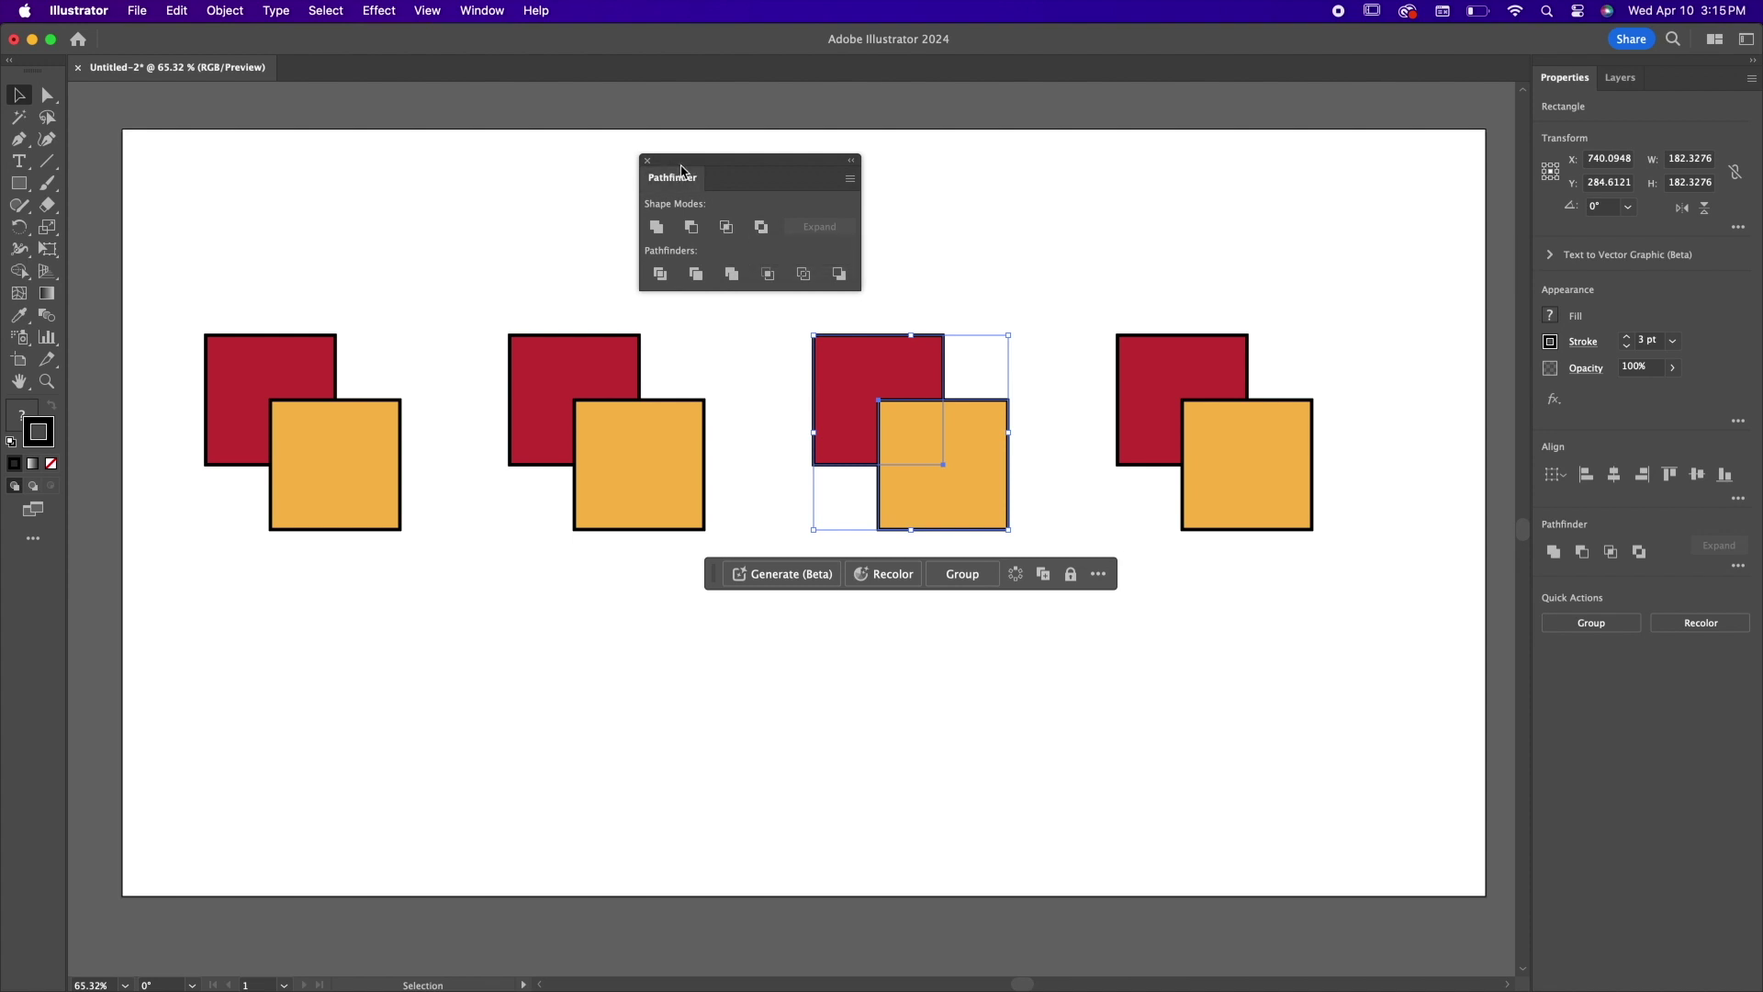
{"action": "left_click_drag", "start_coordinate": [679, 173], "coordinate": [725, 170]}
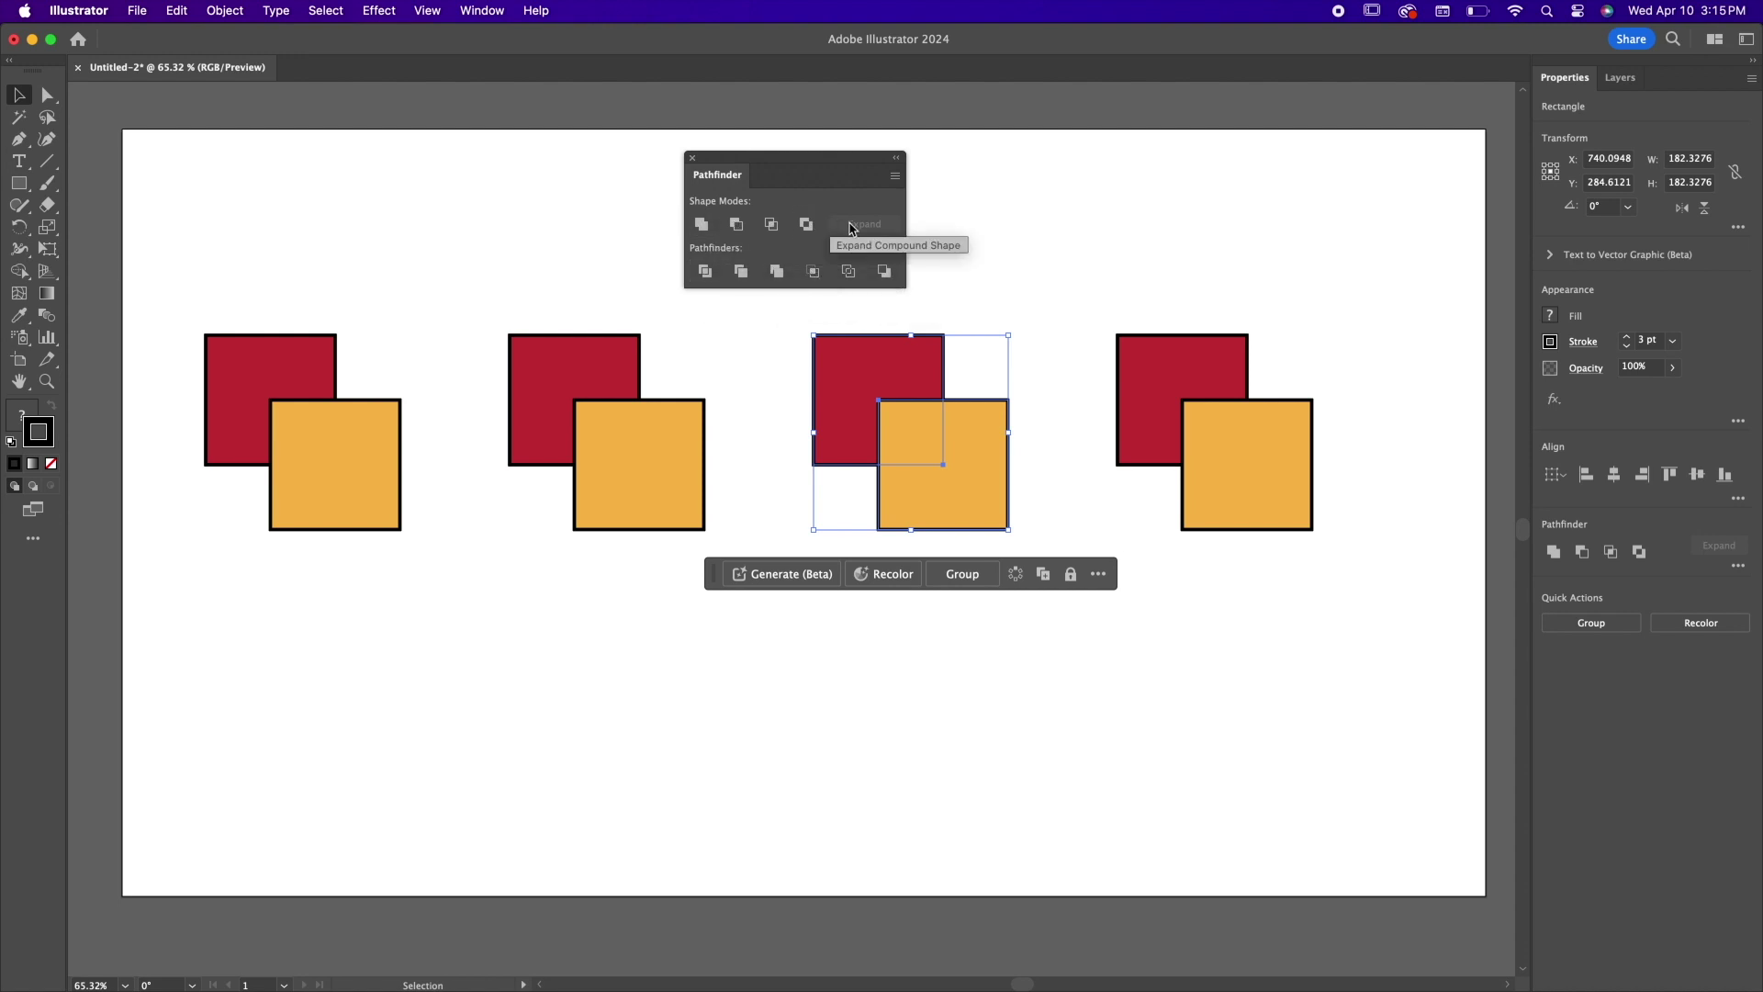
{"action": "left_click_drag", "start_coordinate": [724, 180], "coordinate": [264, 183]}
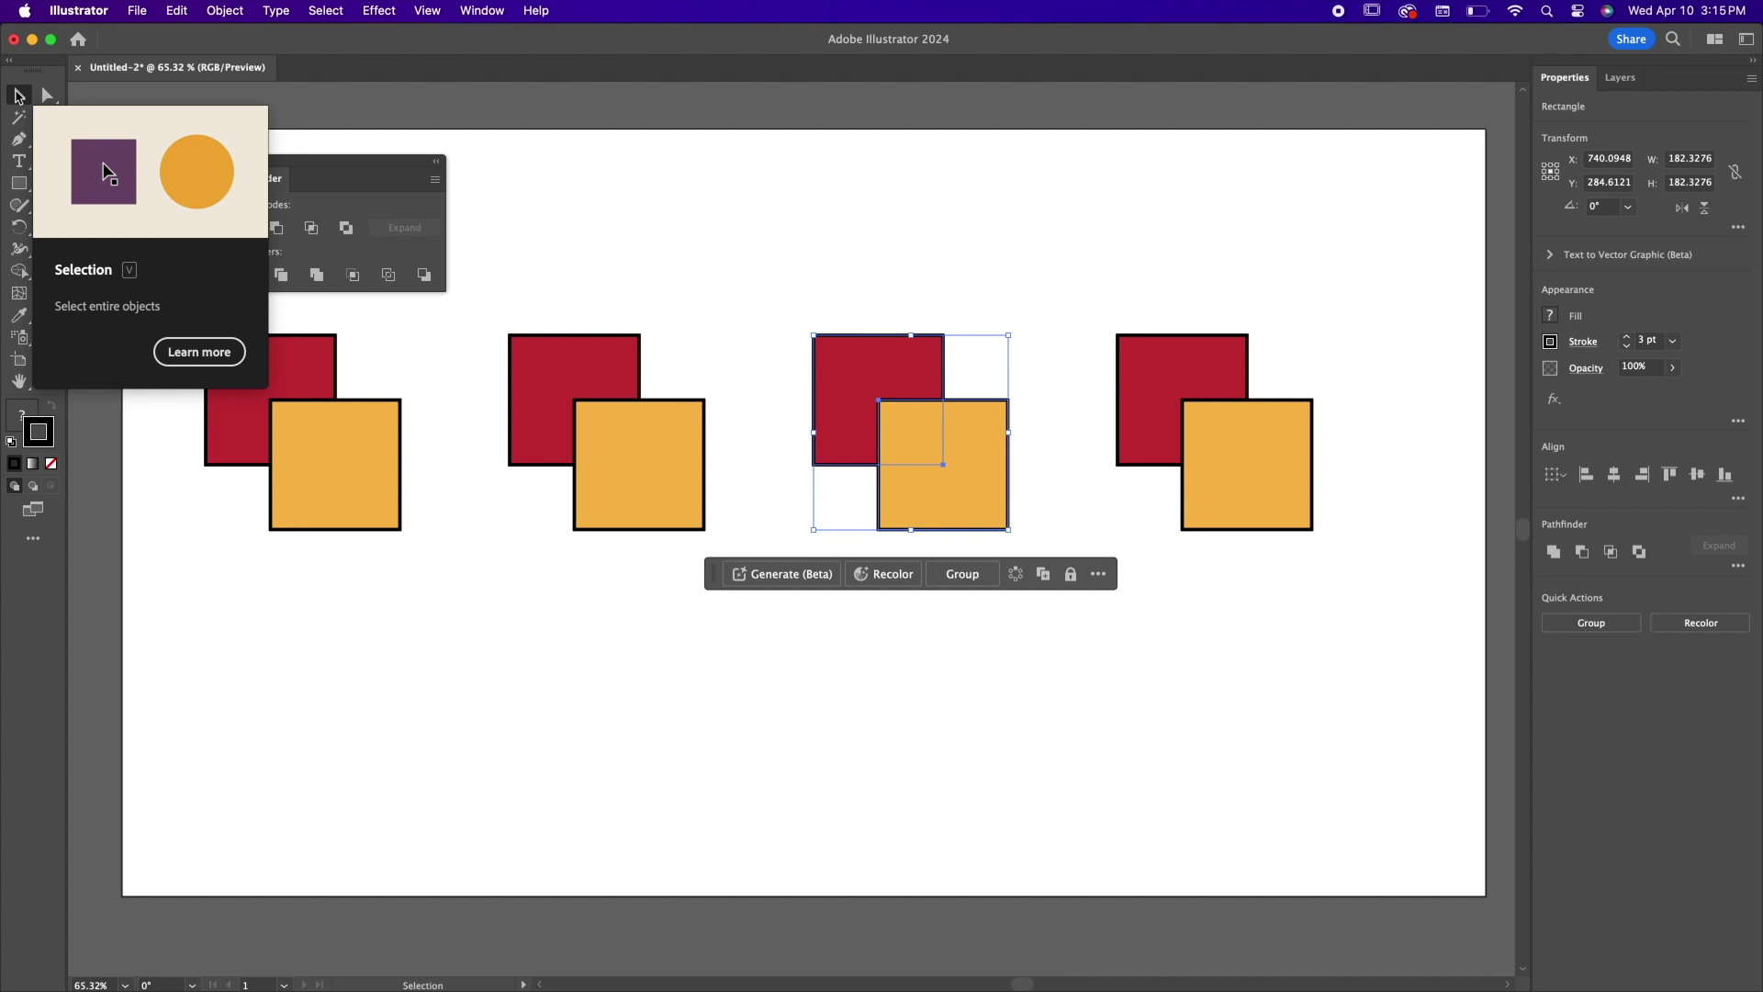
Unite the first pair of overlapping red and orange squares into one shape, keeping it at its original position.
{"action": "left_click_drag", "start_coordinate": [208, 553], "coordinate": [382, 371]}
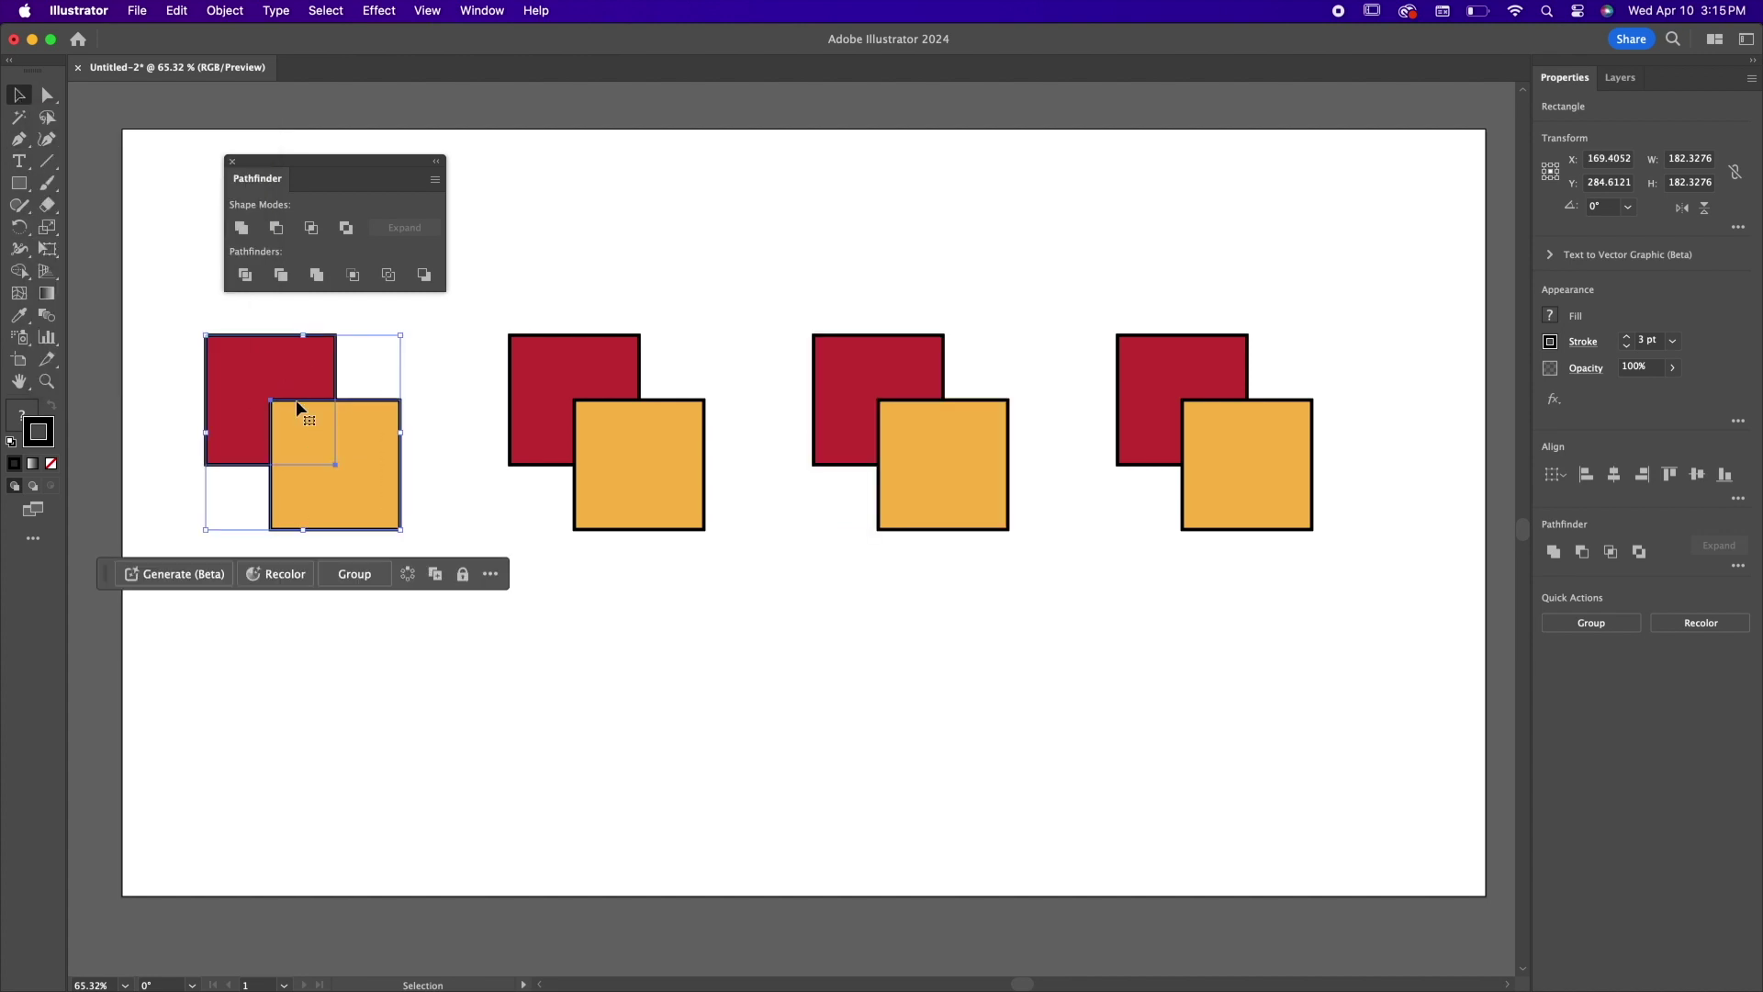
{"action": "left_click", "coordinate": [240, 229]}
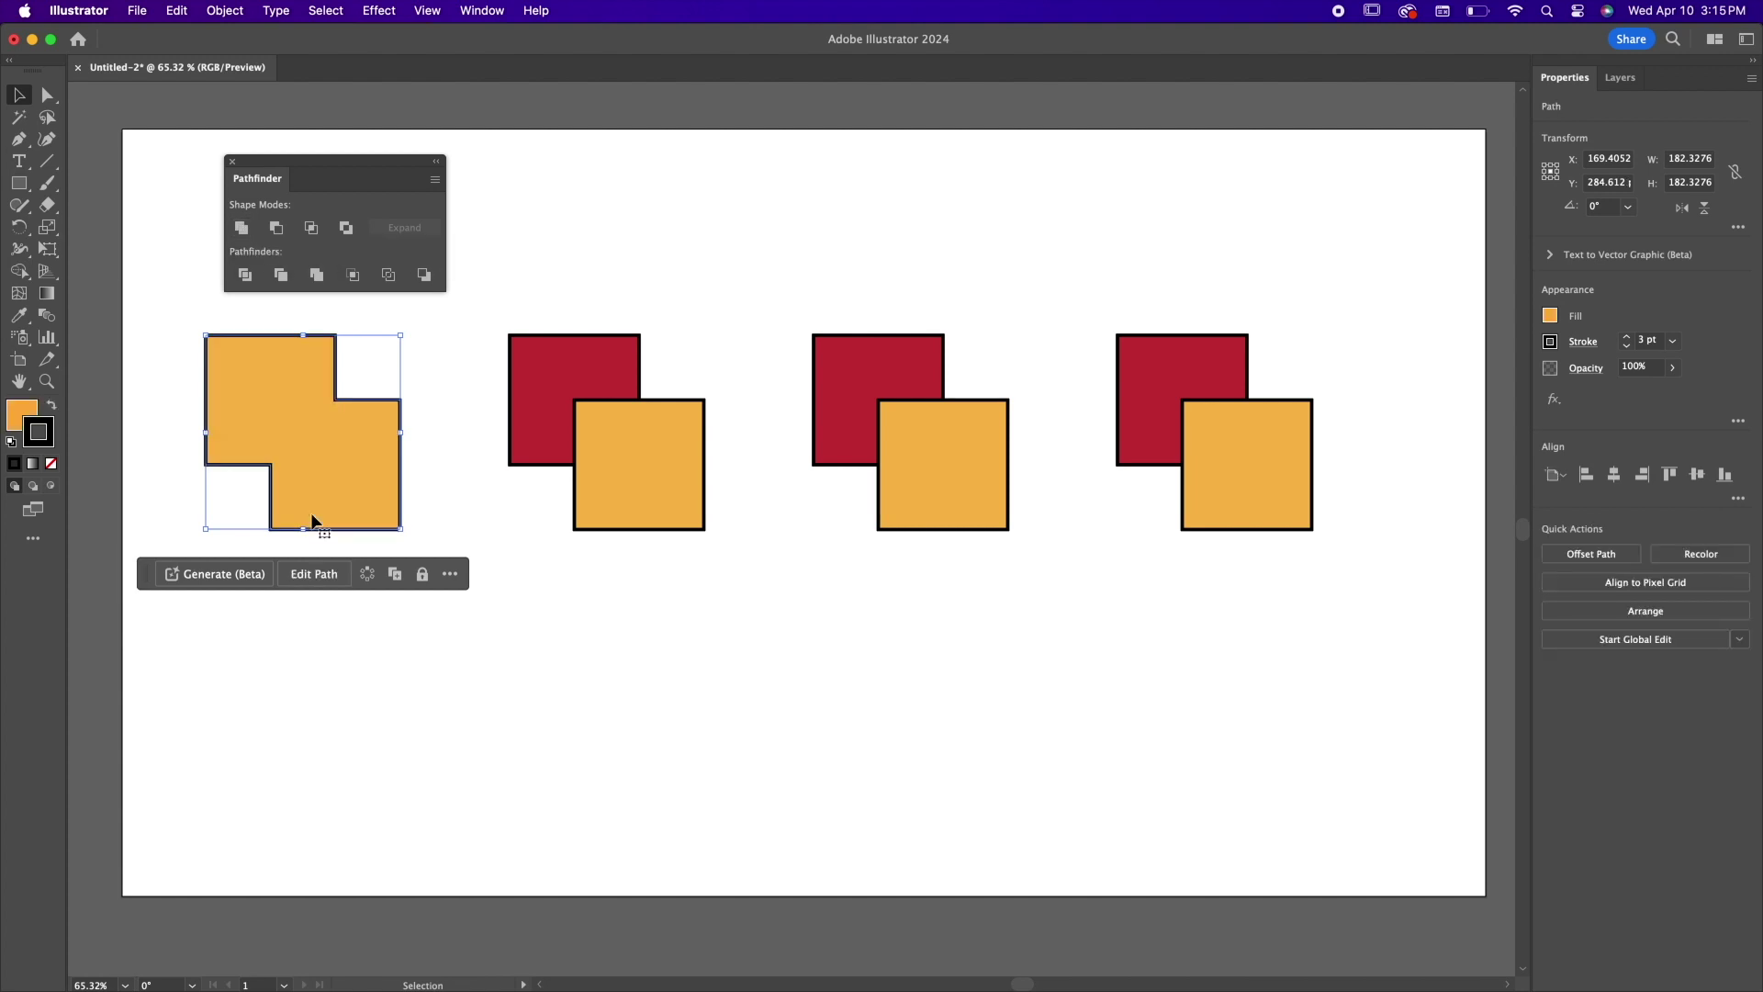
{"action": "mouse_move", "coordinate": [311, 512]}
{"action": "left_mouse_down"}
{"action": "mouse_move", "coordinate": [323, 616]}
{"action": "mouse_move", "coordinate": [358, 477]}
{"action": "mouse_move", "coordinate": [355, 526]}
{"action": "mouse_move", "coordinate": [321, 506]}
{"action": "left_mouse_up"}
{"action": "key", "text": "super+z"}
Subtract the orange square from the red square in the second pair with Minus Front.
{"action": "left_click_drag", "start_coordinate": [280, 178], "coordinate": [519, 187]}
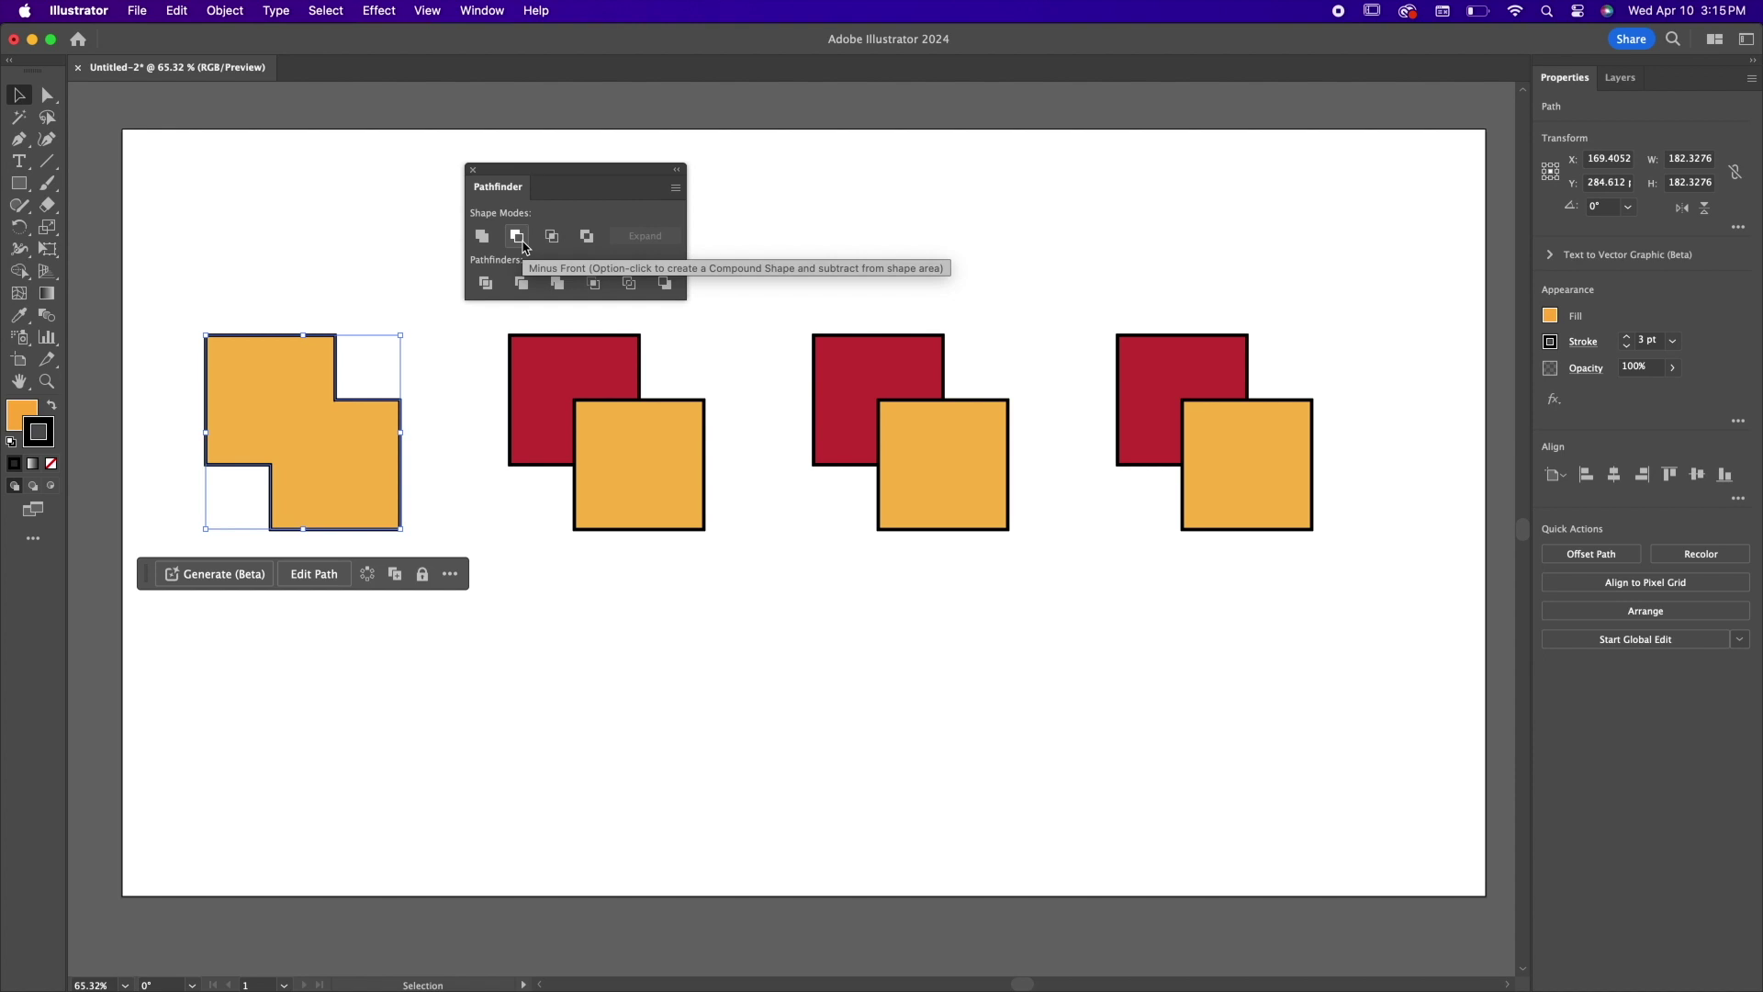
{"action": "left_click_drag", "start_coordinate": [527, 503], "coordinate": [639, 402]}
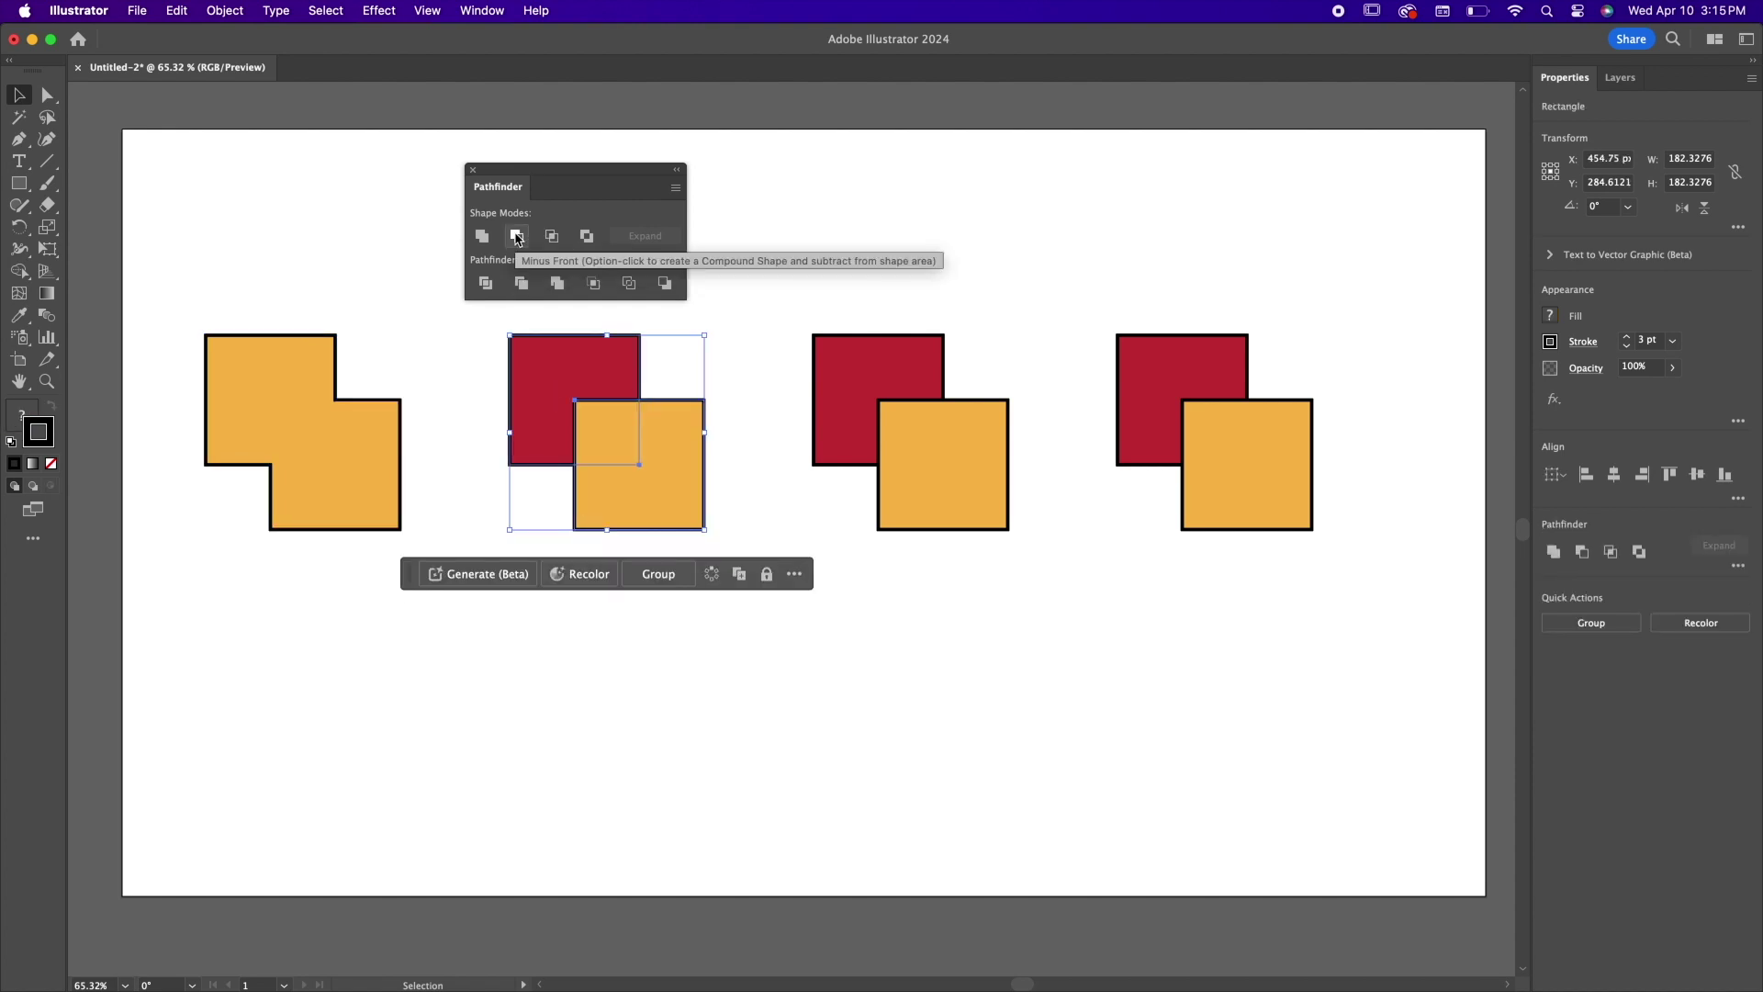
{"action": "left_click", "coordinate": [725, 366]}
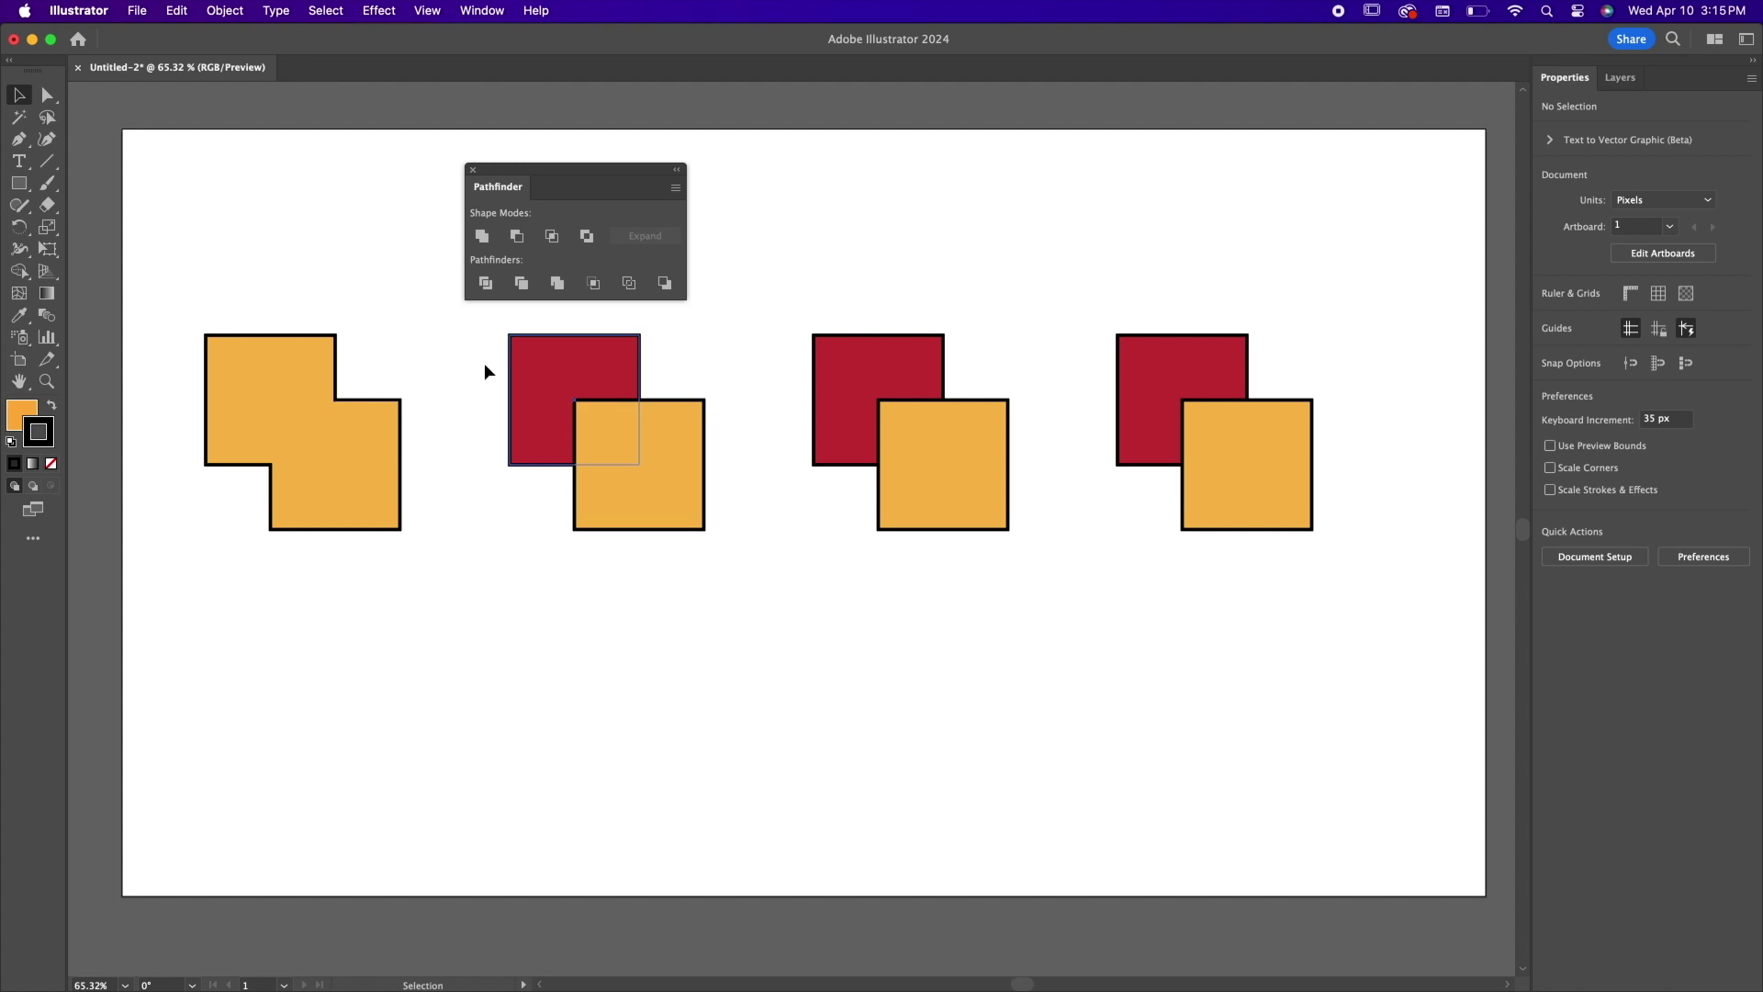
{"action": "left_click_drag", "start_coordinate": [463, 349], "coordinate": [613, 470]}
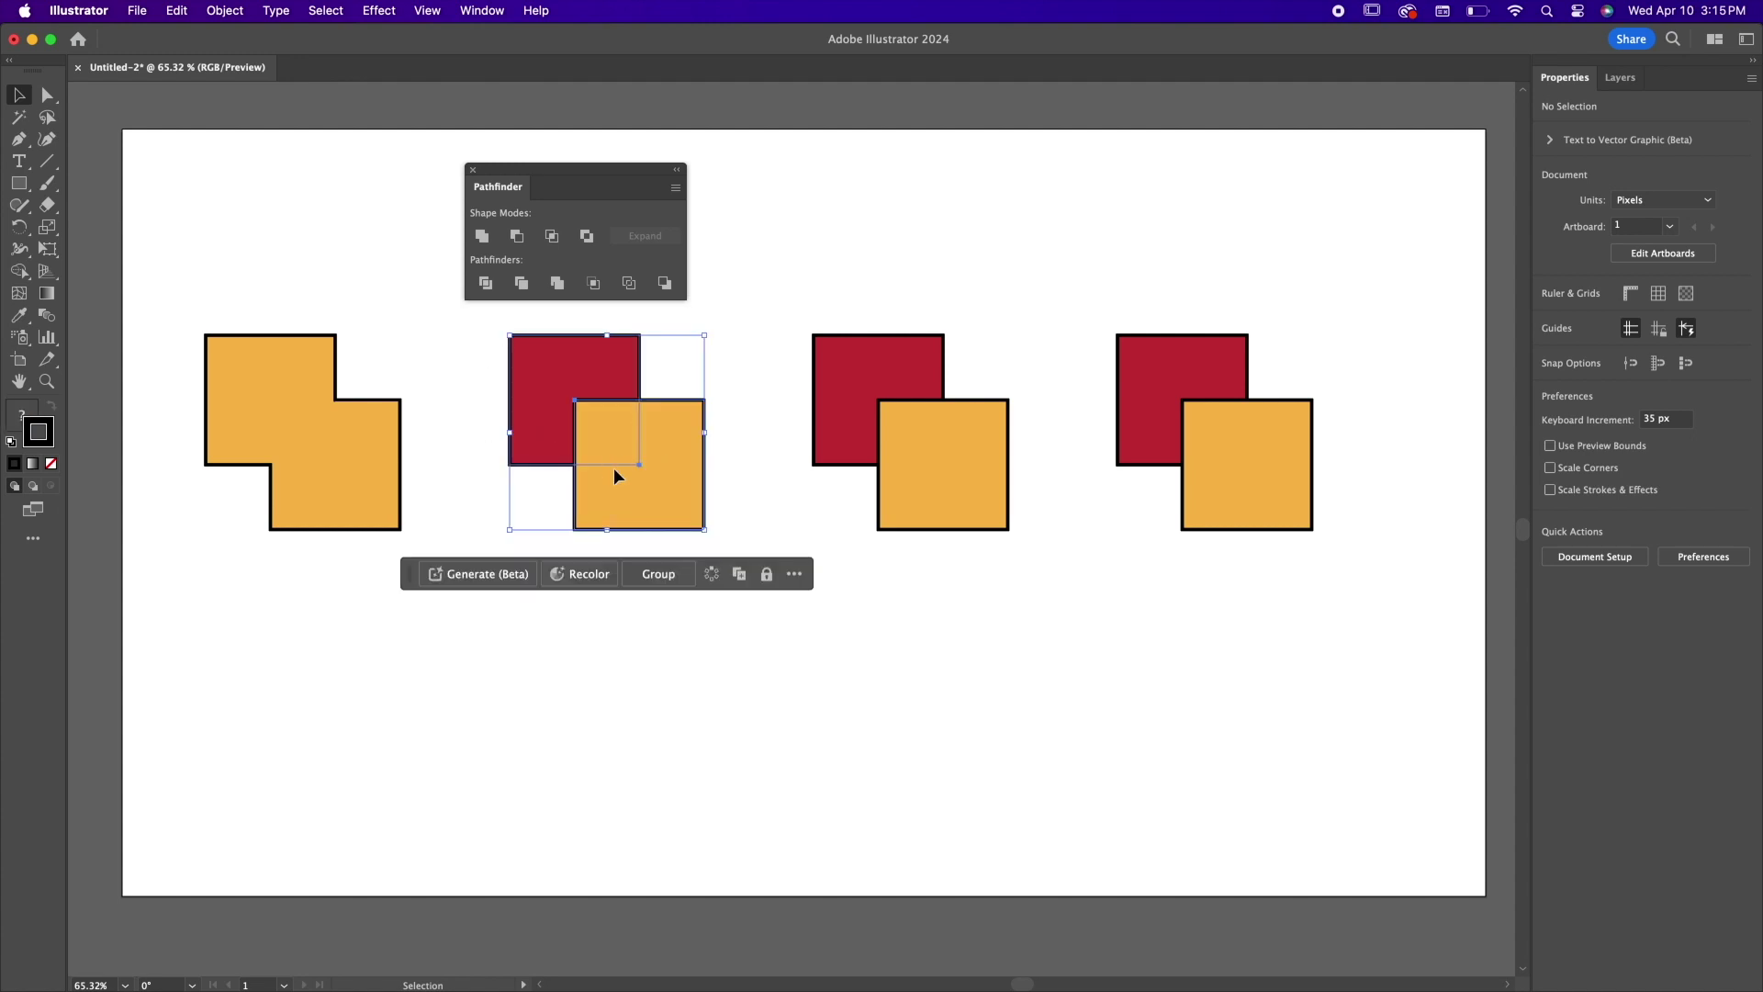
{"action": "left_click", "coordinate": [517, 236]}
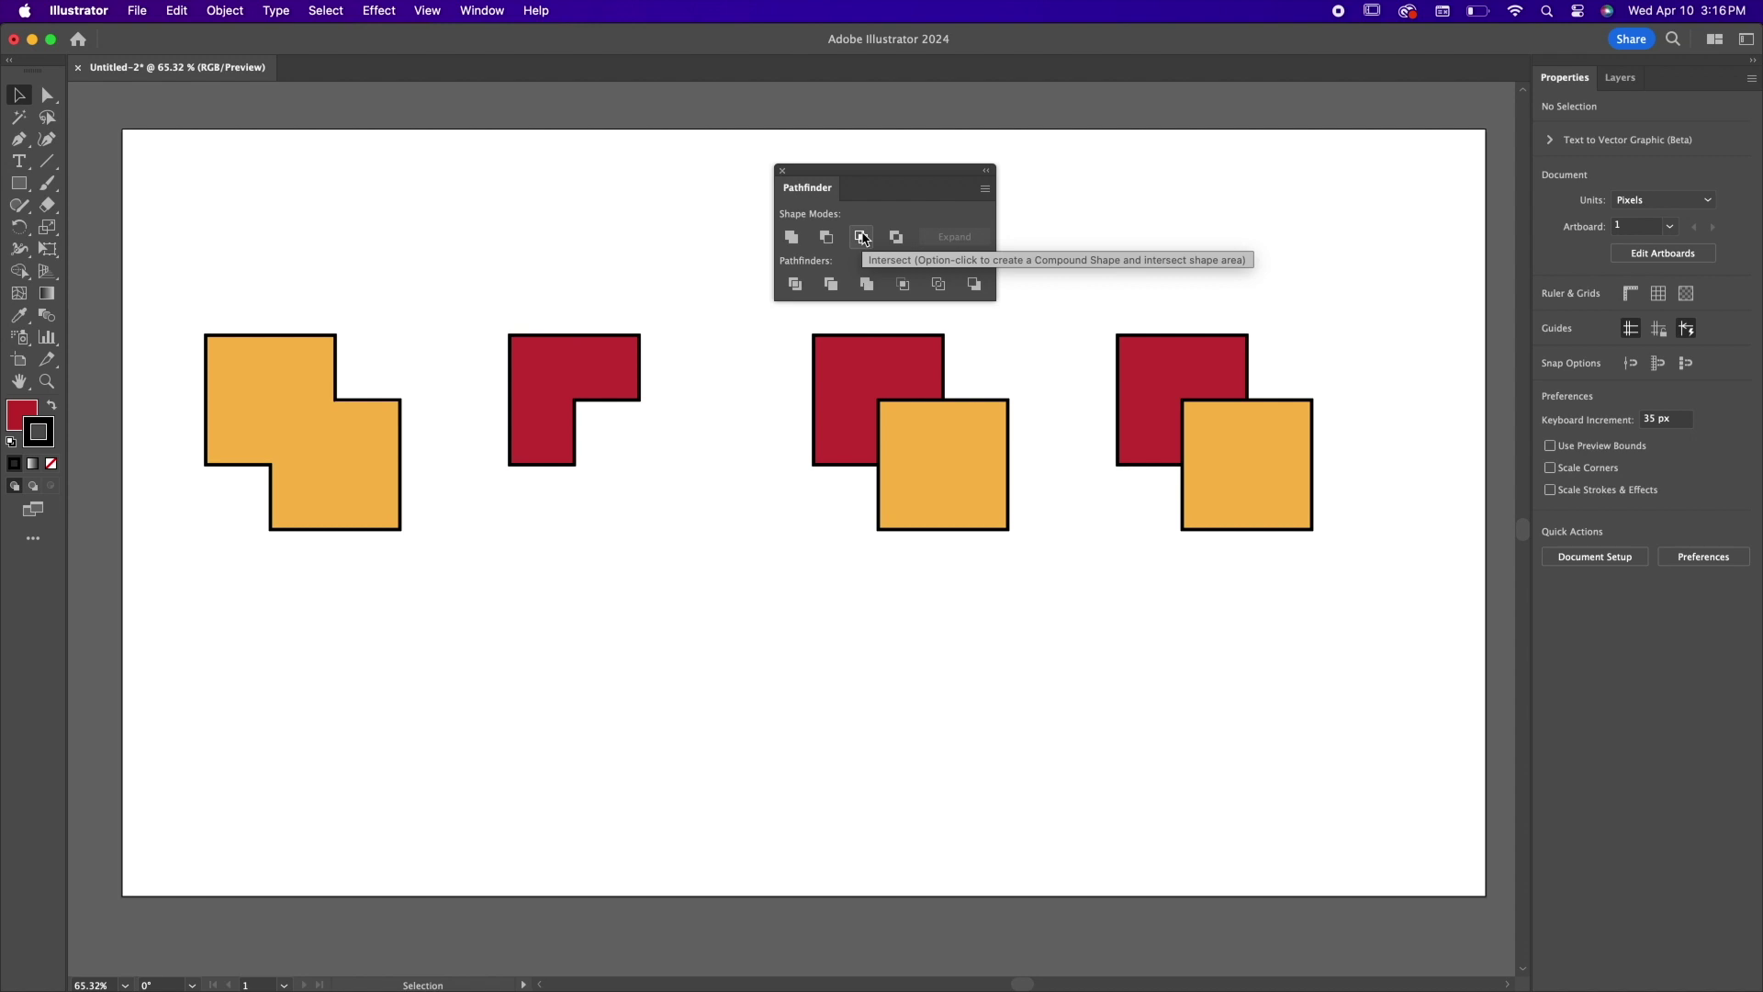
Intersect the third pair of squares and exclude the overlapping area of the fourth pair.
{"action": "left_click_drag", "start_coordinate": [785, 598], "coordinate": [912, 450]}
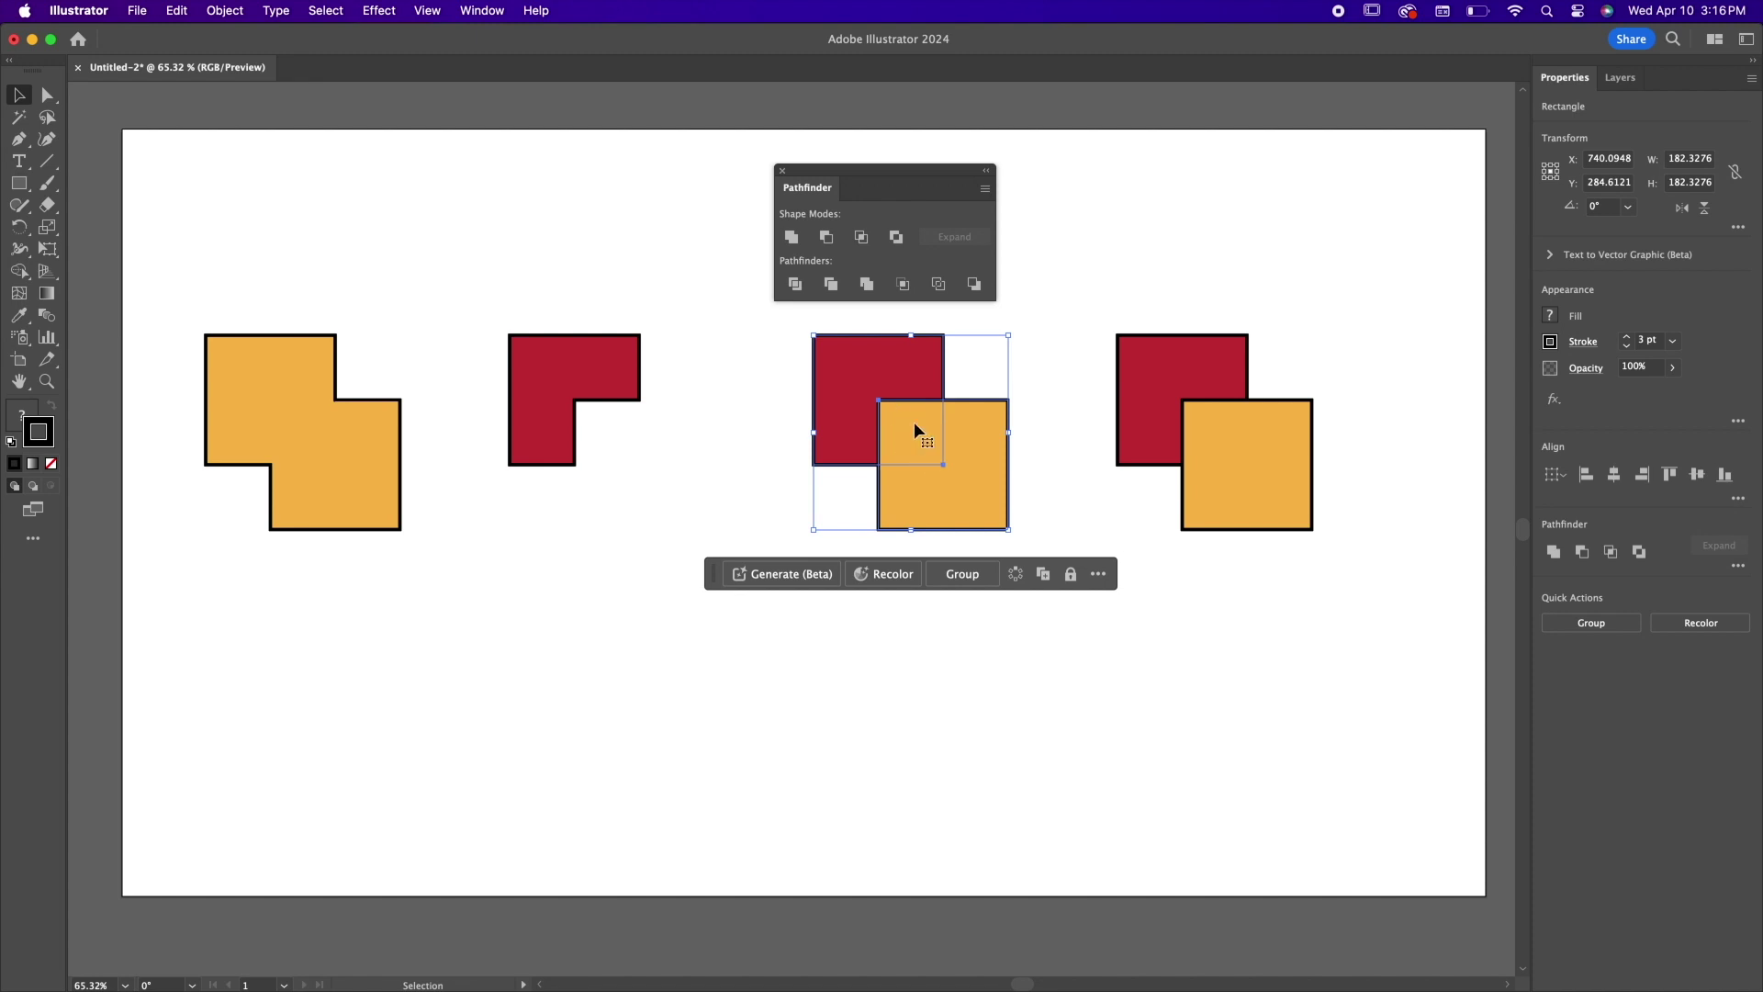
{"action": "left_click", "coordinate": [860, 236]}
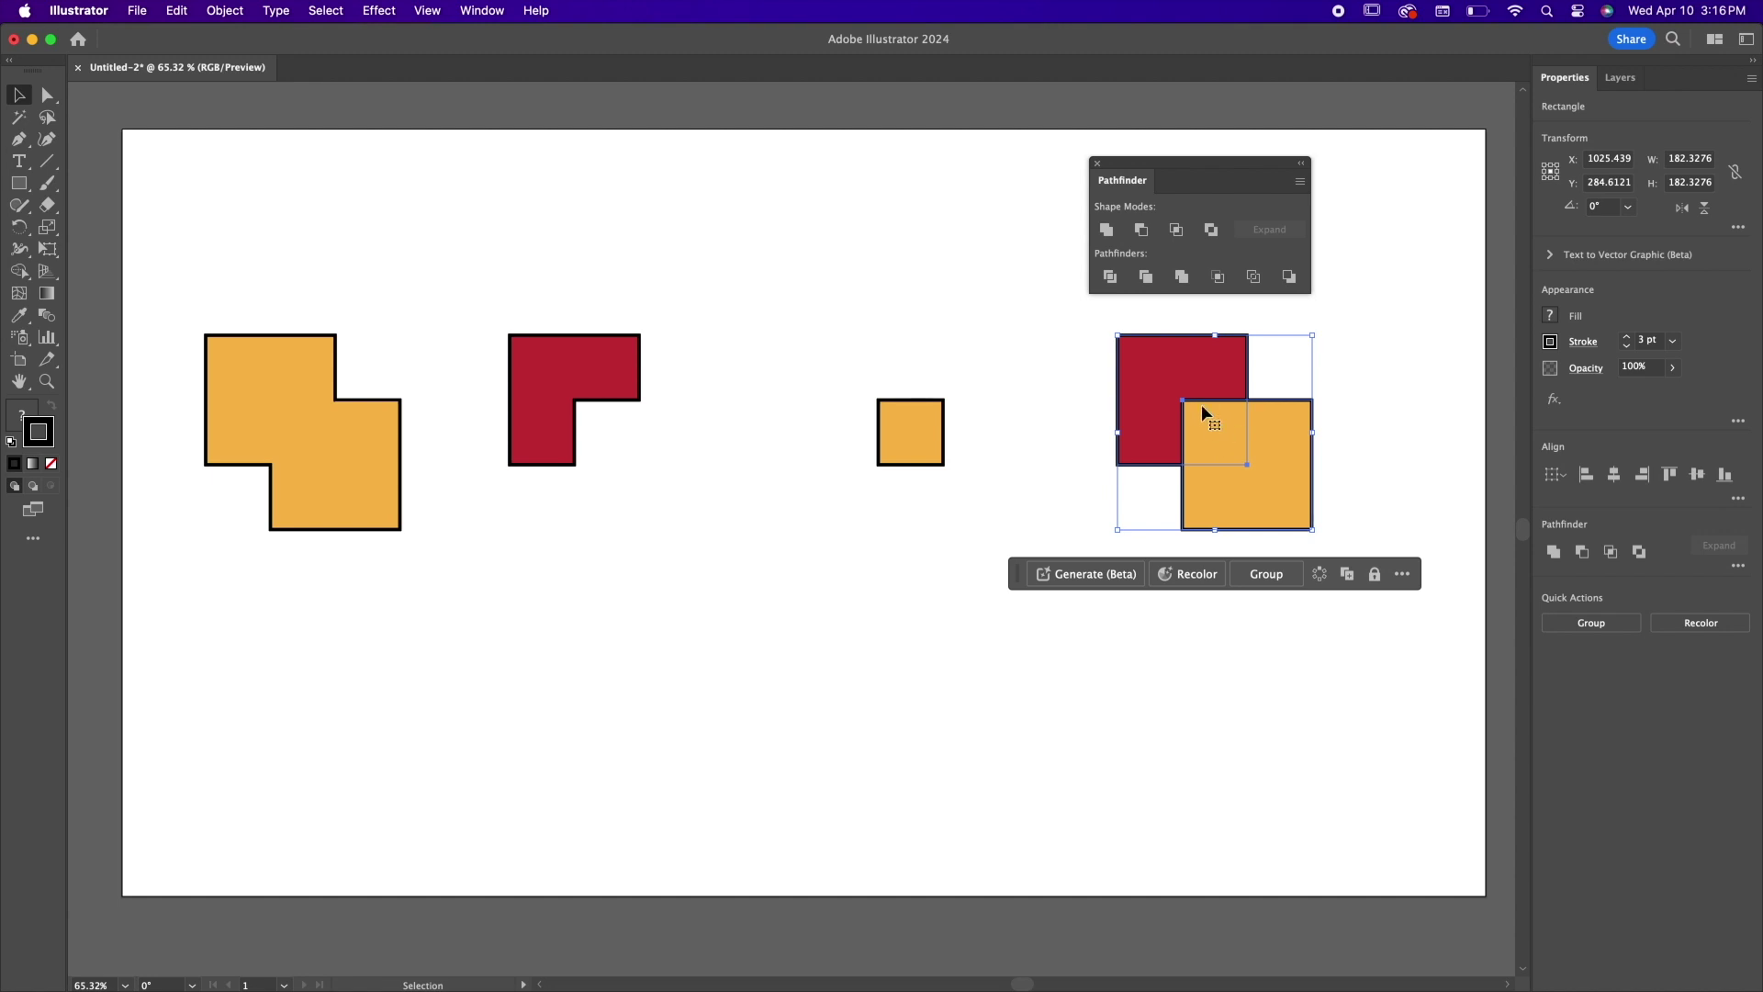
{"action": "left_click", "coordinate": [1213, 233]}
{"action": "left_click", "coordinate": [1353, 318]}
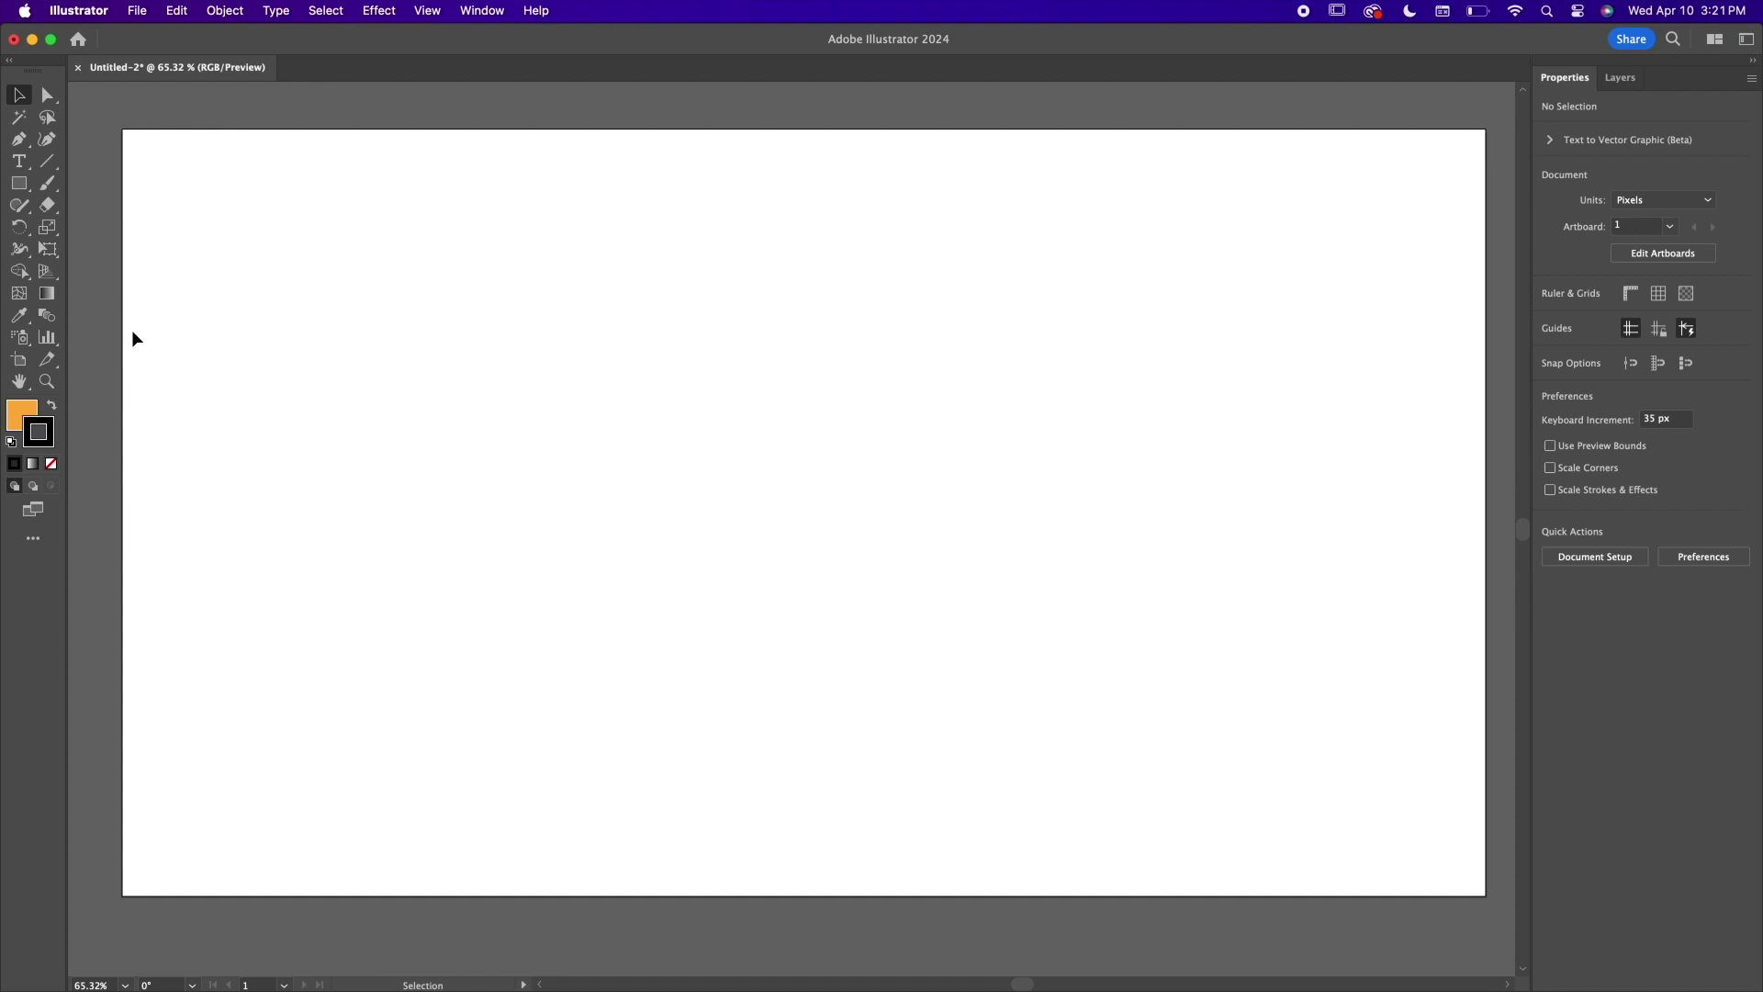
Draw a closed wavy shape with smooth curved segments across the upper part of the artboard using the Pen tool.
{"action": "left_click", "coordinate": [20, 144]}
{"action": "left_click", "coordinate": [277, 369]}
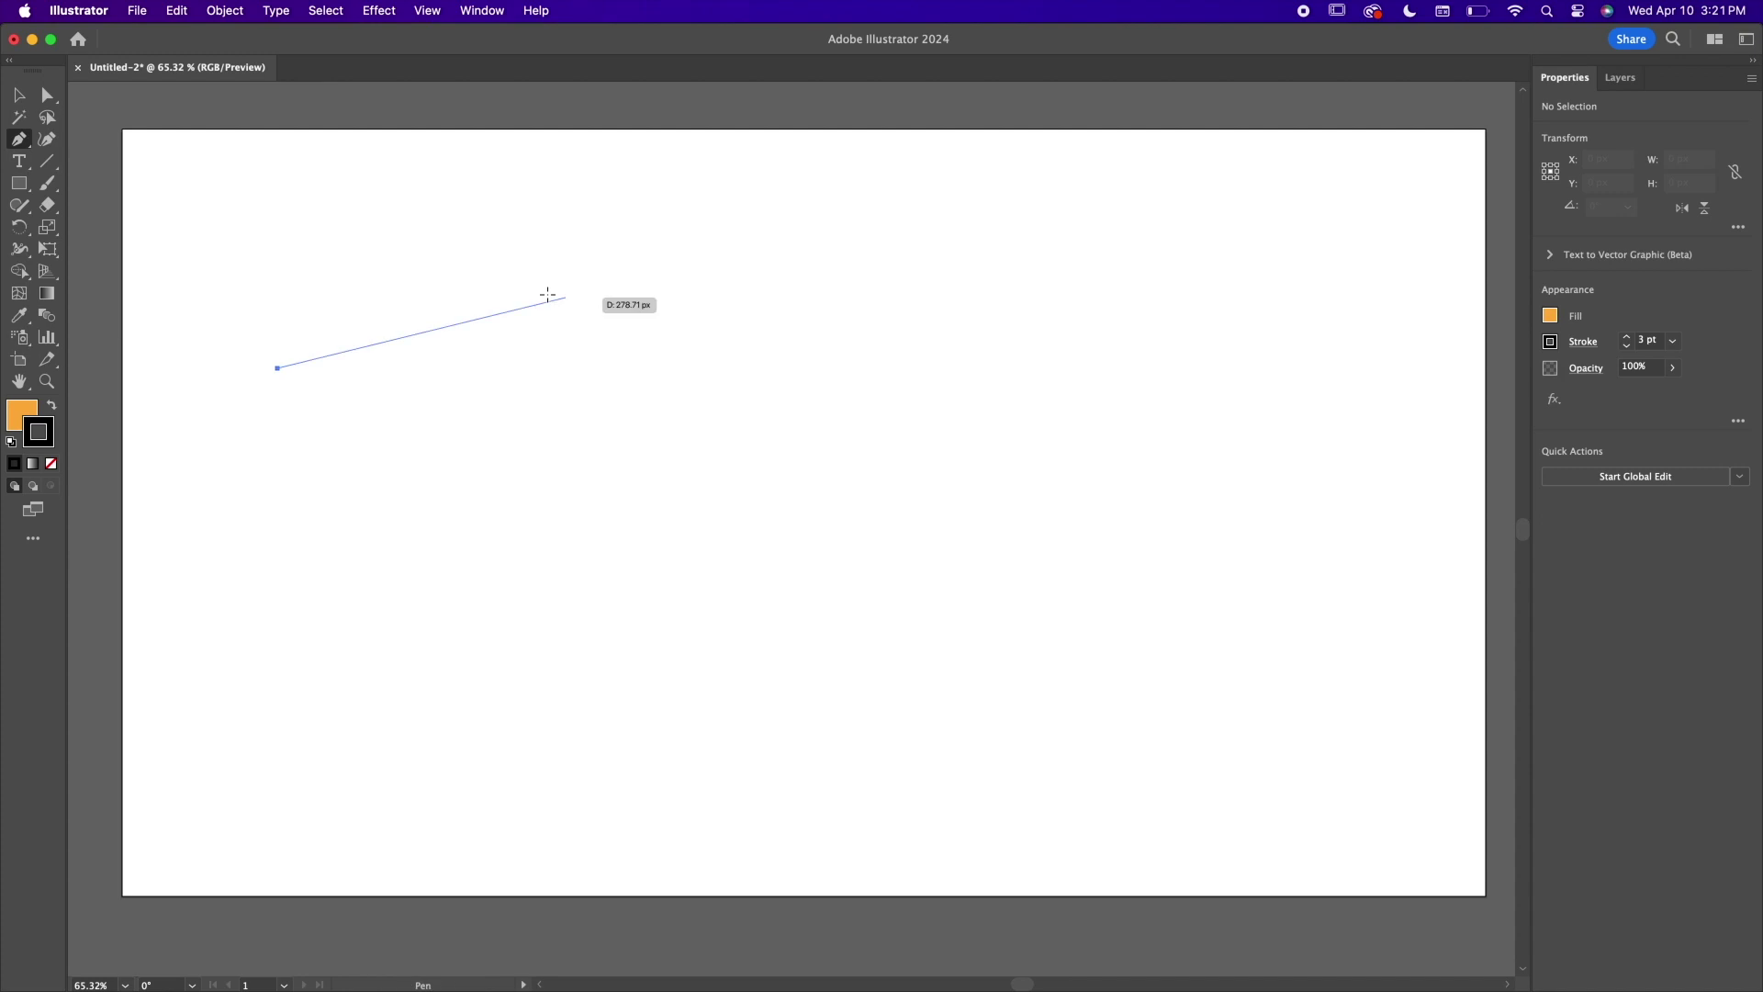
{"action": "left_click_drag", "start_coordinate": [548, 294], "coordinate": [728, 399]}
{"action": "left_click_drag", "start_coordinate": [817, 273], "coordinate": [843, 192]}
{"action": "left_click_drag", "start_coordinate": [1085, 315], "coordinate": [1122, 447]}
{"action": "left_click_drag", "start_coordinate": [1274, 305], "coordinate": [926, 524]}
{"action": "left_click_drag", "start_coordinate": [809, 463], "coordinate": [614, 531]}
{"action": "left_click_drag", "start_coordinate": [400, 455], "coordinate": [436, 519]}
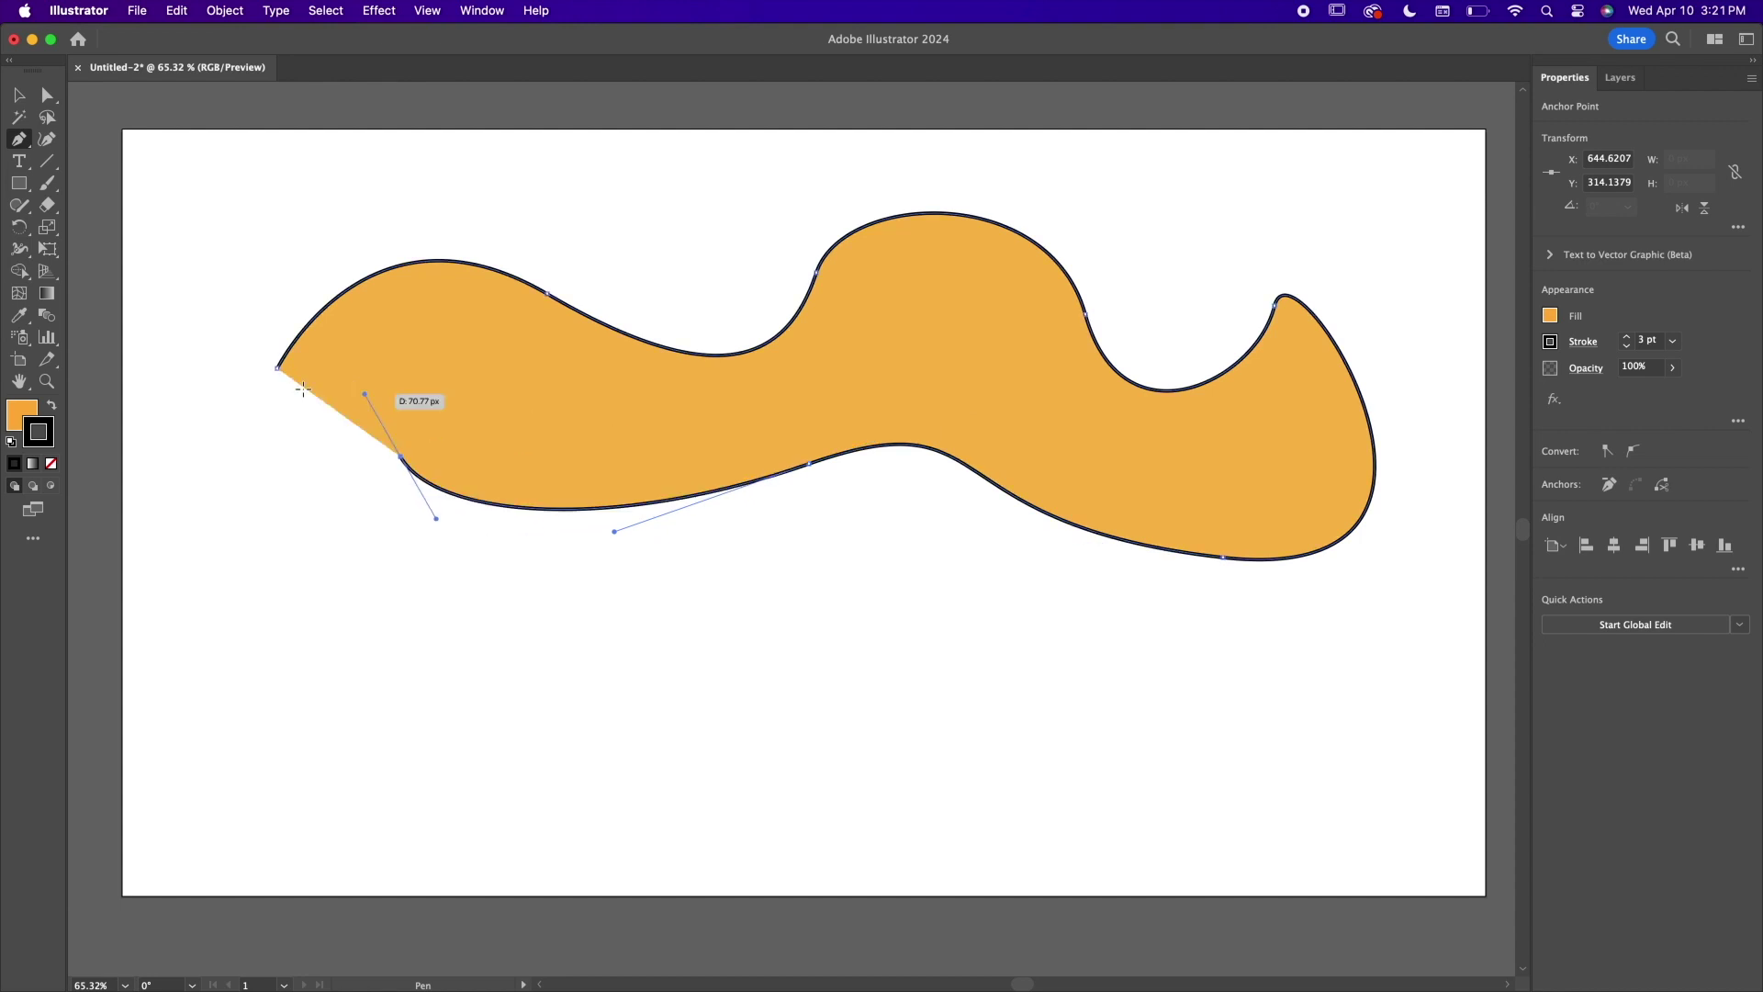
{"action": "left_click_drag", "start_coordinate": [277, 369], "coordinate": [367, 188]}
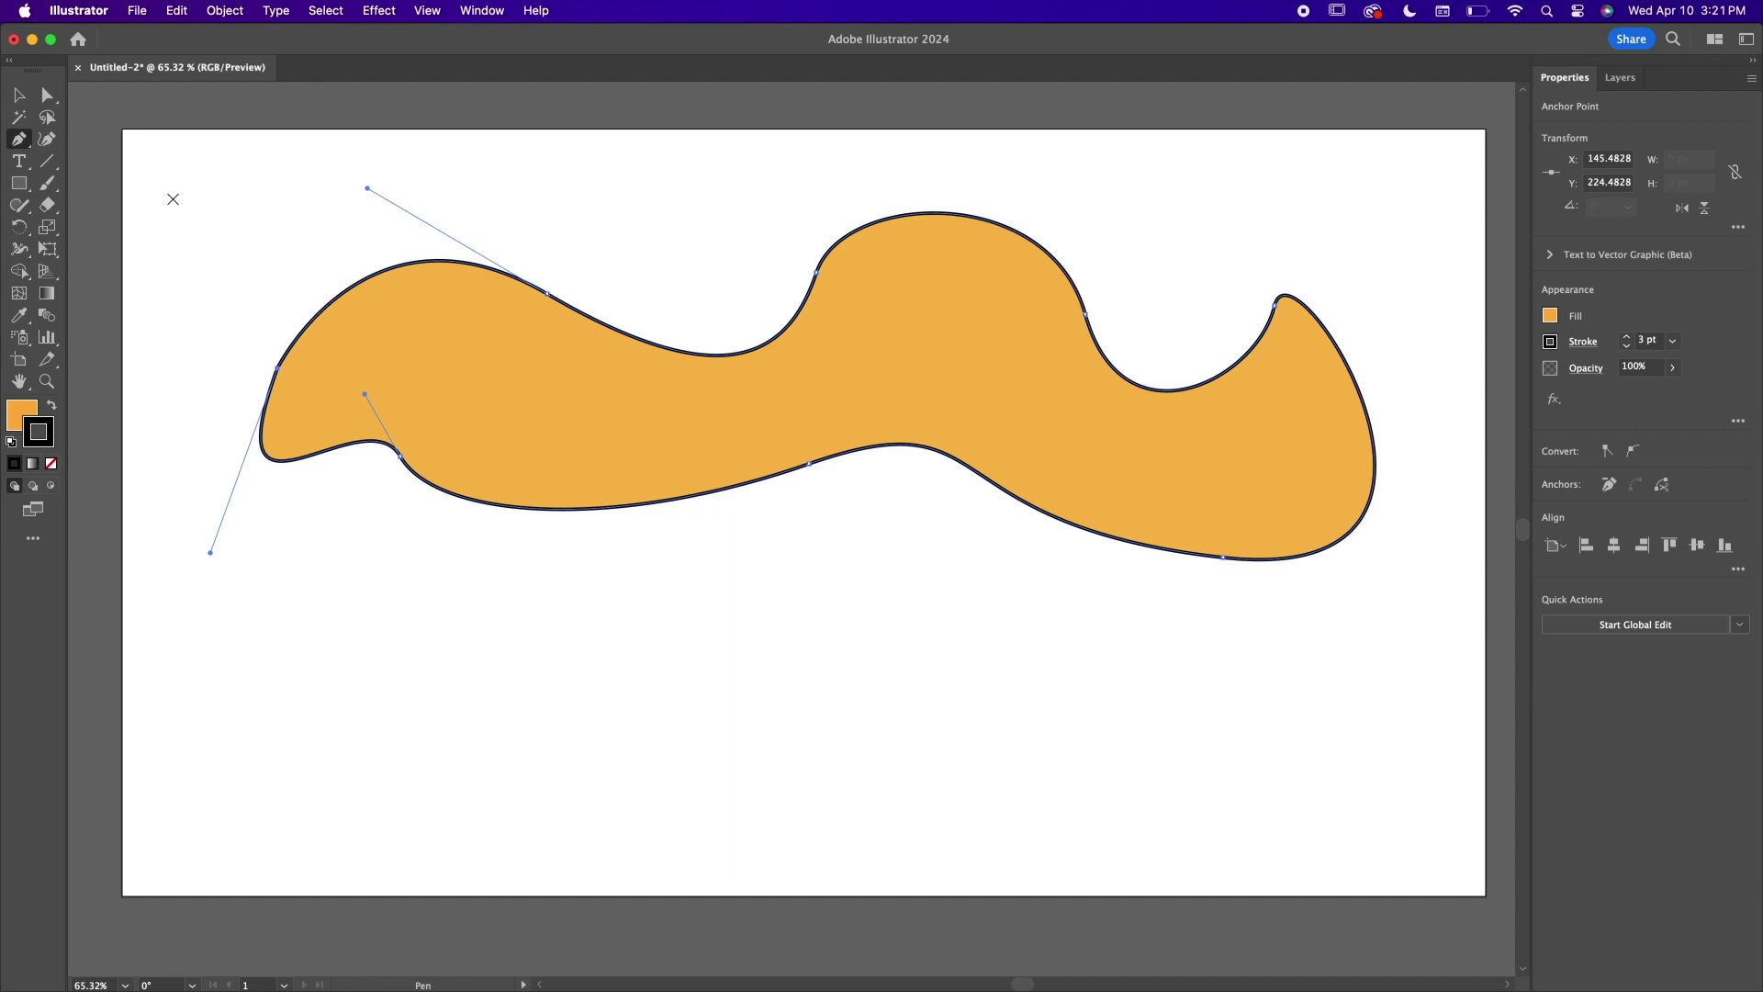
Delete the wavy orange shape from the artboard.
{"action": "left_click", "coordinate": [19, 96]}
{"action": "key", "text": "super+z"}
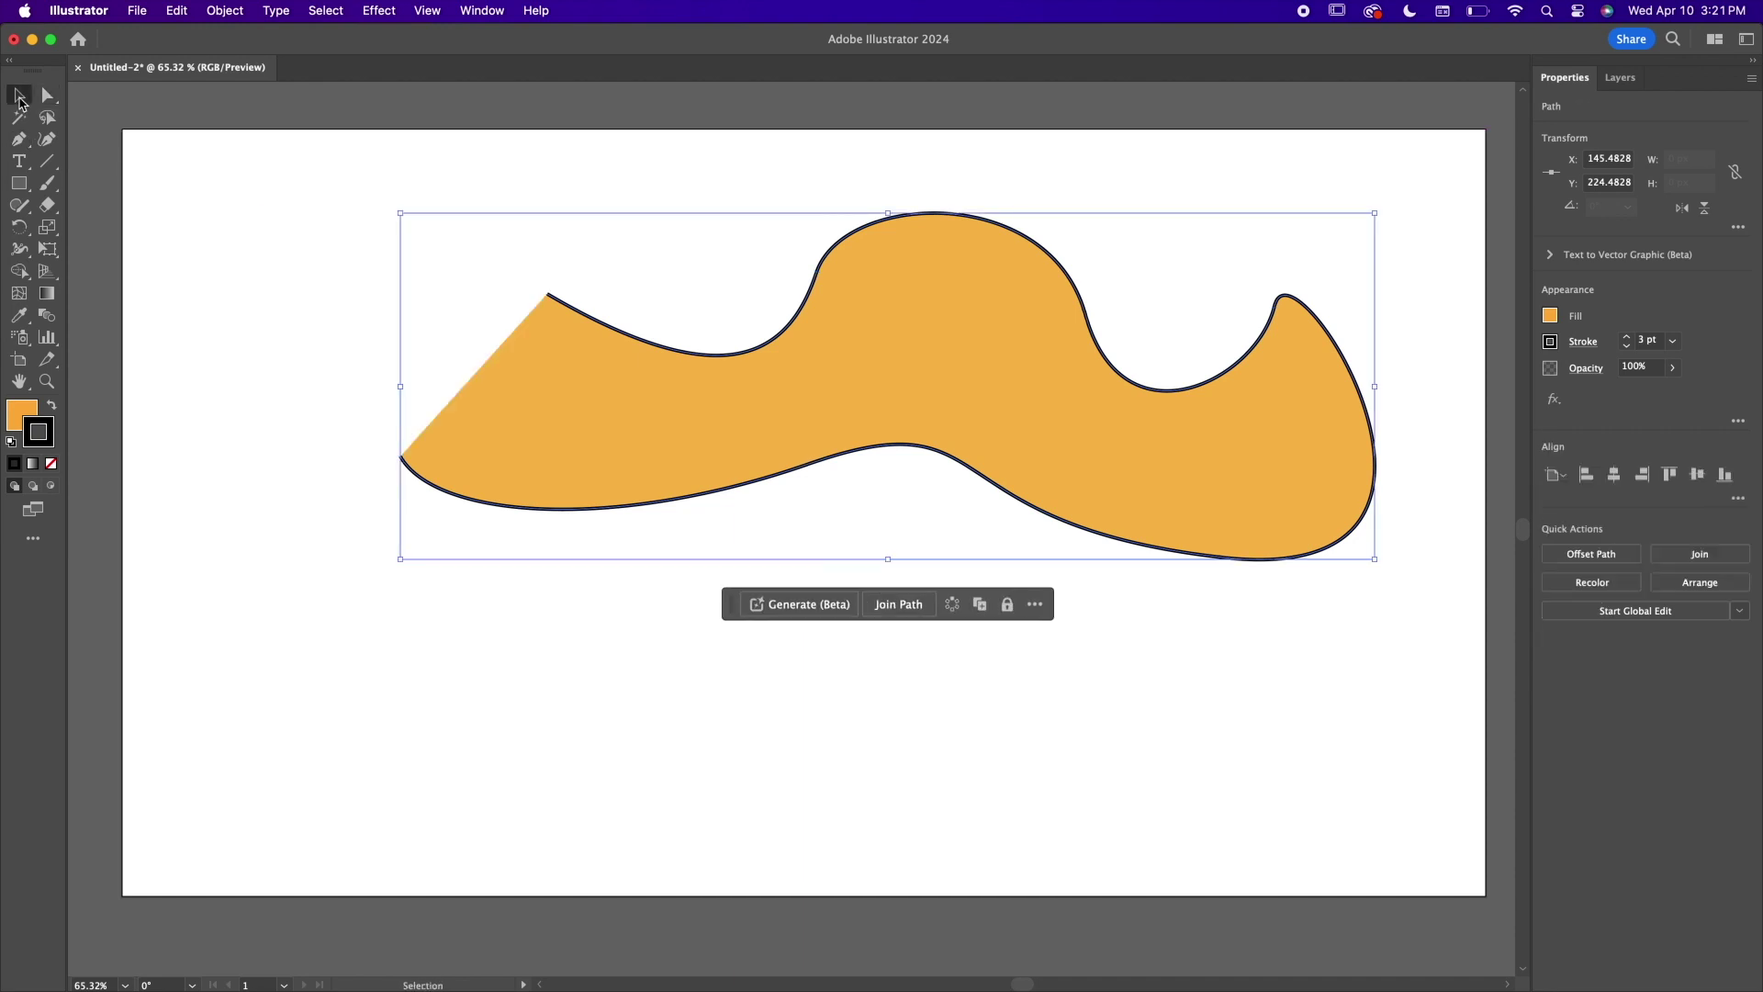
{"action": "key", "text": "Delete"}
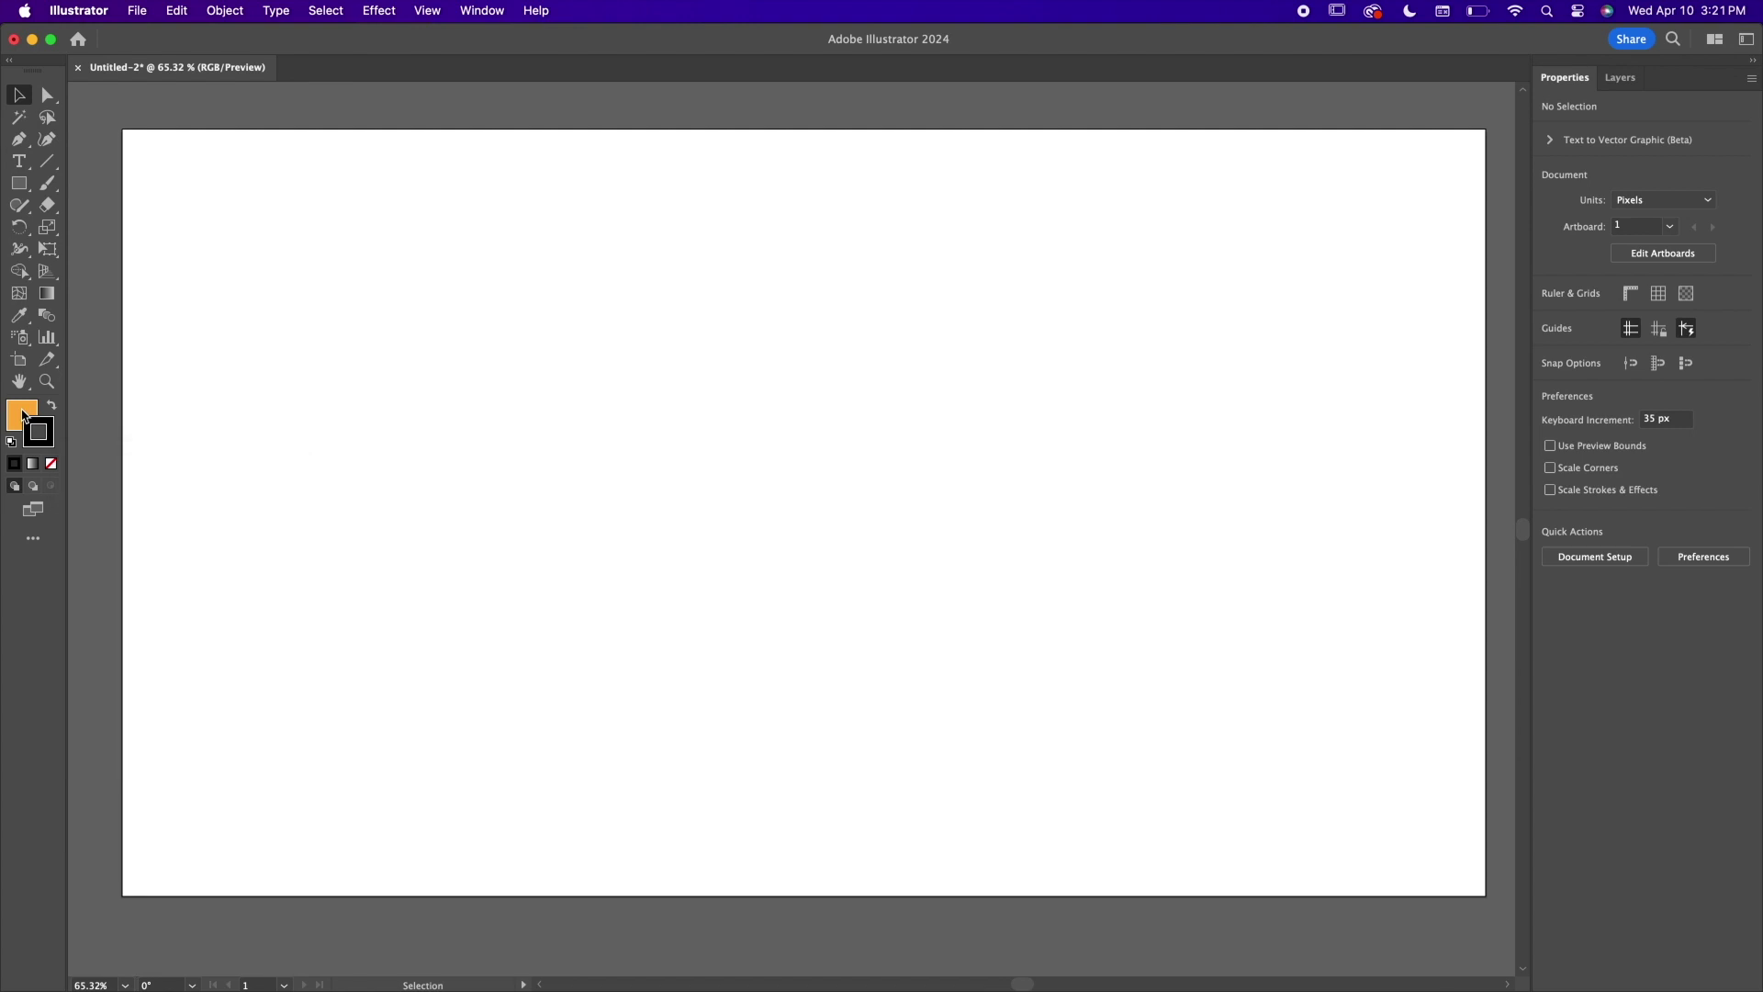
Set the fill color to none, keeping the black stroke.
{"action": "left_click", "coordinate": [21, 413]}
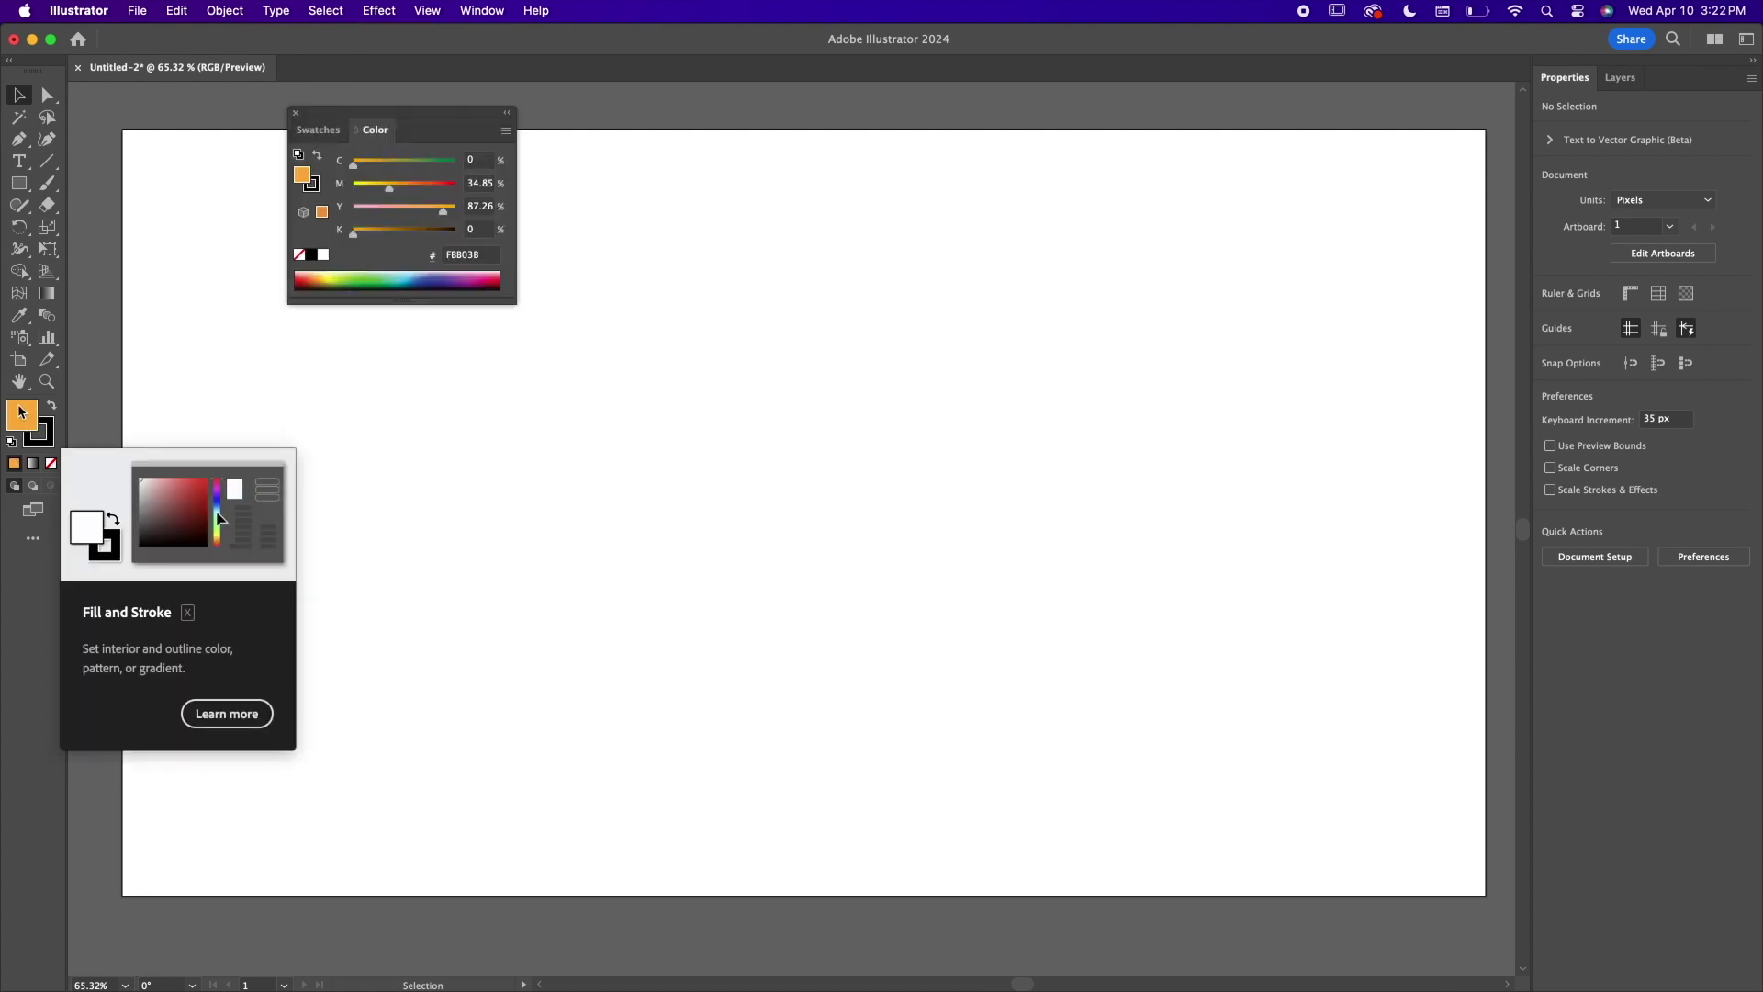
{"action": "key", "text": "slash"}
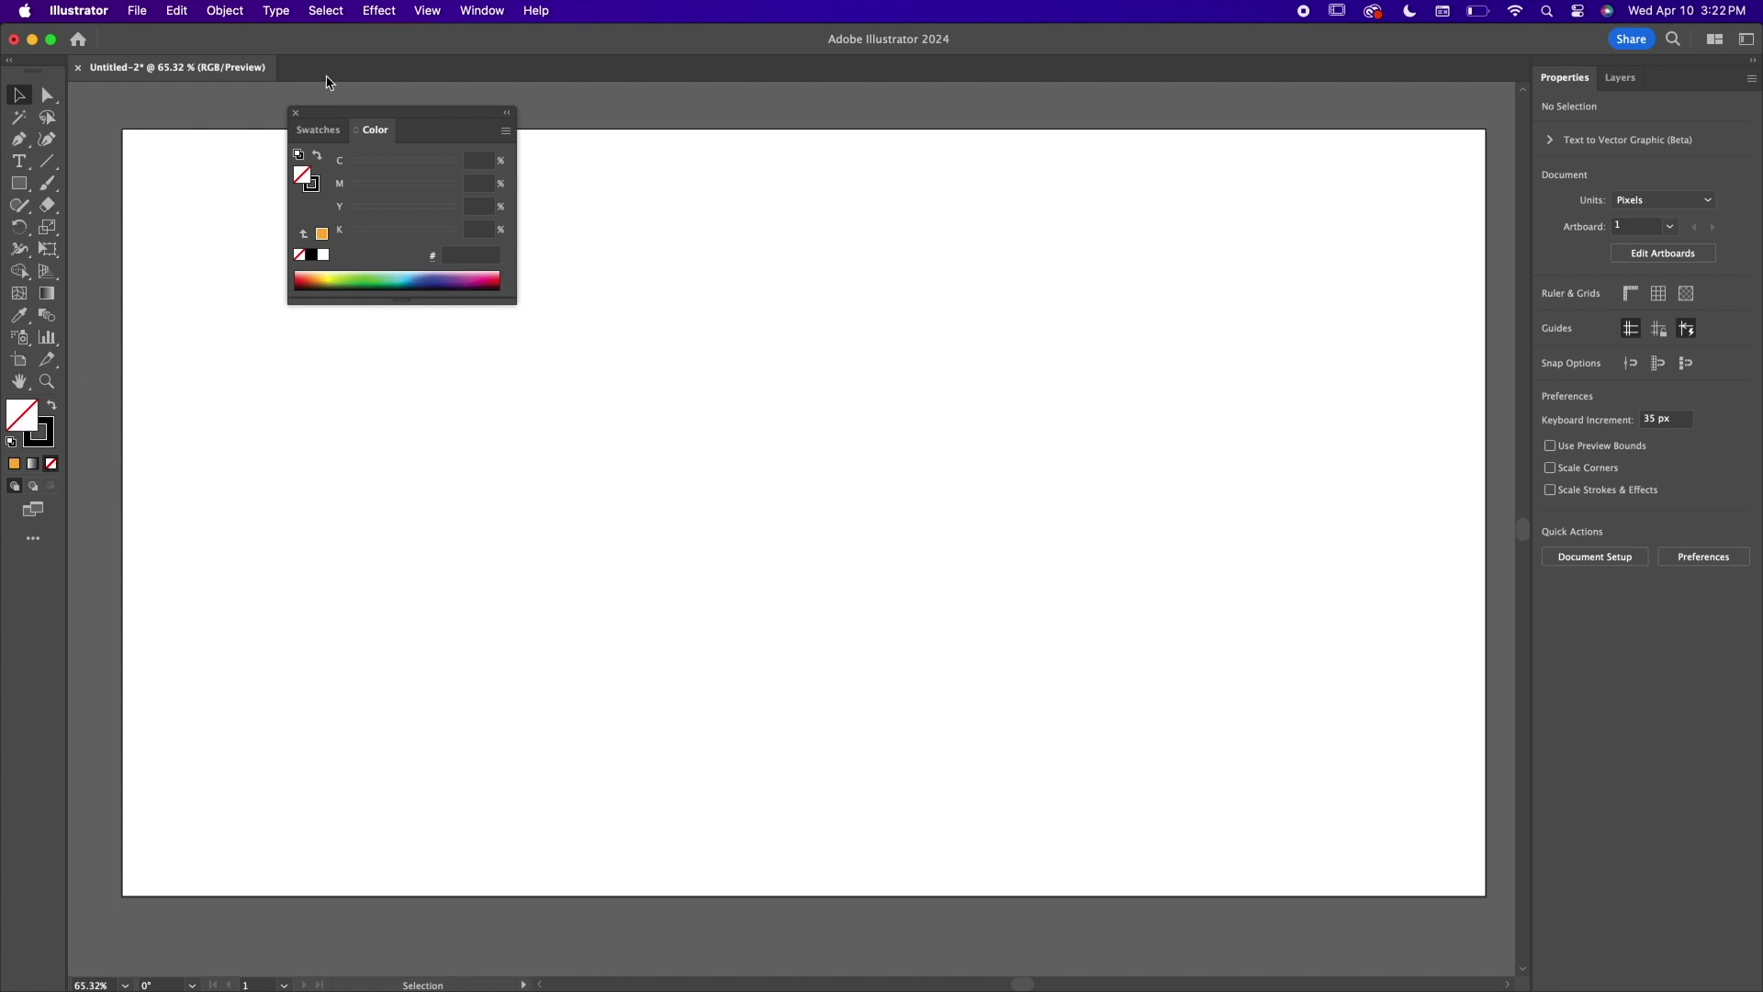
{"action": "left_click", "coordinate": [297, 114]}
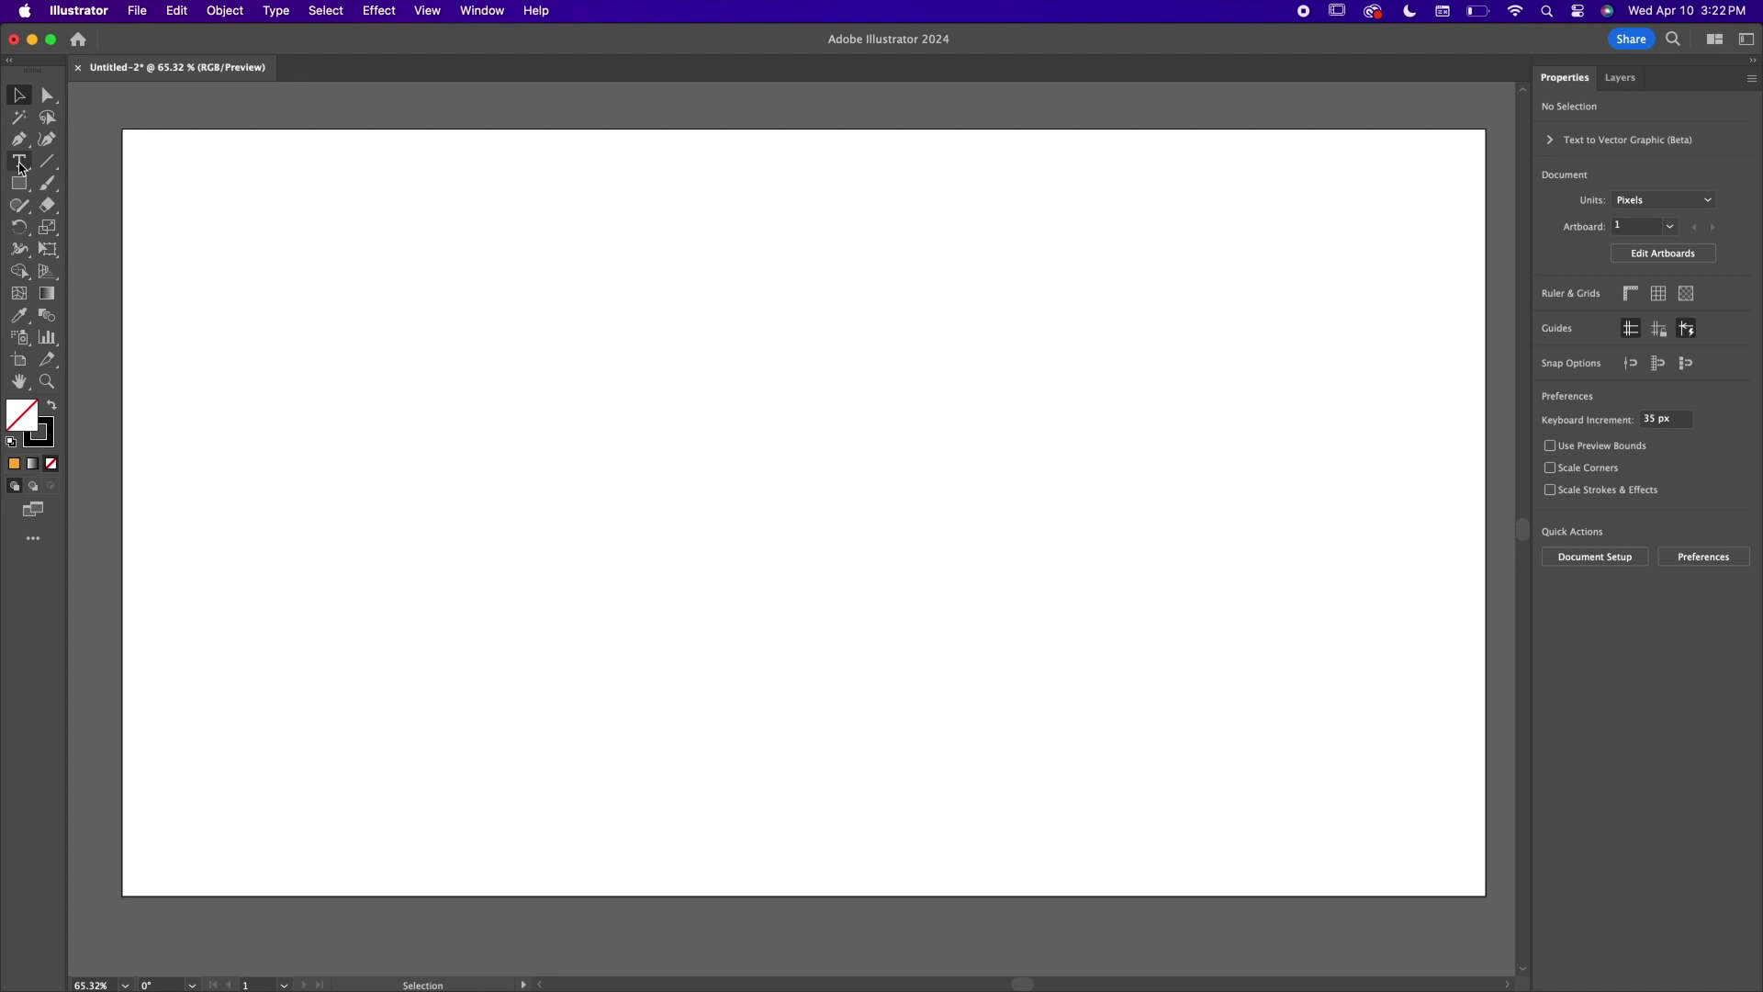
Draw an open stepped path of straight horizontal and vertical segments on the artboard's left half with the Pen tool.
{"action": "left_click", "coordinate": [20, 139]}
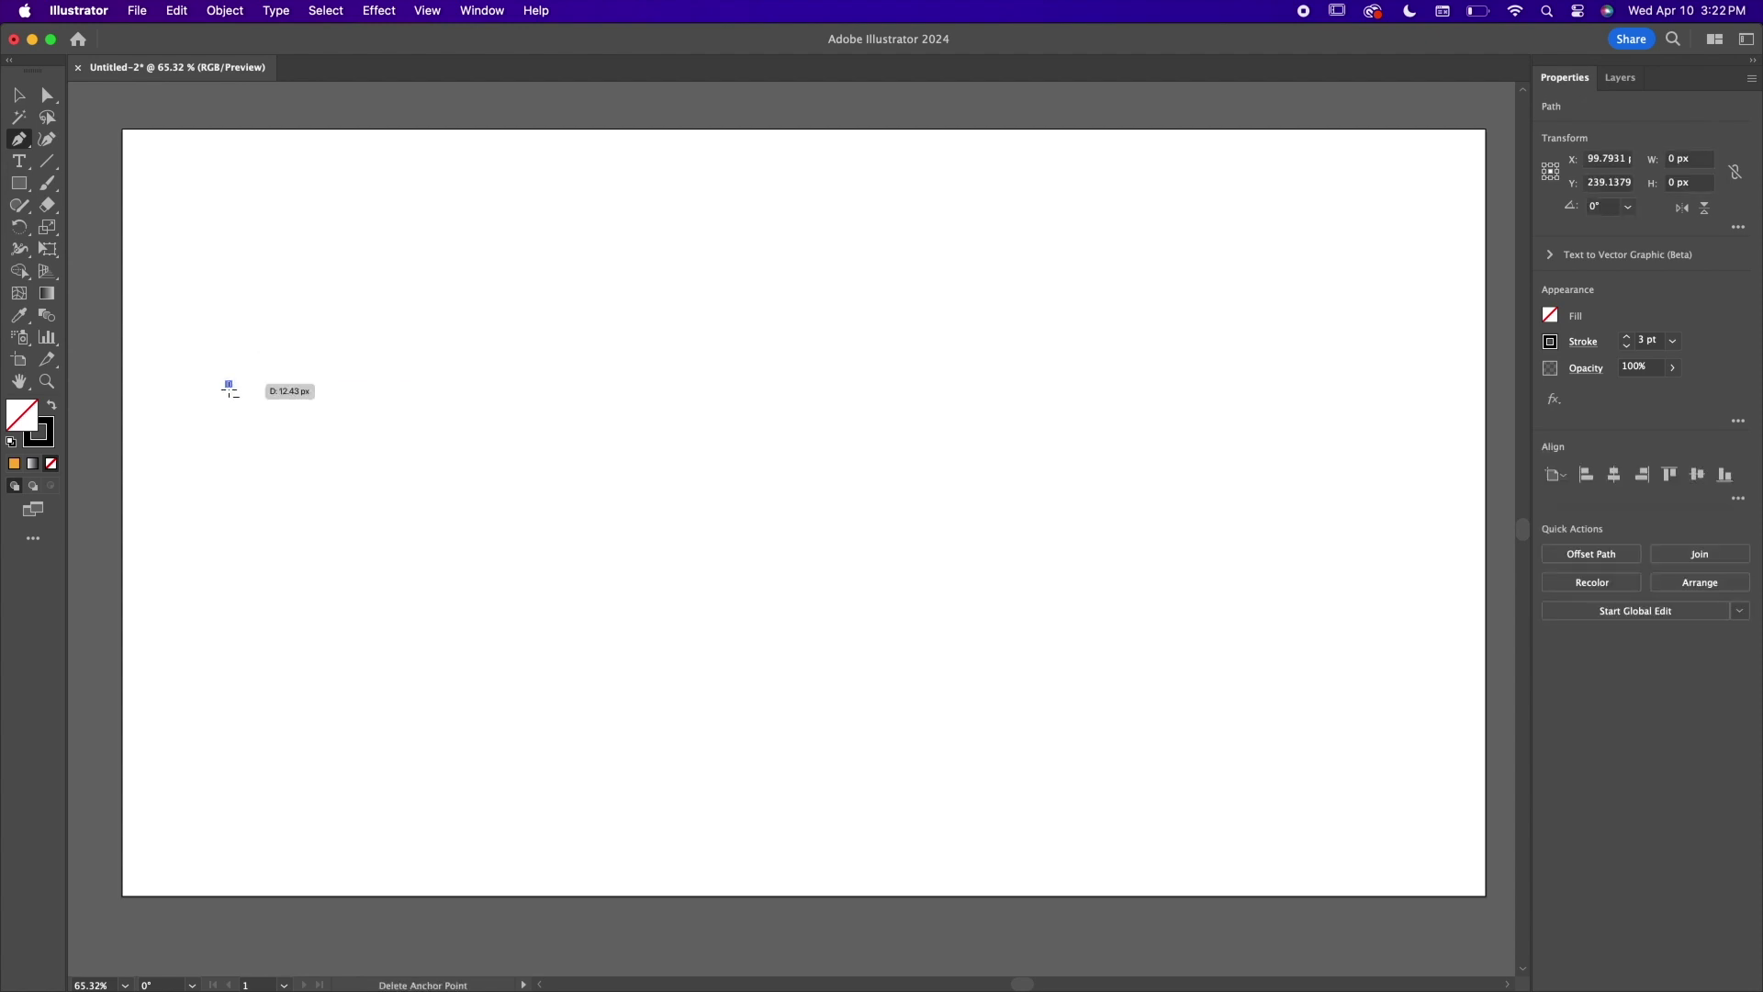
{"action": "scroll", "coordinate": [229, 390], "scroll_direction": "up", "scroll_amount": 3}
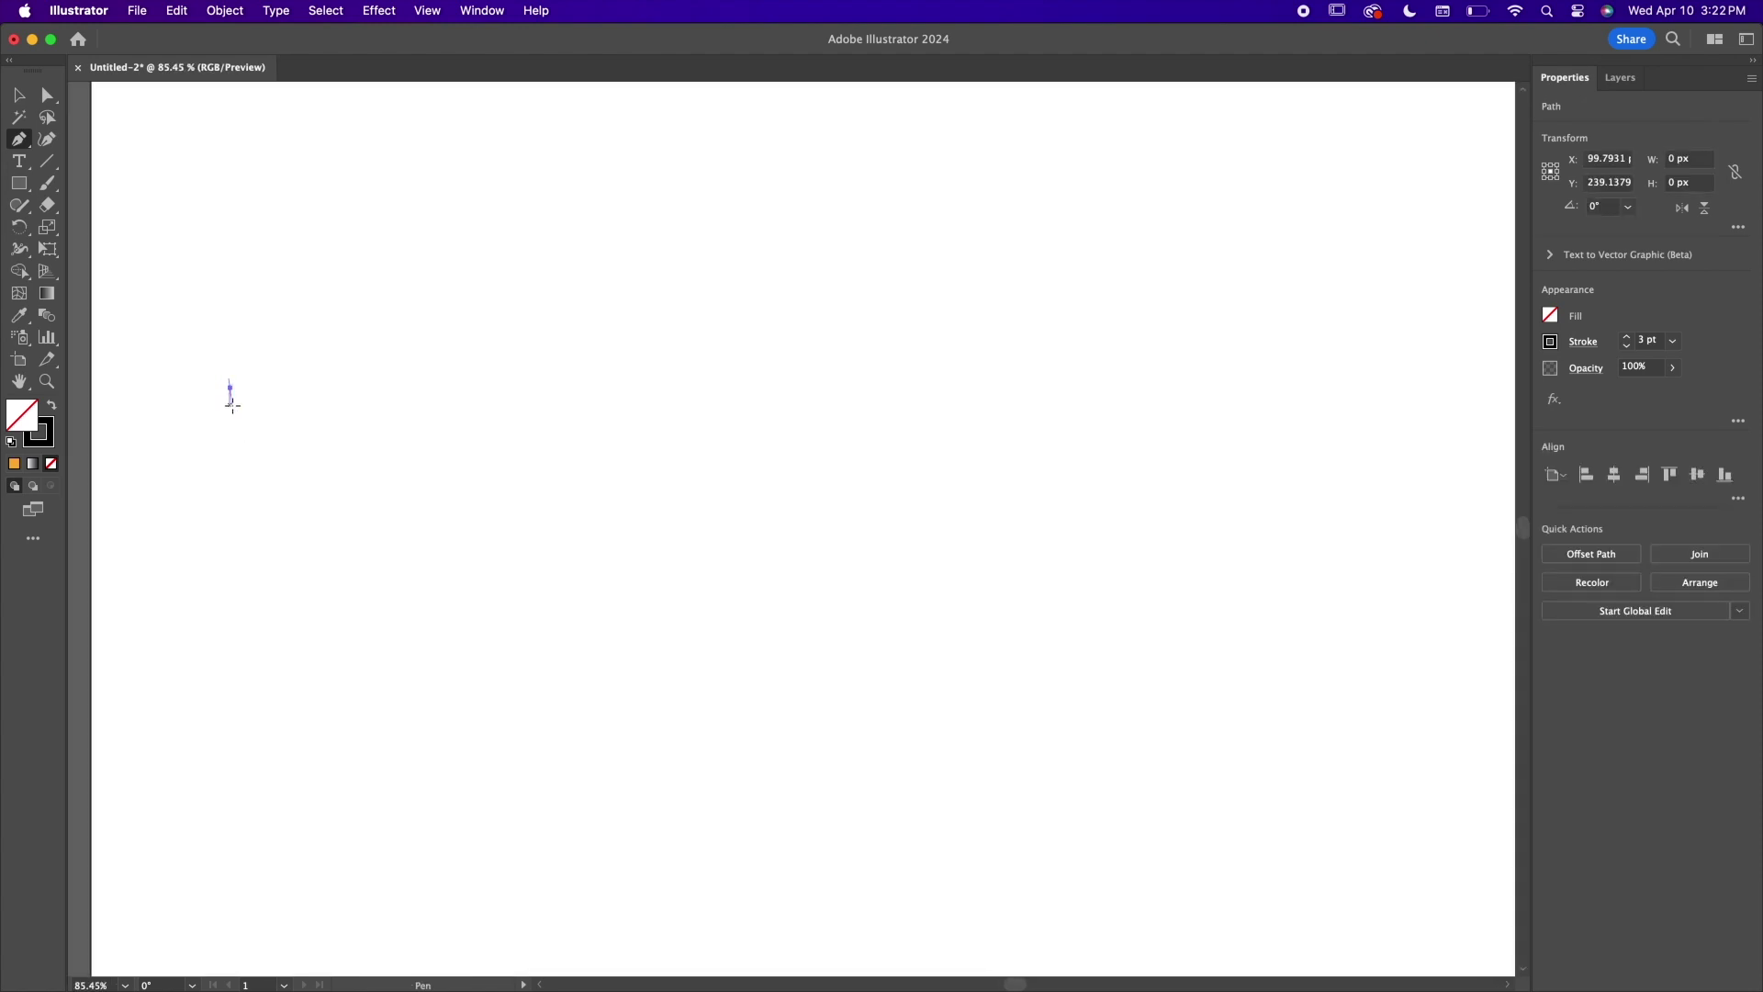
{"action": "scroll", "coordinate": [230, 395], "scroll_direction": "down", "scroll_amount": 3}
{"action": "scroll", "coordinate": [230, 396], "scroll_direction": "up", "scroll_amount": 2}
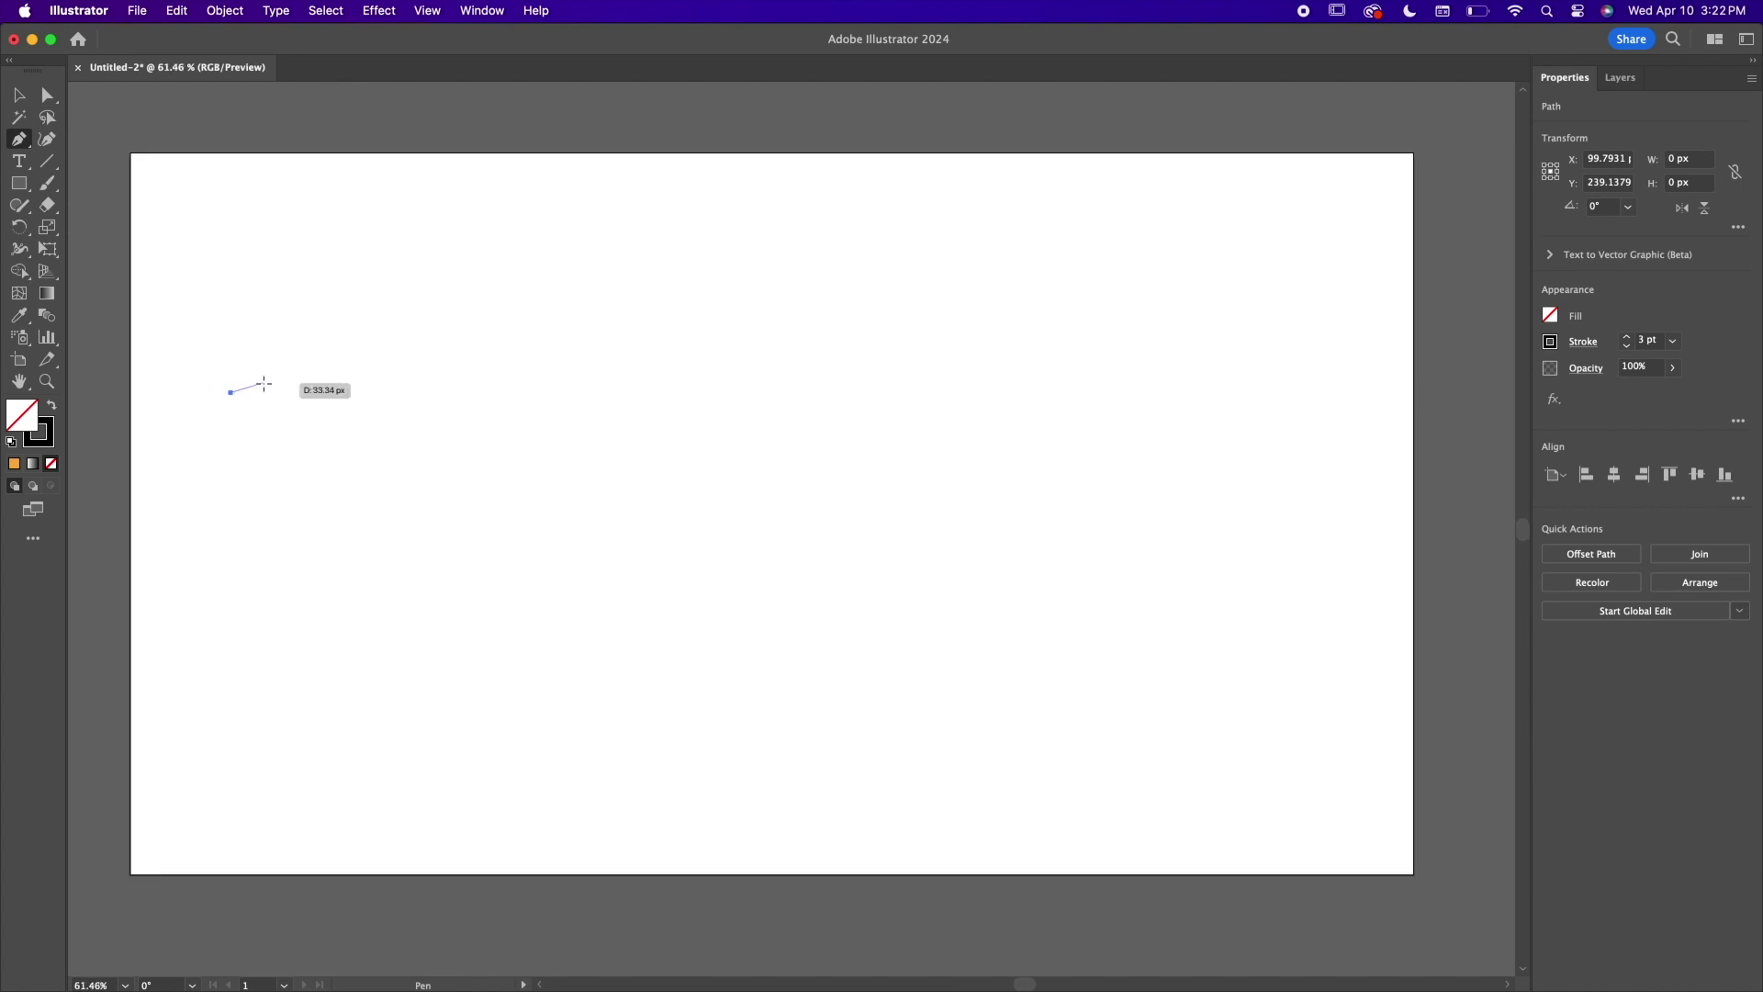
{"action": "left_click", "coordinate": [418, 393]}
{"action": "left_click", "coordinate": [418, 282]}
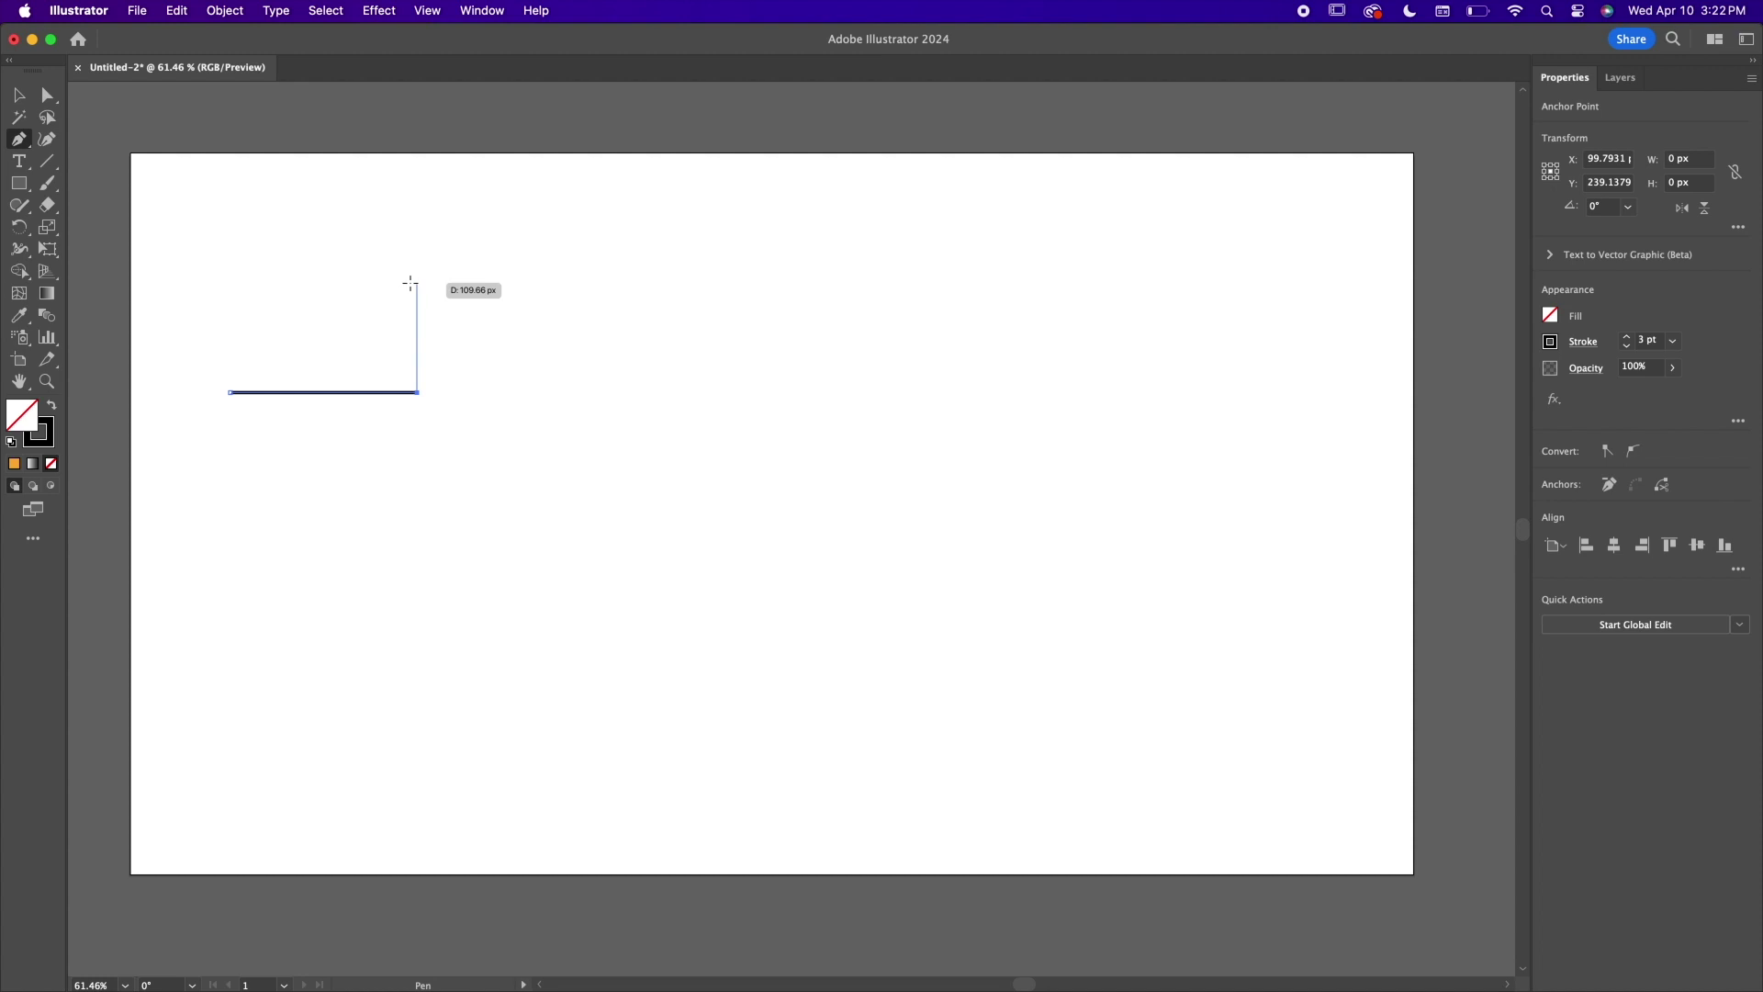
{"action": "left_click", "coordinate": [526, 281]}
{"action": "left_click", "coordinate": [525, 500]}
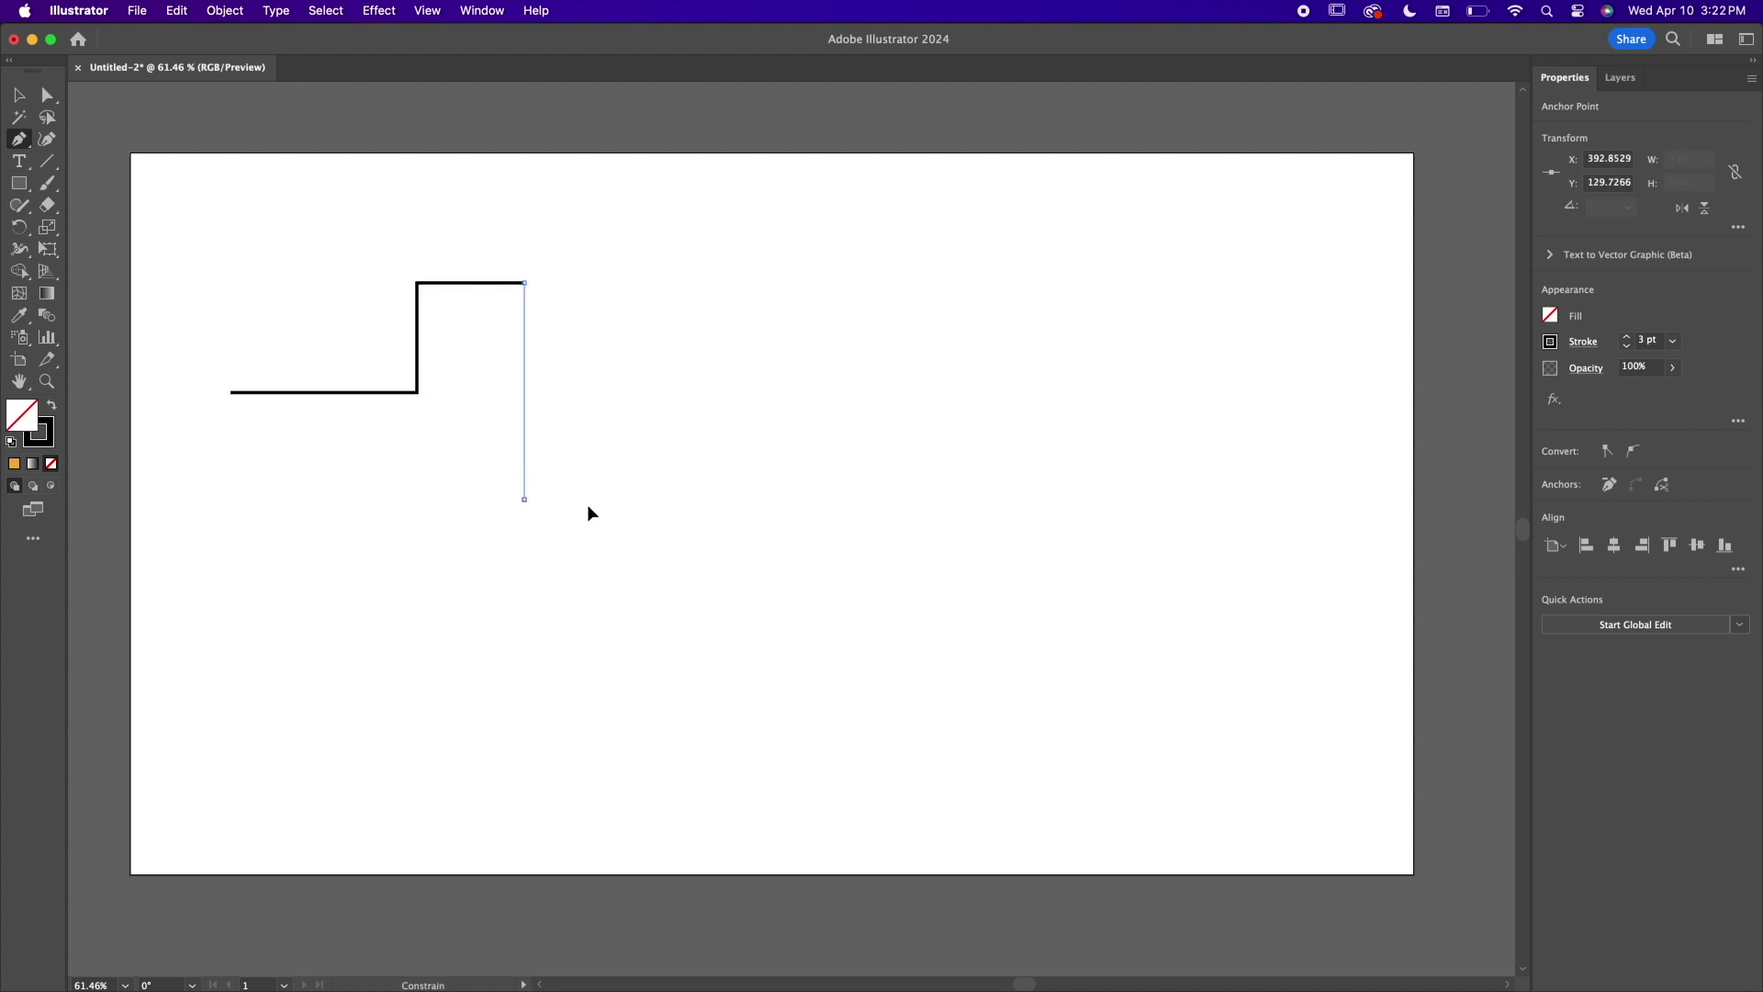
{"action": "left_click", "coordinate": [616, 499]}
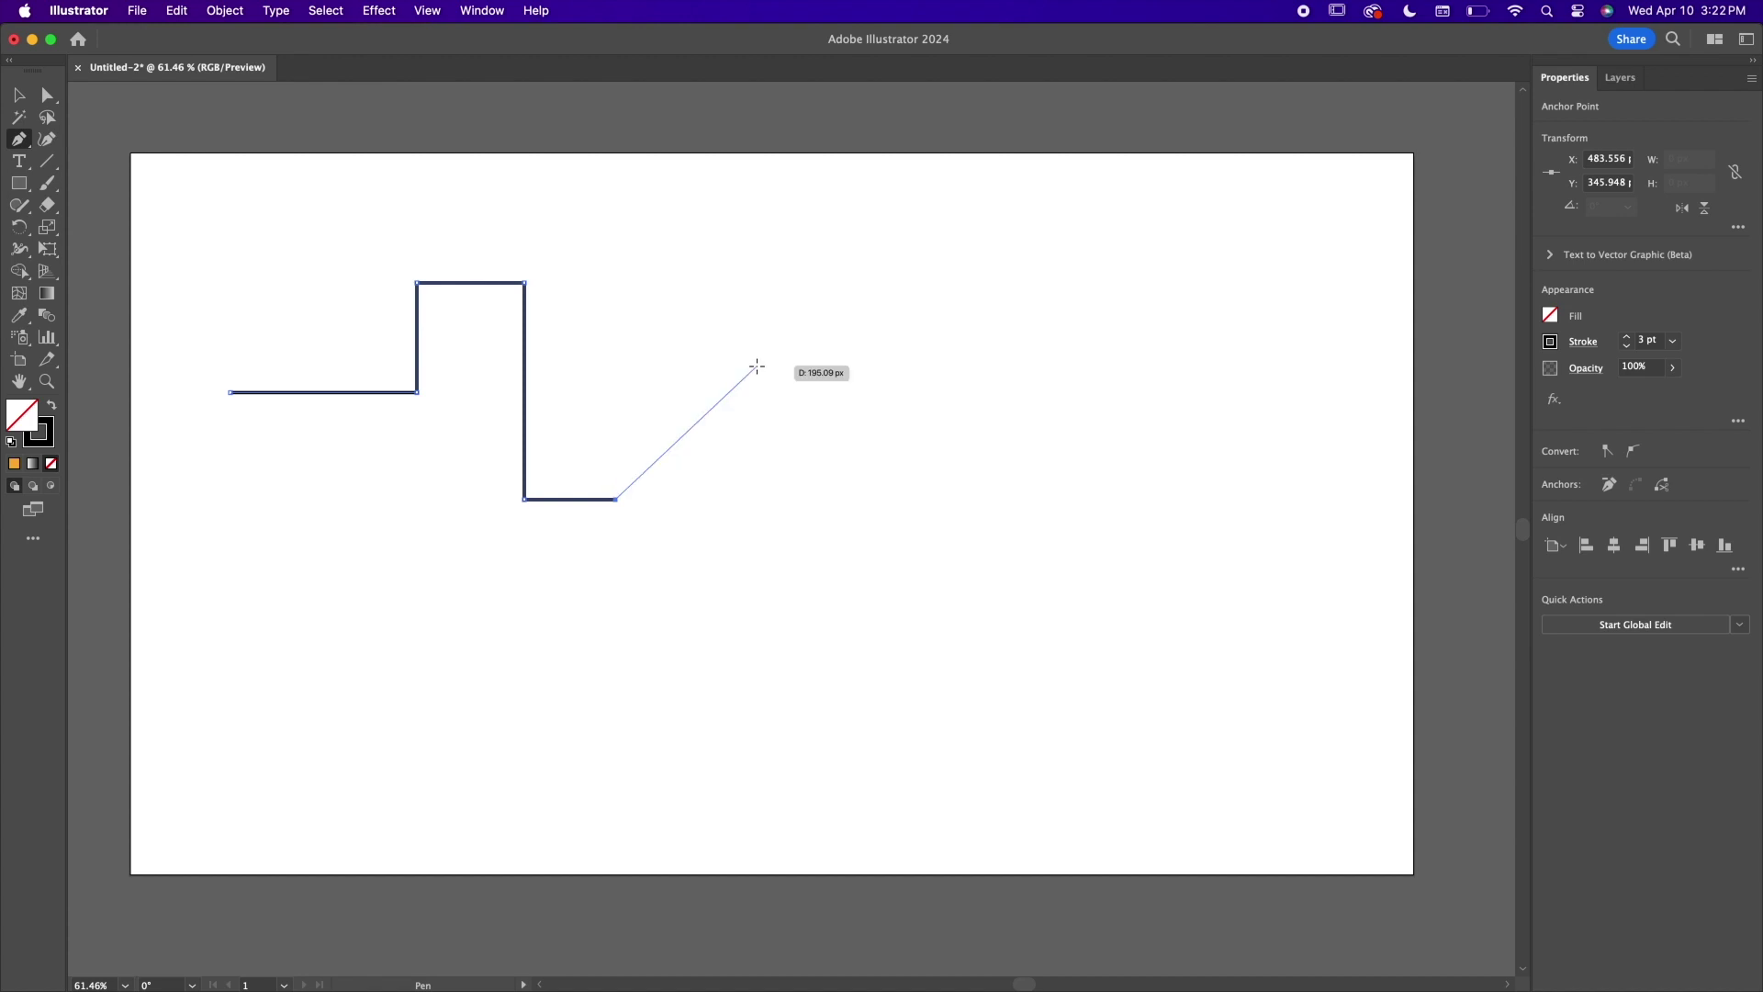
Extend the stepped path with an arc, remove the arc's outgoing handle to form a corner, and continue with flowing curves toward the artboard's right edge.
{"action": "left_click_drag", "start_coordinate": [740, 354], "coordinate": [905, 367]}
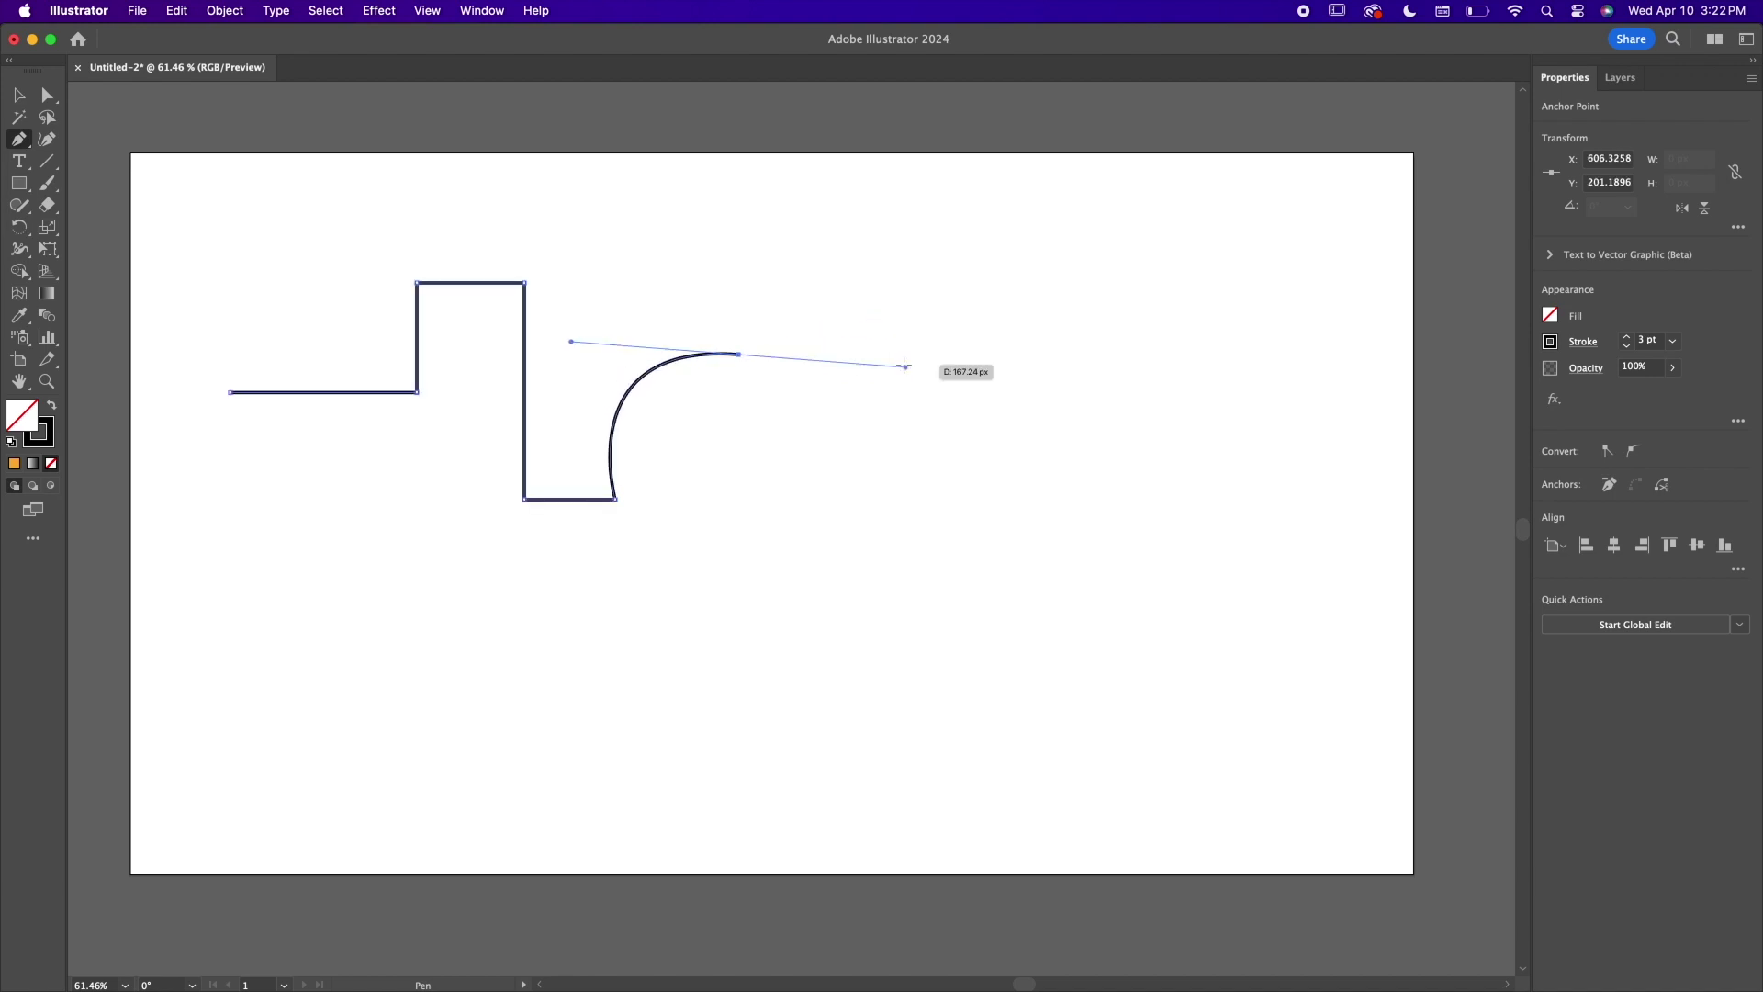
{"action": "left_click", "coordinate": [741, 354]}
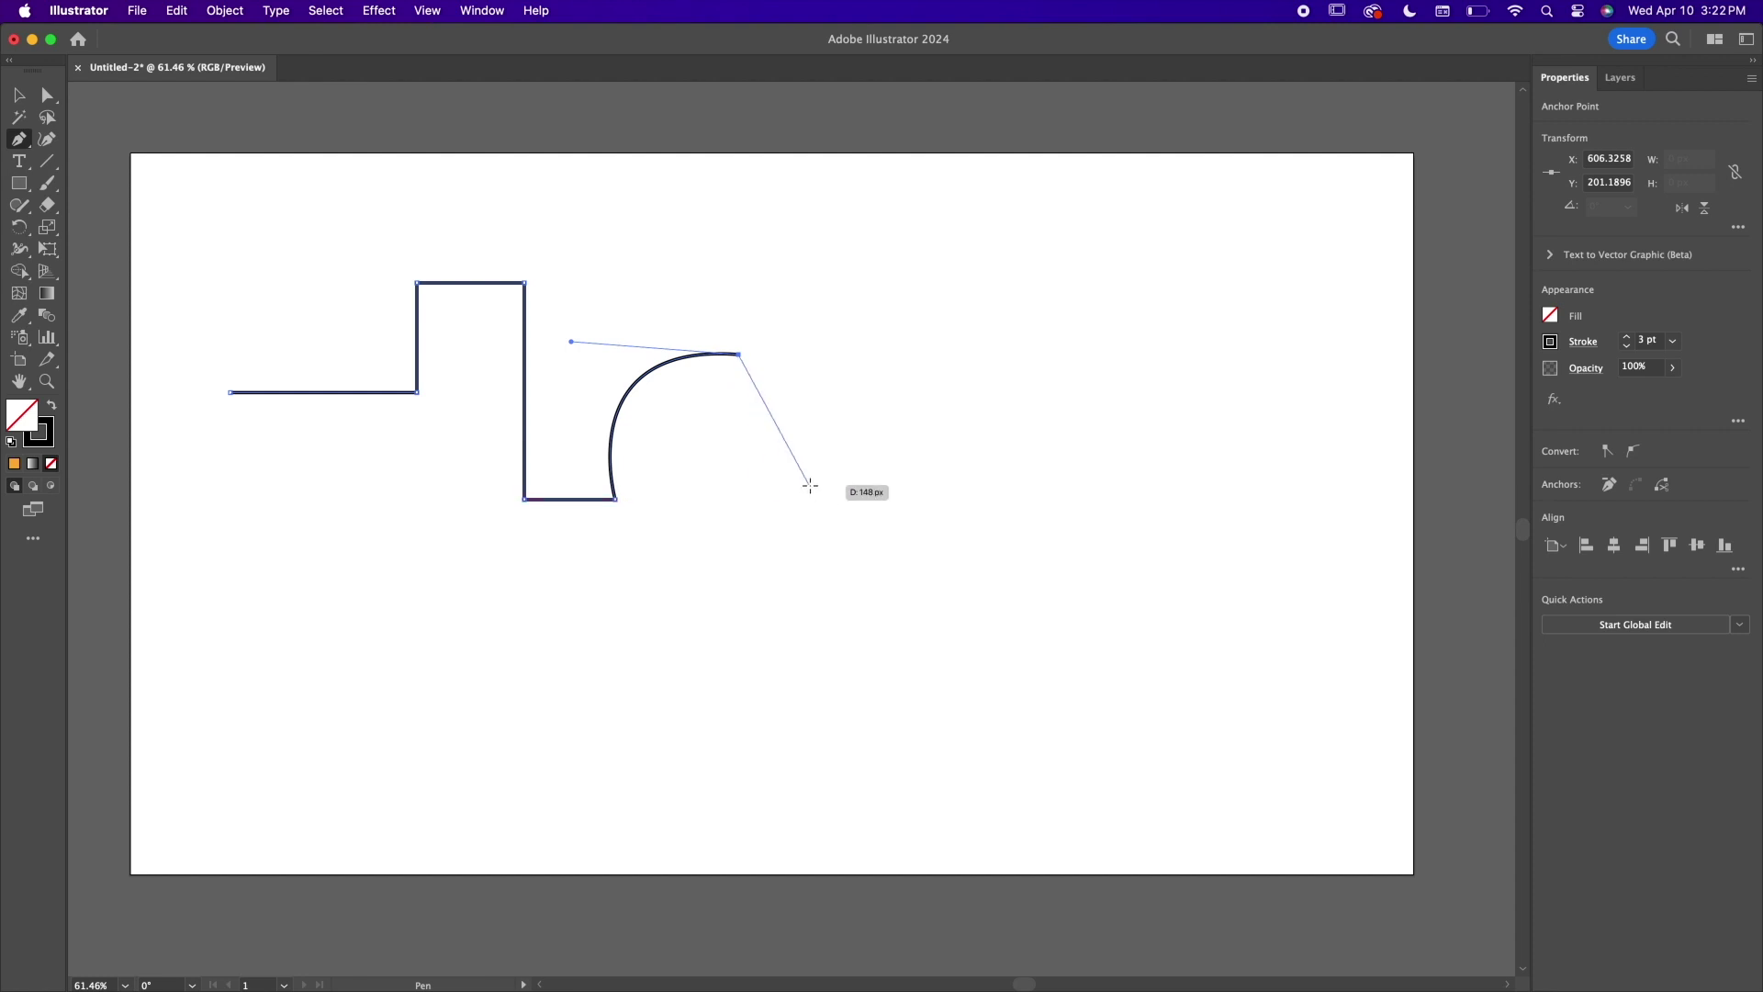
{"action": "left_click_drag", "start_coordinate": [810, 485], "coordinate": [989, 402]}
{"action": "left_click", "coordinate": [1005, 529], "text": "super"}
{"action": "mouse_move", "coordinate": [1006, 529]}
{"action": "left_mouse_down"}
{"action": "mouse_move", "coordinate": [1045, 565]}
{"action": "mouse_move", "coordinate": [1058, 505]}
{"action": "mouse_move", "coordinate": [993, 528]}
{"action": "mouse_move", "coordinate": [1056, 522]}
{"action": "mouse_move", "coordinate": [933, 481]}
{"action": "mouse_move", "coordinate": [968, 473]}
{"action": "mouse_move", "coordinate": [974, 492]}
{"action": "mouse_move", "coordinate": [1082, 513]}
{"action": "mouse_move", "coordinate": [981, 530]}
{"action": "mouse_move", "coordinate": [948, 500]}
{"action": "mouse_move", "coordinate": [988, 496]}
{"action": "mouse_move", "coordinate": [991, 555]}
{"action": "left_mouse_up"}
{"action": "left_click_drag", "start_coordinate": [1109, 478], "coordinate": [1077, 375]}
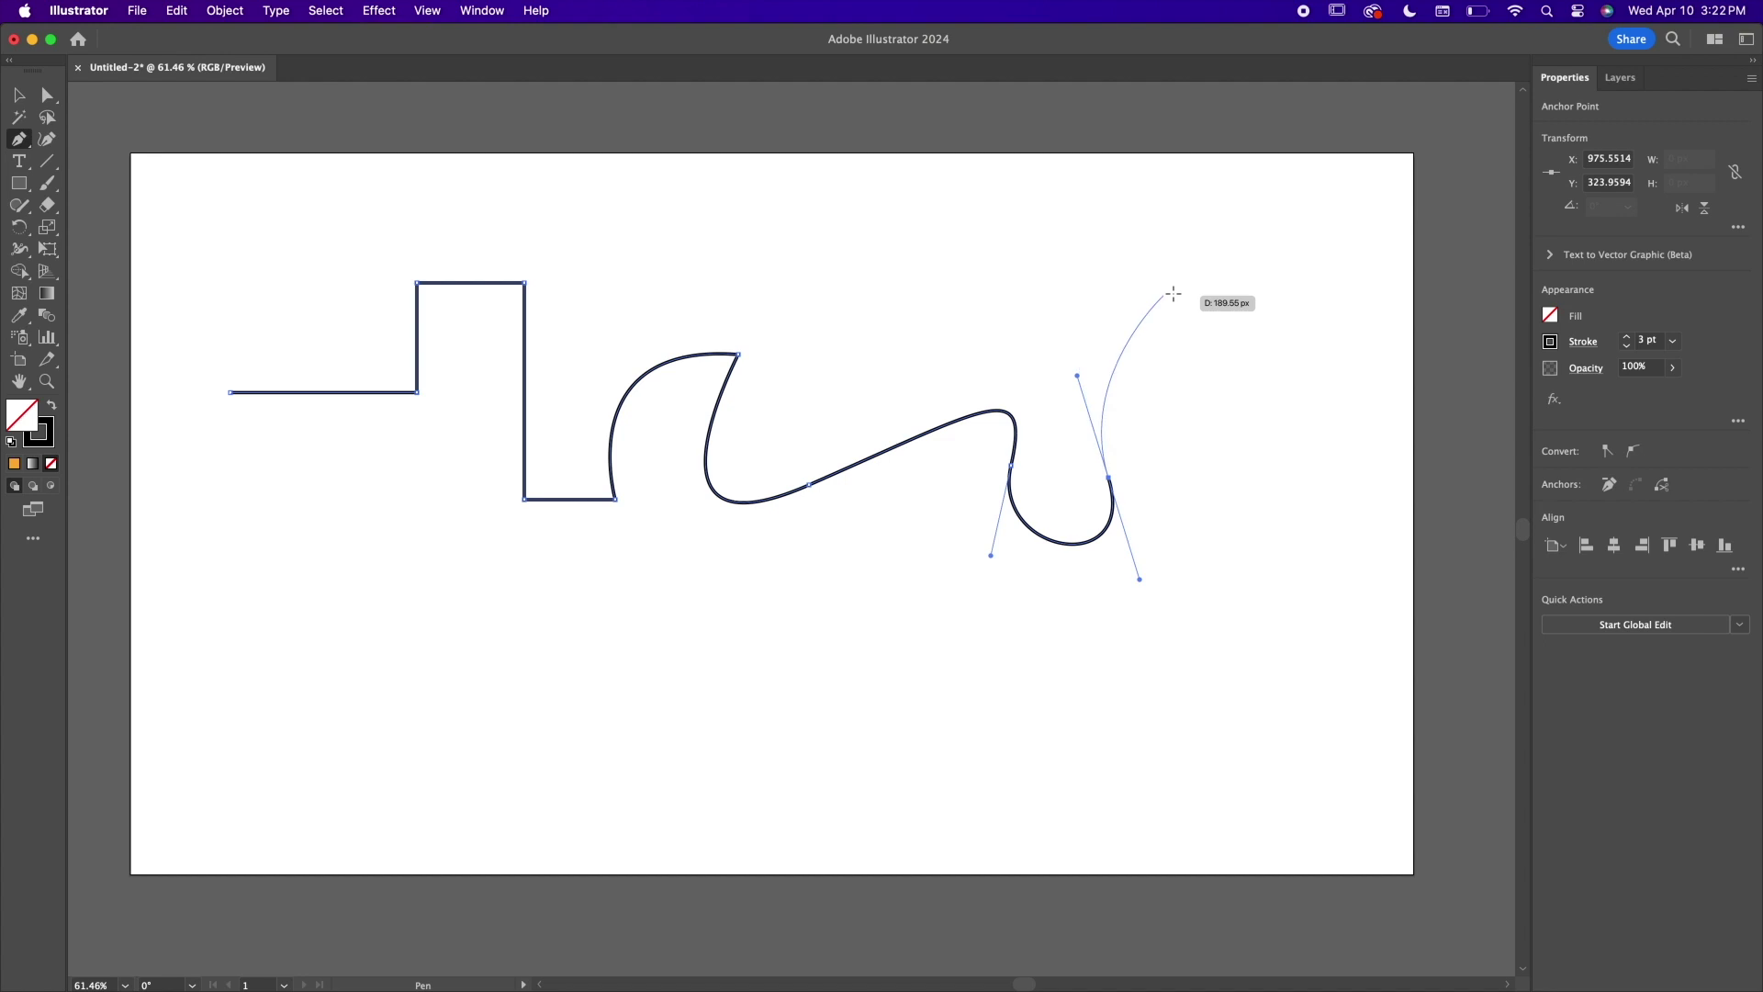
{"action": "left_click_drag", "start_coordinate": [1173, 292], "coordinate": [1296, 335]}
{"action": "left_click_drag", "start_coordinate": [1248, 456], "coordinate": [1319, 520]}
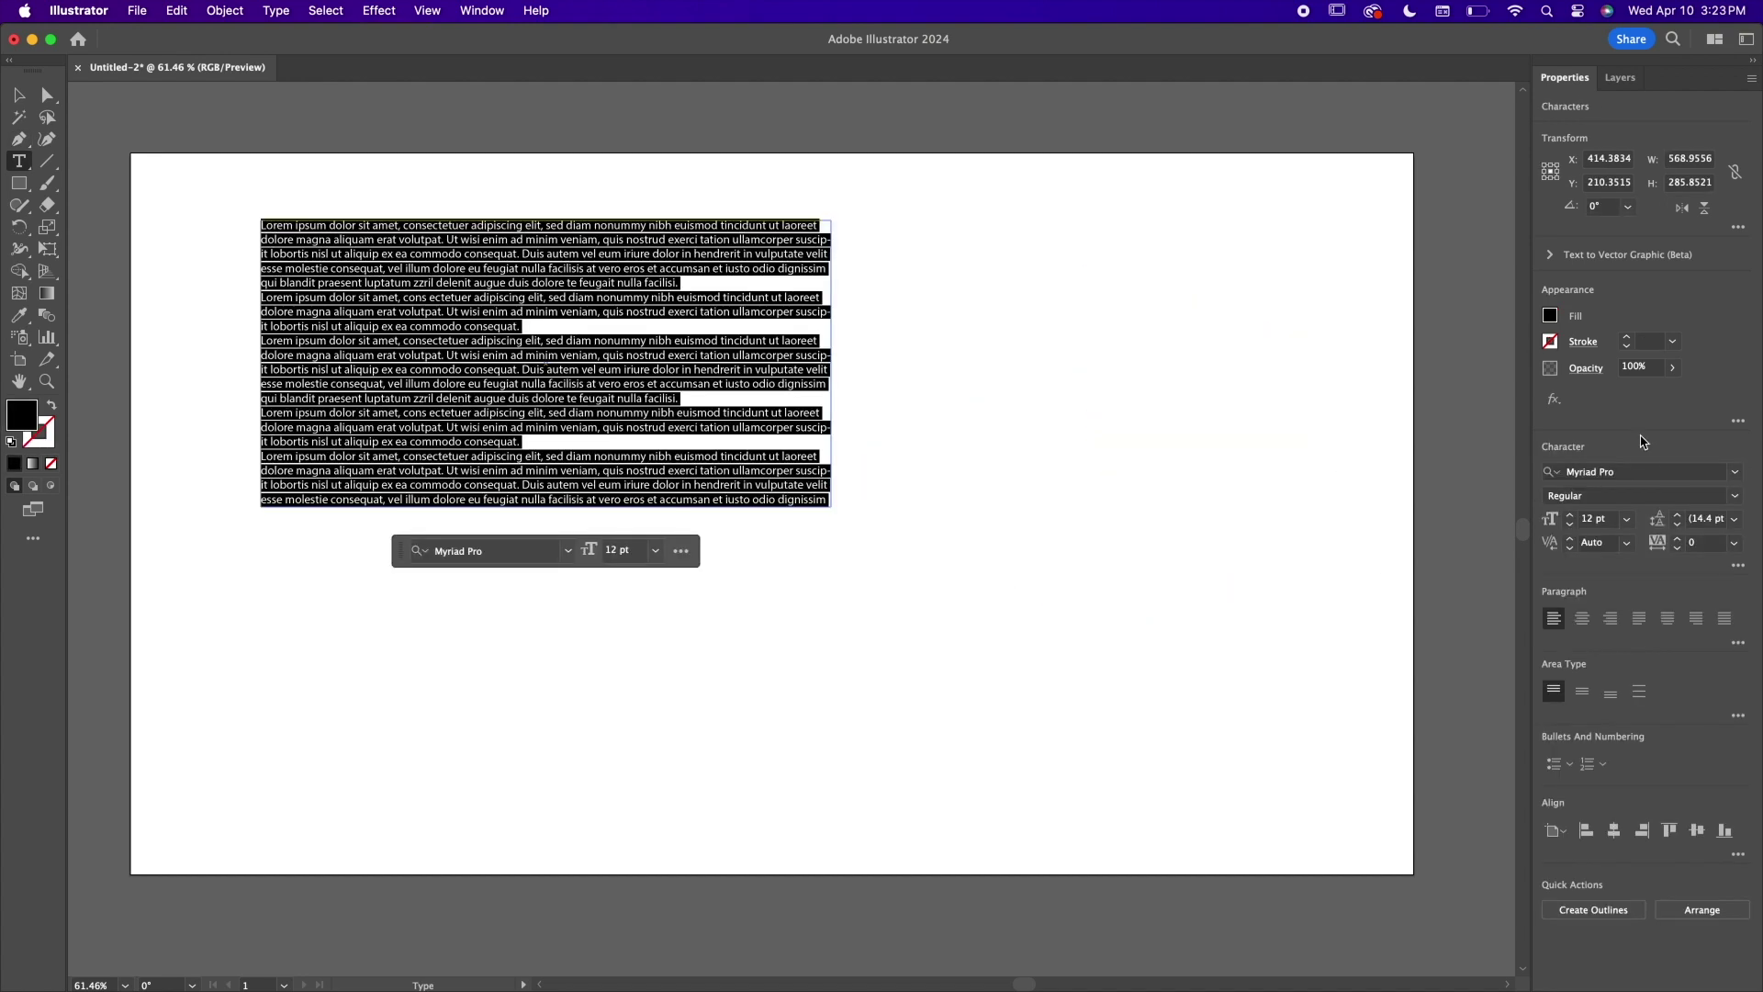
Increase the selected placeholder text's font size to 30 pt.
{"action": "left_click", "coordinate": [1571, 517]}
{"action": "left_click", "coordinate": [1570, 517]}
{"action": "left_click", "coordinate": [1570, 517]}
{"action": "left_click", "coordinate": [1571, 517]}
{"action": "left_click", "coordinate": [1571, 517]}
{"action": "left_click", "coordinate": [1571, 517]}
{"action": "left_click", "coordinate": [1570, 517]}
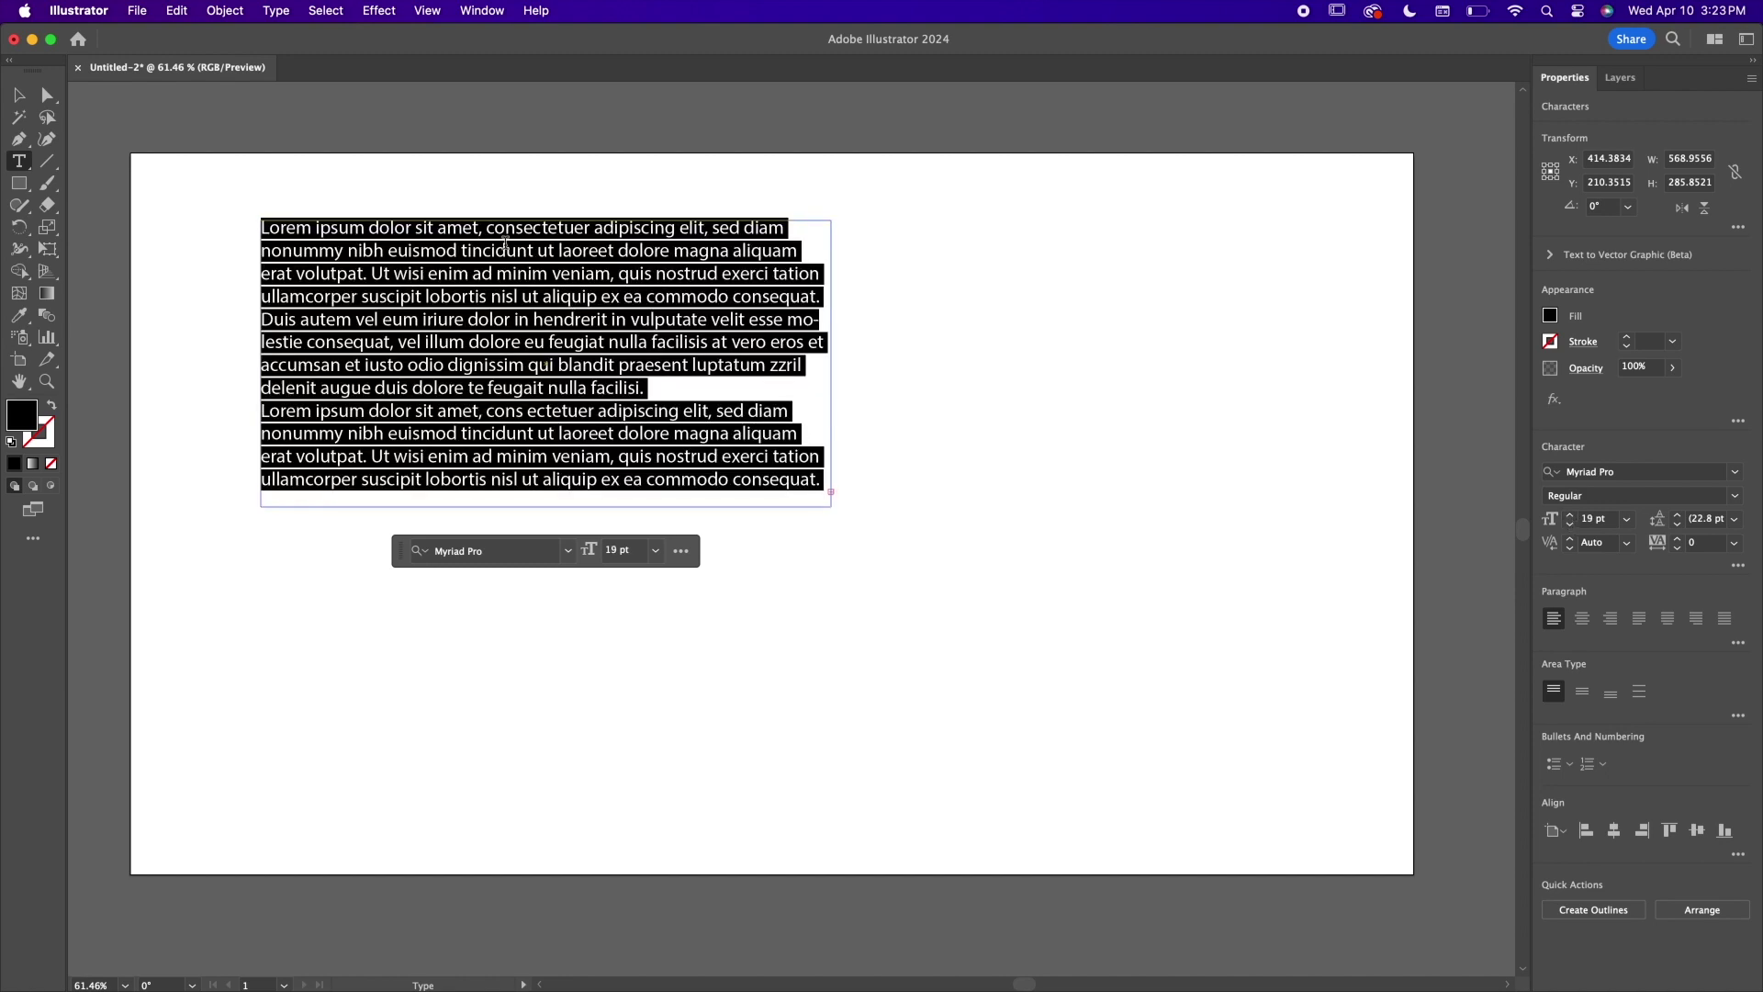
{"action": "left_click", "coordinate": [1570, 516]}
{"action": "left_click", "coordinate": [1569, 516]}
{"action": "left_click", "coordinate": [1570, 517]}
{"action": "left_click", "coordinate": [1569, 516]}
{"action": "left_click", "coordinate": [1569, 516]}
{"action": "left_click", "coordinate": [1570, 516]}
{"action": "left_click", "coordinate": [1569, 516]}
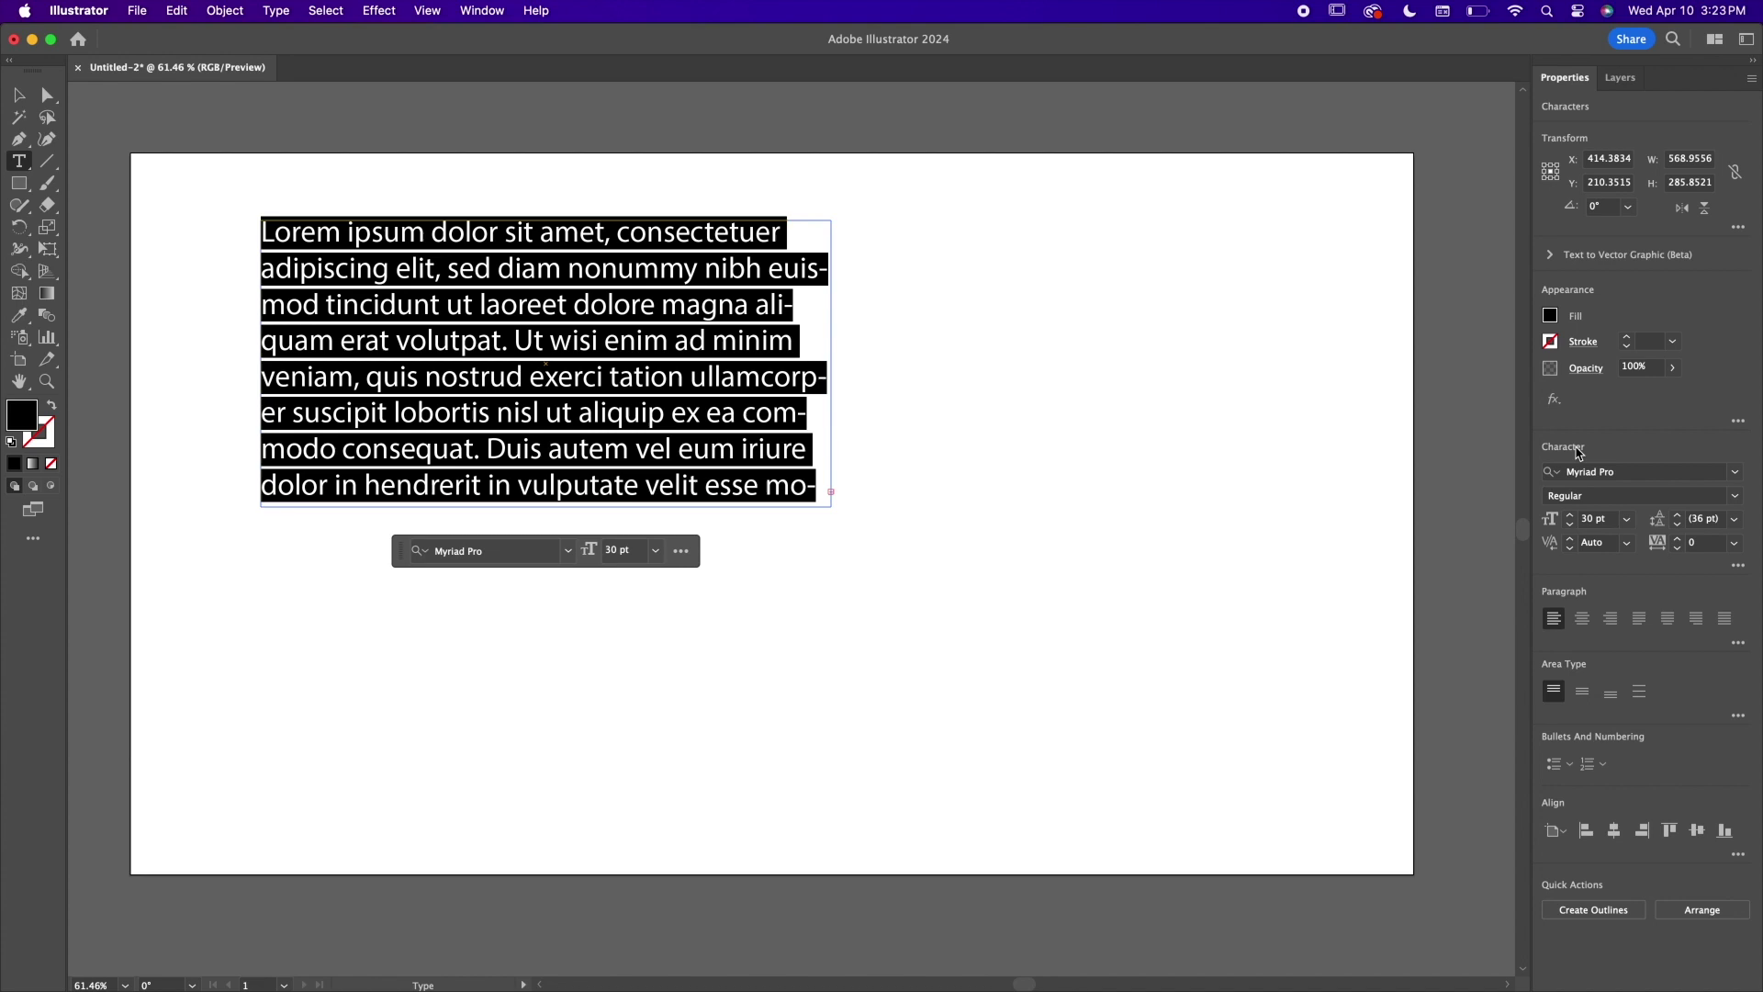
Change the placeholder text's font to Lexend and raise its size to 44 pt.
{"action": "left_click", "coordinate": [1735, 471]}
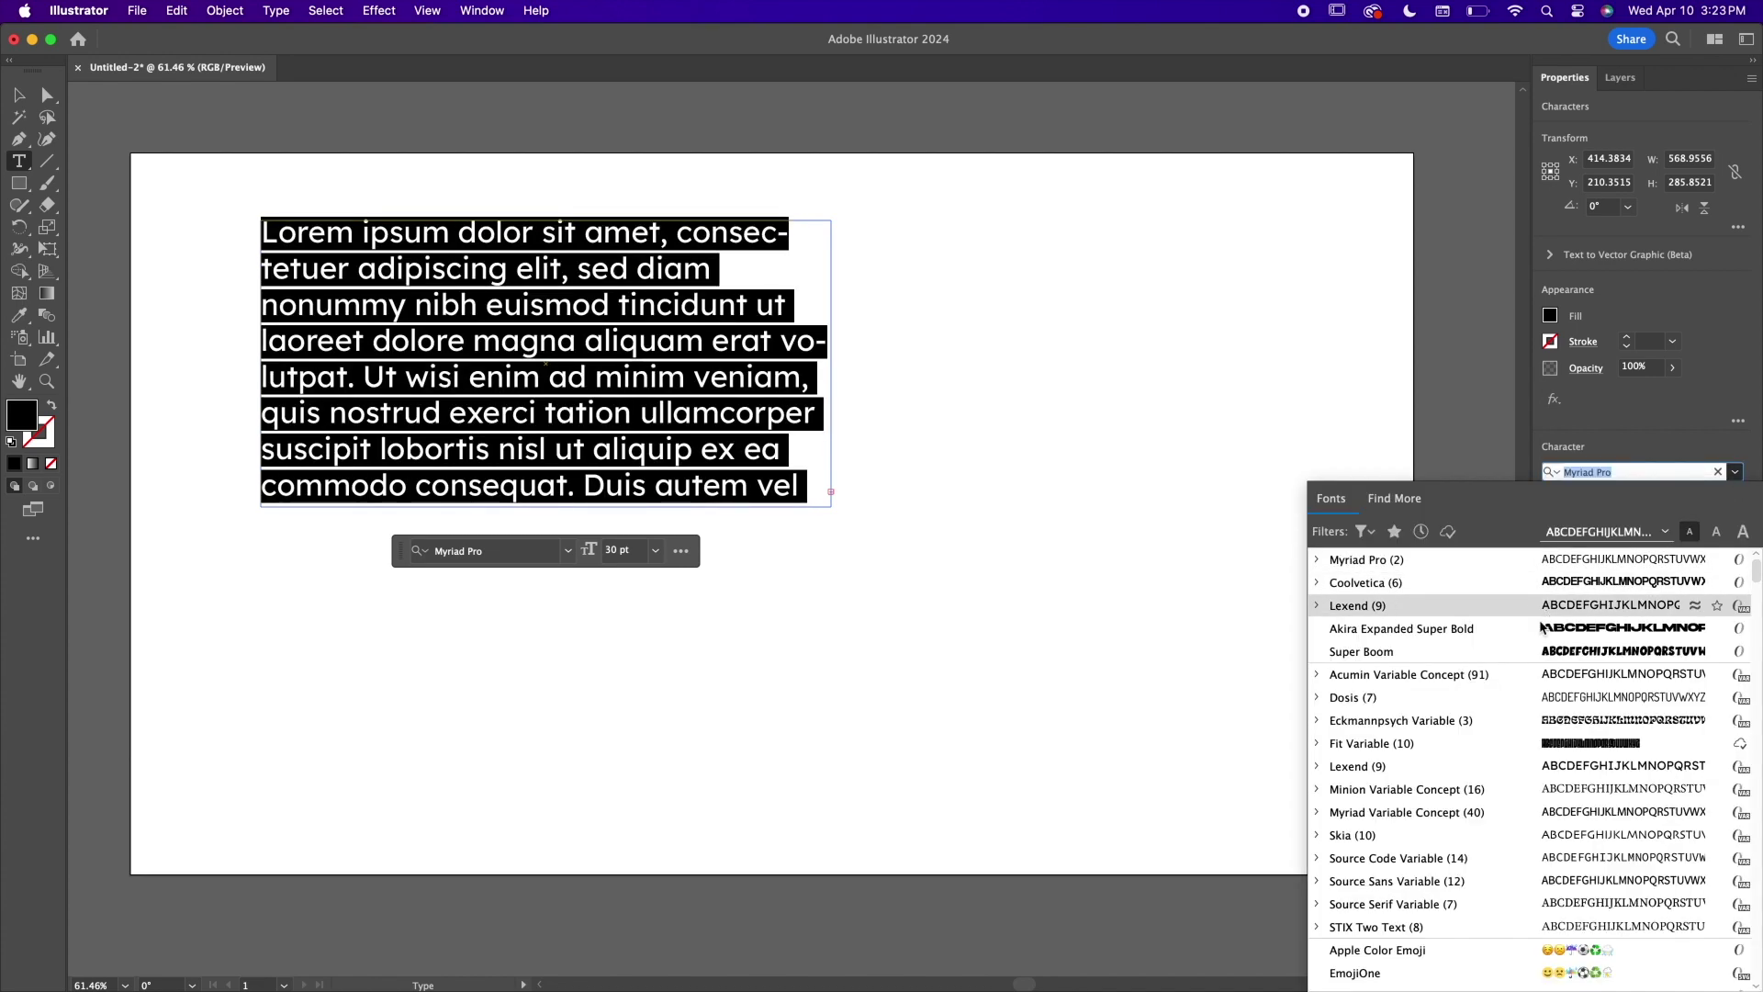
{"action": "left_click", "coordinate": [1508, 769]}
{"action": "left_click", "coordinate": [1571, 517]}
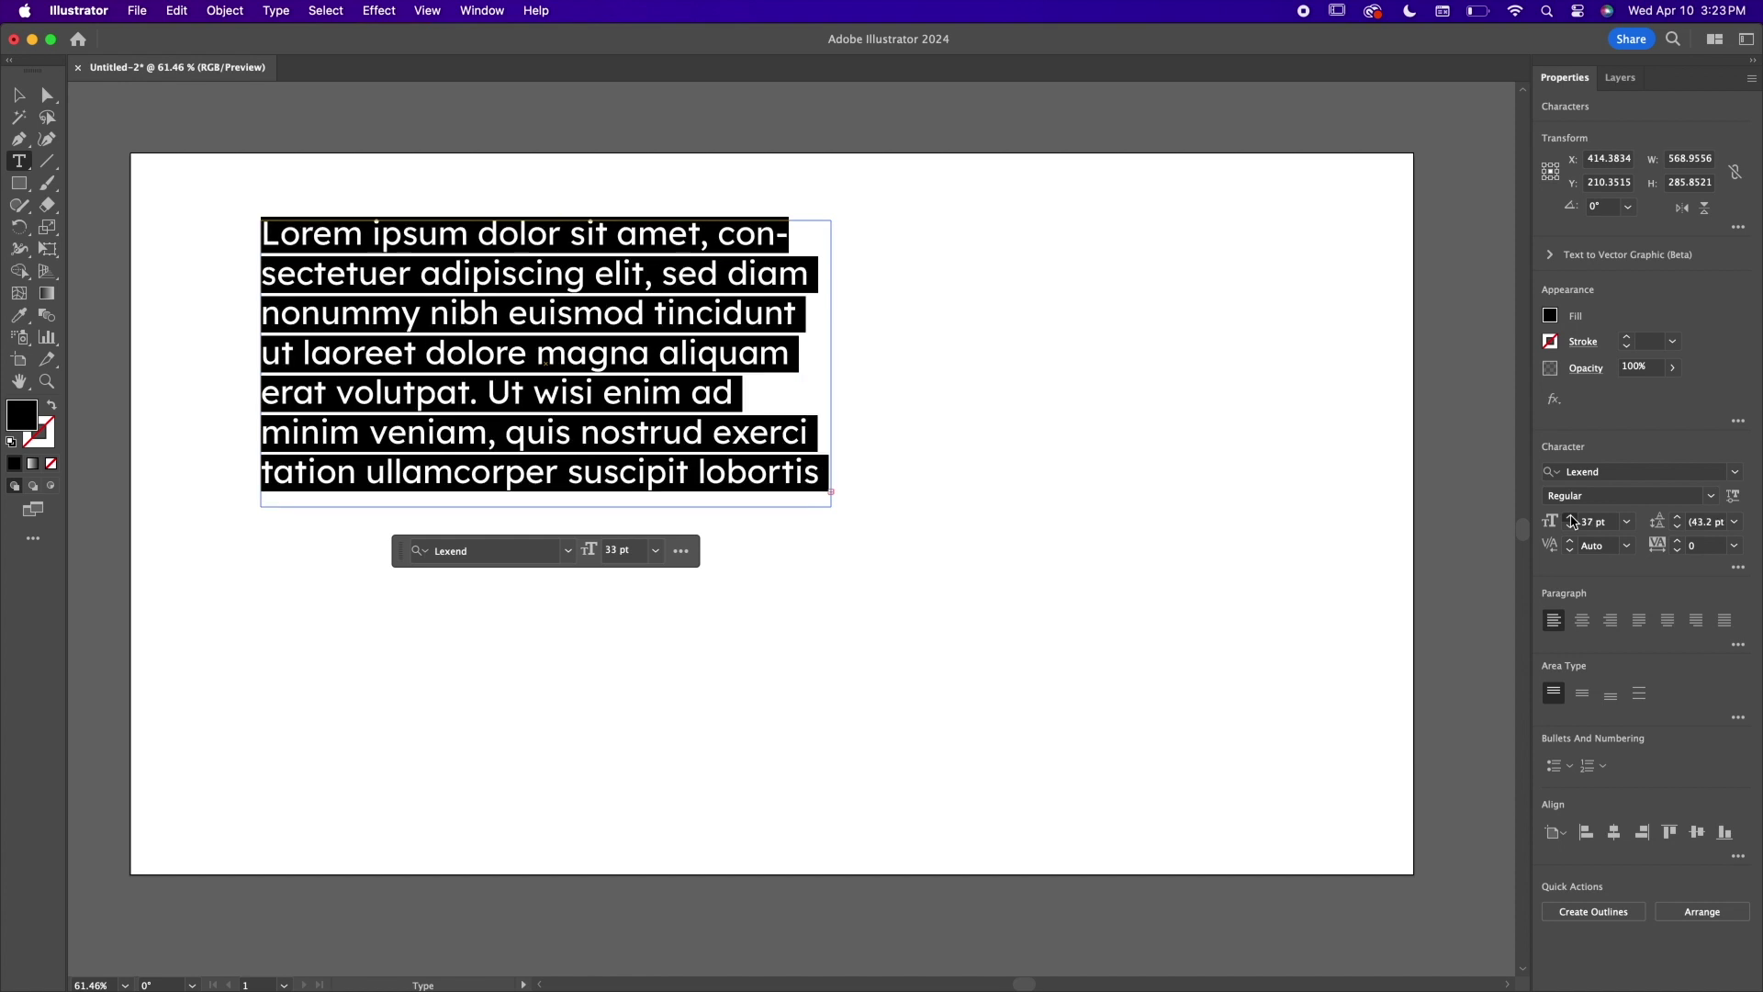
Try the Black weight on the placeholder text and settle on the Bold font style.
{"action": "left_click", "coordinate": [1714, 497]}
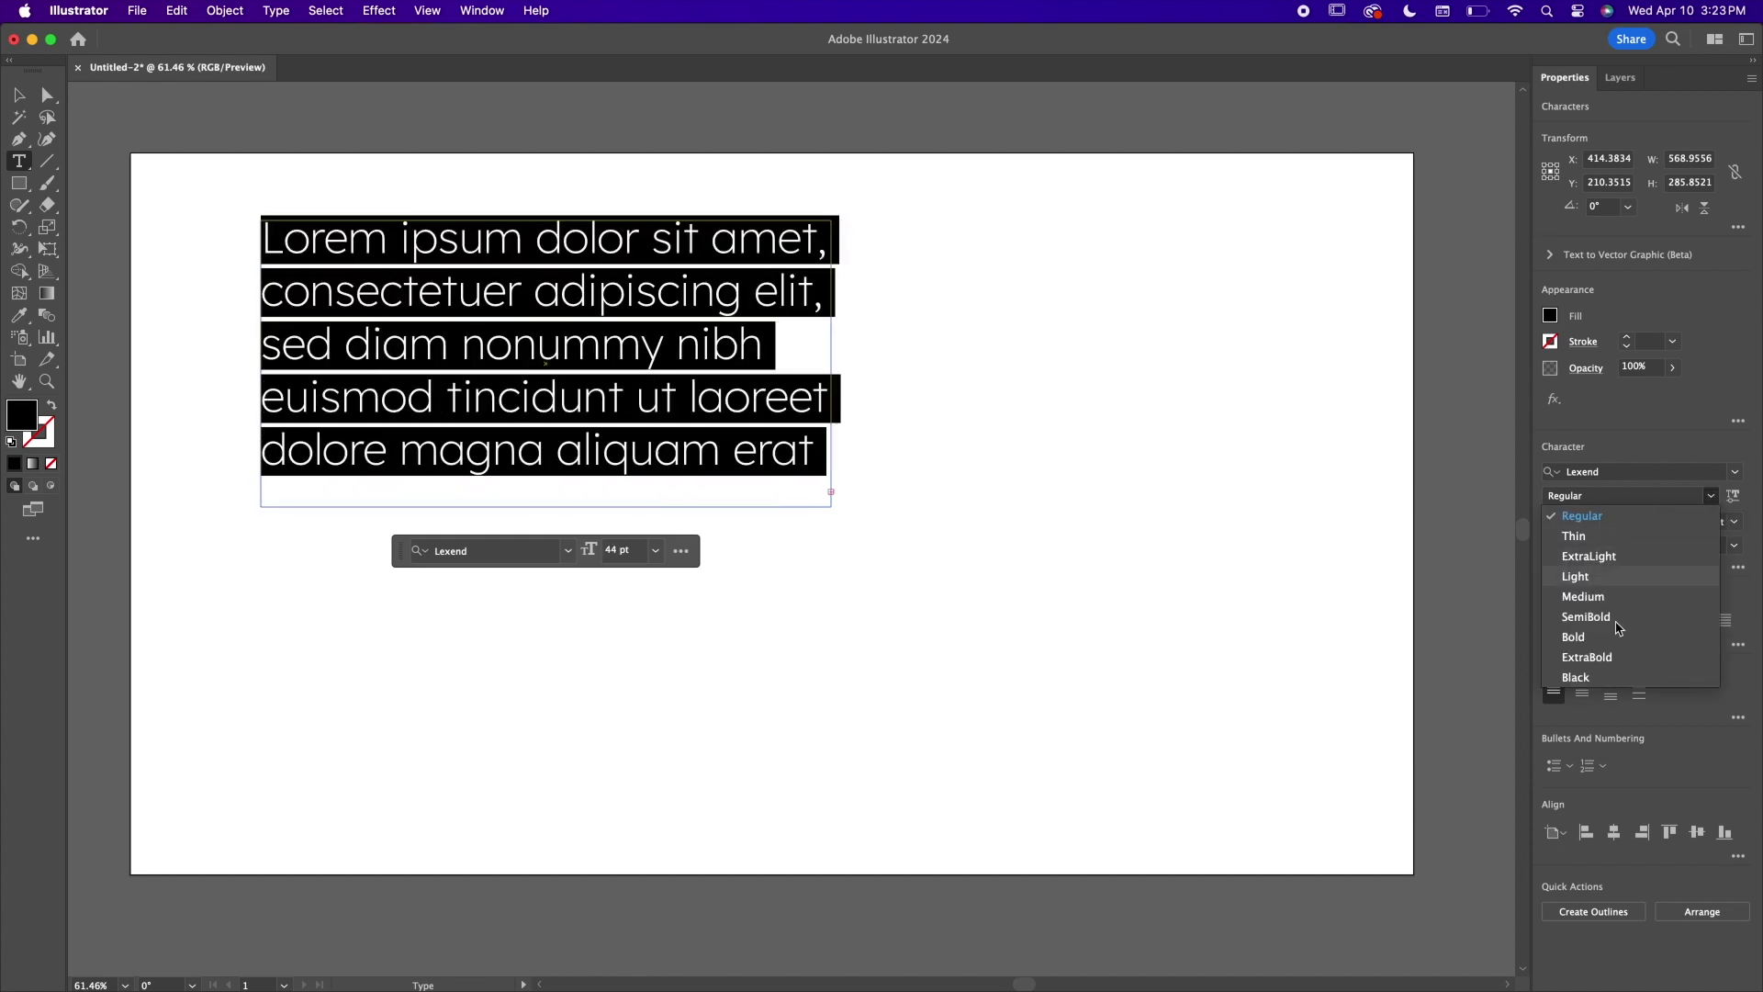
{"action": "left_click", "coordinate": [1591, 681]}
{"action": "left_click", "coordinate": [1714, 497]}
{"action": "left_click", "coordinate": [1614, 644]}
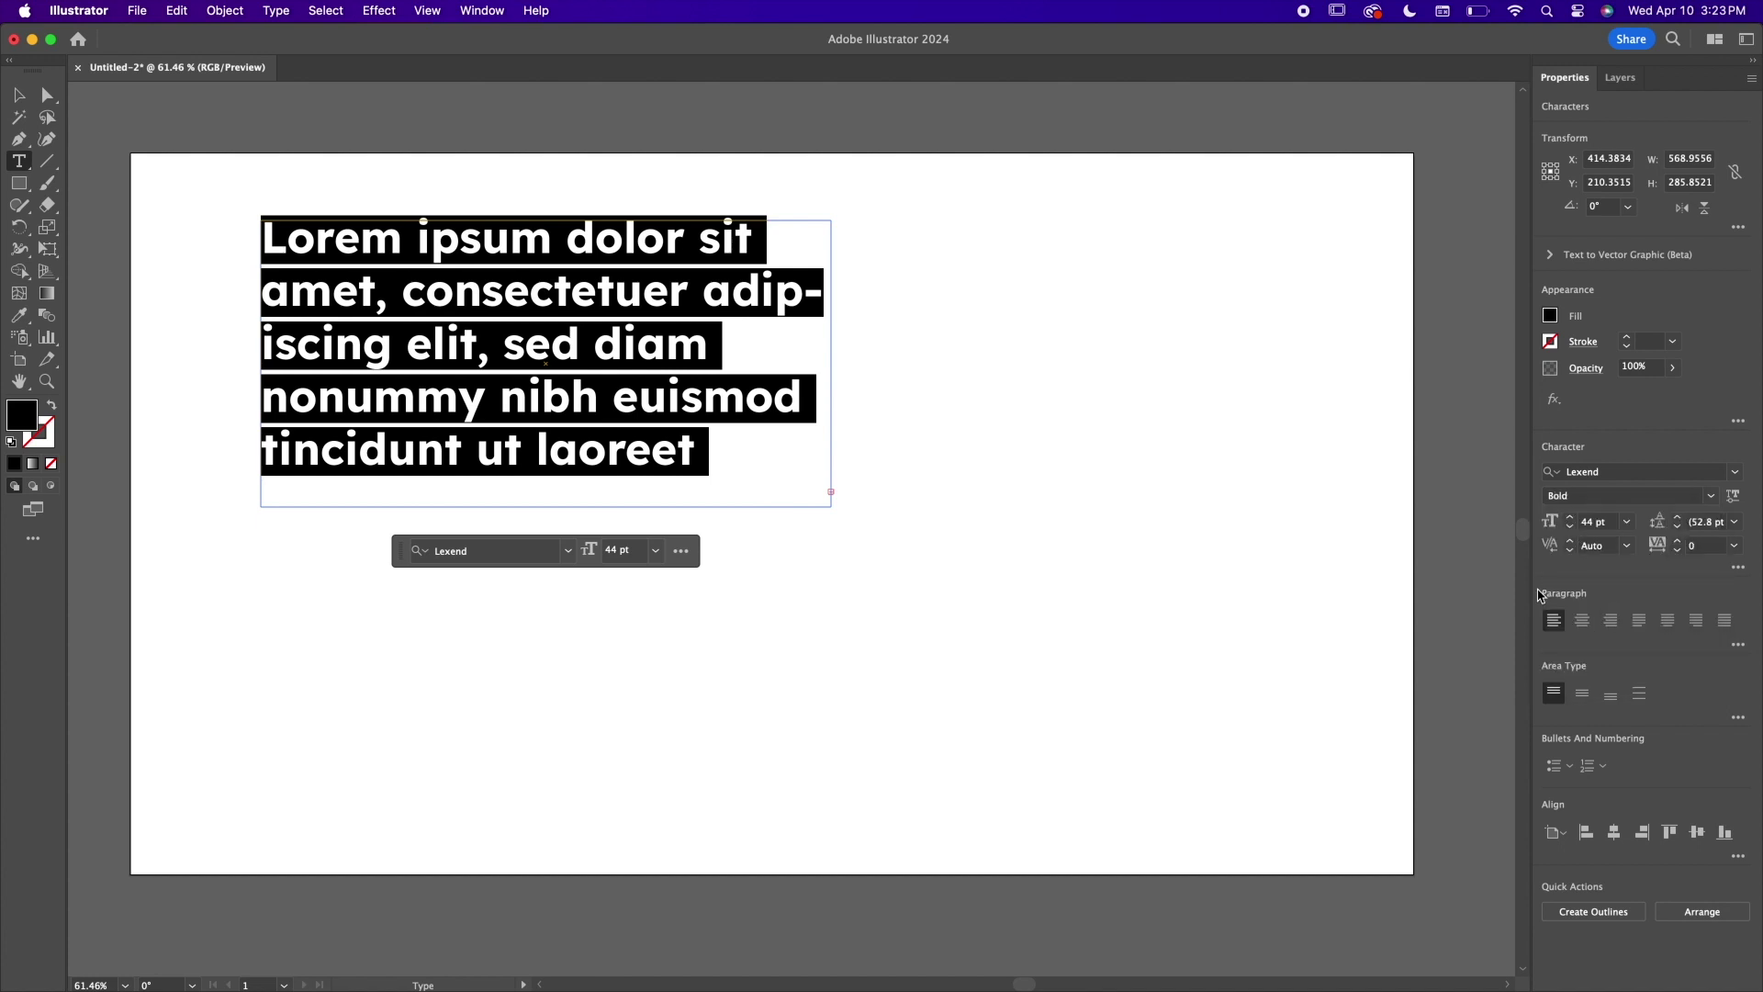
Try center, right and left paragraph alignment on the placeholder text, finishing with right alignment.
{"action": "left_click", "coordinate": [1582, 622]}
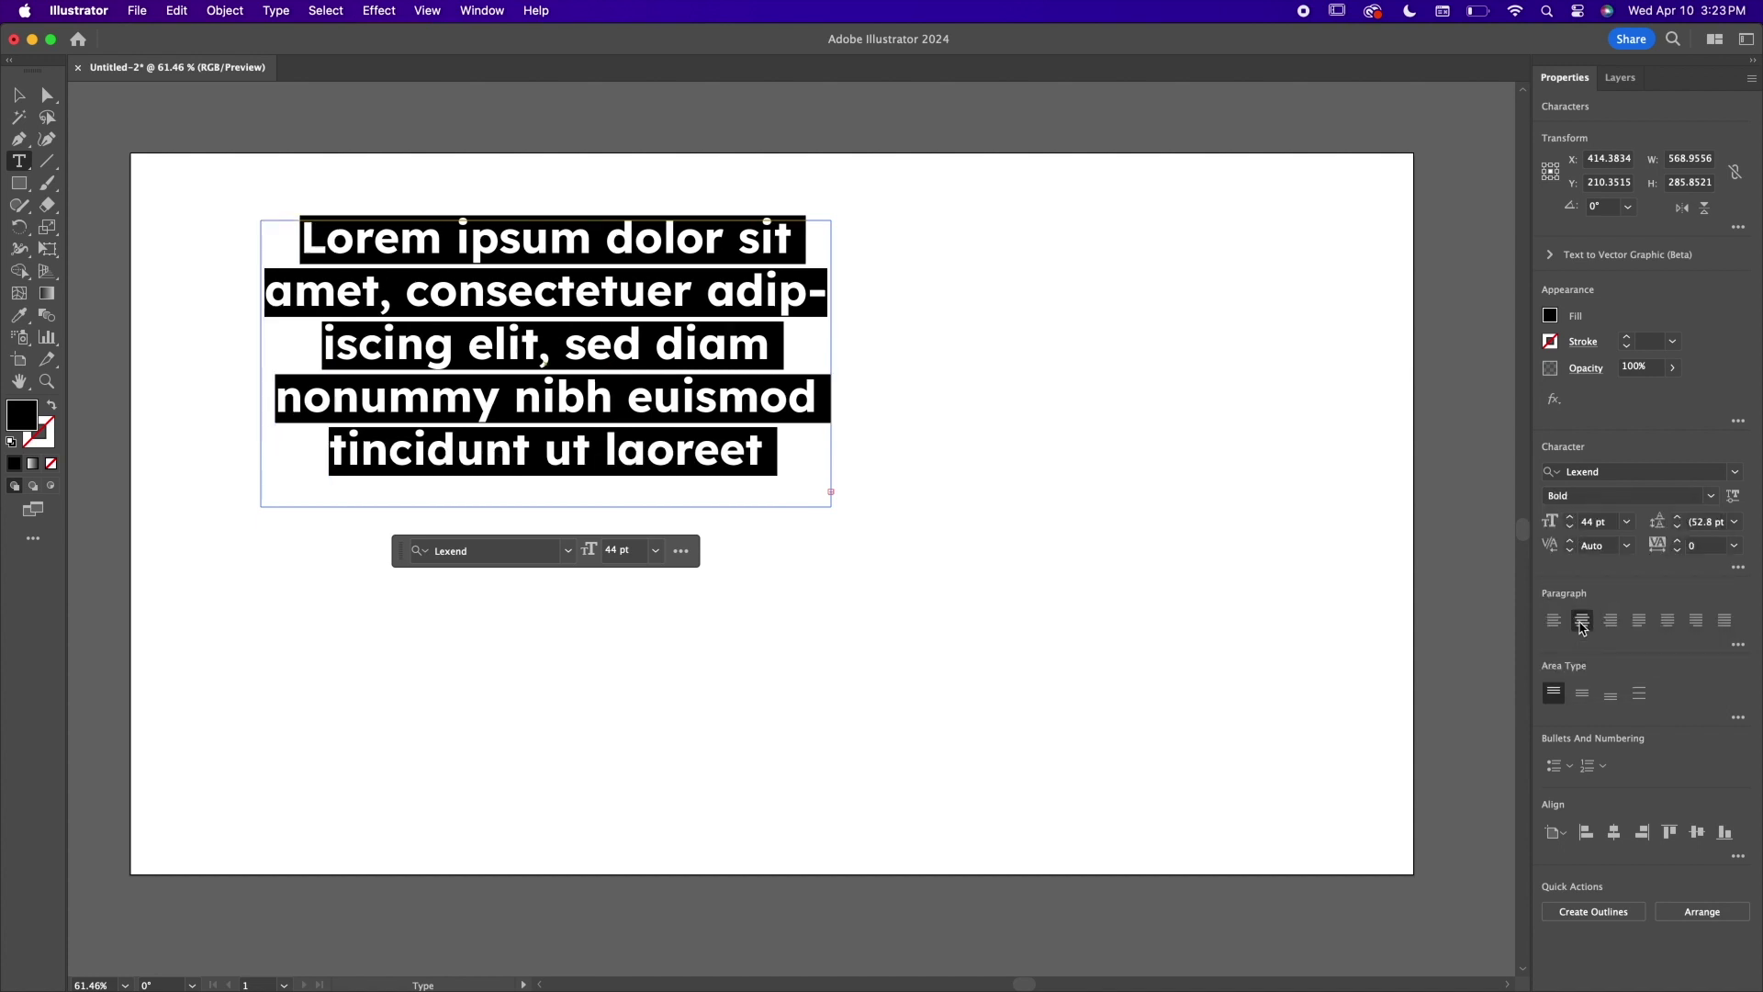
{"action": "left_click", "coordinate": [1611, 622]}
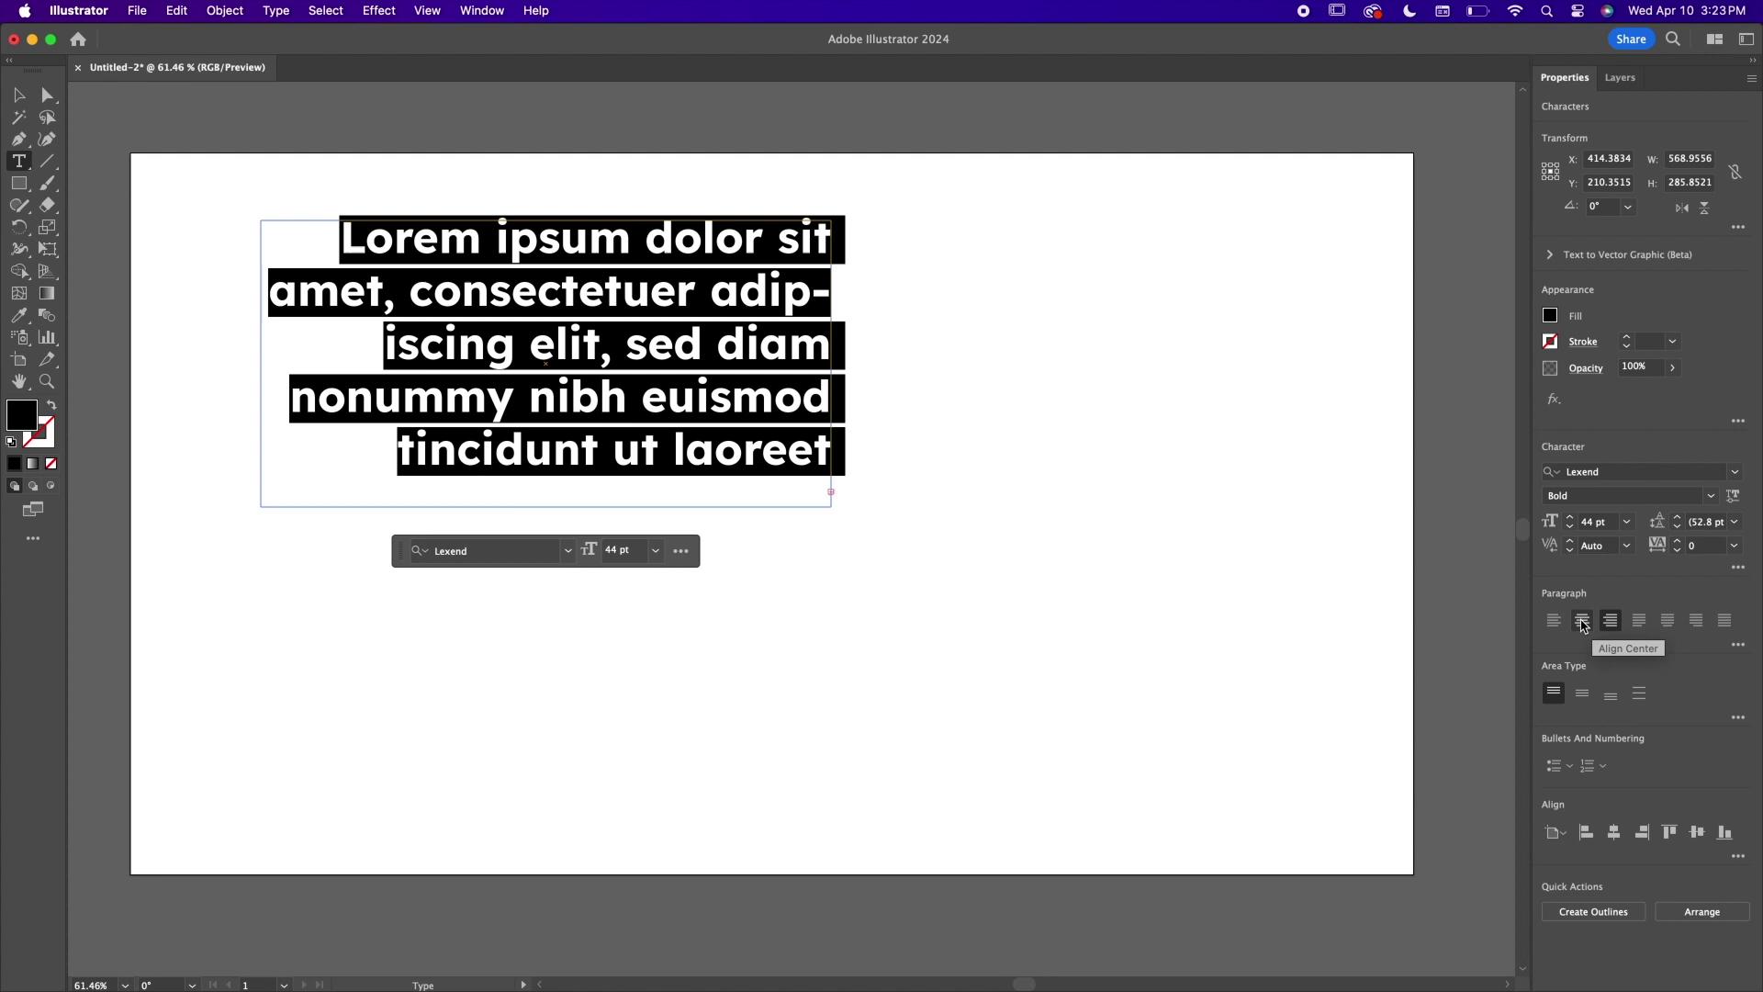
{"action": "left_click", "coordinate": [1576, 623]}
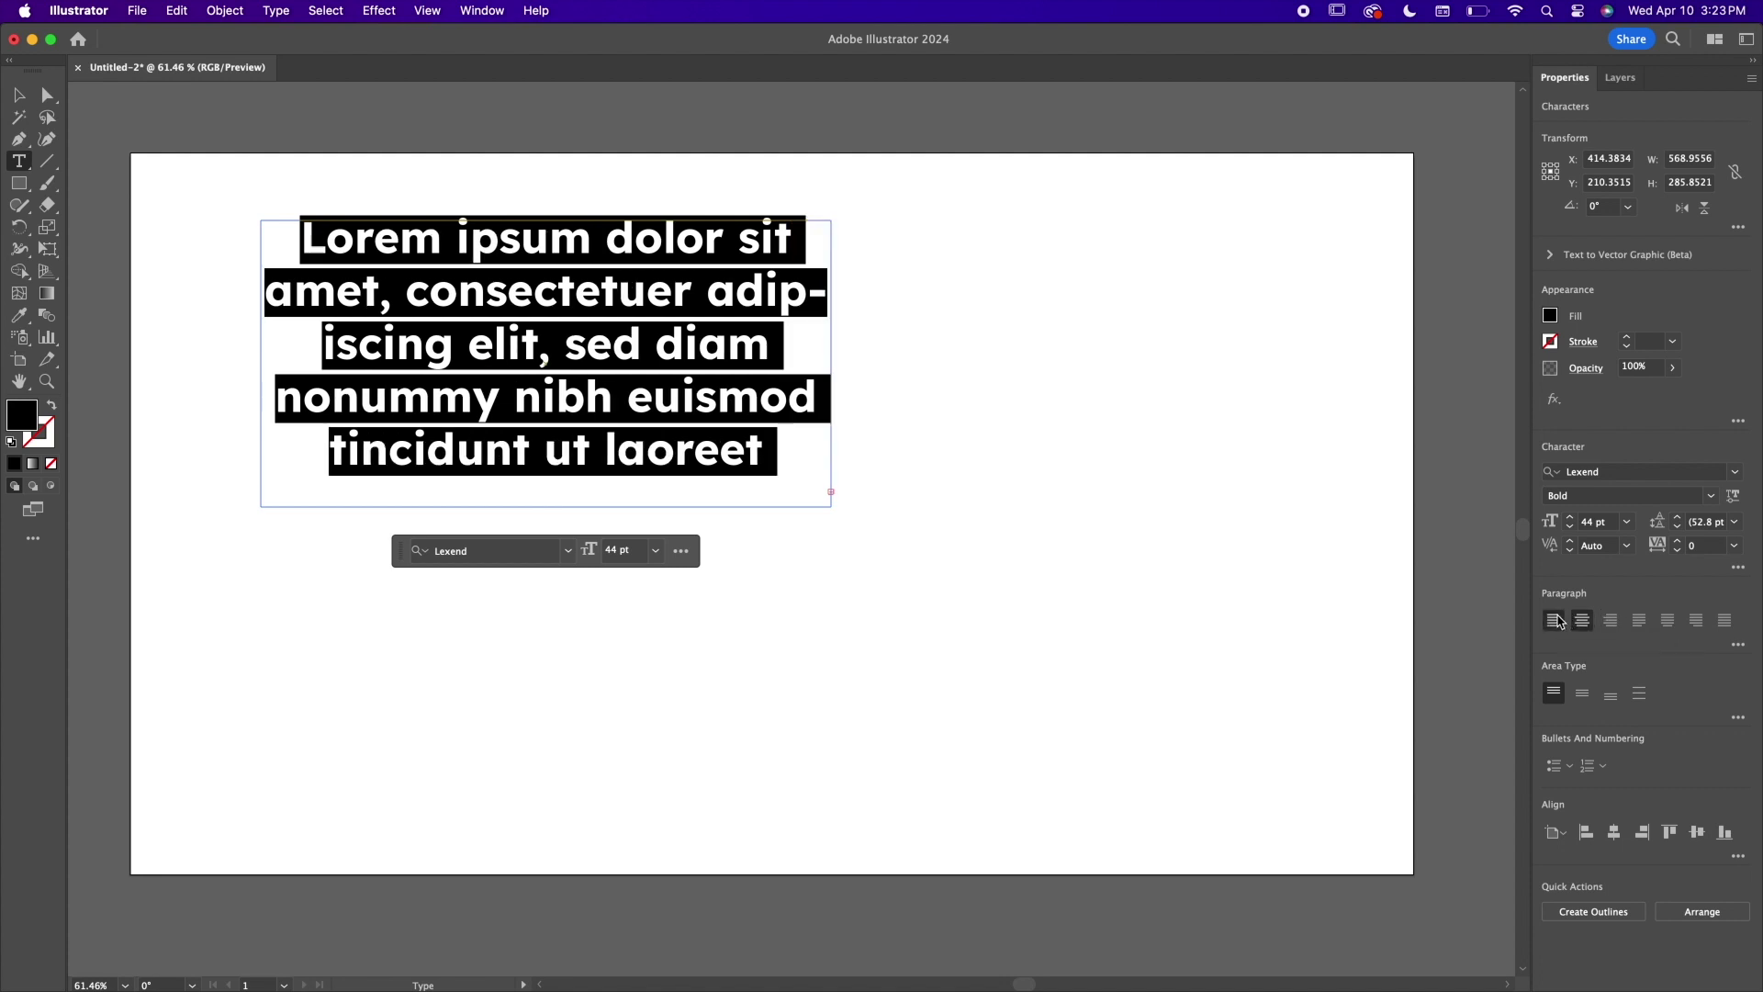
{"action": "left_click", "coordinate": [1555, 624]}
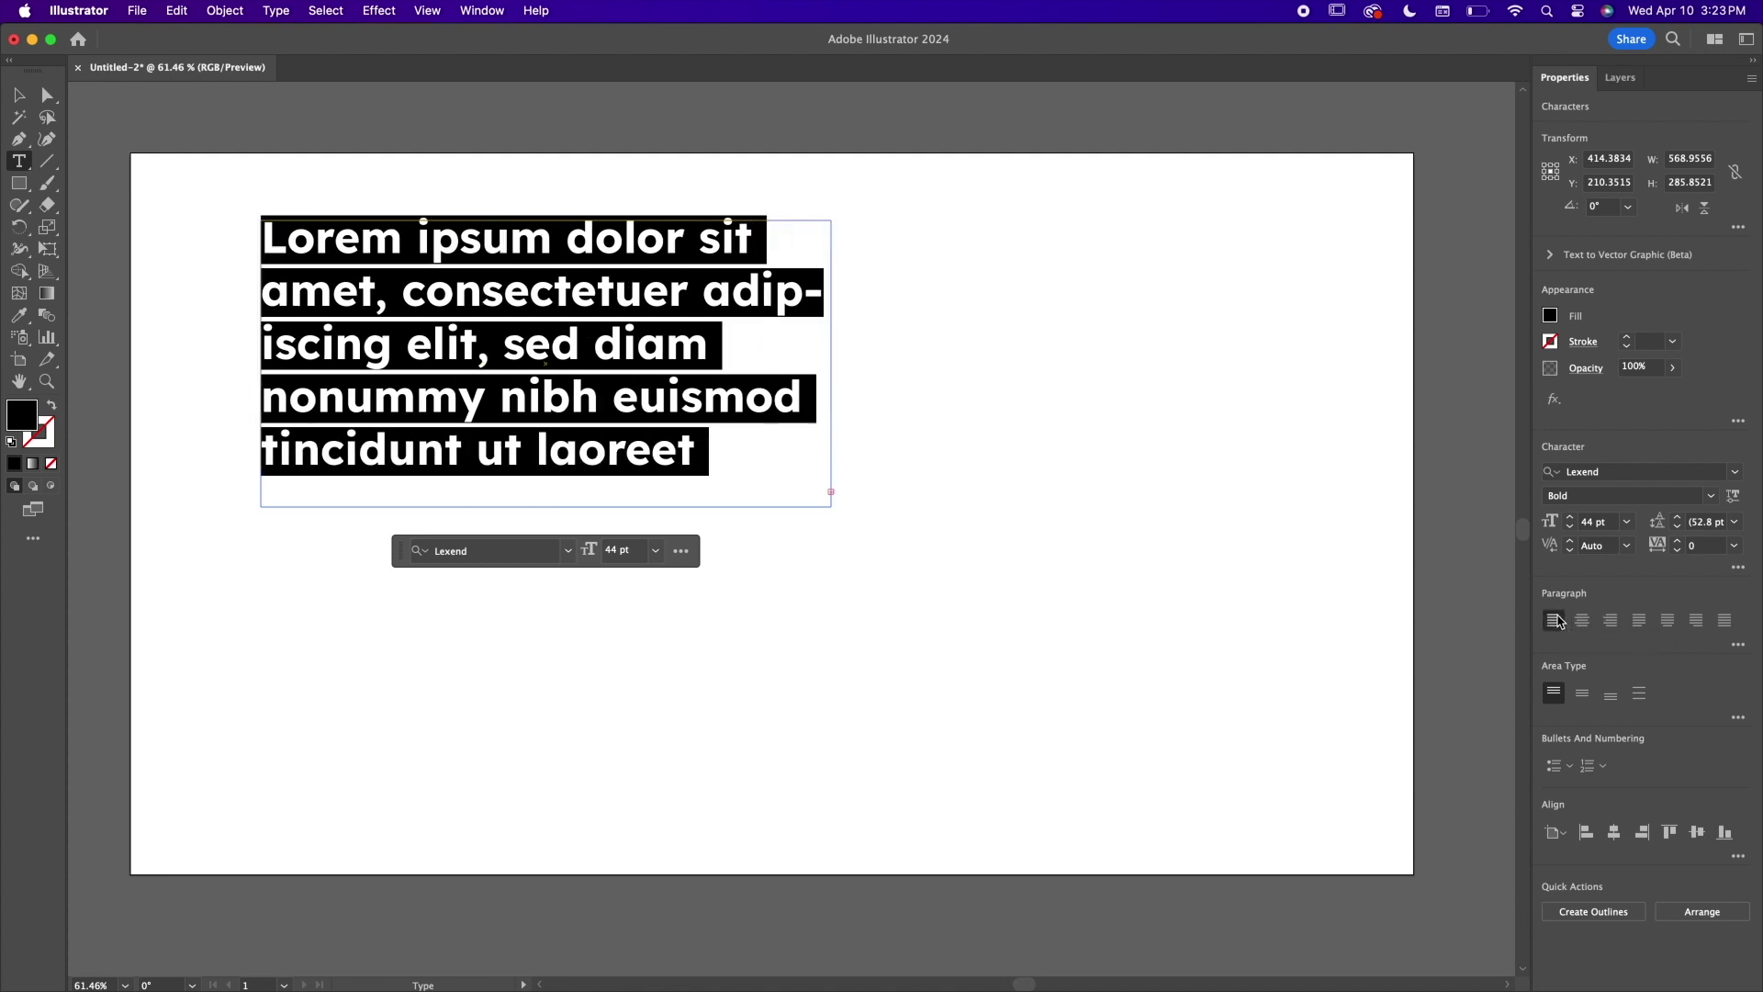
{"action": "left_click", "coordinate": [1611, 624]}
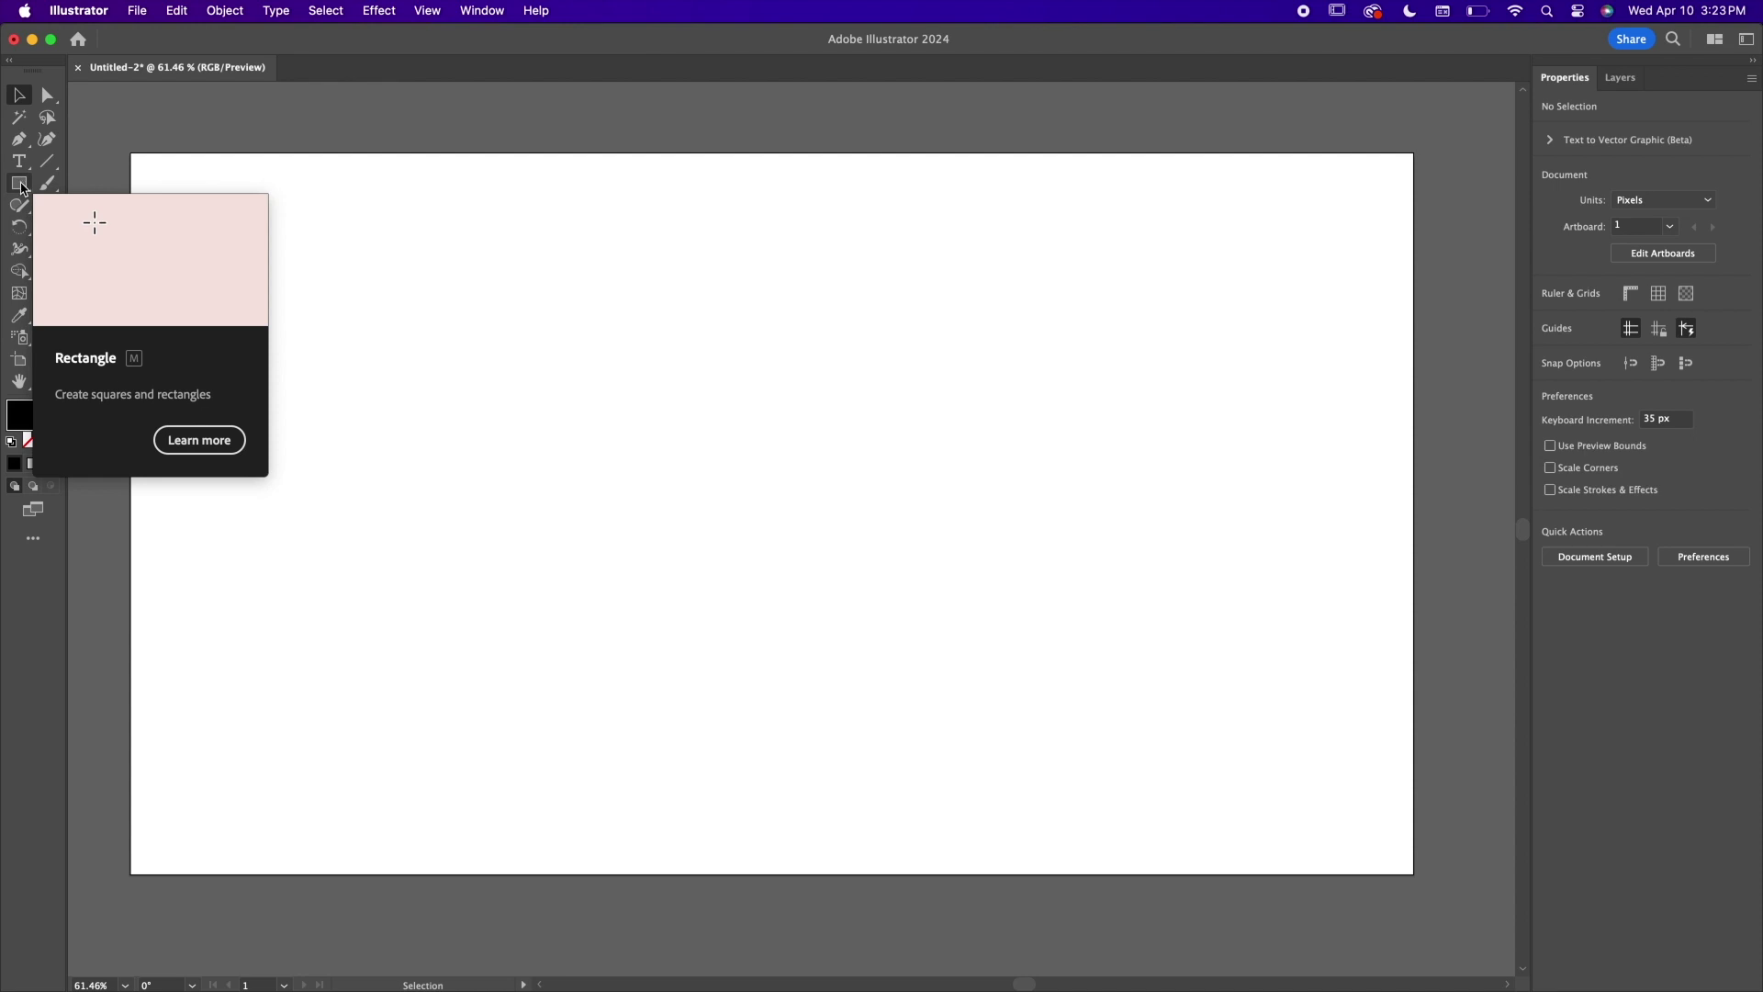
Draw a black square about 187 px wide near the artboard's upper-left corner with the Rectangle tool.
{"action": "left_click_drag", "start_coordinate": [22, 187], "coordinate": [86, 203]}
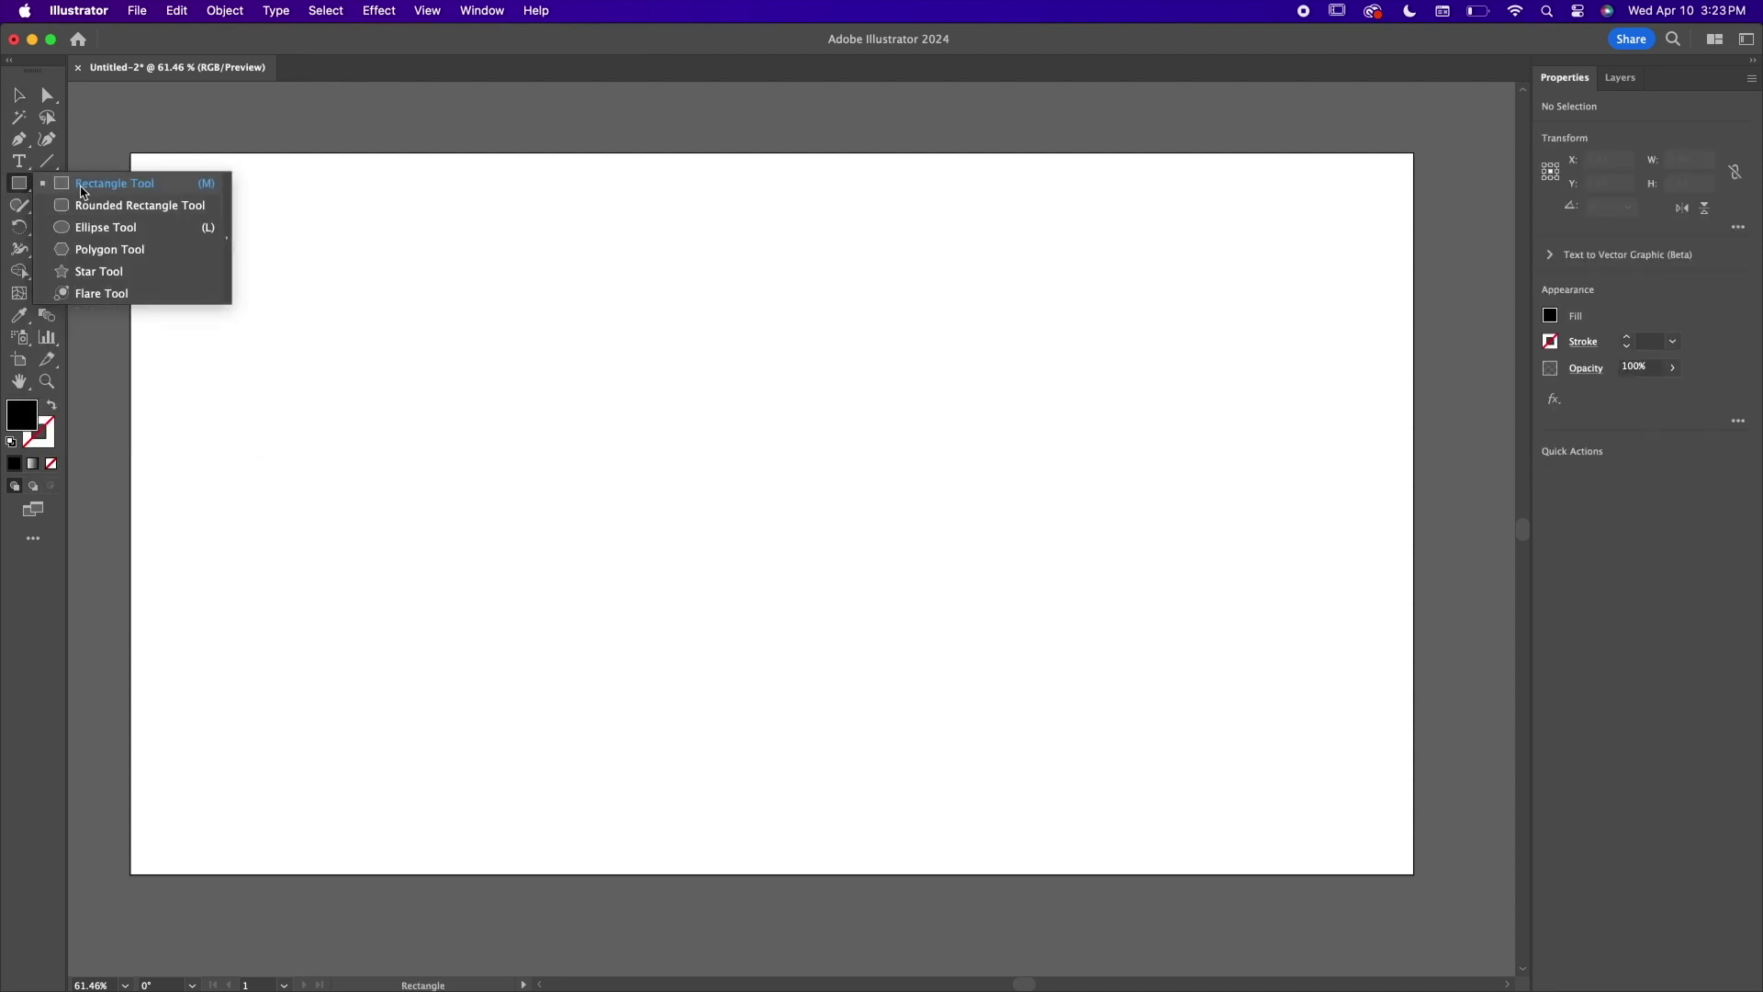
{"action": "left_click", "coordinate": [83, 190]}
{"action": "left_click_drag", "start_coordinate": [197, 230], "coordinate": [385, 418]}
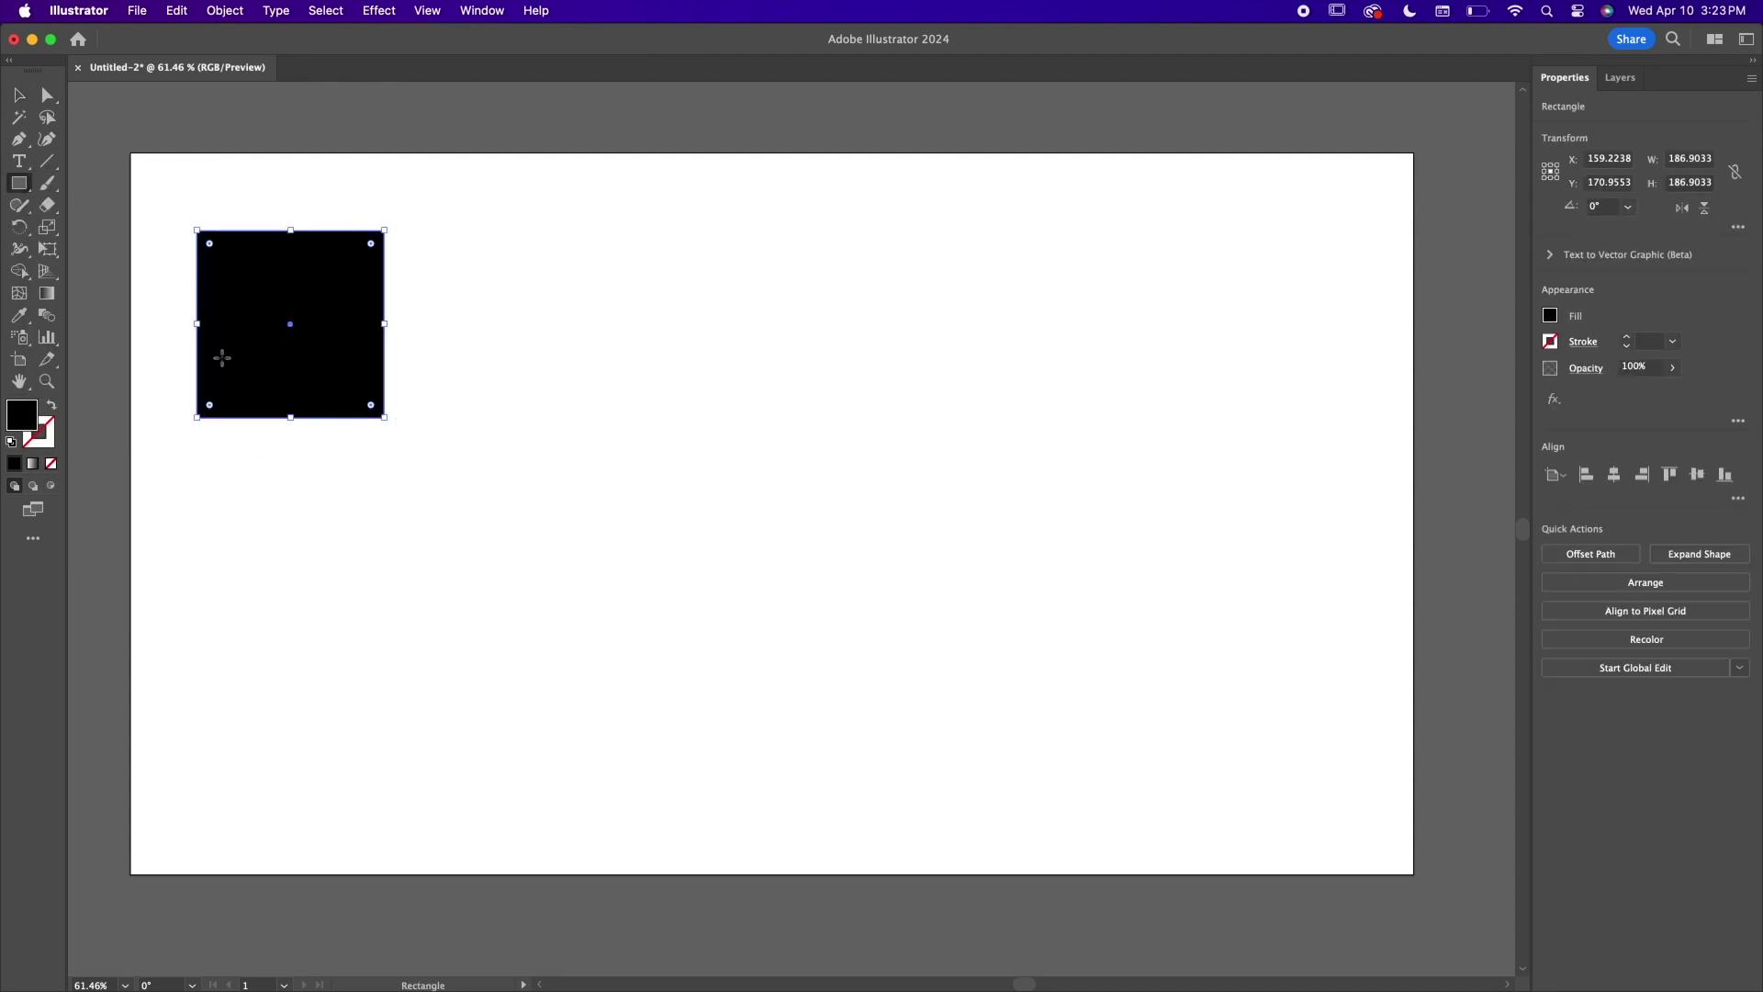
Draw a black rectangle about 211 by 104 px just right of the square, with their top edges aligned.
{"action": "left_click", "coordinate": [20, 187]}
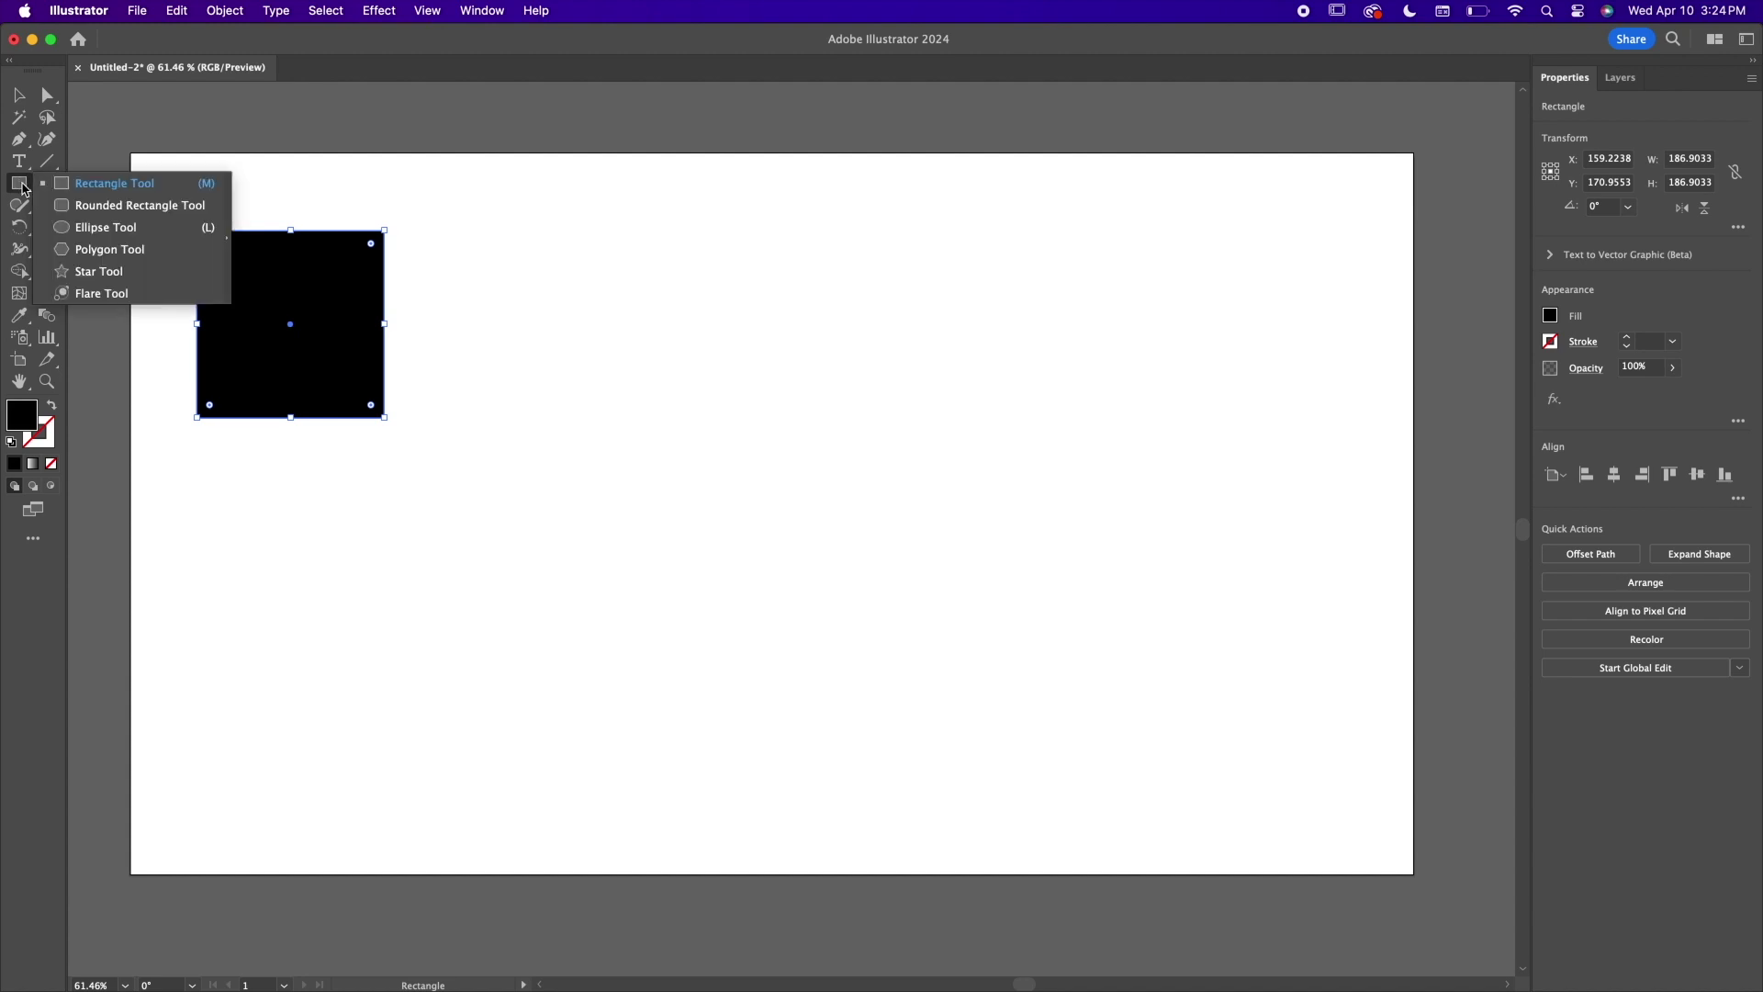
{"action": "left_click", "coordinate": [372, 246]}
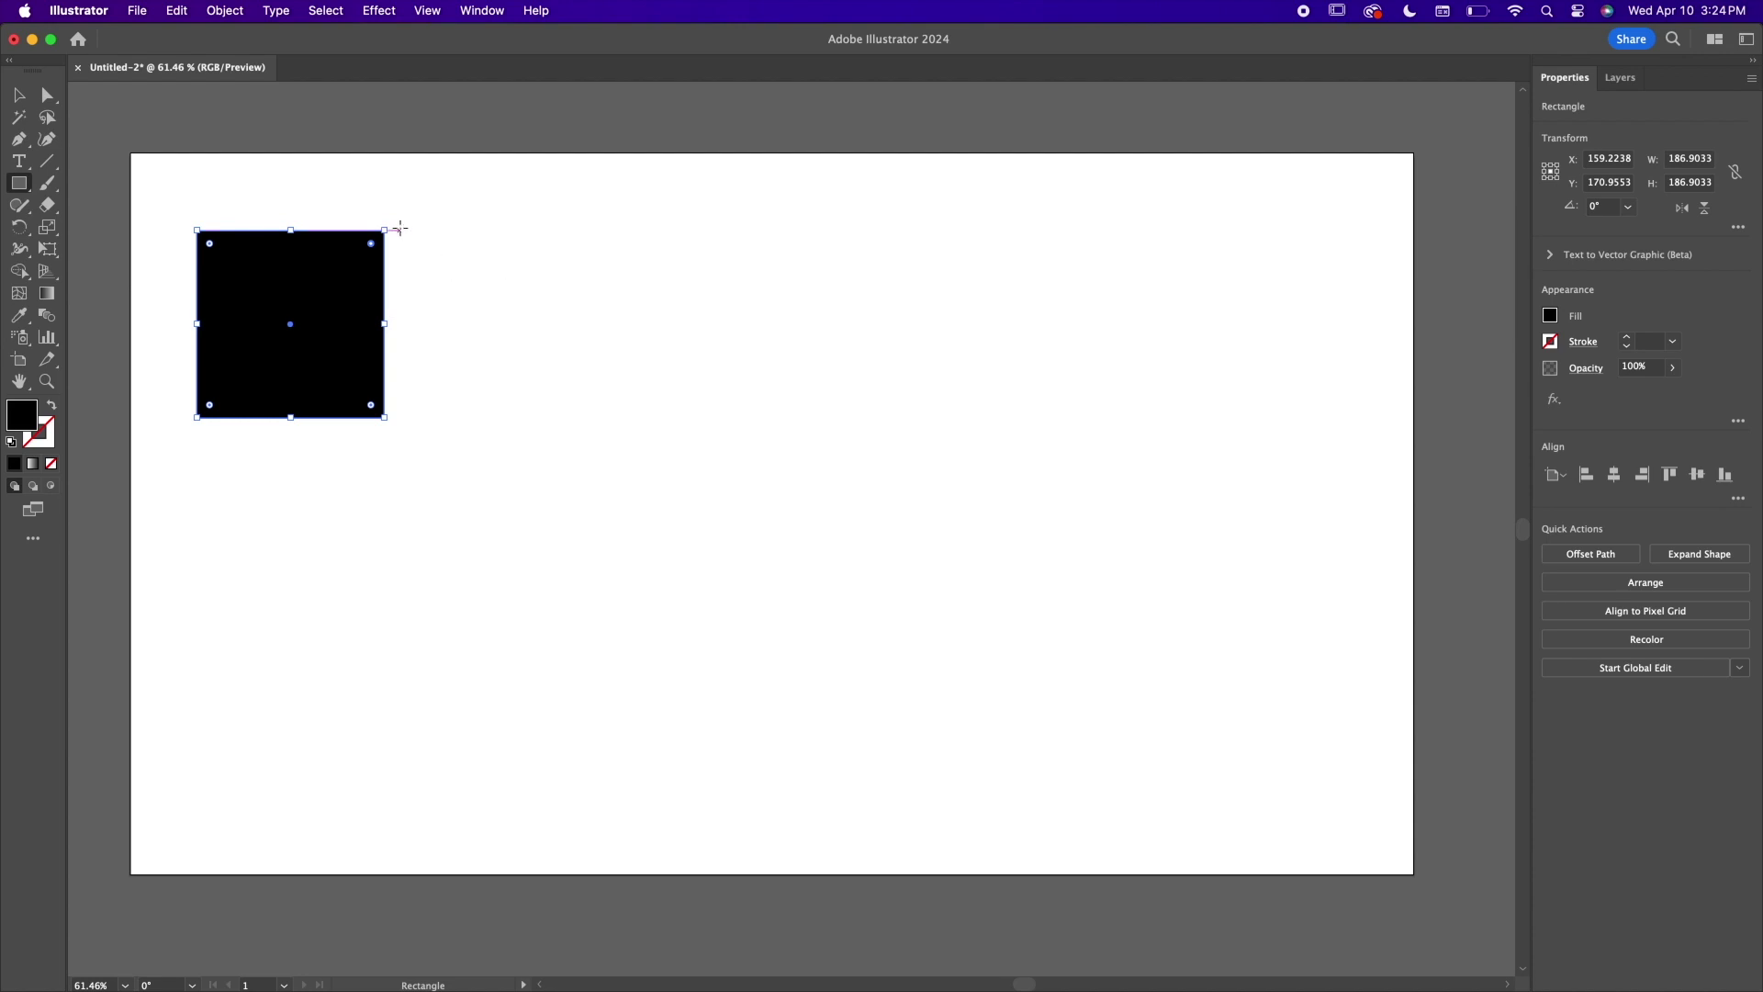
{"action": "left_click_drag", "start_coordinate": [401, 231], "coordinate": [611, 333]}
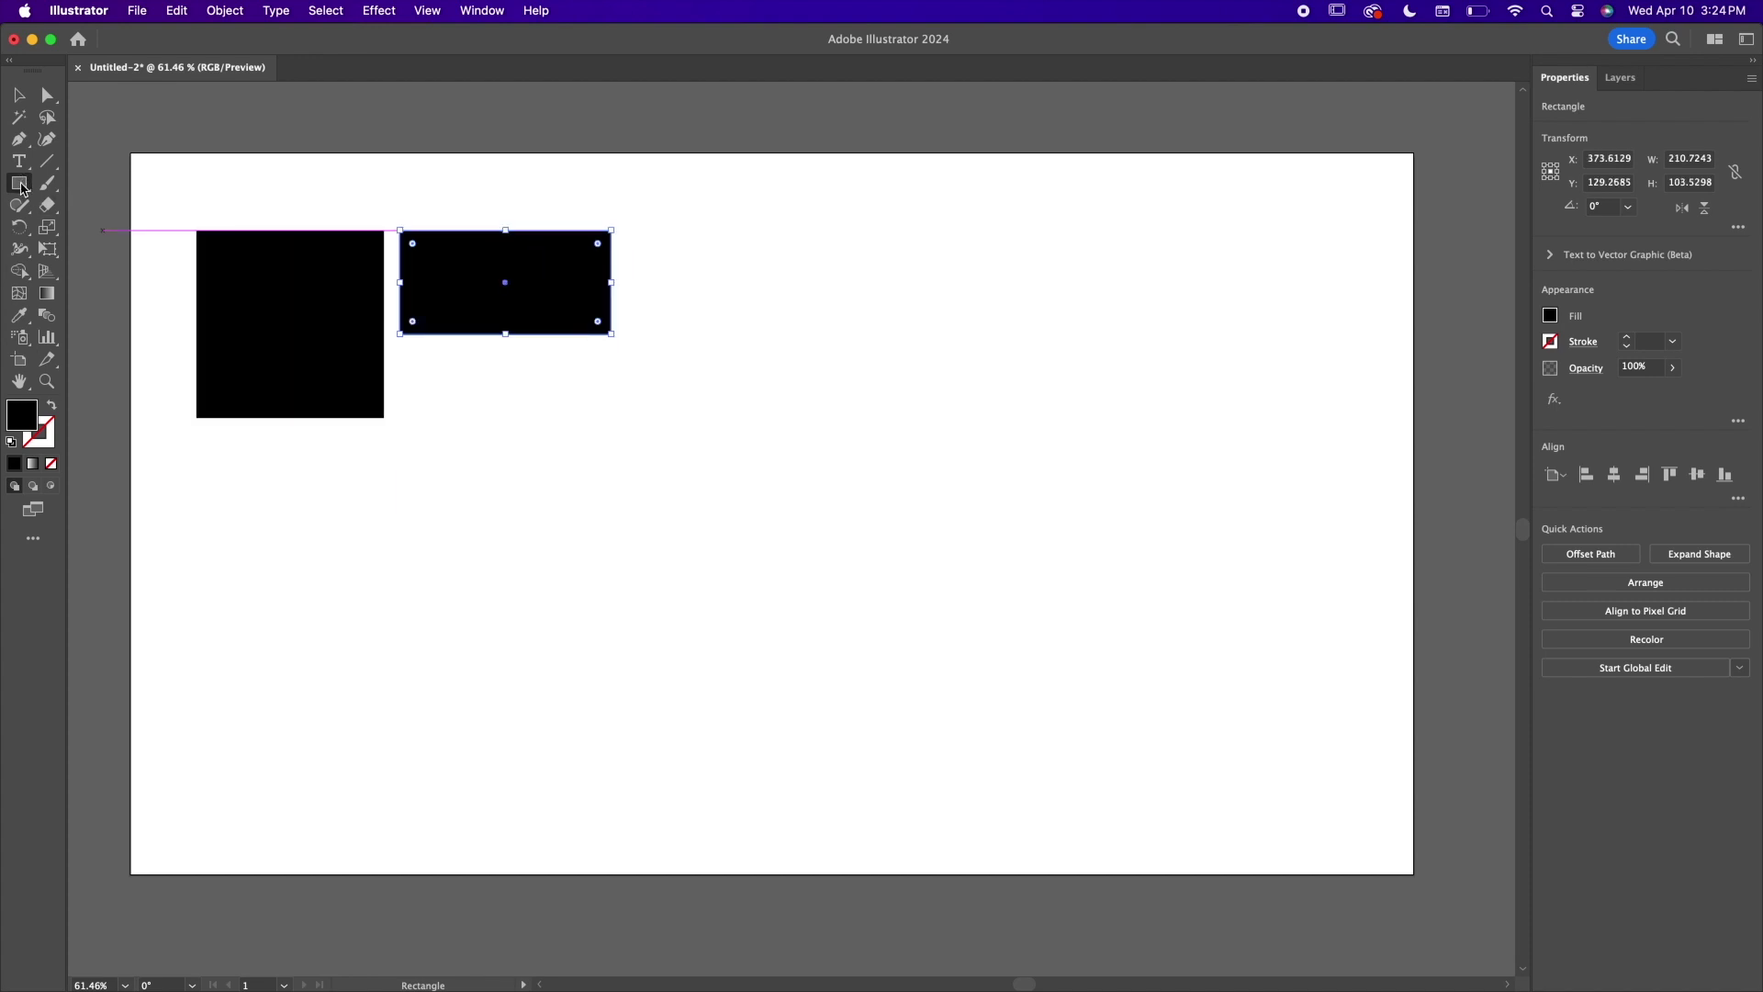
Try drawing a rounded rectangle about 315 by 296 px beside the black rectangle, and undo it.
{"action": "left_click", "coordinate": [22, 188]}
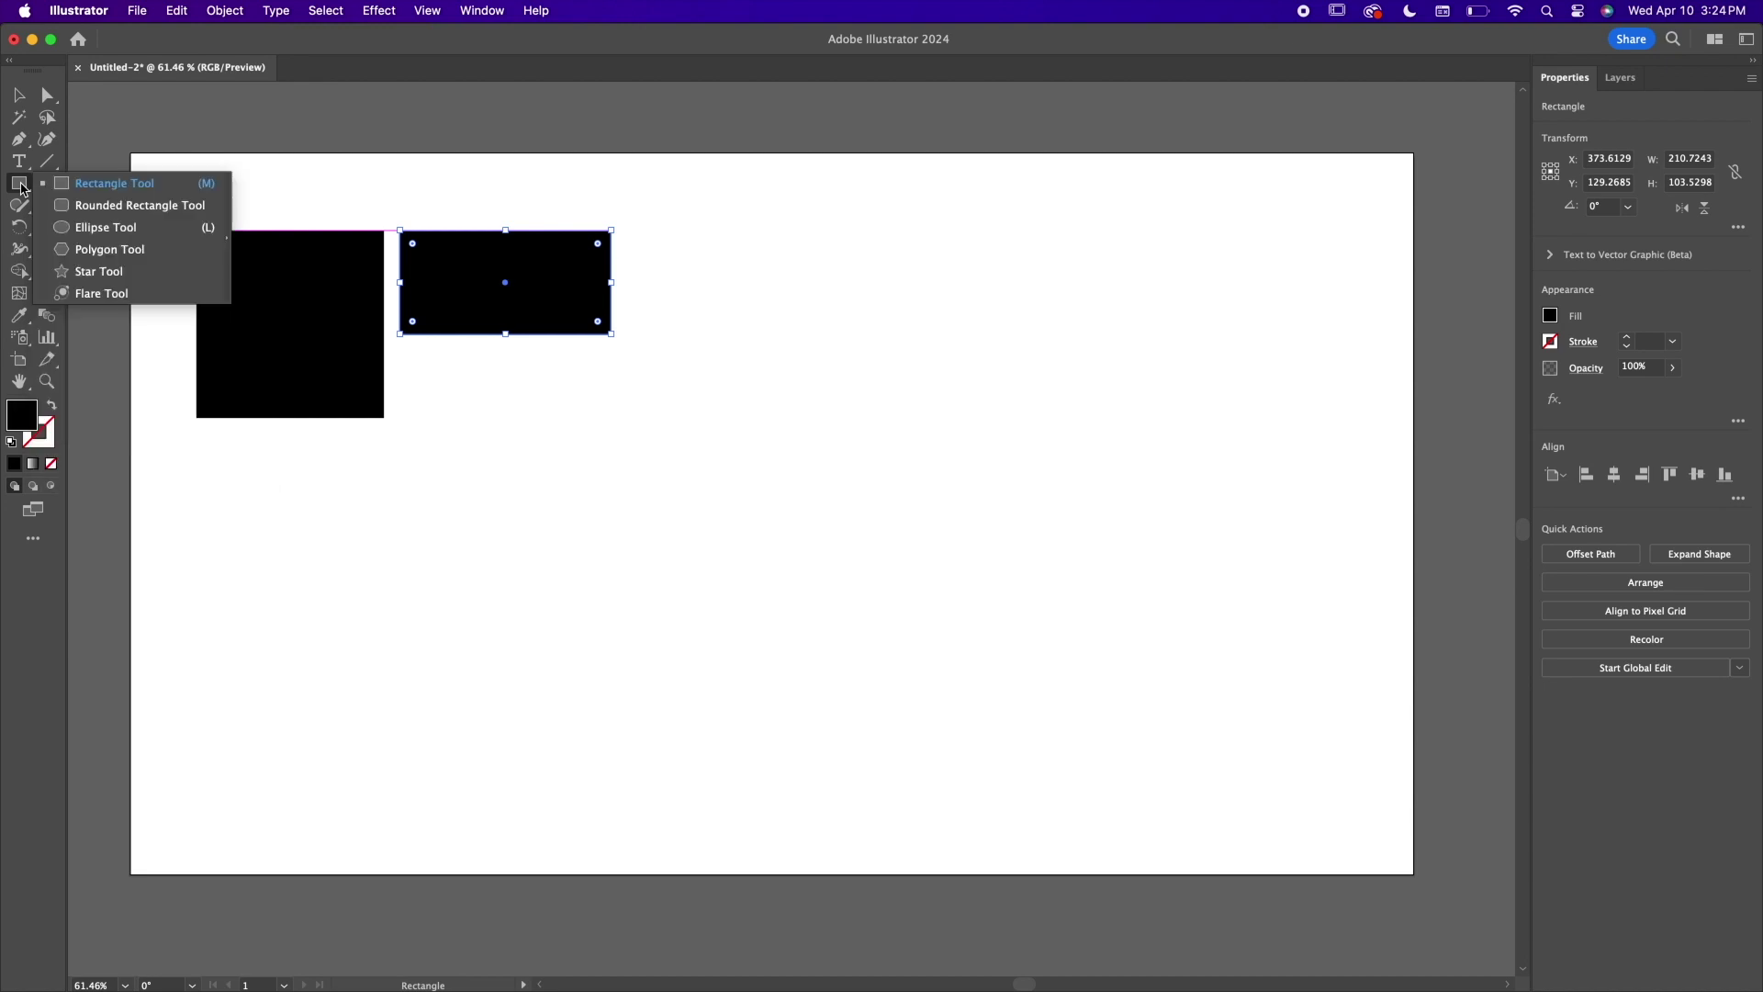
{"action": "left_click", "coordinate": [138, 205]}
{"action": "left_click_drag", "start_coordinate": [665, 210], "coordinate": [981, 504]}
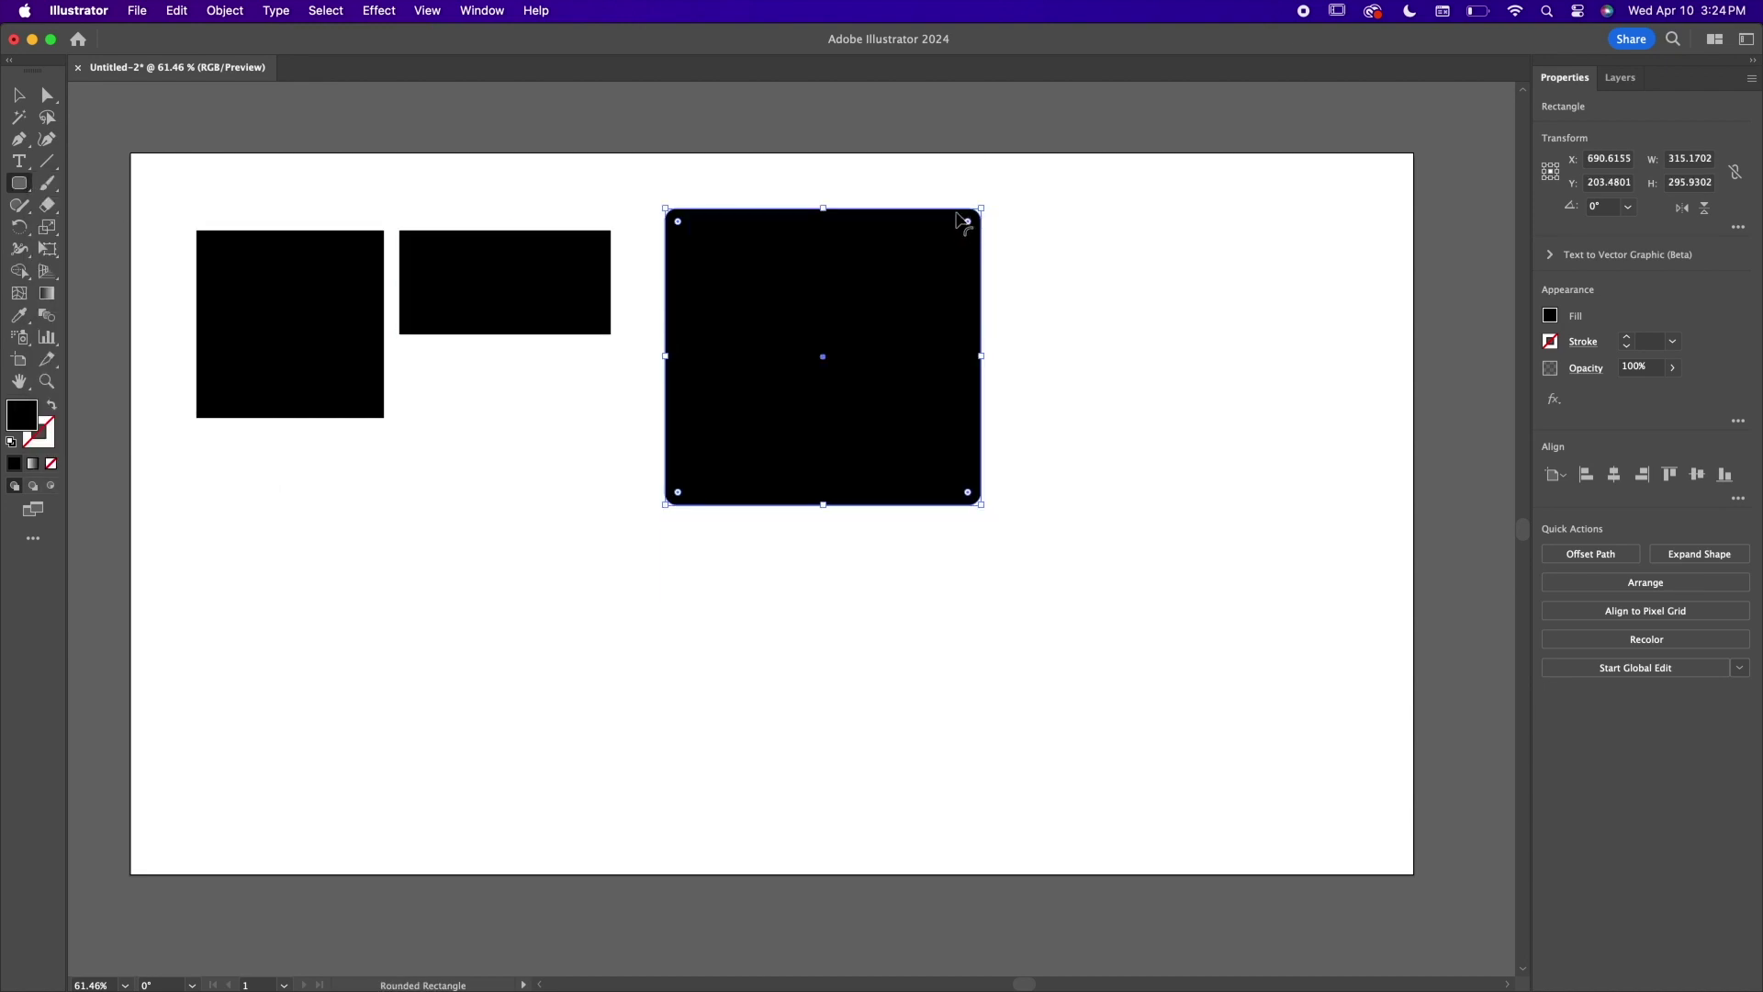
{"action": "key", "text": "super+z"}
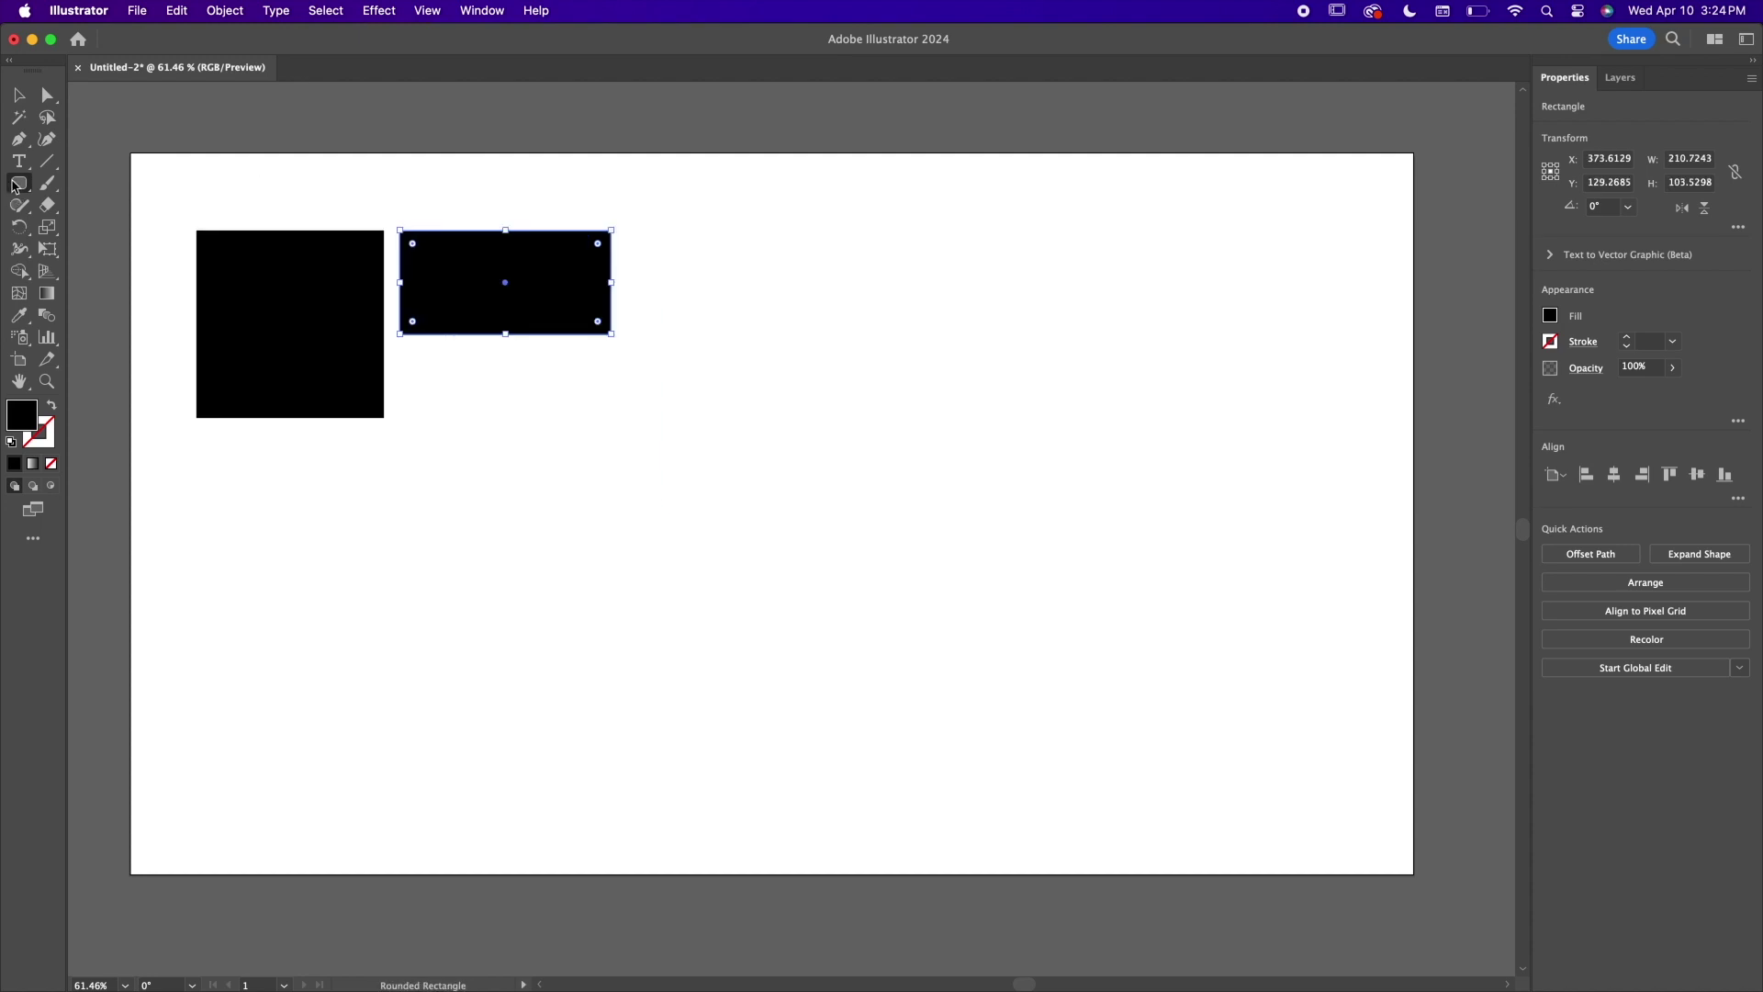
Try the Ellipse tool by drawing a round shape and a flat, wide ellipse beside the rectangle, undoing each one.
{"action": "left_click", "coordinate": [17, 184]}
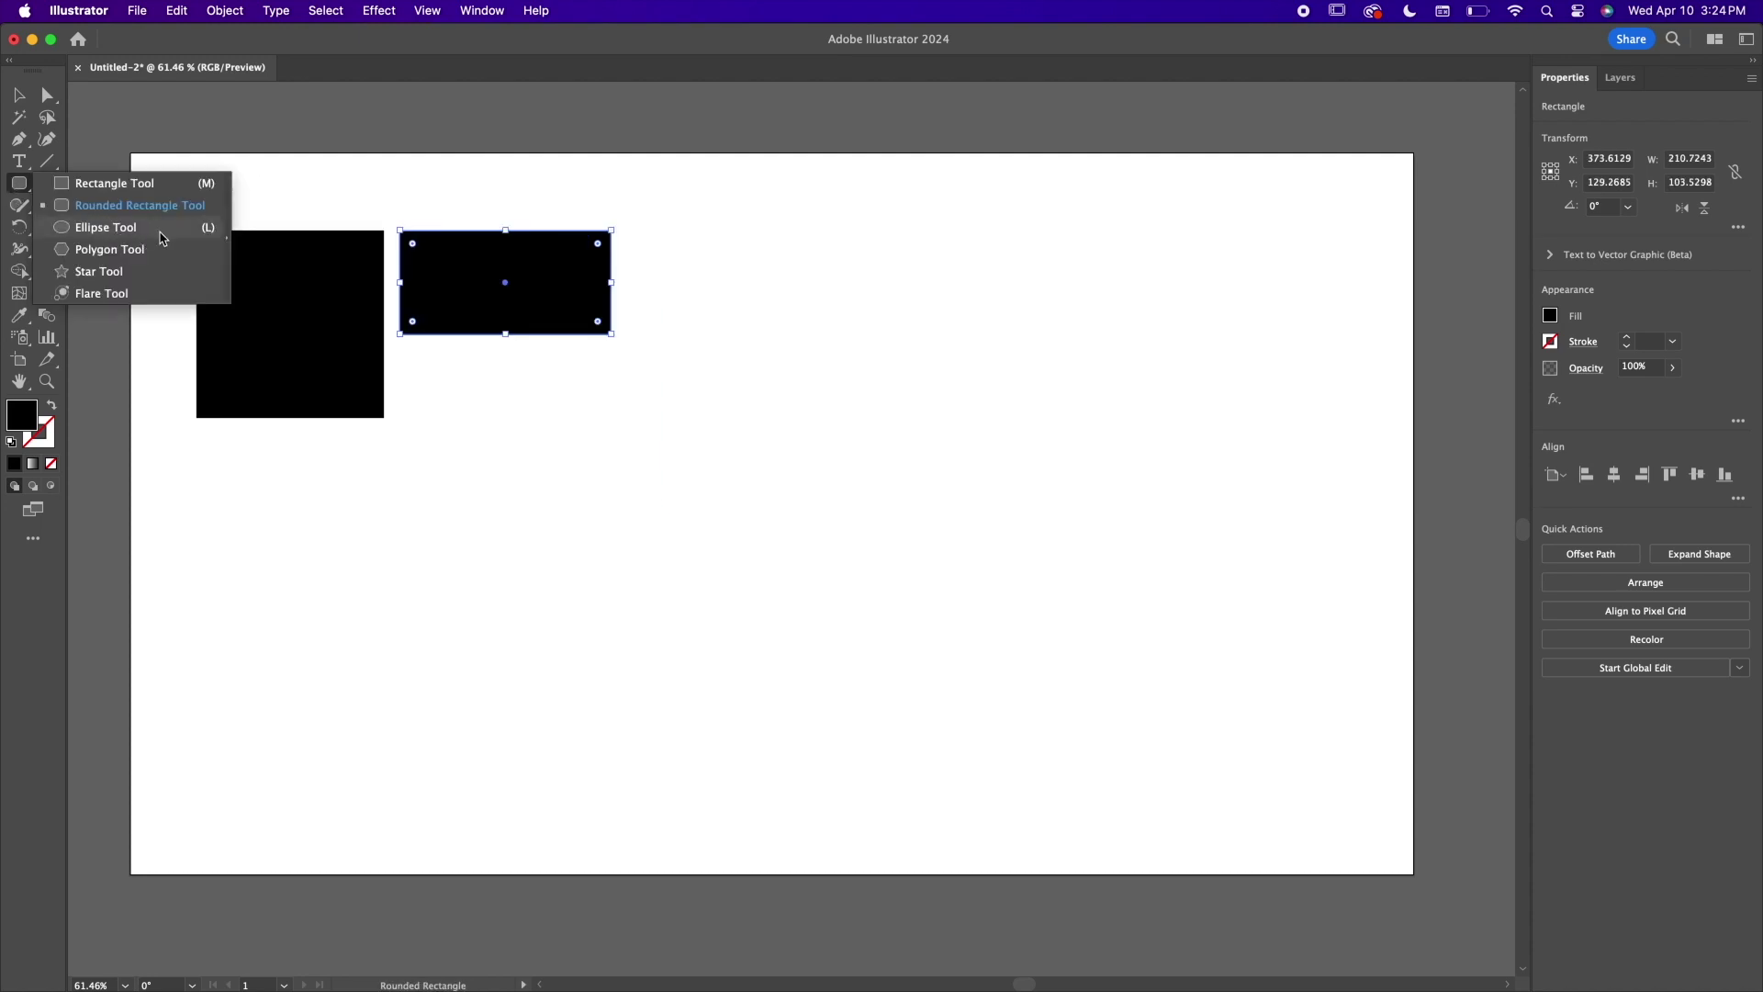
{"action": "left_click", "coordinate": [105, 228]}
{"action": "left_click_drag", "start_coordinate": [651, 250], "coordinate": [895, 482]}
{"action": "key", "text": "super+z"}
{"action": "left_click_drag", "start_coordinate": [701, 227], "coordinate": [927, 299]}
{"action": "key", "text": "super+z"}
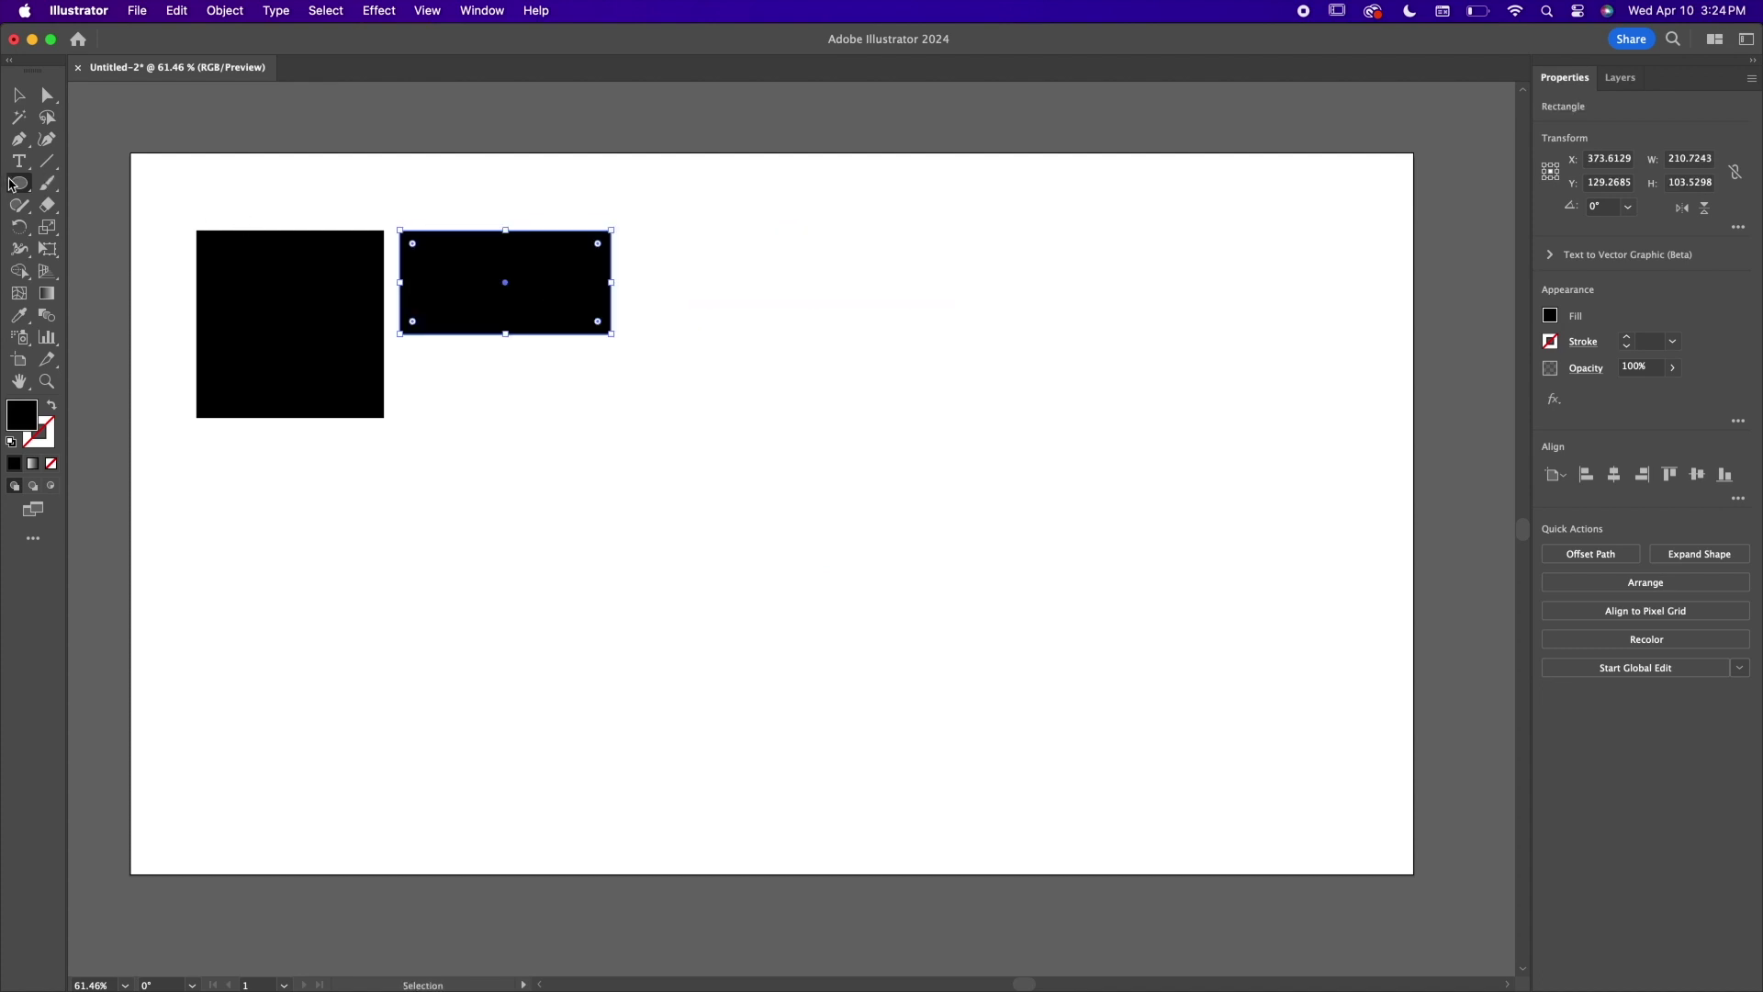
Try drawing a hexagon about 265 by 229 px below the rectangle with the Polygon tool, and undo it.
{"action": "left_click", "coordinate": [20, 195]}
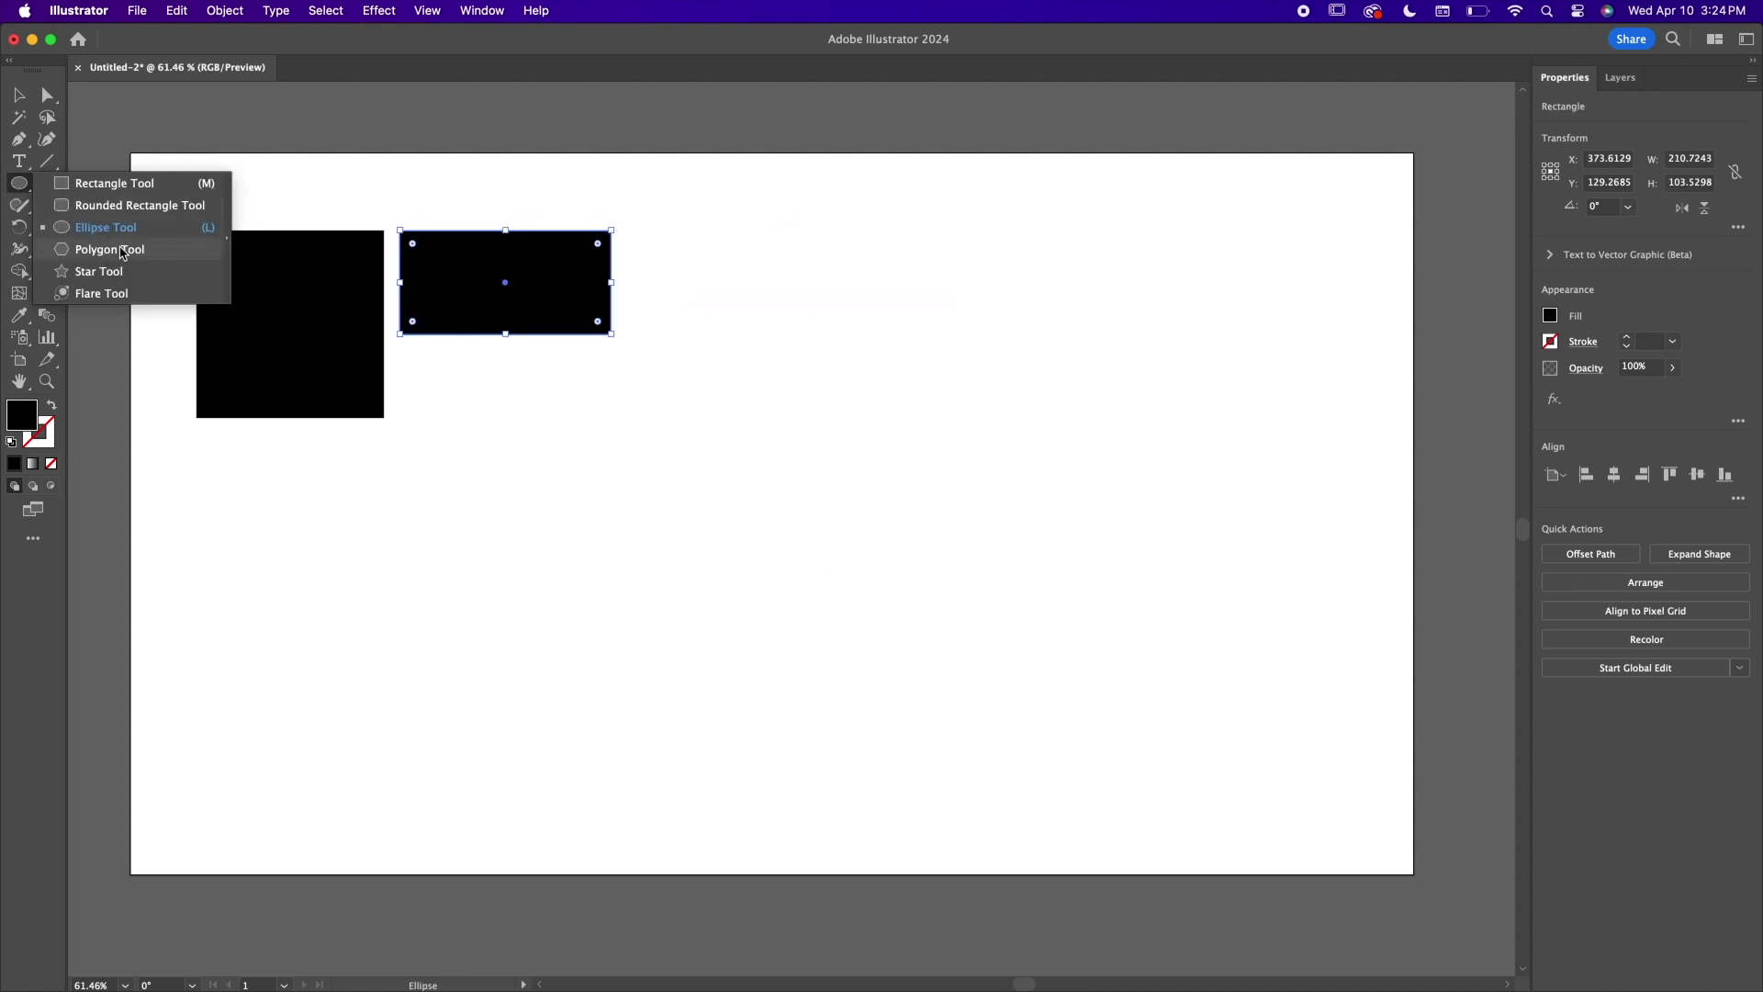
{"action": "left_click", "coordinate": [123, 250]}
{"action": "mouse_move", "coordinate": [619, 476]}
{"action": "left_mouse_down"}
{"action": "mouse_move", "coordinate": [545, 362]}
{"action": "mouse_move", "coordinate": [531, 377]}
{"action": "left_mouse_up"}
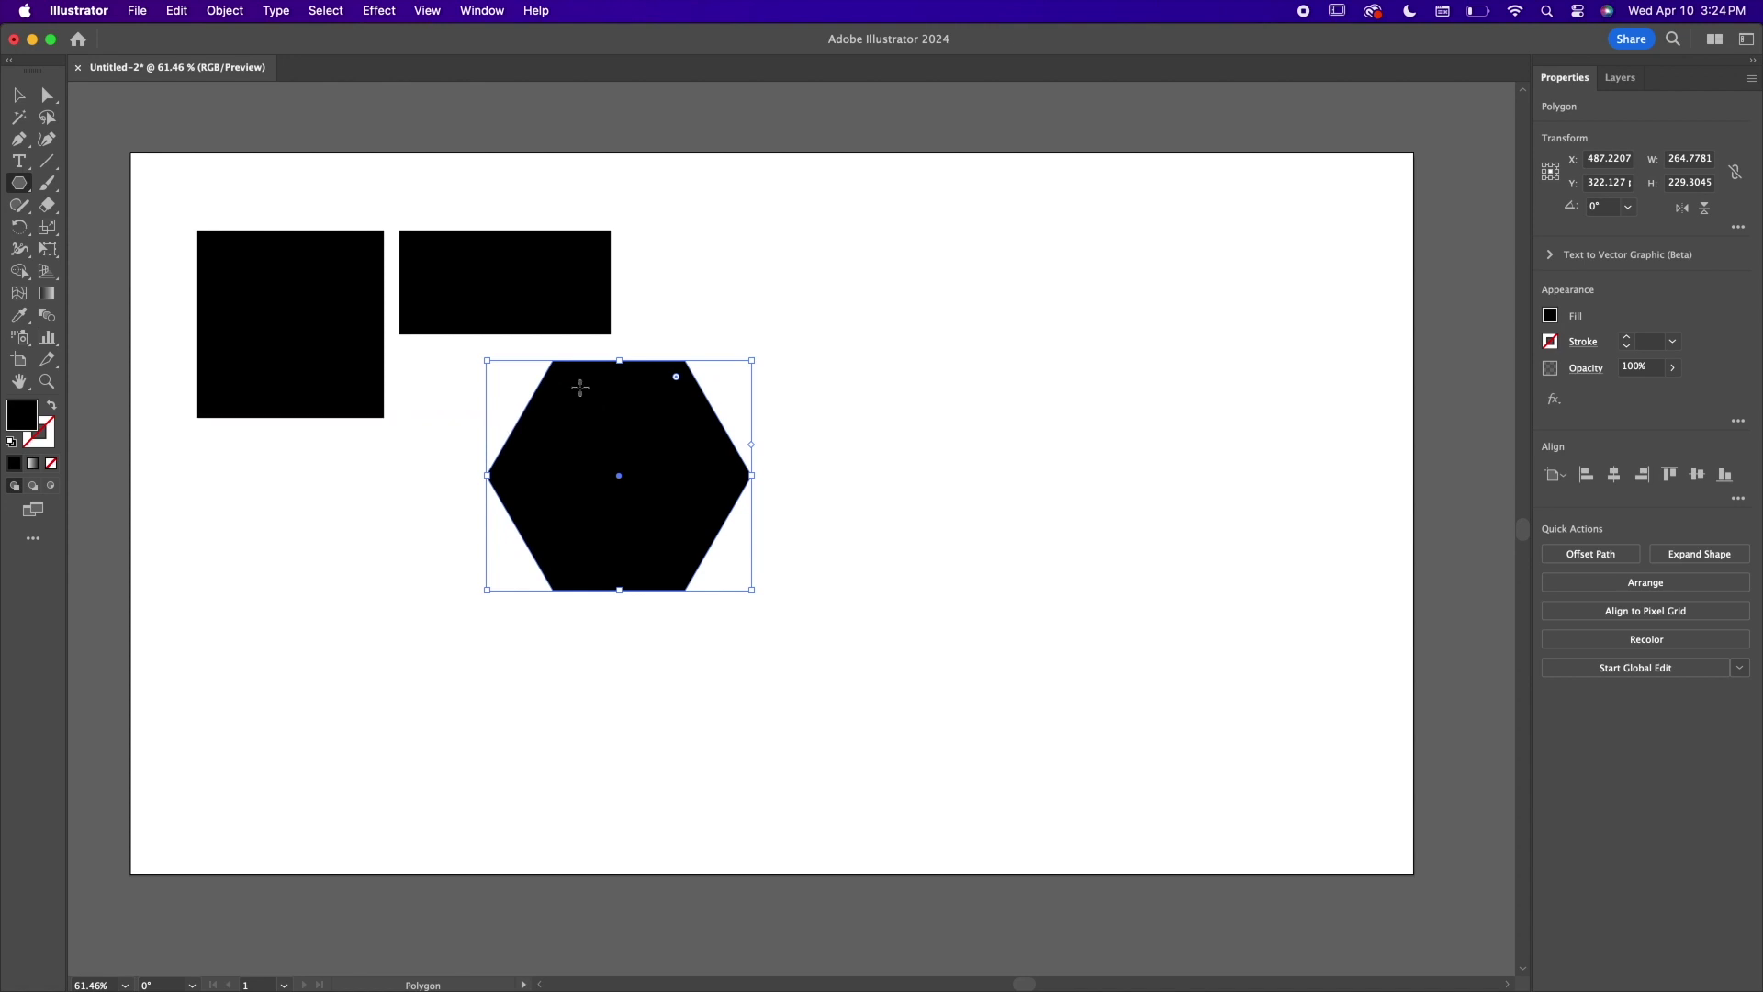
{"action": "key", "text": "ctrl+z"}
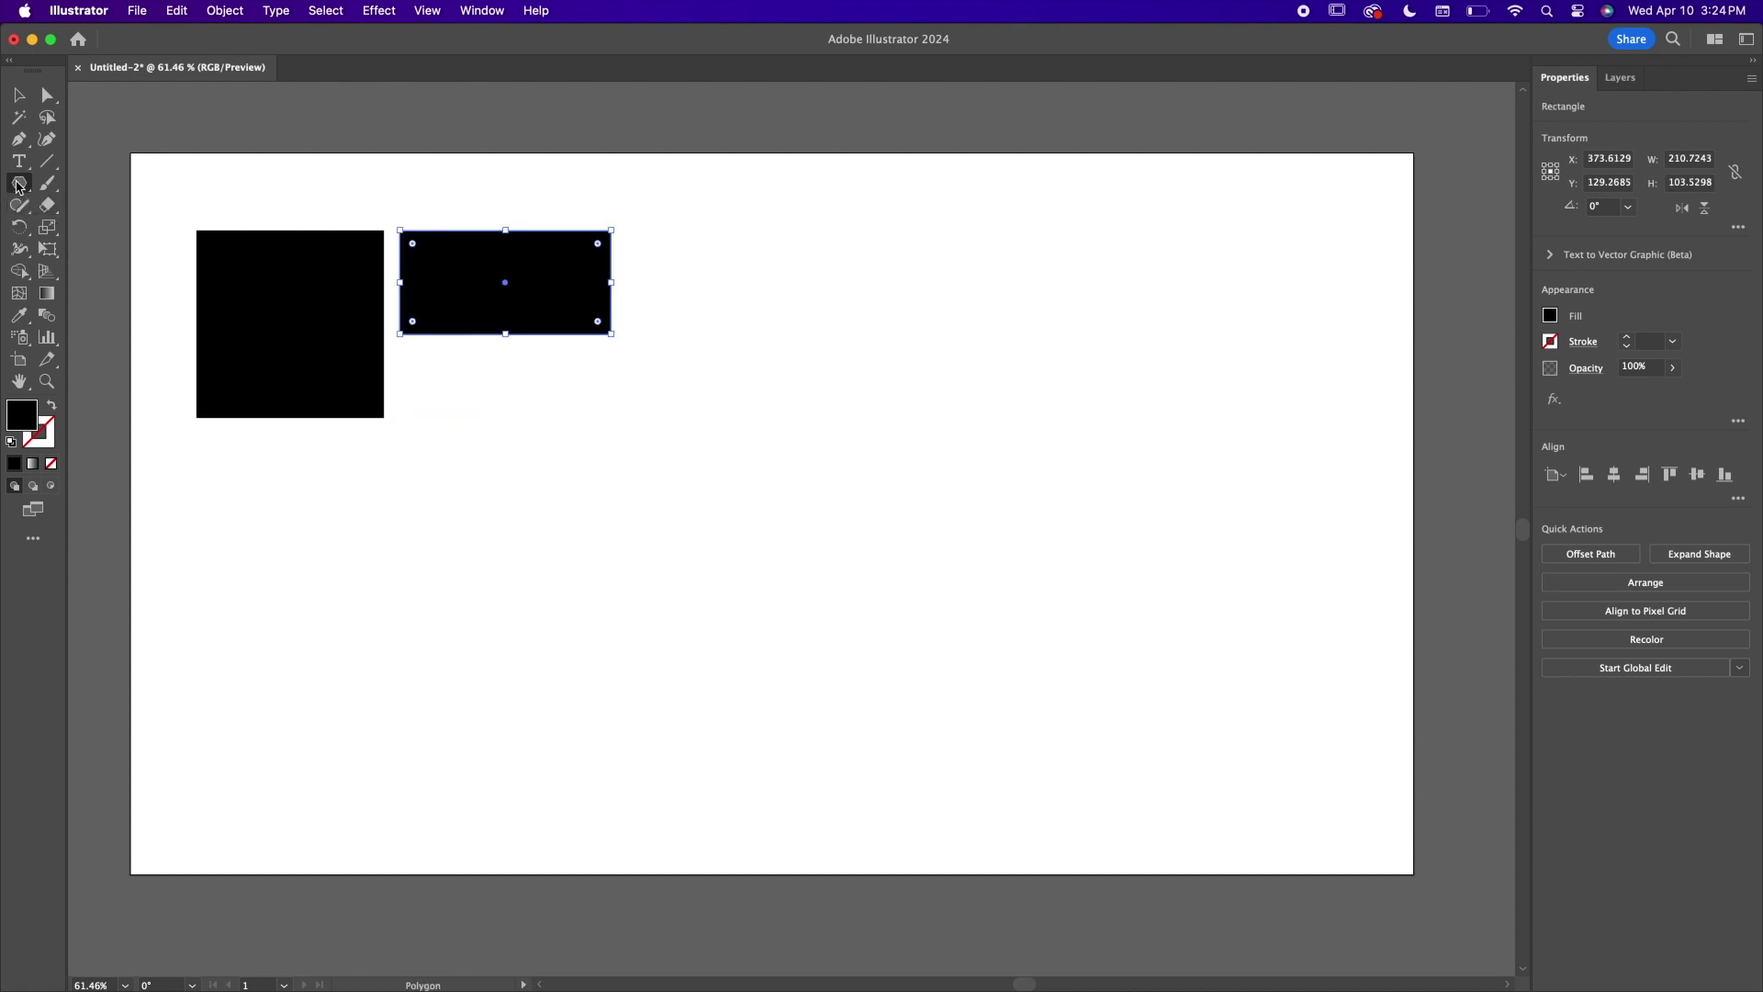
Draw a black hexagon about 292 by 253 px with the Polygon tool and position it below the rectangle.
{"action": "left_click", "coordinate": [19, 188]}
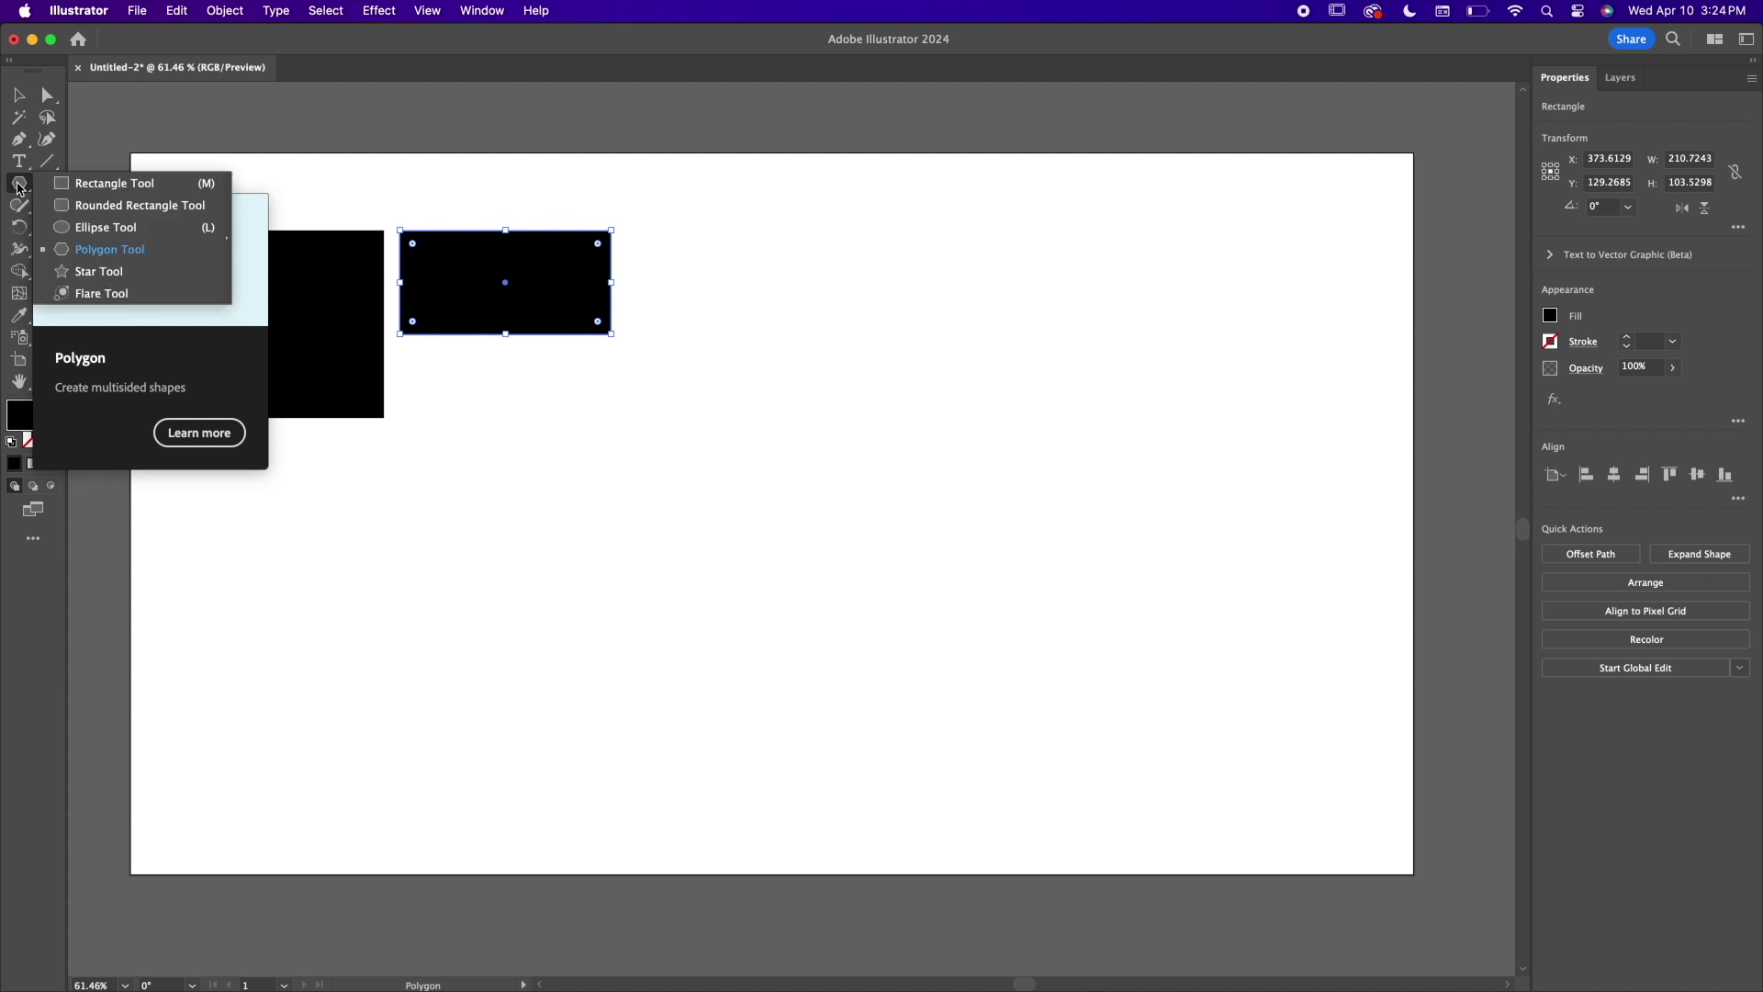
{"action": "left_click", "coordinate": [131, 252]}
{"action": "left_click_drag", "start_coordinate": [516, 406], "coordinate": [634, 500]}
{"action": "key", "text": "v"}
{"action": "left_click_drag", "start_coordinate": [553, 415], "coordinate": [579, 551]}
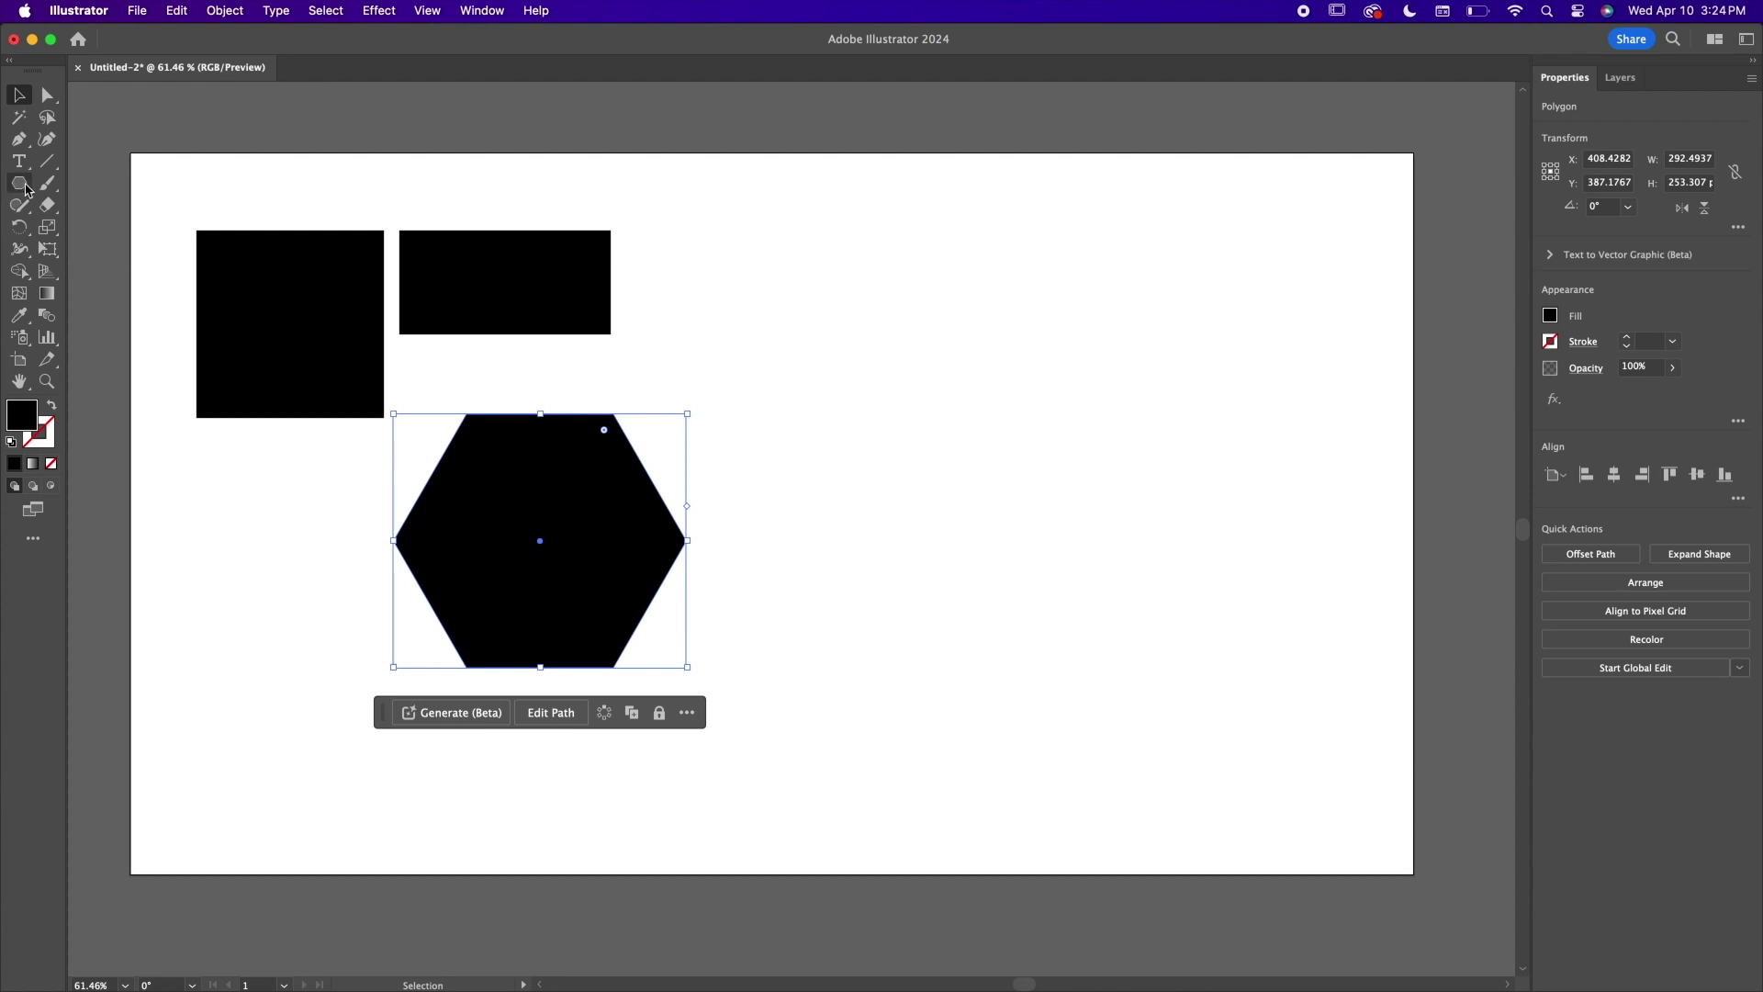
Try drawing a second, smaller hexagon overlapping the rectangle's right end, and undo it.
{"action": "left_click_drag", "start_coordinate": [23, 190], "coordinate": [96, 232]}
{"action": "left_click", "coordinate": [121, 249]}
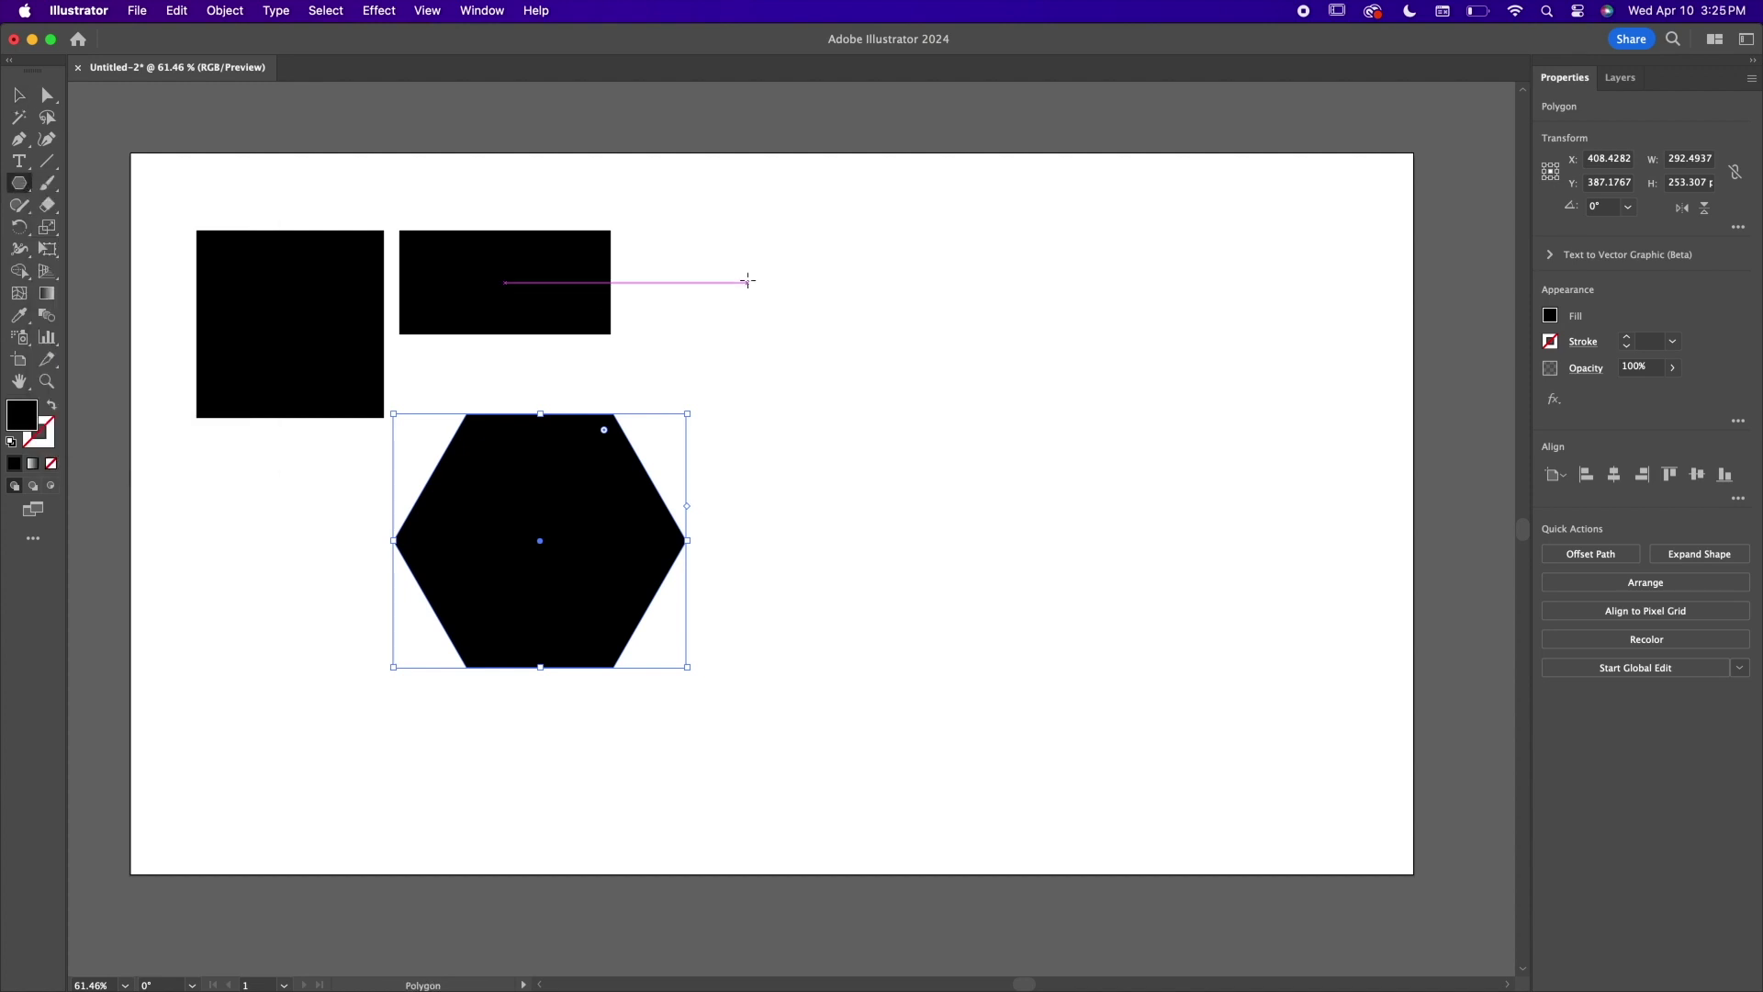
{"action": "left_click_drag", "start_coordinate": [721, 254], "coordinate": [808, 335]}
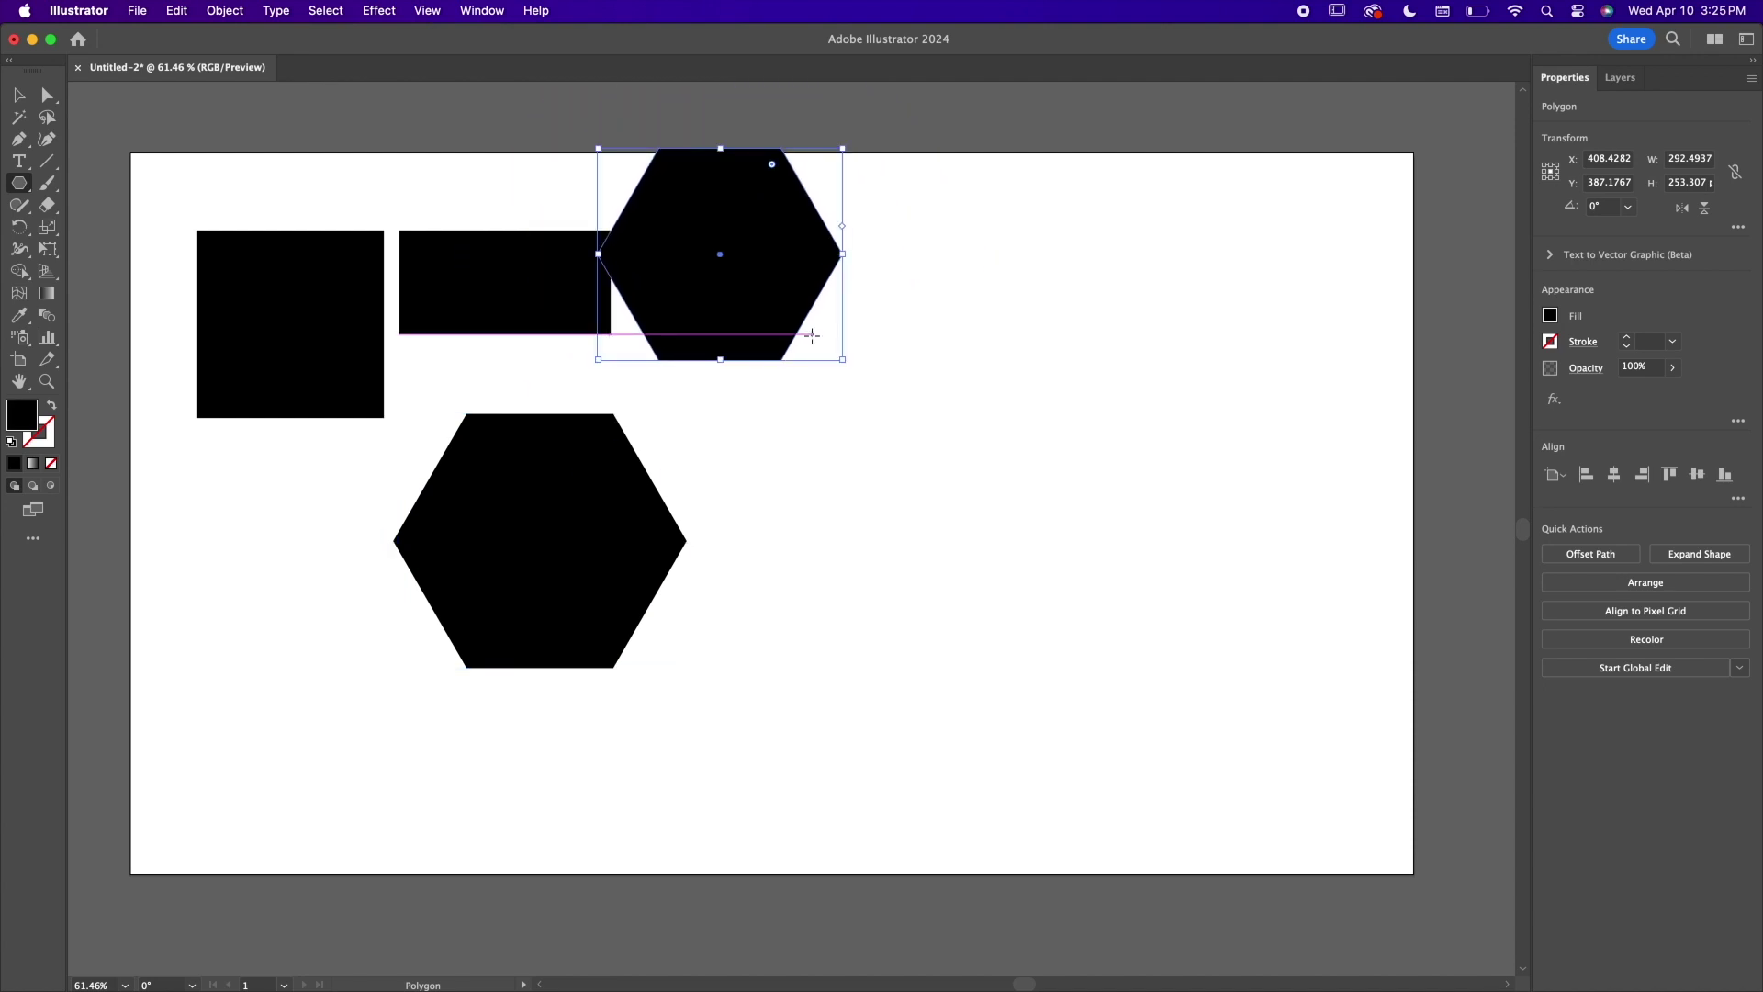
{"action": "key", "text": "super+z"}
Create a 15-sided polygon with a radius of 122.1323 px to the right of the rectangle.
{"action": "left_click", "coordinate": [754, 300]}
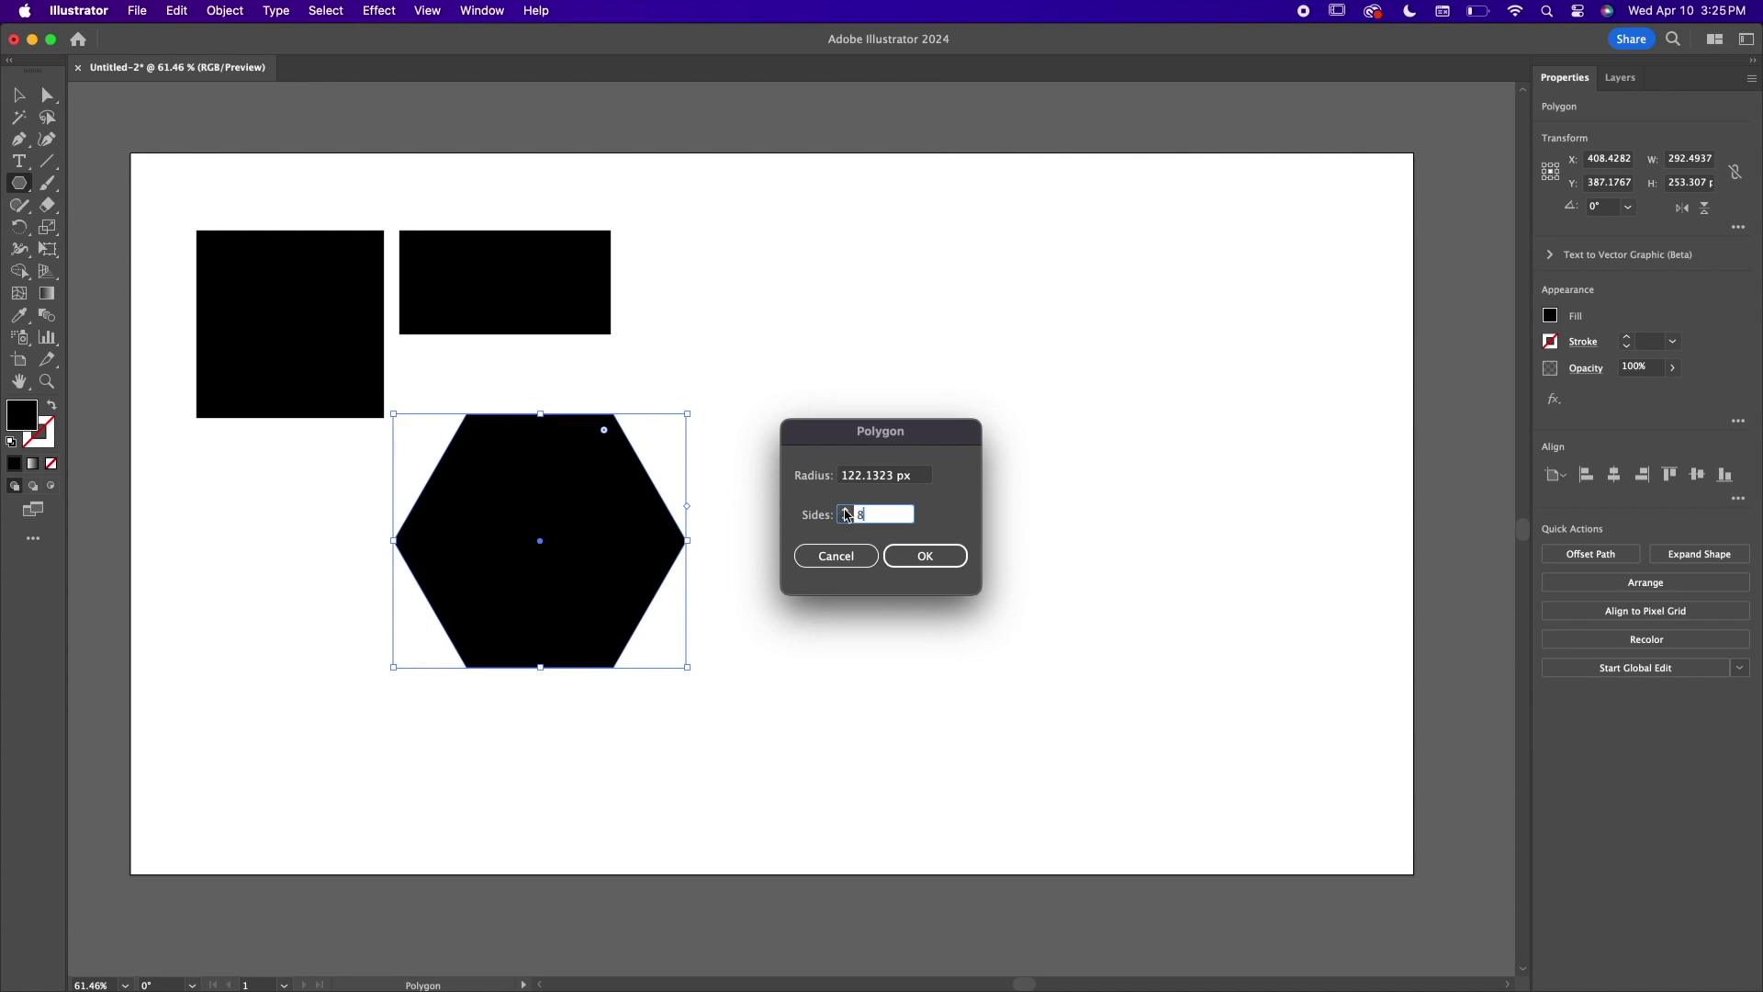
{"action": "key", "text": "Up"}
{"action": "key", "text": "Up"}
{"action": "left_click", "coordinate": [925, 555]}
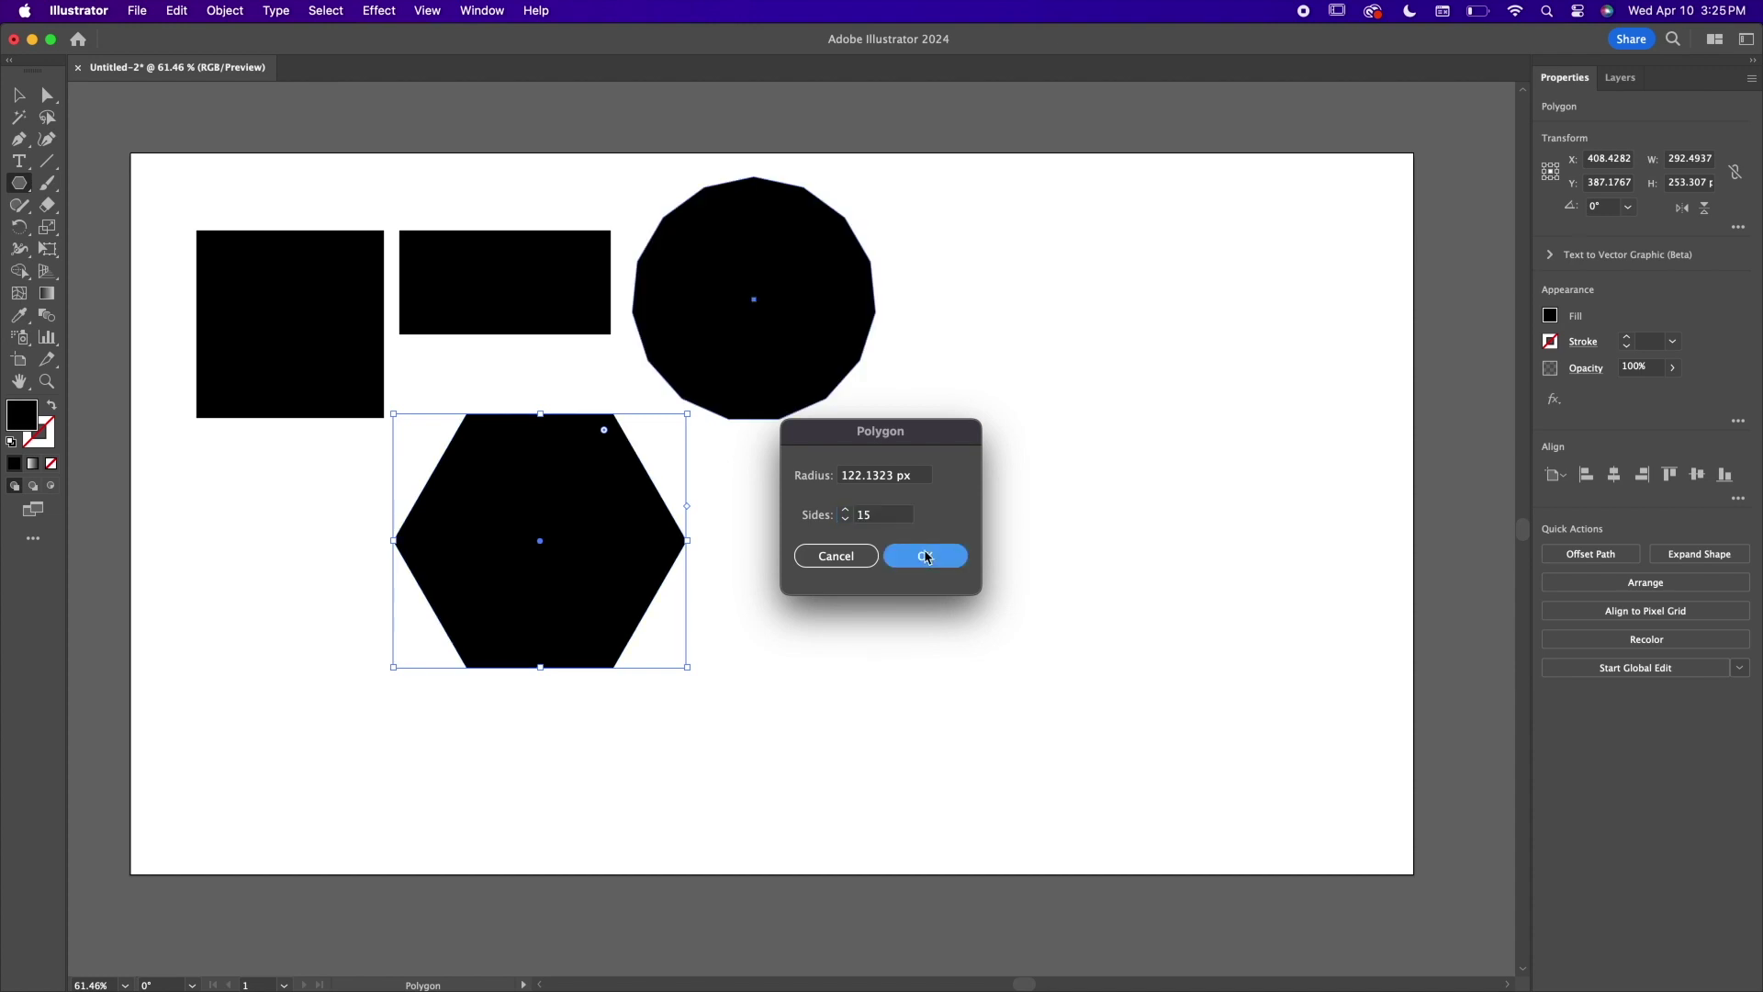
Select the hexagon and the 15-sided polygon together and delete them.
{"action": "key", "text": "v"}
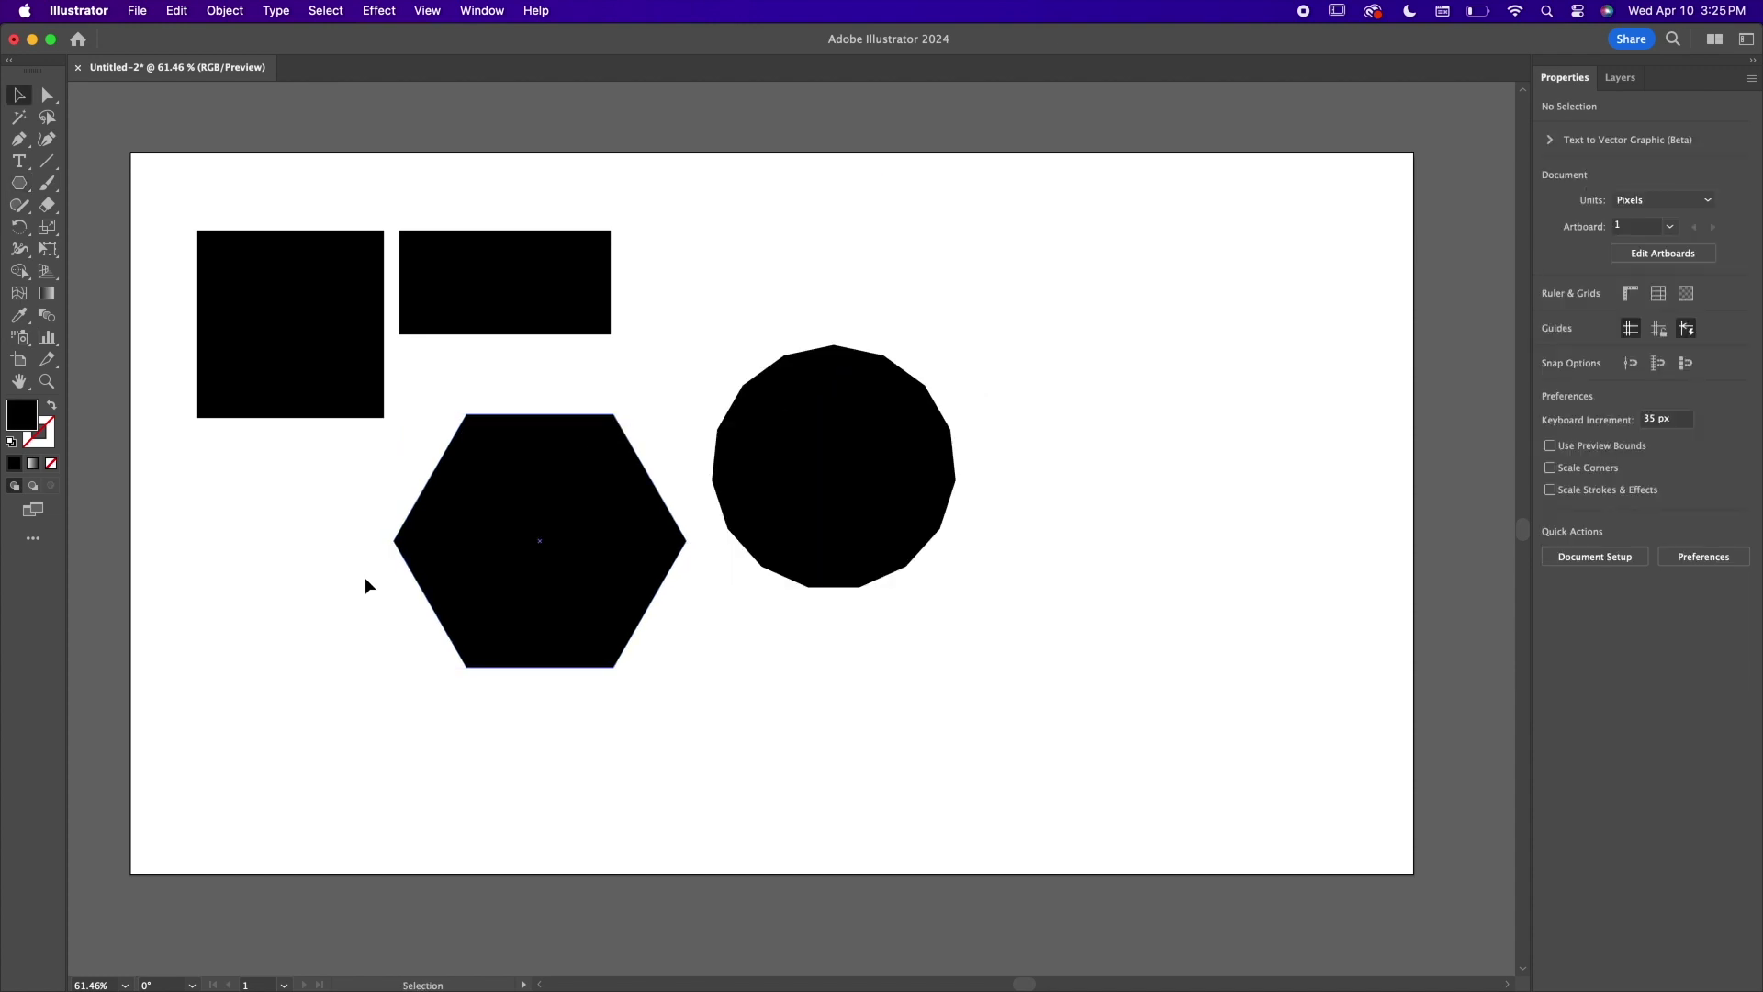
{"action": "left_click_drag", "start_coordinate": [366, 582], "coordinate": [913, 450]}
{"action": "key", "text": "Delete"}
Try the Star tool with fewer points to make a triangle about 335 by 290 px, and delete it.
{"action": "left_click_drag", "start_coordinate": [19, 183], "coordinate": [127, 277]}
{"action": "mouse_move", "coordinate": [735, 496]}
{"action": "left_mouse_down"}
{"action": "mouse_move", "coordinate": [732, 406]}
{"action": "mouse_move", "coordinate": [677, 377]}
{"action": "mouse_move", "coordinate": [630, 307]}
{"action": "mouse_move", "coordinate": [733, 496]}
{"action": "left_mouse_up"}
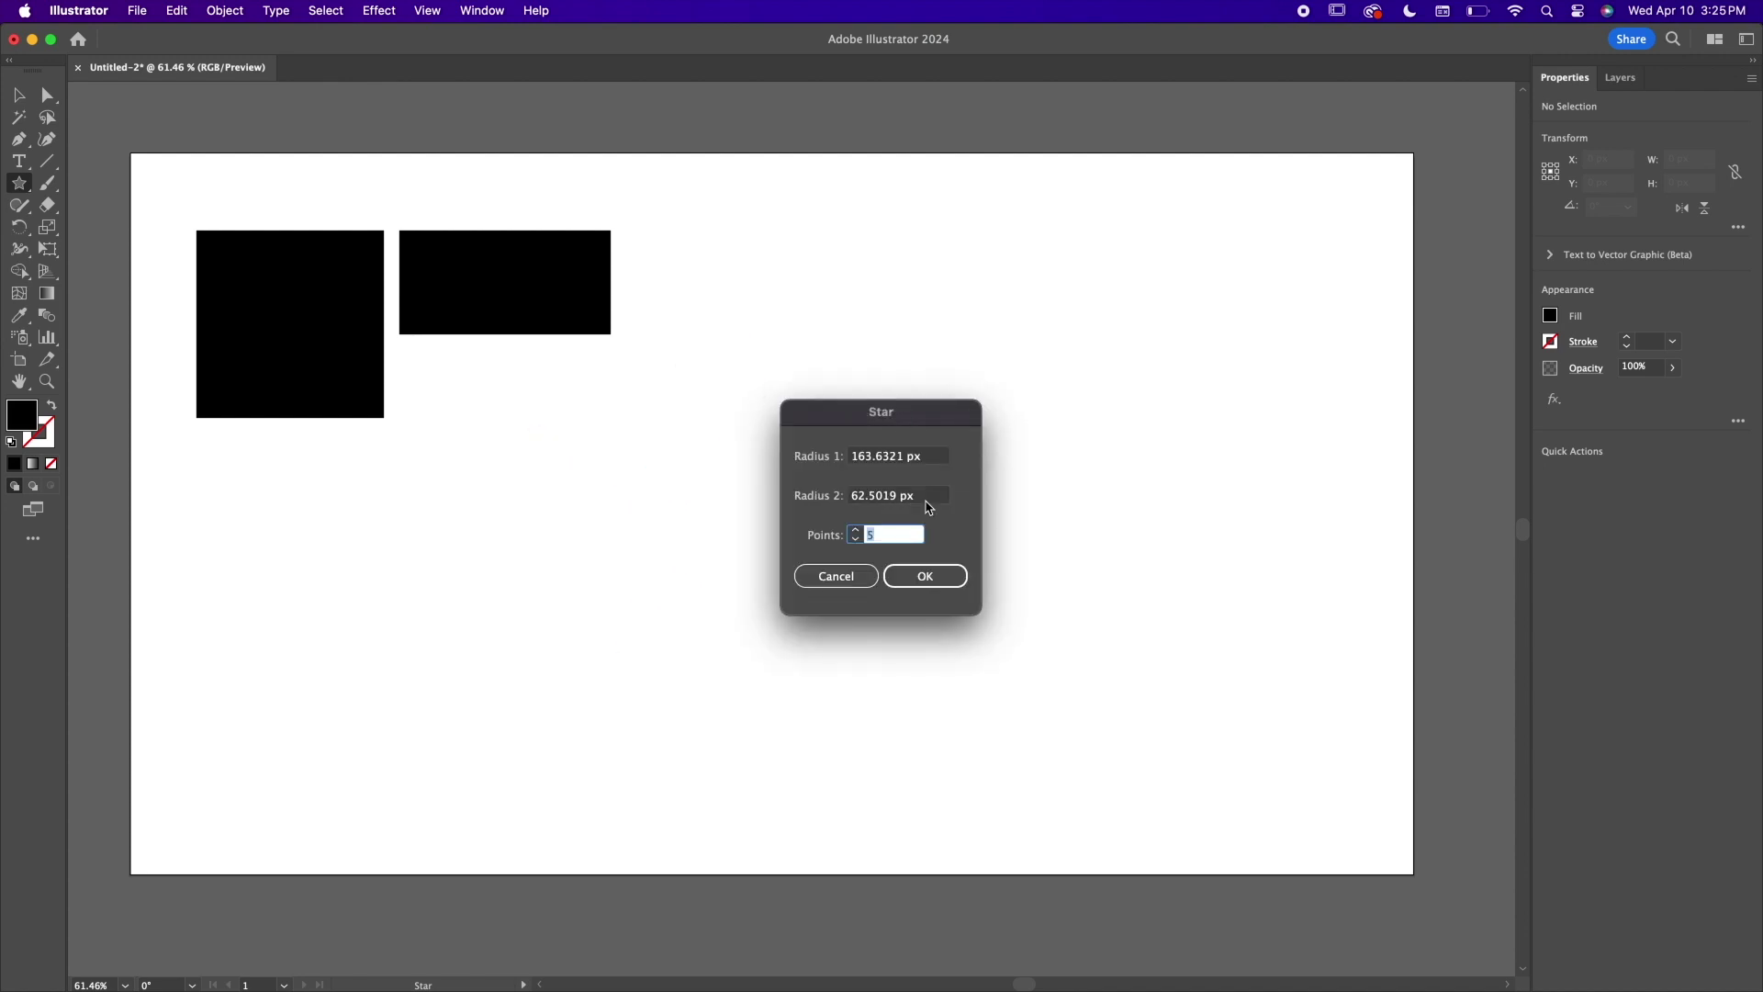
{"action": "left_click", "coordinate": [856, 542]}
{"action": "left_click", "coordinate": [926, 576]}
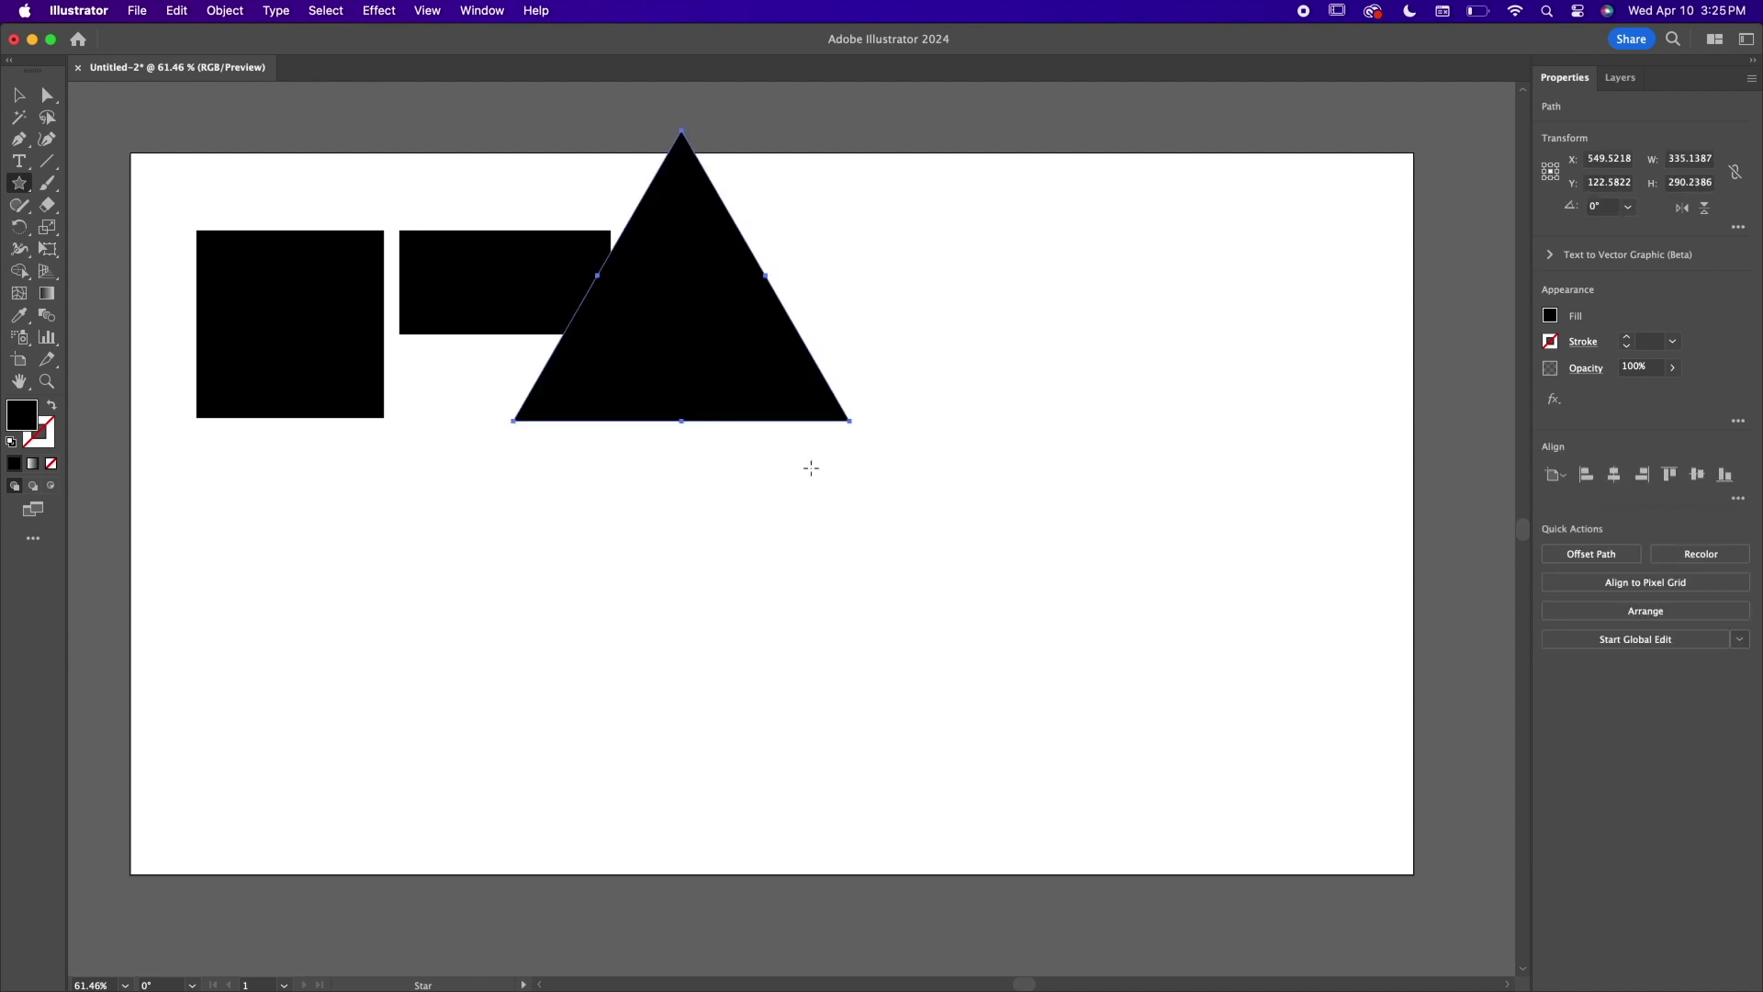
{"action": "key", "text": "Delete"}
{"action": "left_click_drag", "start_coordinate": [709, 359], "coordinate": [806, 444]}
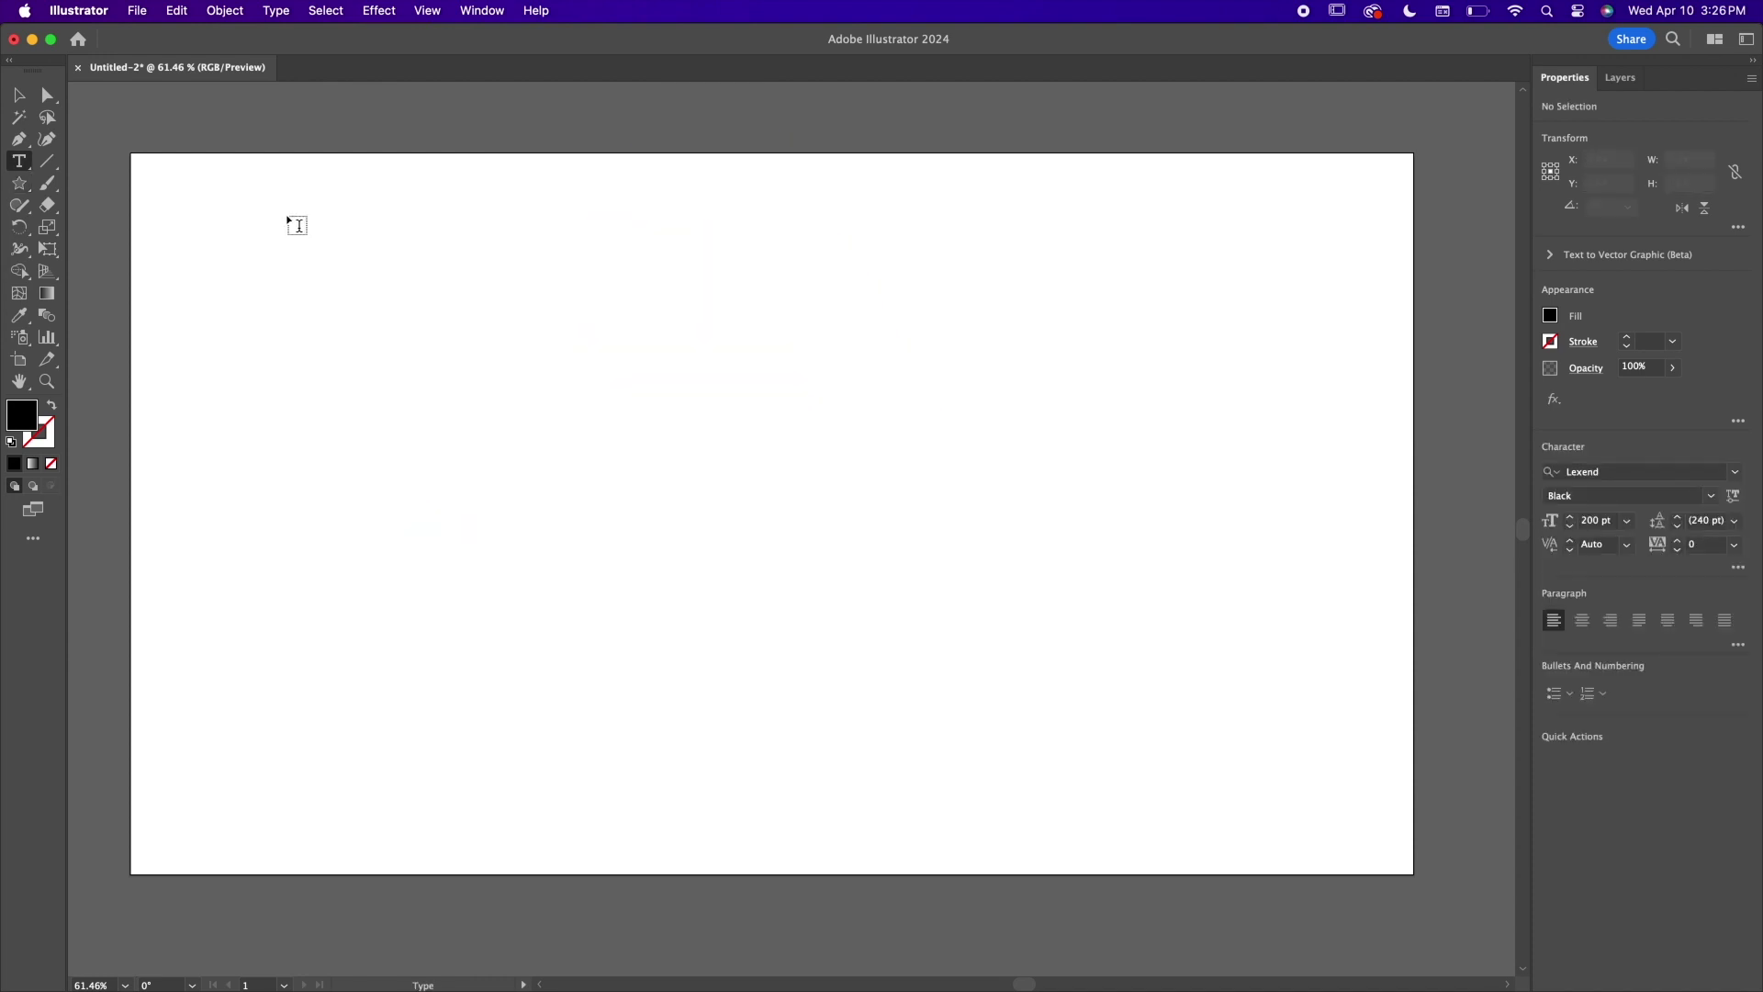
Add a text area about 964 by 629 px reading "THANK YOU" in 200 pt Lexend Black, and move it slightly down and right.
{"action": "left_click_drag", "start_coordinate": [287, 216], "coordinate": [1254, 846]}
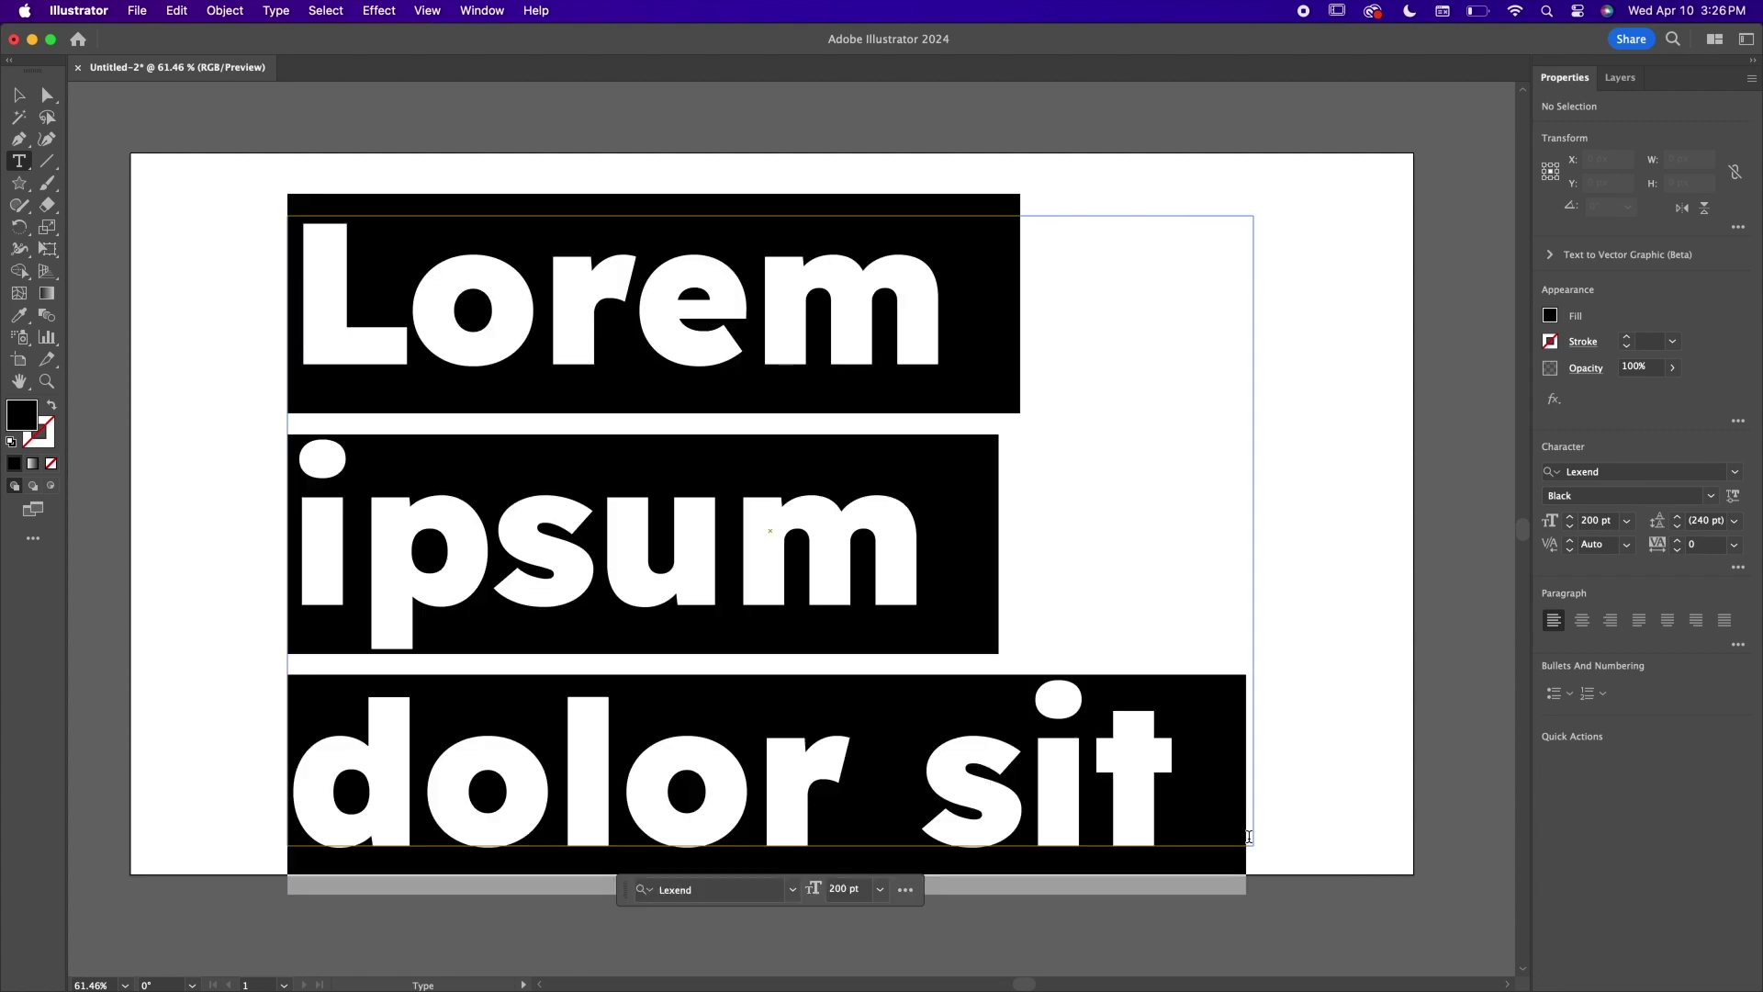
{"action": "type", "text": "THANK YO"}
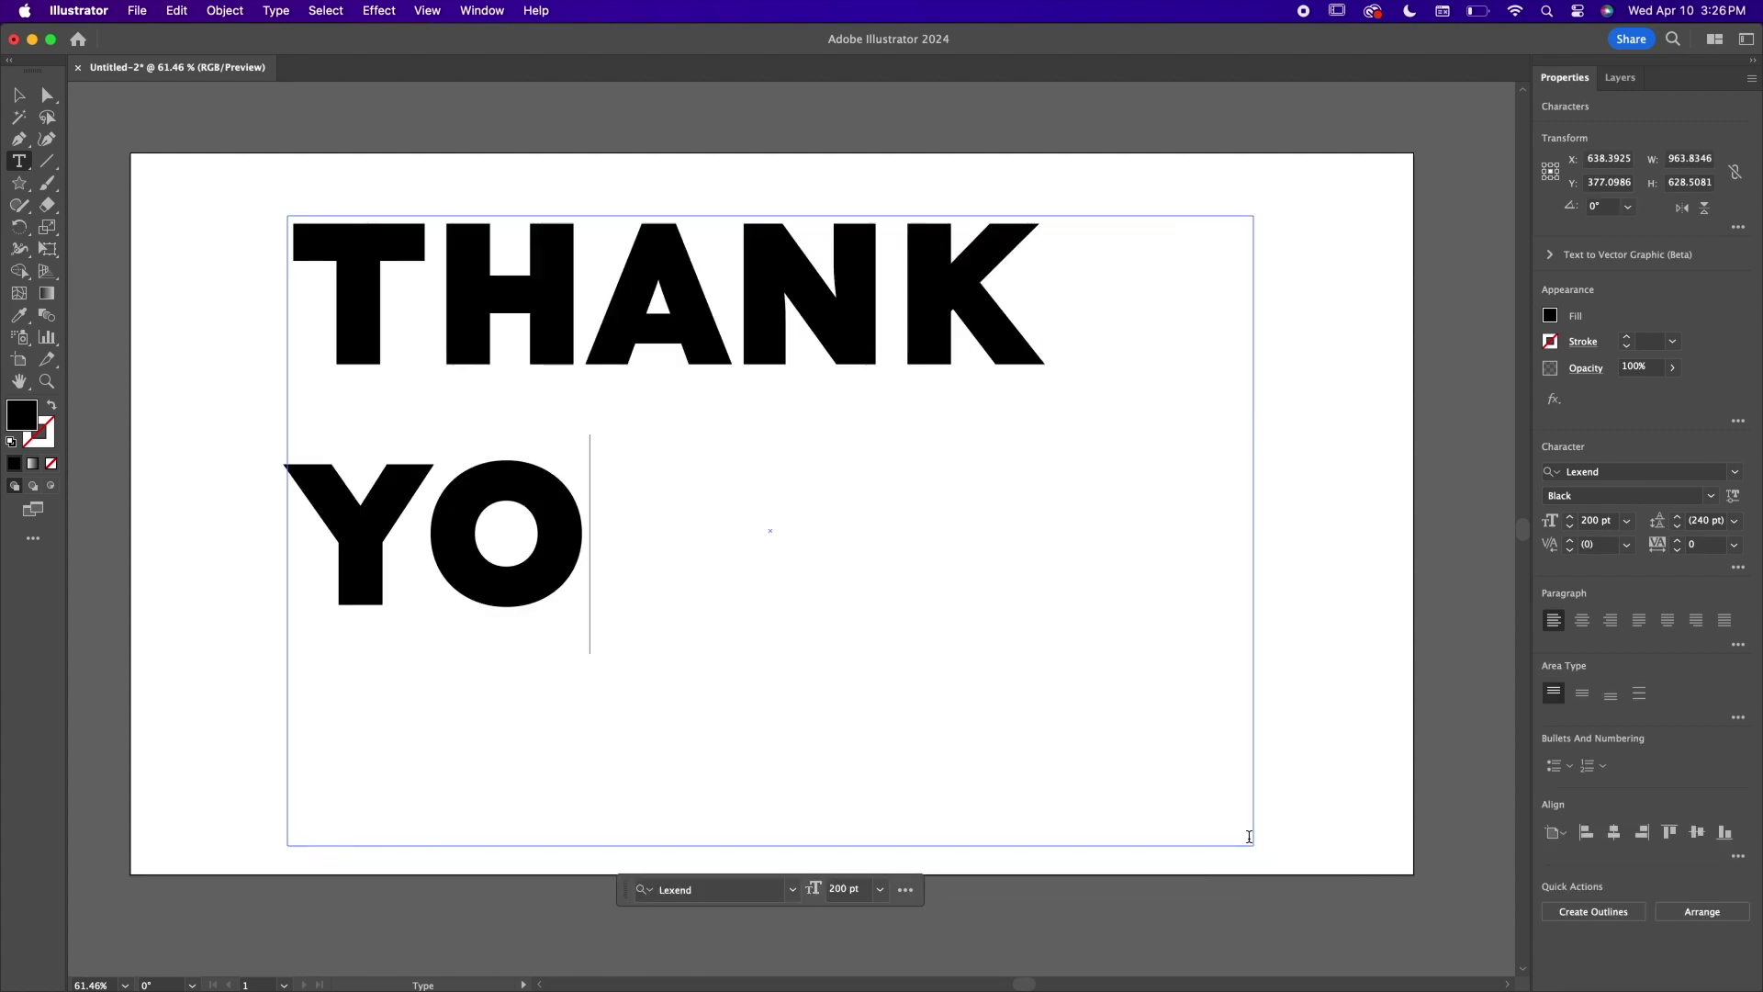
{"action": "type", "text": "U"}
{"action": "key", "text": "Escape"}
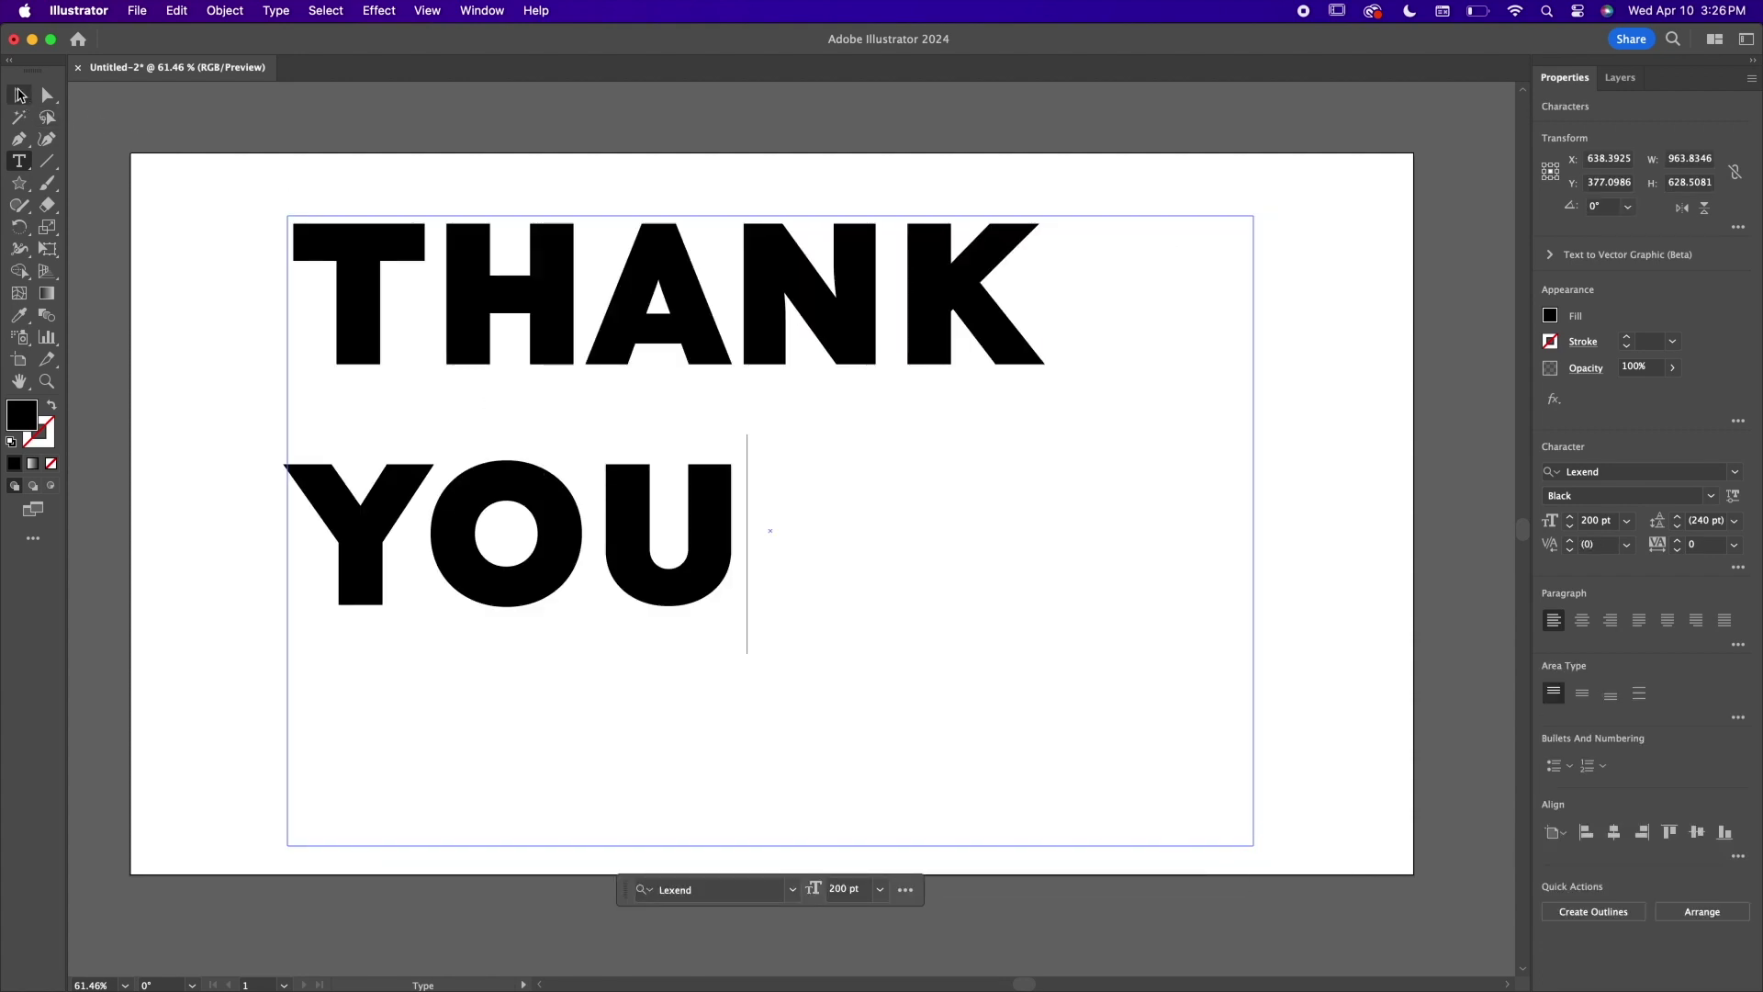
{"action": "left_click", "coordinate": [815, 421]}
{"action": "left_click_drag", "start_coordinate": [818, 344], "coordinate": [1073, 443]}
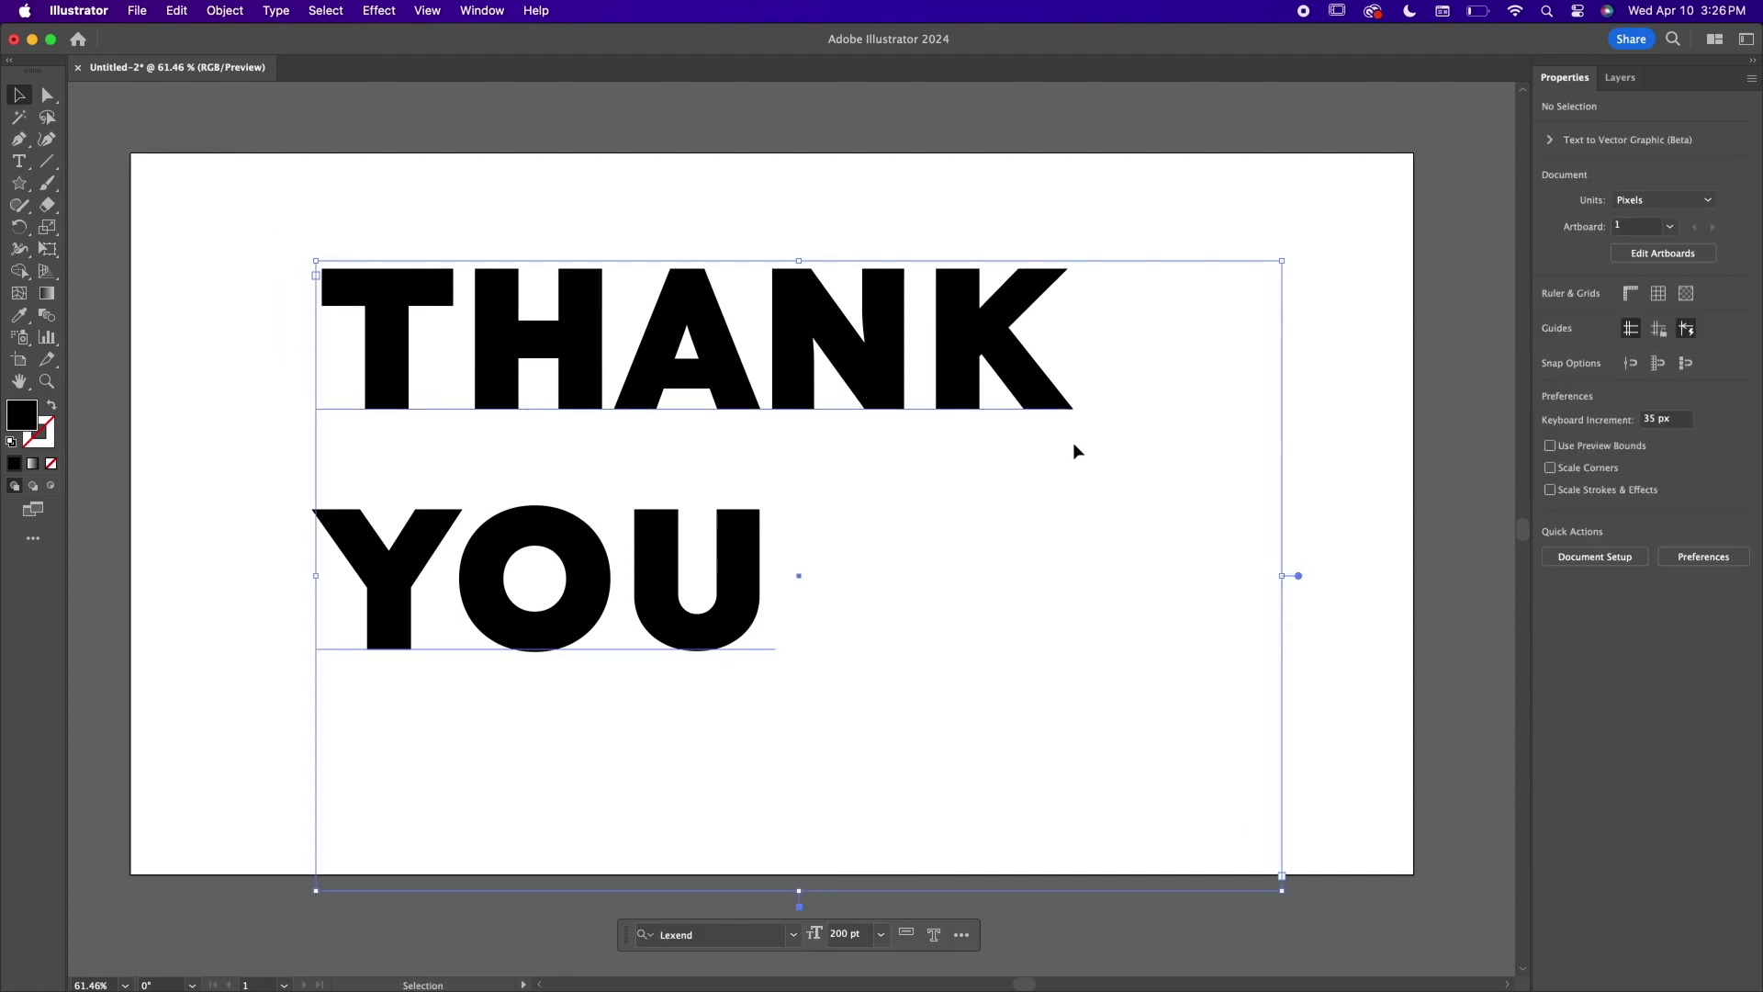